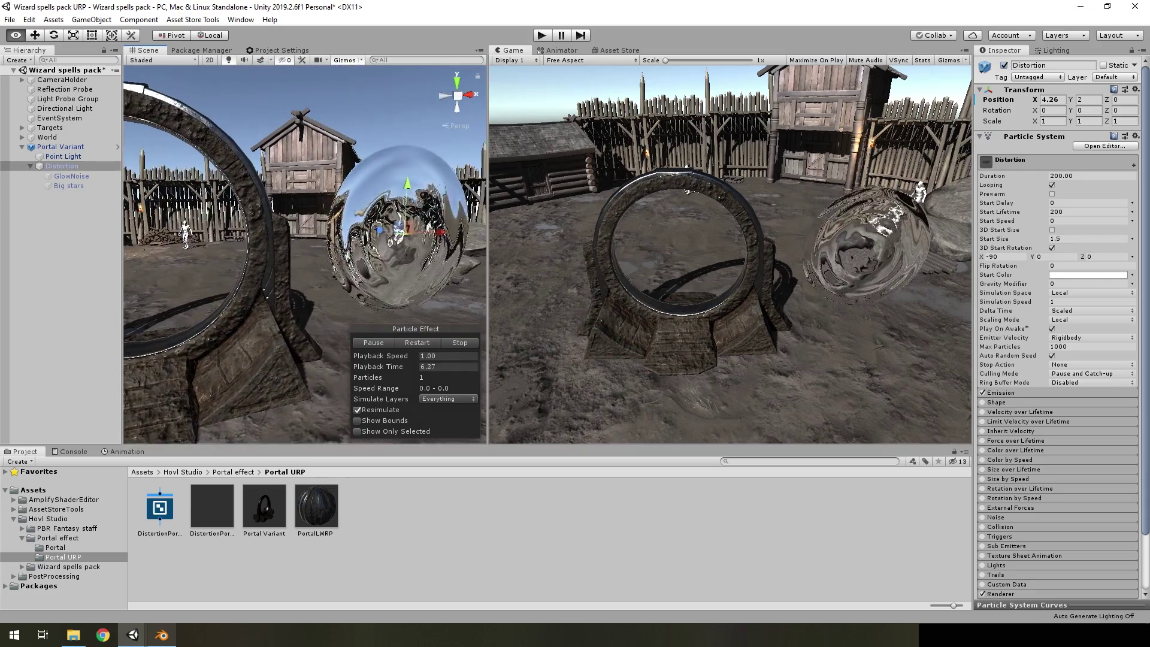
Step: Toggle the viewport shading to wireframe and back to solid
click(162, 60)
click(156, 90)
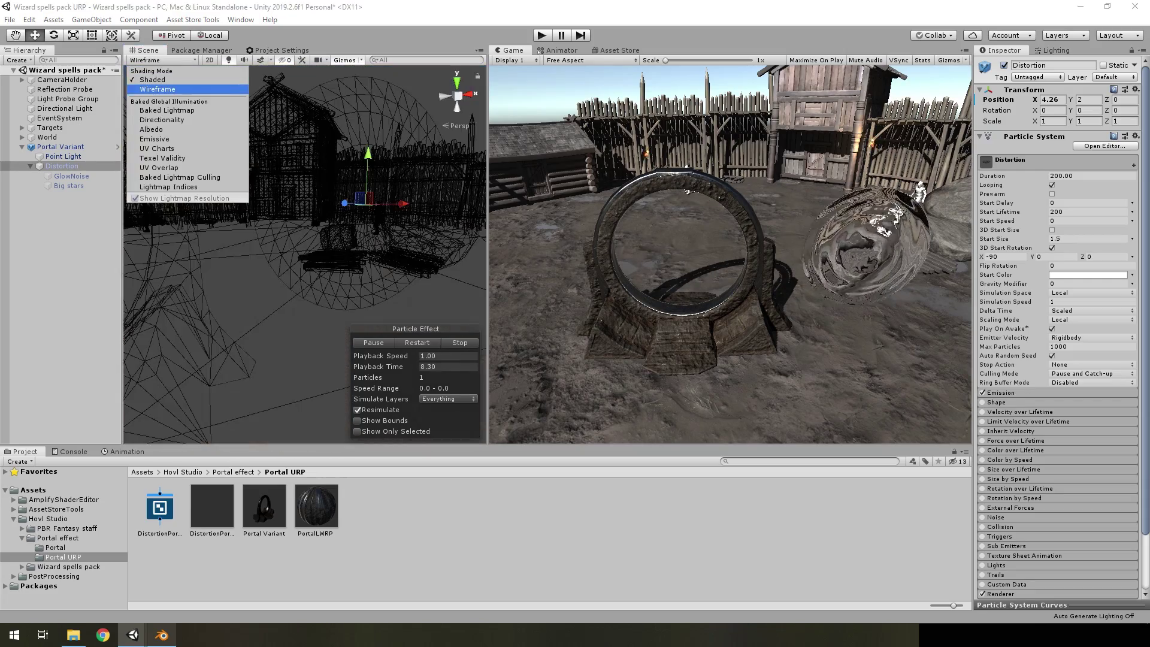
click(162, 60)
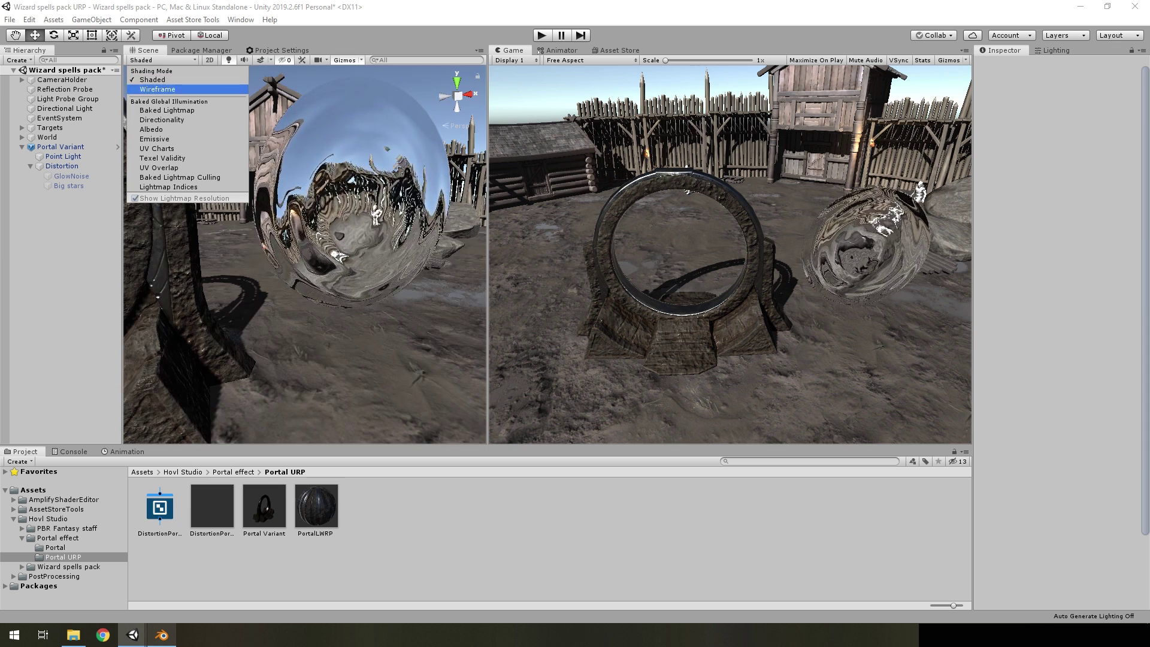
click(153, 80)
click(162, 59)
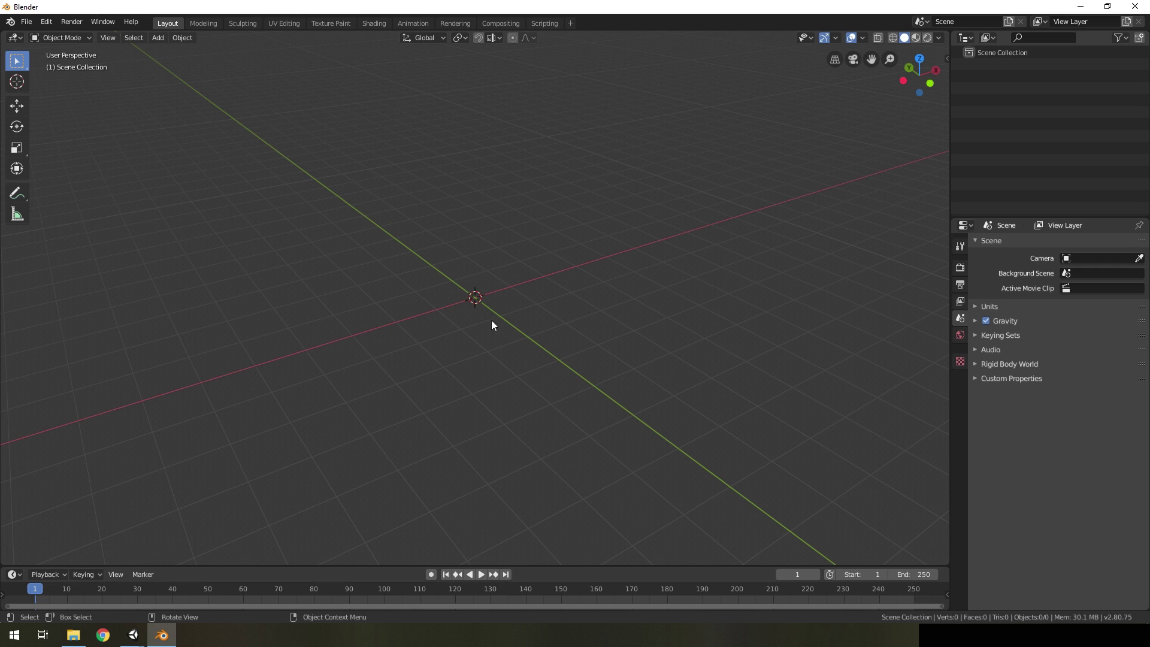
Step: Add a cylinder at the origin with Cap Fill Type set to Nothing
click(157, 37)
mouse_move(174, 51)
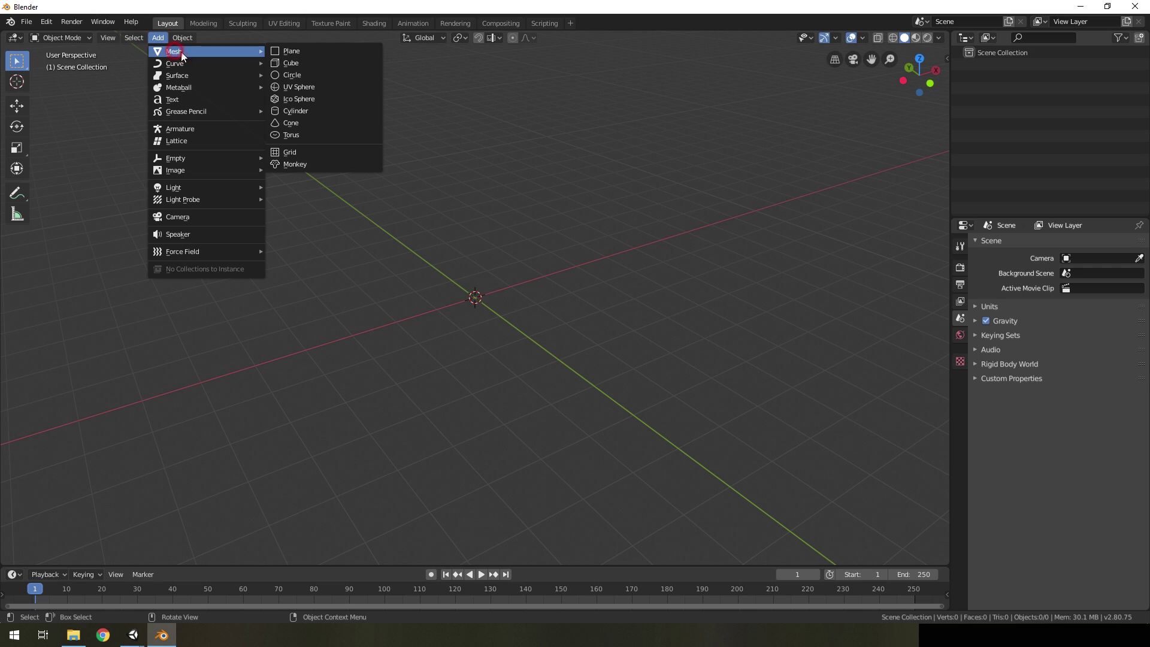
click(306, 110)
scroll(74, 525, up, 1)
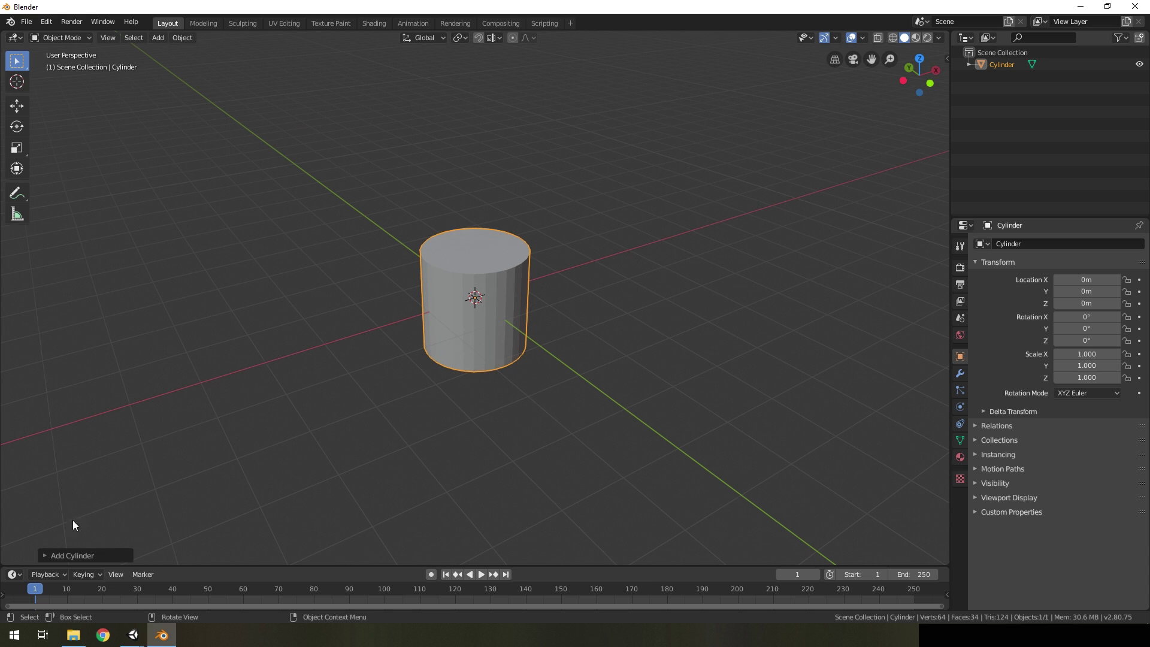
click(77, 554)
click(146, 451)
click(149, 466)
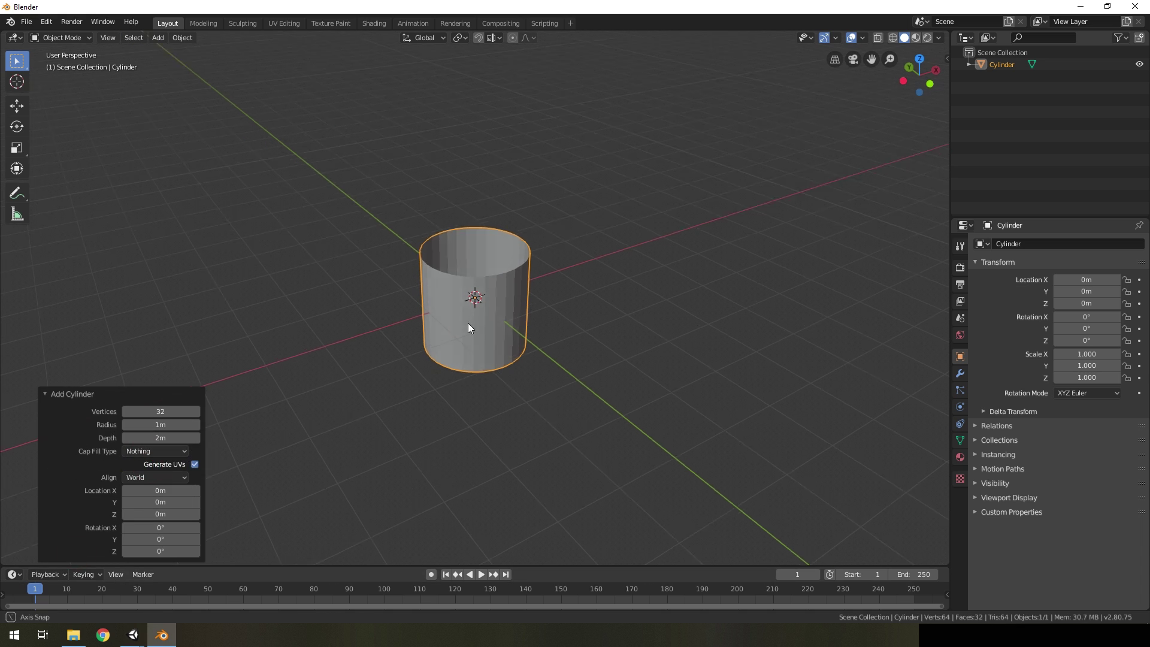
Step: Orbit and zoom onto the open cylinder, then enter Edit Mode
middle_drag(469, 322, 486, 319)
scroll(486, 319, up, 2)
scroll(486, 319, up, 2)
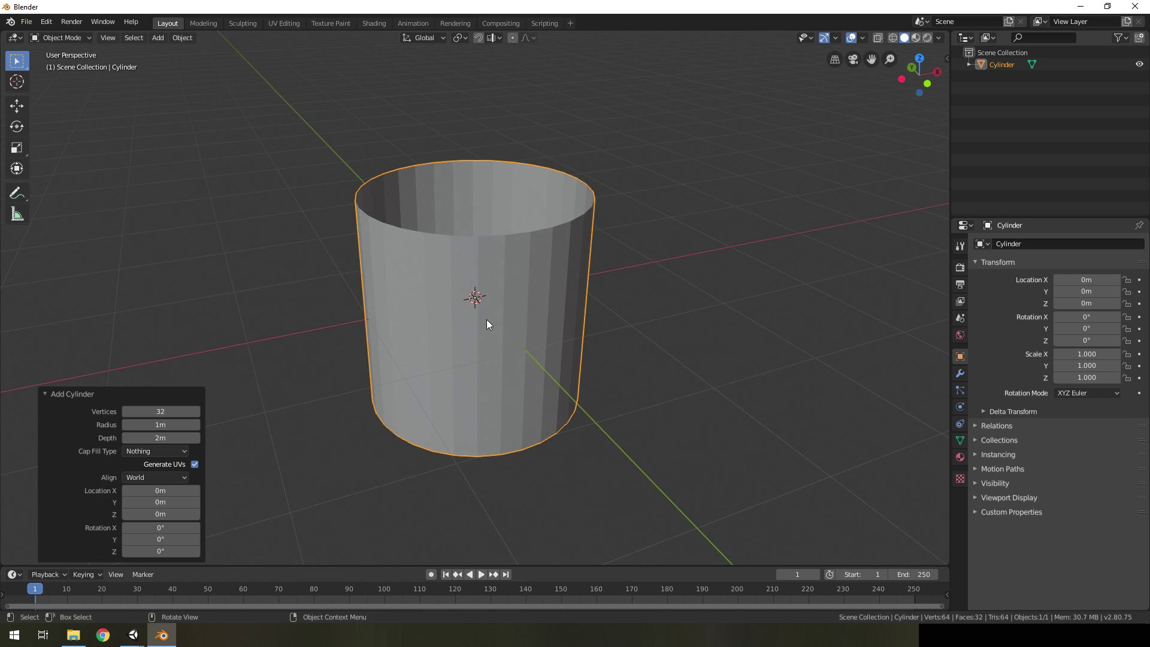
key(Tab)
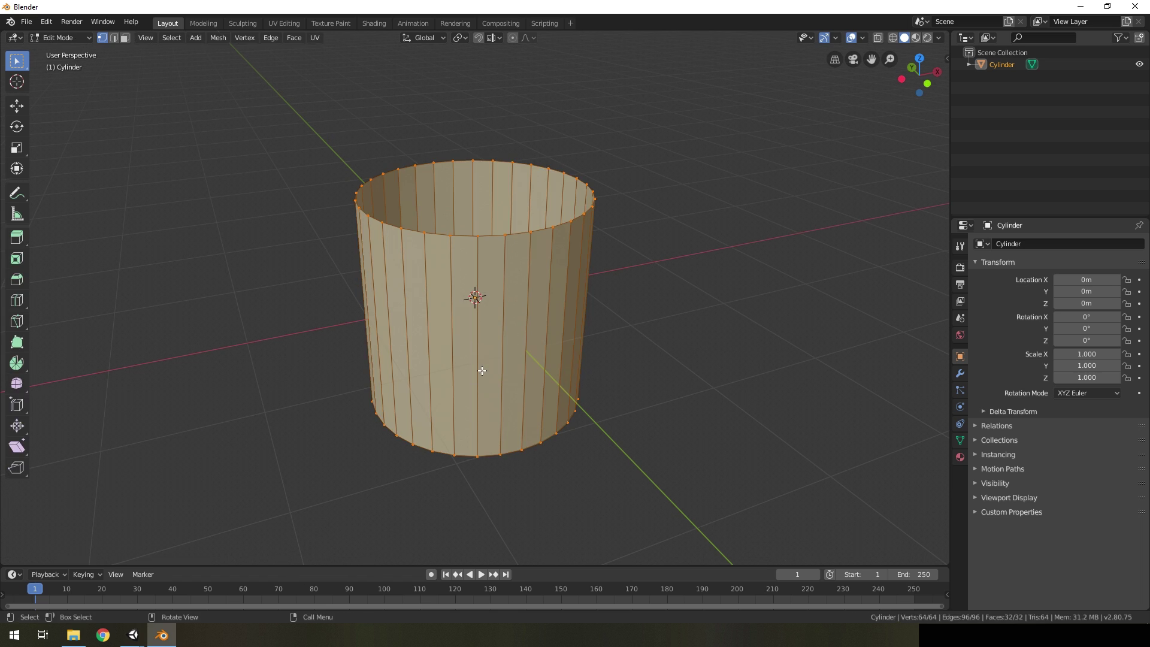
Step: Scale the top rim edge loop to 0, turning the cylinder into a cone
alt+click(490, 238)
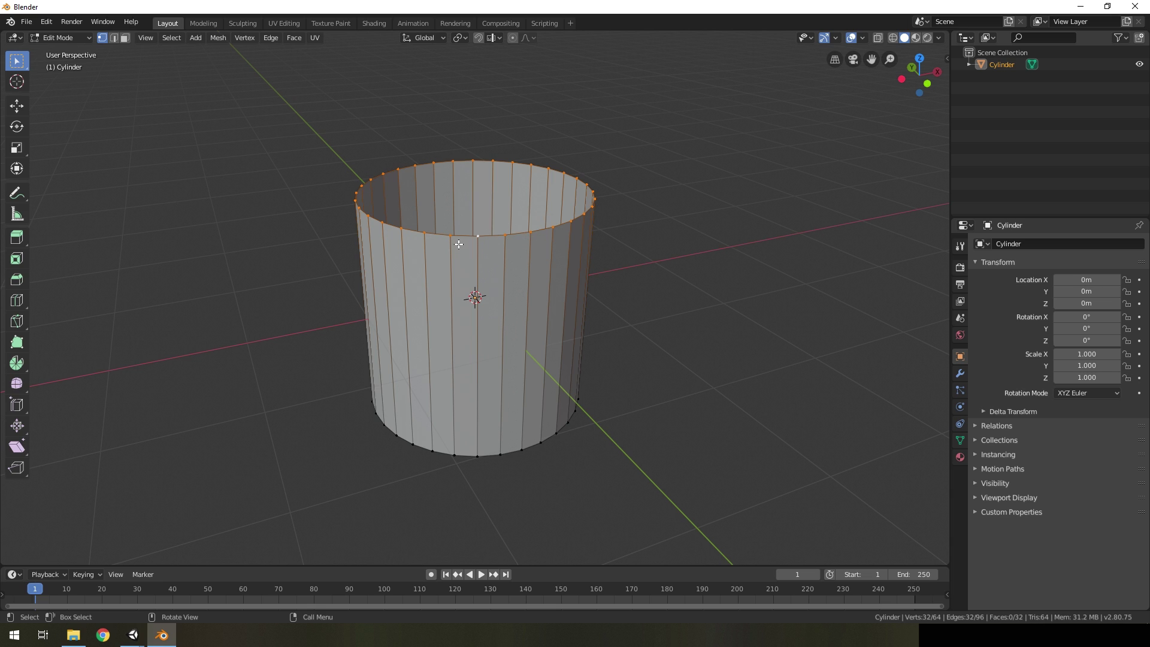
text(s0)
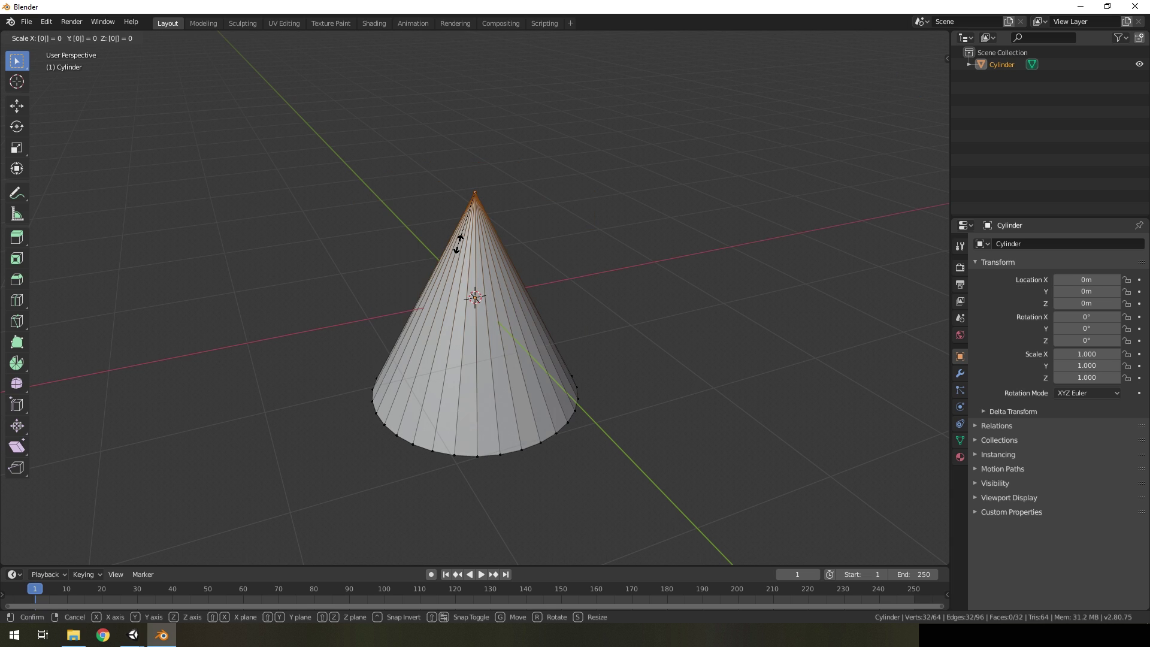
key(Return)
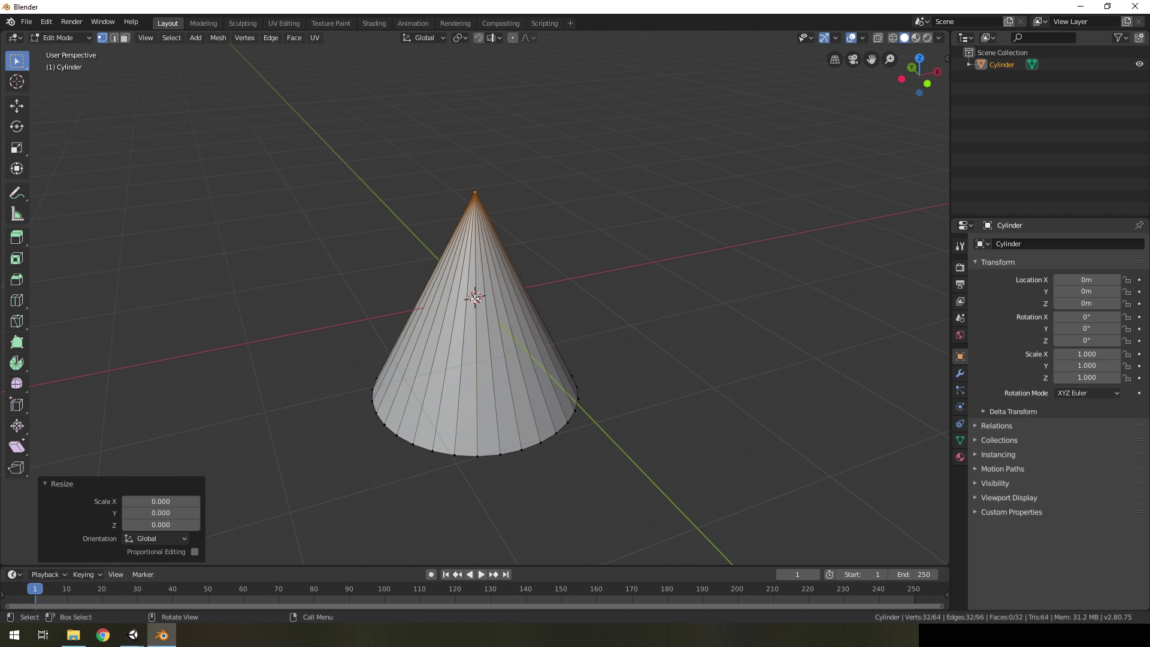
Step: Select the whole mesh and scale it to 0 on Z, flattening it into a disk
key(a)
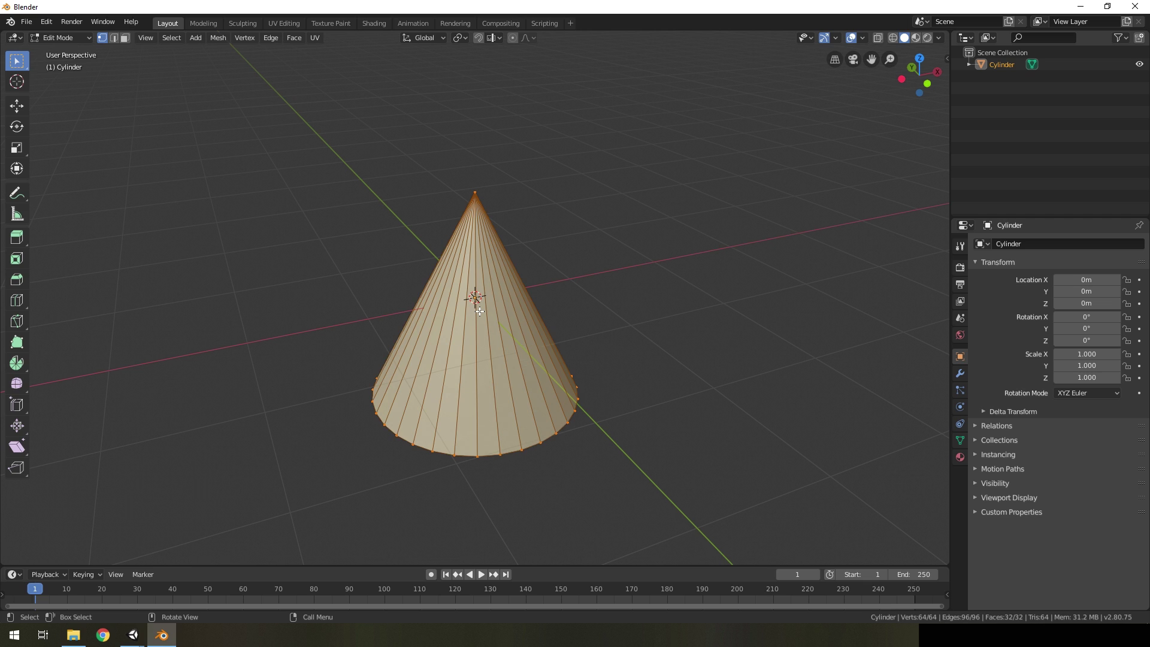
text(s0)
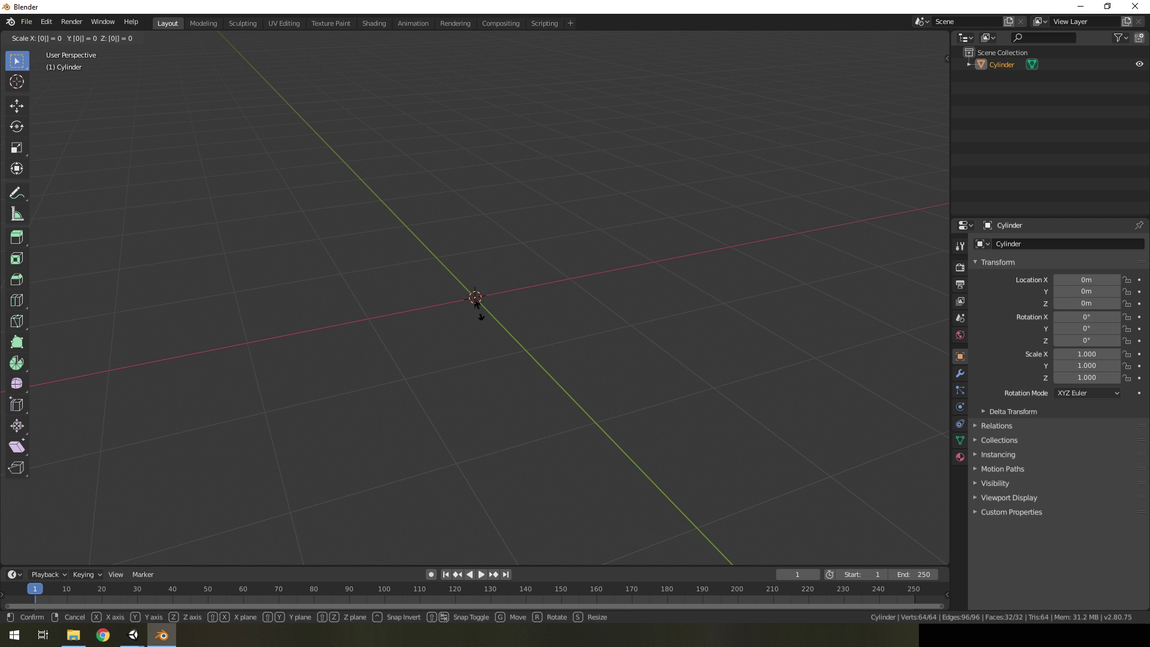
key(Return)
key(ctrl+z)
text(sz0)
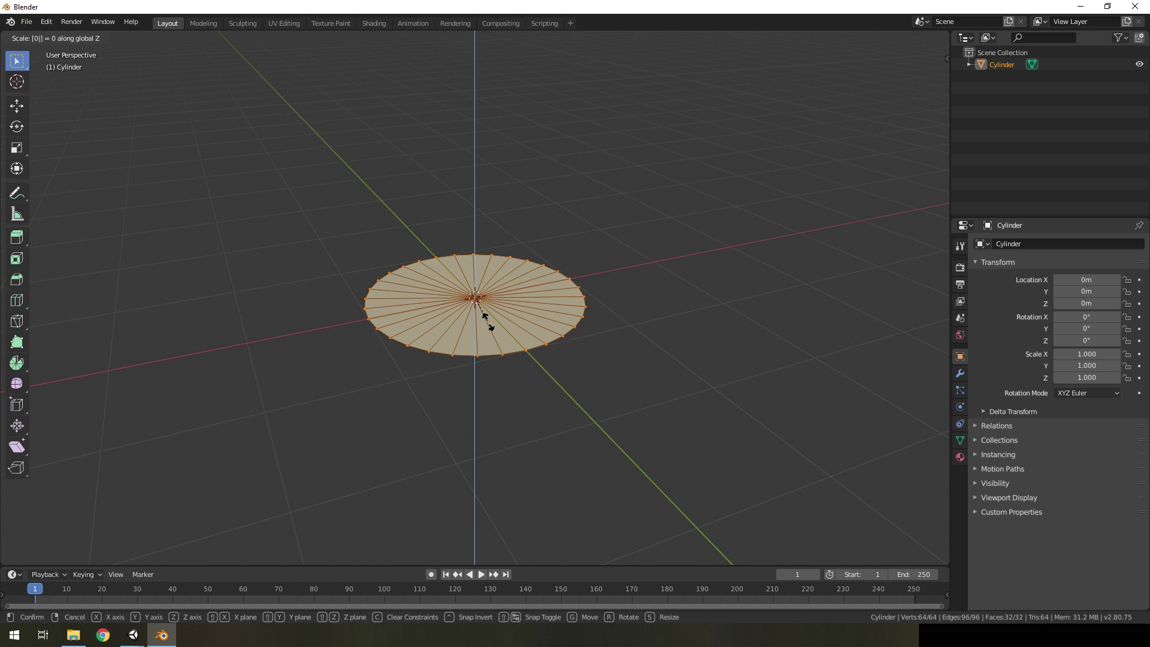
key(Return)
middle_drag(491, 327, 504, 377)
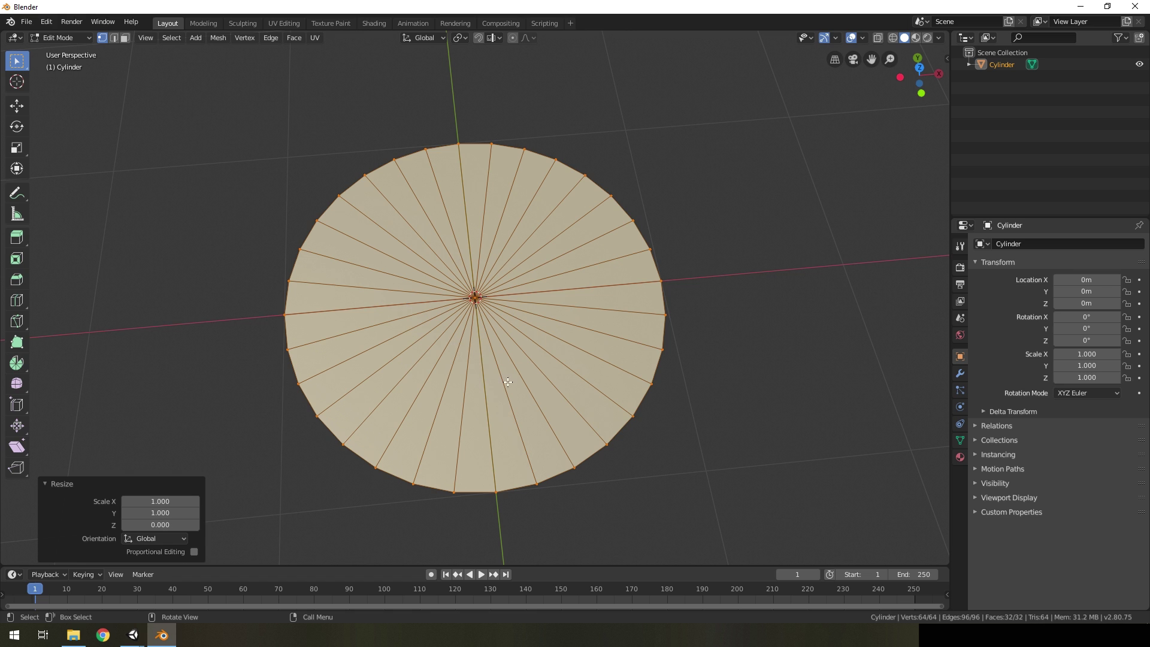
scroll(419, 335, up, 2)
scroll(419, 334, down, 2)
middle_drag(418, 335, 490, 385)
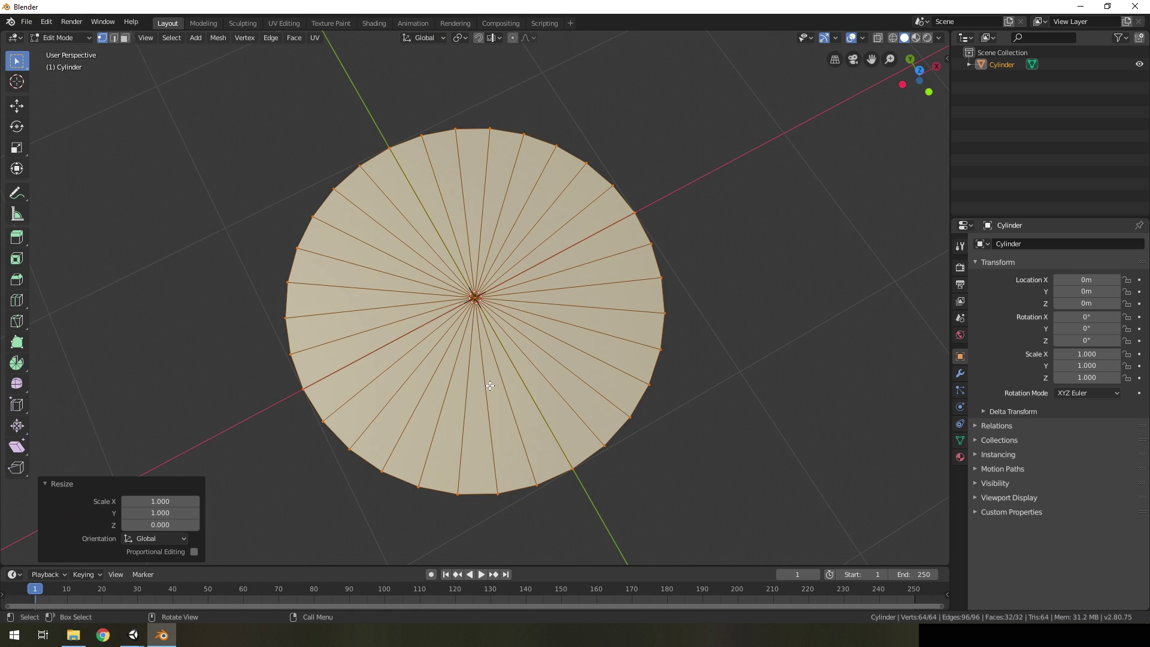
Step: Cut five evenly spaced concentric edge loops into the disk with Ctrl+R
key(ctrl+r)
scroll(490, 385, up, 3)
scroll(490, 385, up, 2)
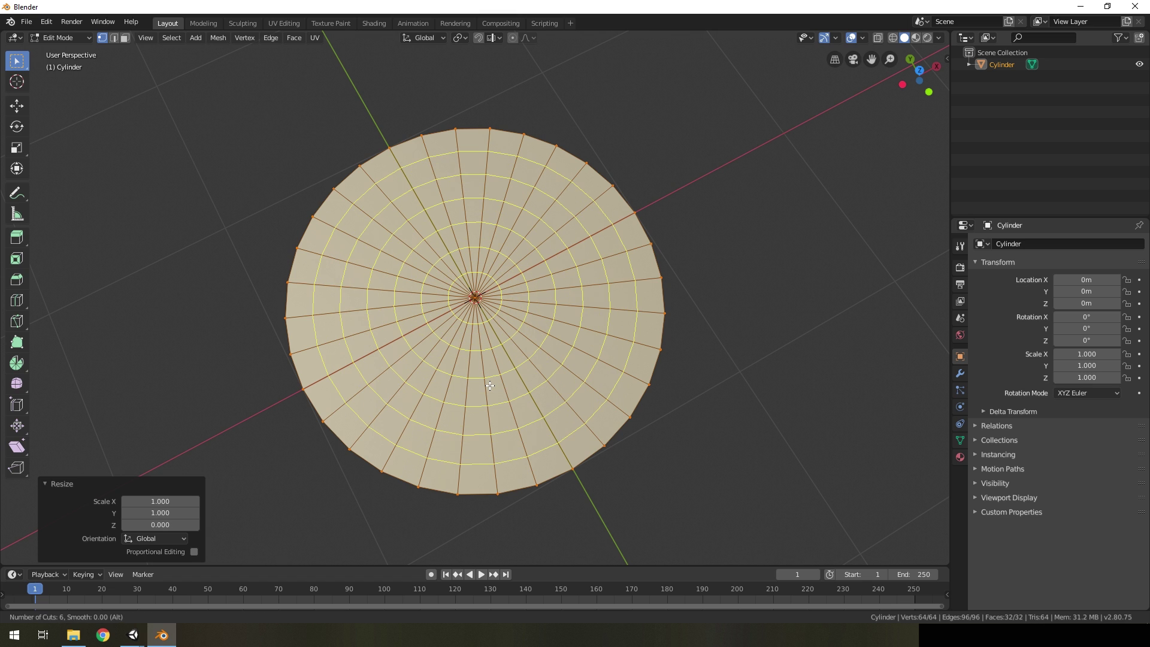
scroll(490, 385, down, 1)
click(489, 385)
right_click(490, 385)
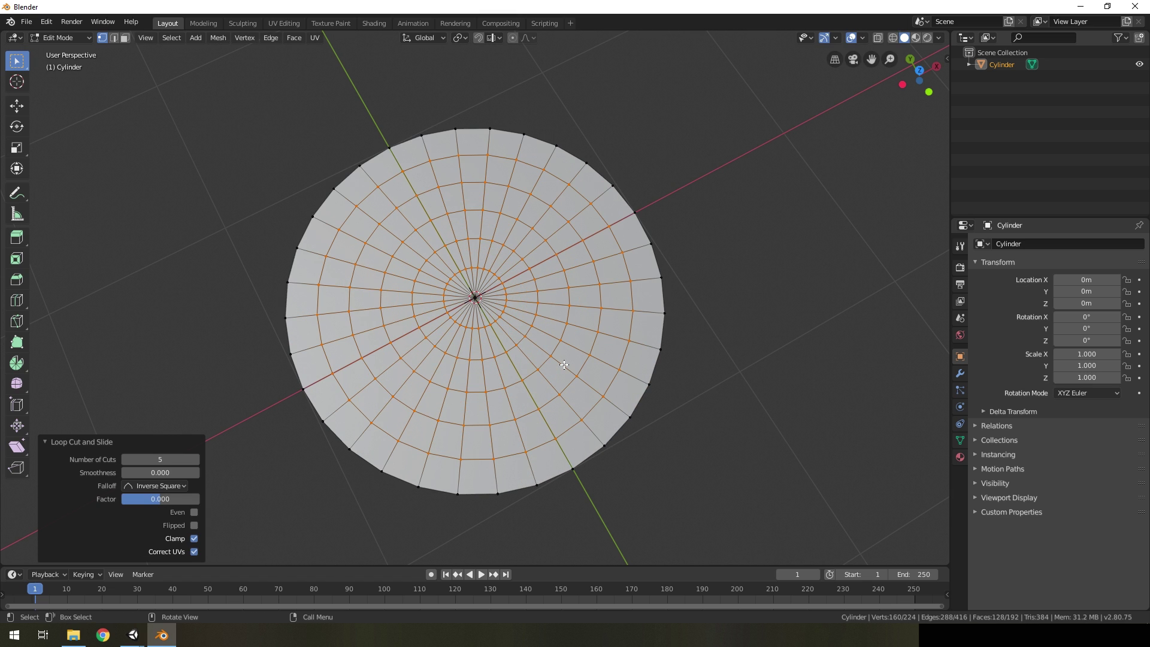
Step: Show all of the disk's UVs in the UV Editing workspace, ending in Object Mode
key(a)
key(Tab)
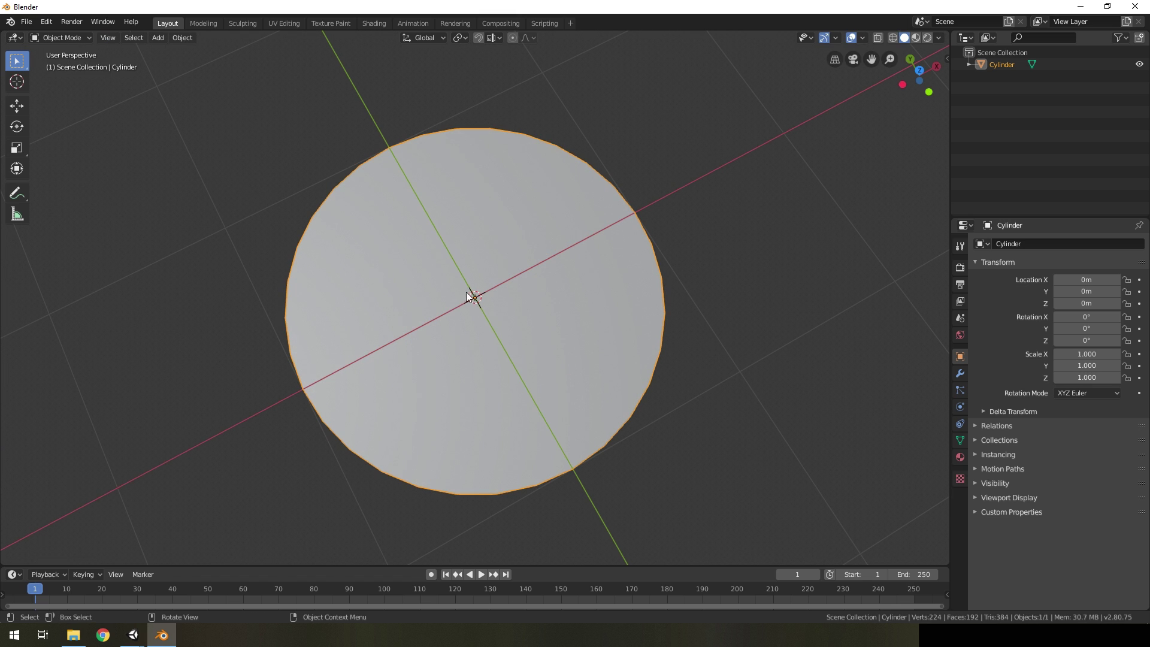
key(Tab)
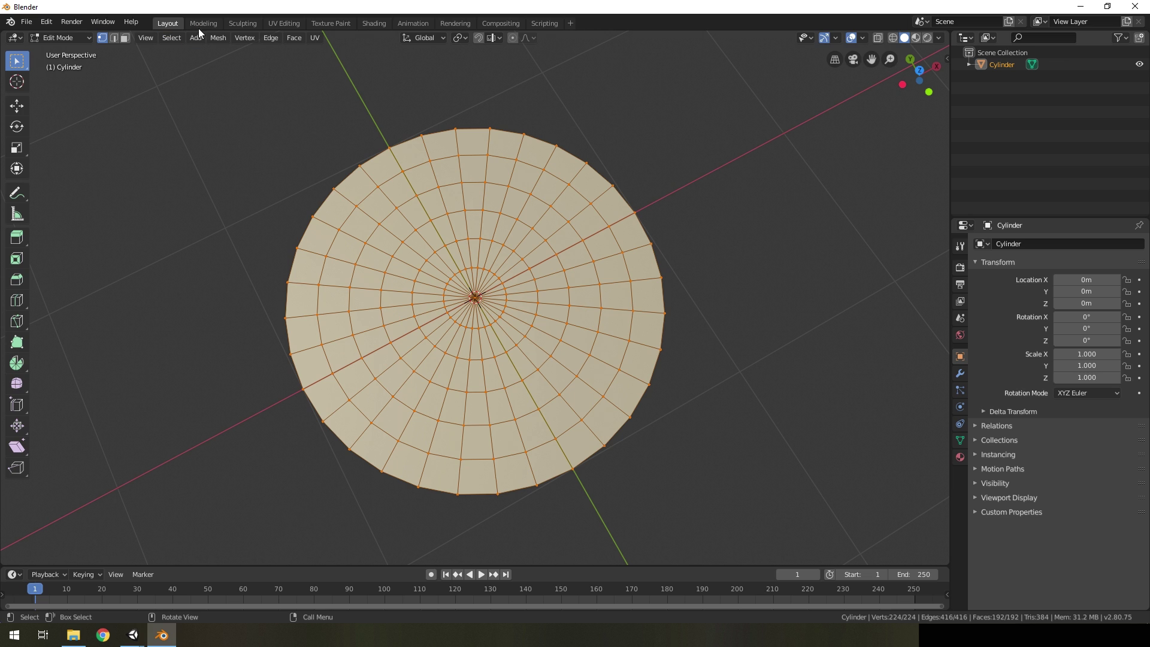
click(281, 23)
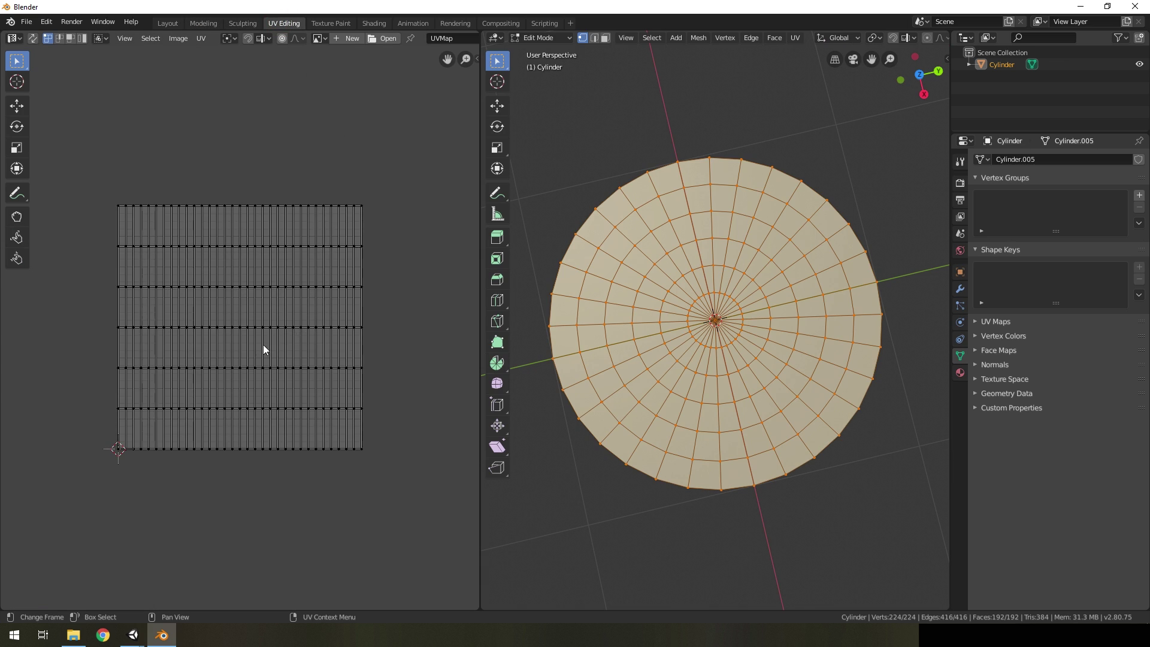
key(Home)
scroll(259, 324, down, 2)
key(a)
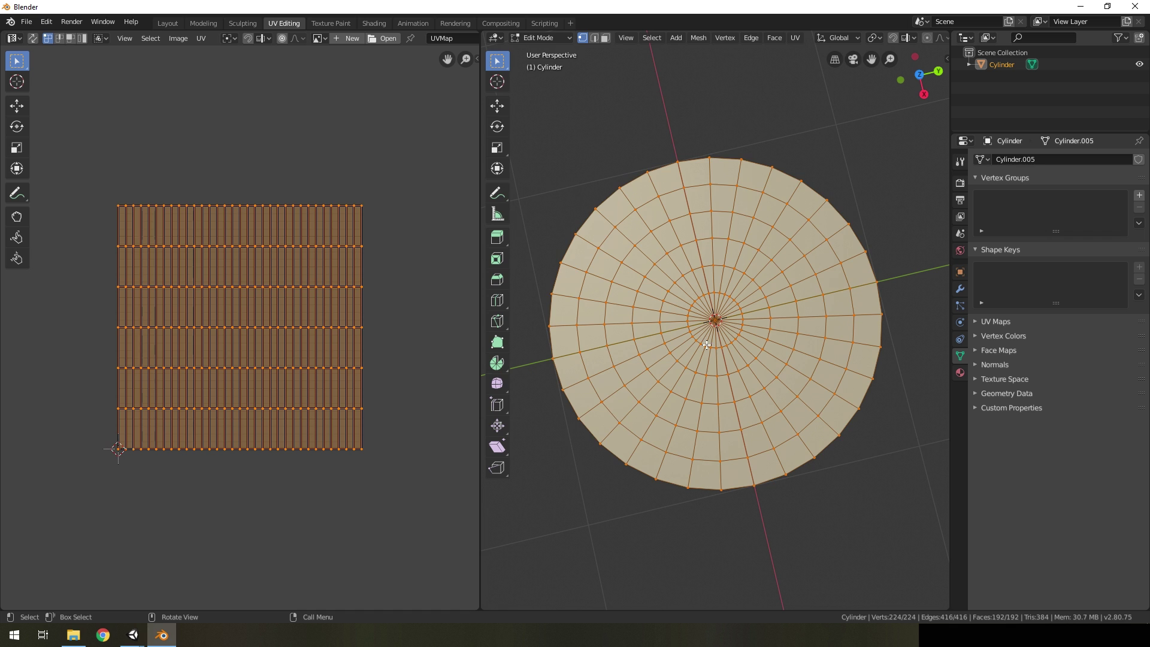
scroll(729, 306, down, 2)
mouse_move(729, 305)
middle_down()
mouse_move(703, 352)
mouse_move(736, 329)
mouse_move(725, 340)
middle_up()
key(Tab)
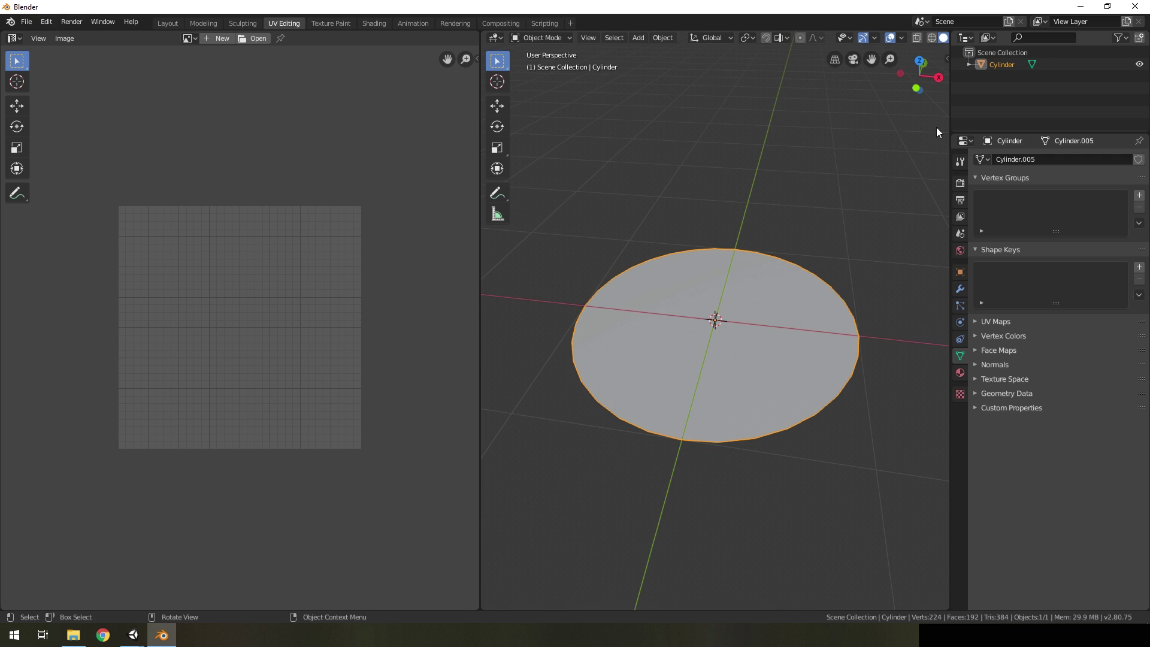
Step: Rotate the disk 90° on X so it stands upright
click(947, 58)
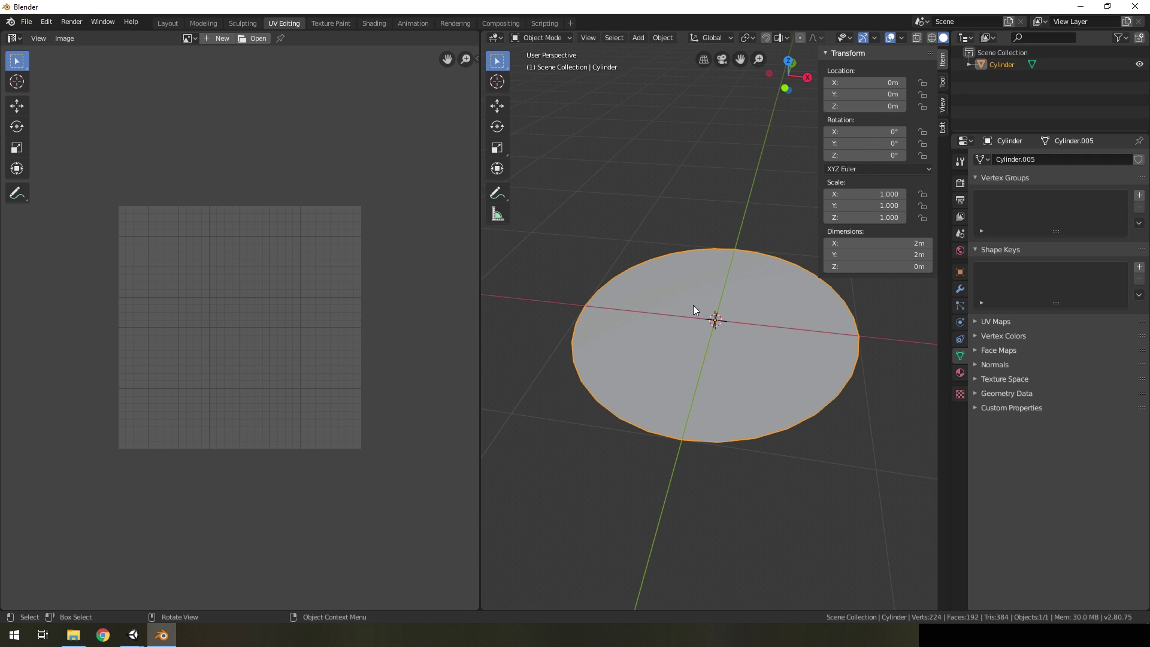
text(r)
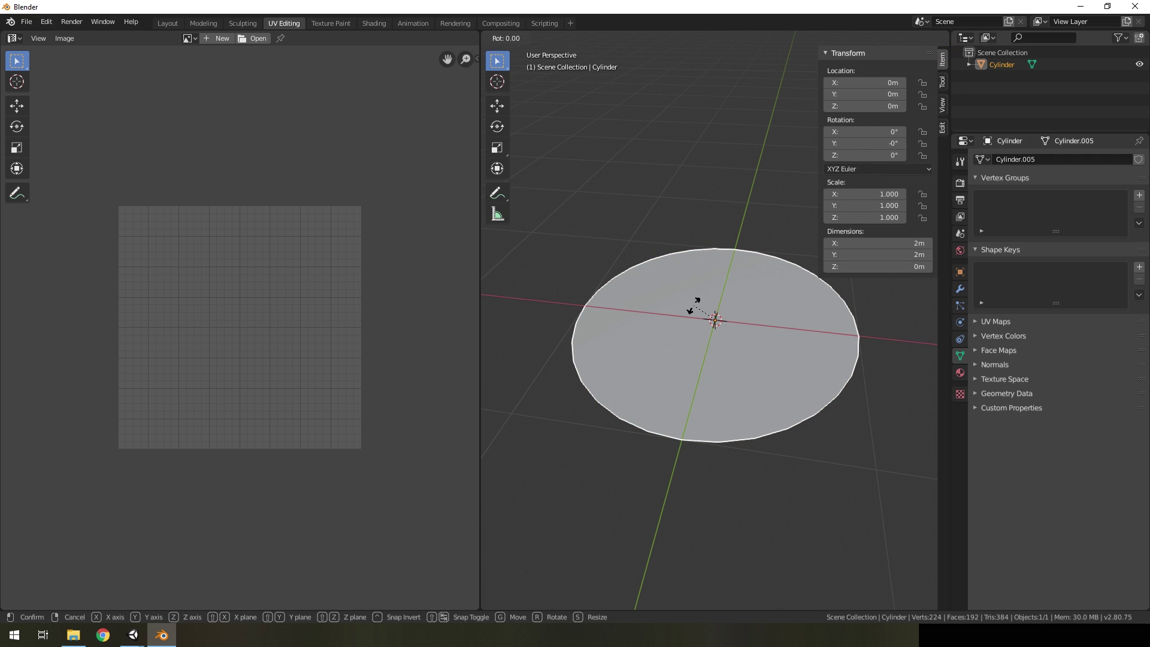
text(x-90)
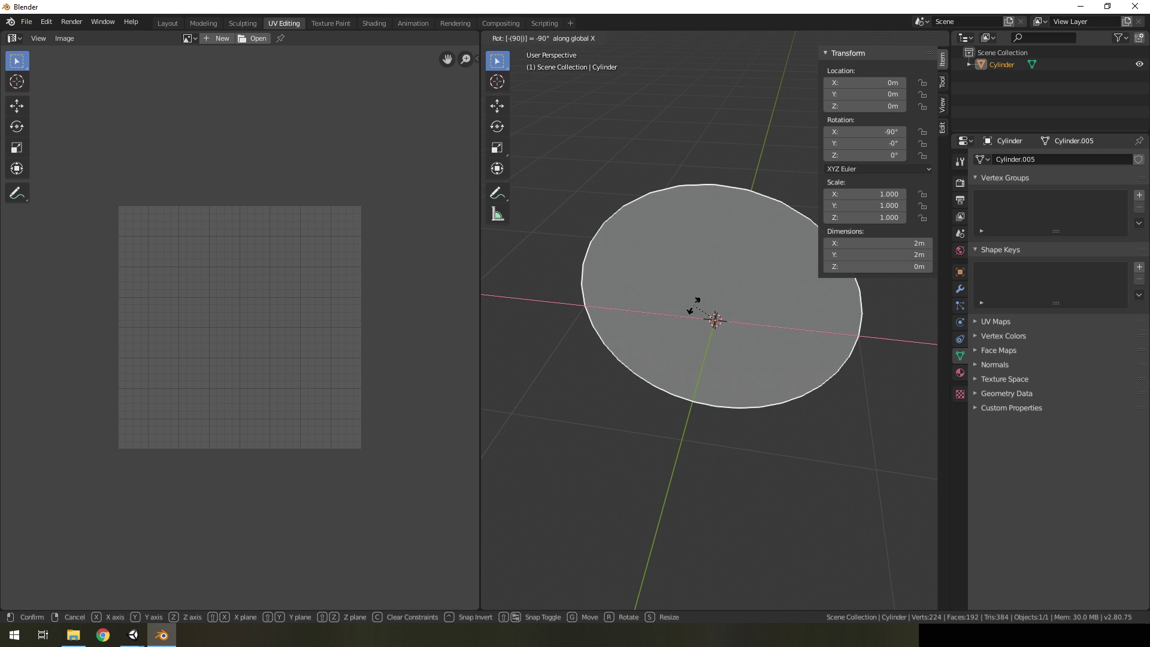
key(Return)
key(ctrl+z)
text(rx)
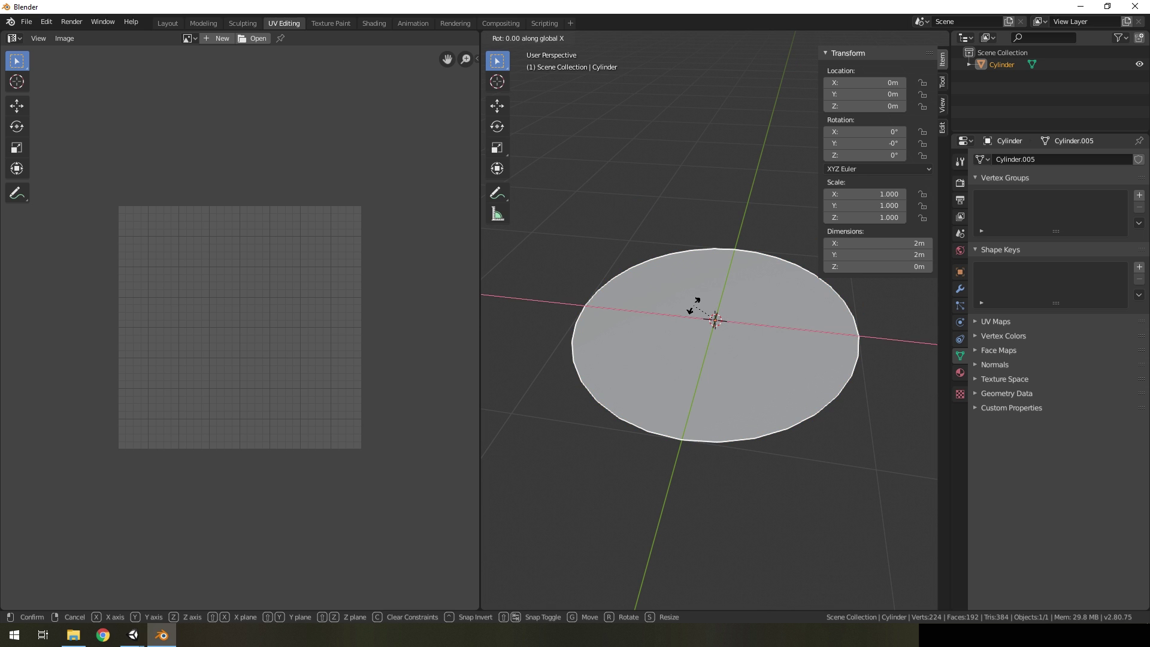
text(90)
key(Return)
middle_drag(695, 315, 436, 195)
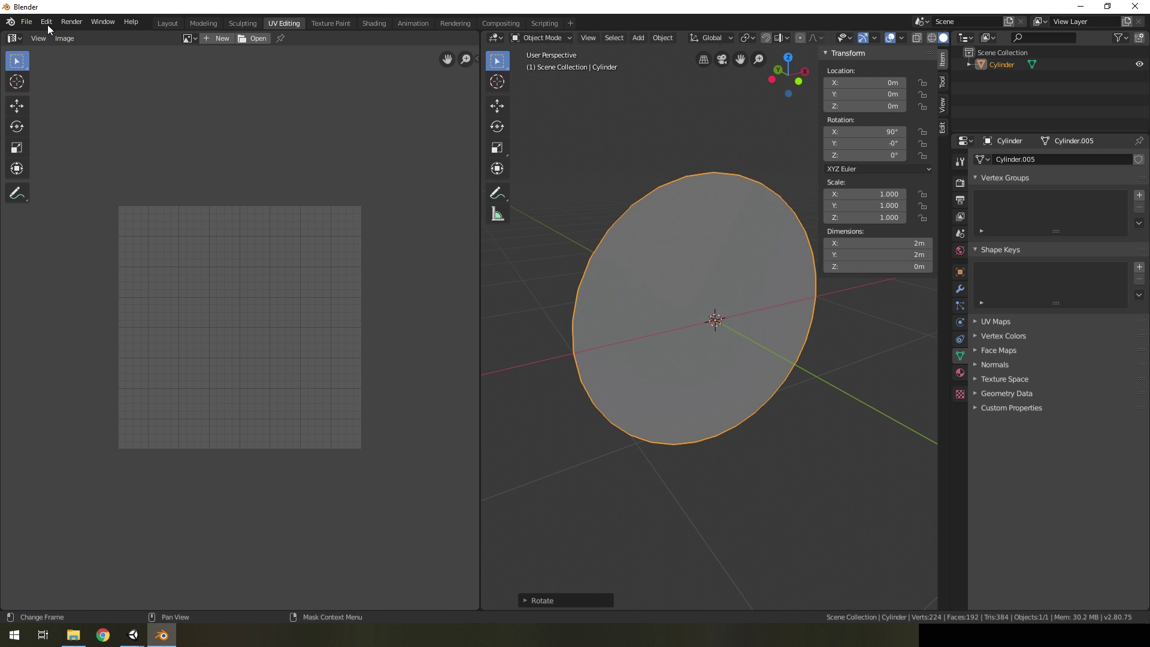
Step: Set up an FBX export to the Desktop with Apply Scalings set to FBX All
click(26, 22)
mouse_move(74, 196)
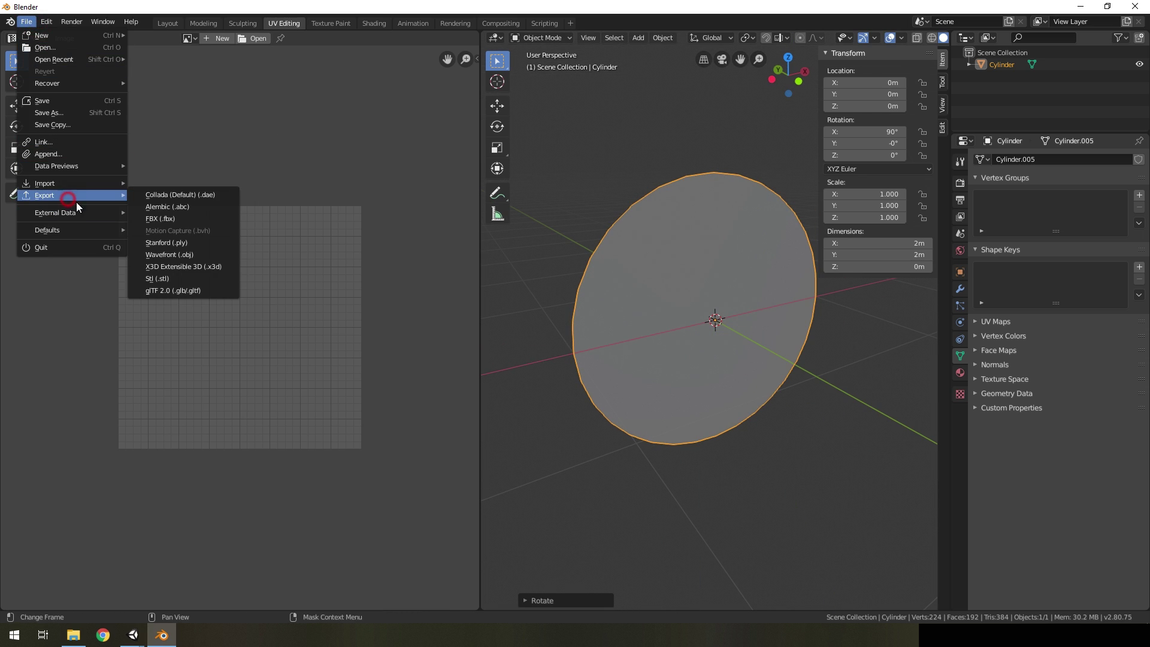
click(170, 218)
click(47, 101)
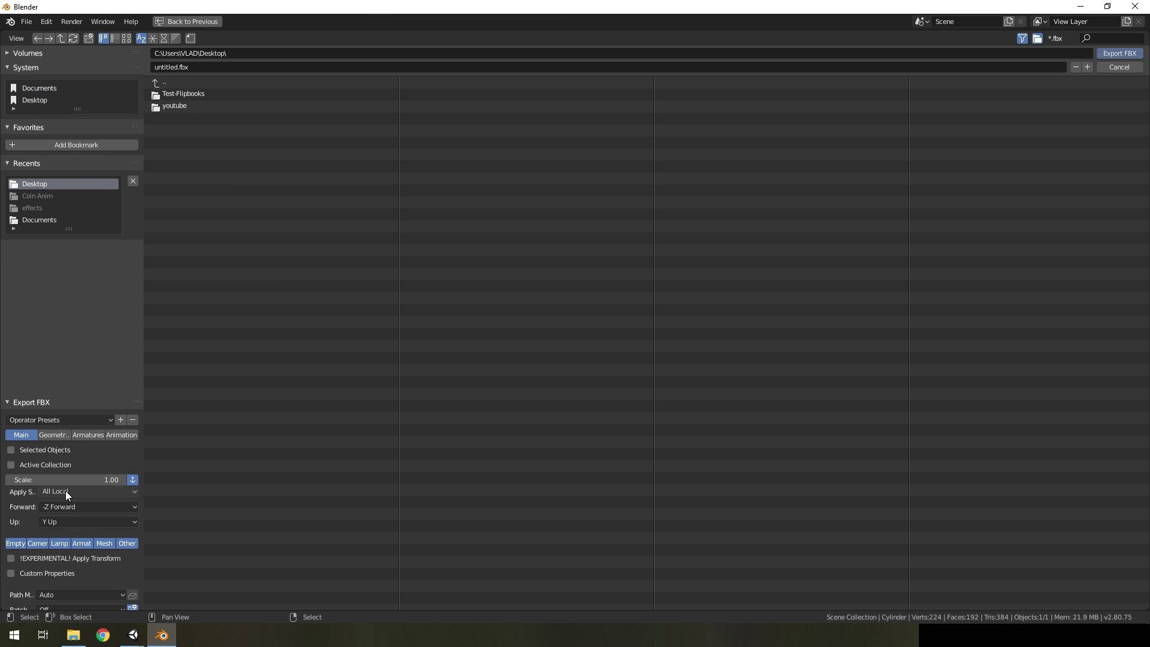
click(66, 490)
click(69, 537)
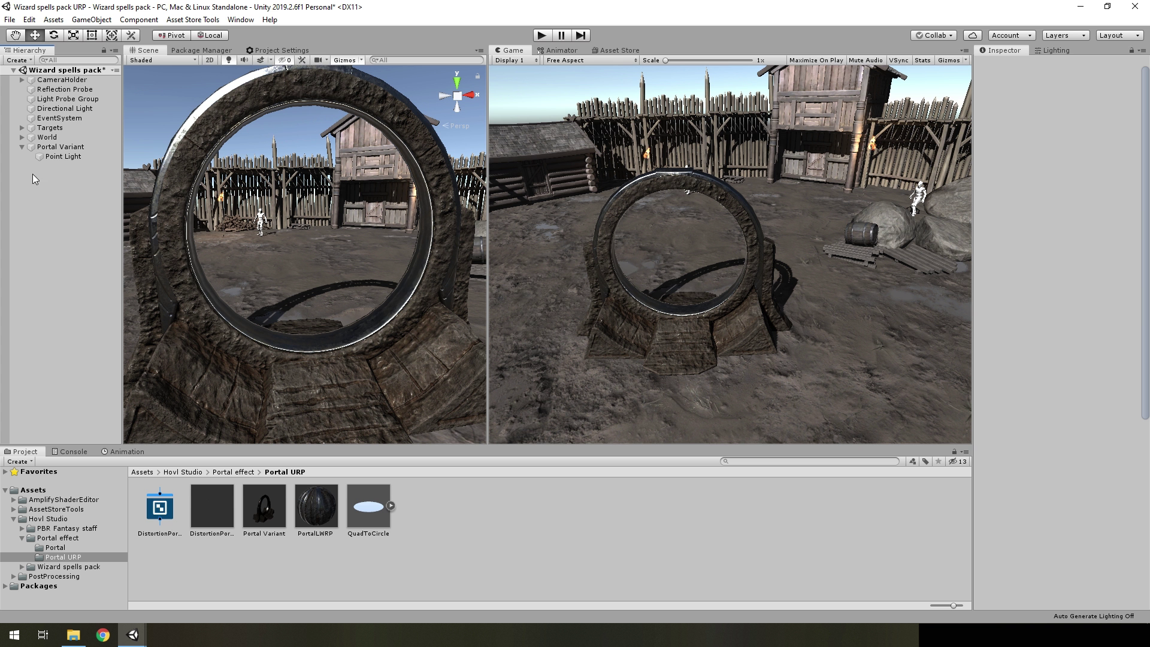
Step: Add a Particle System under Portal Variant at Position Y 2
right_click(69, 147)
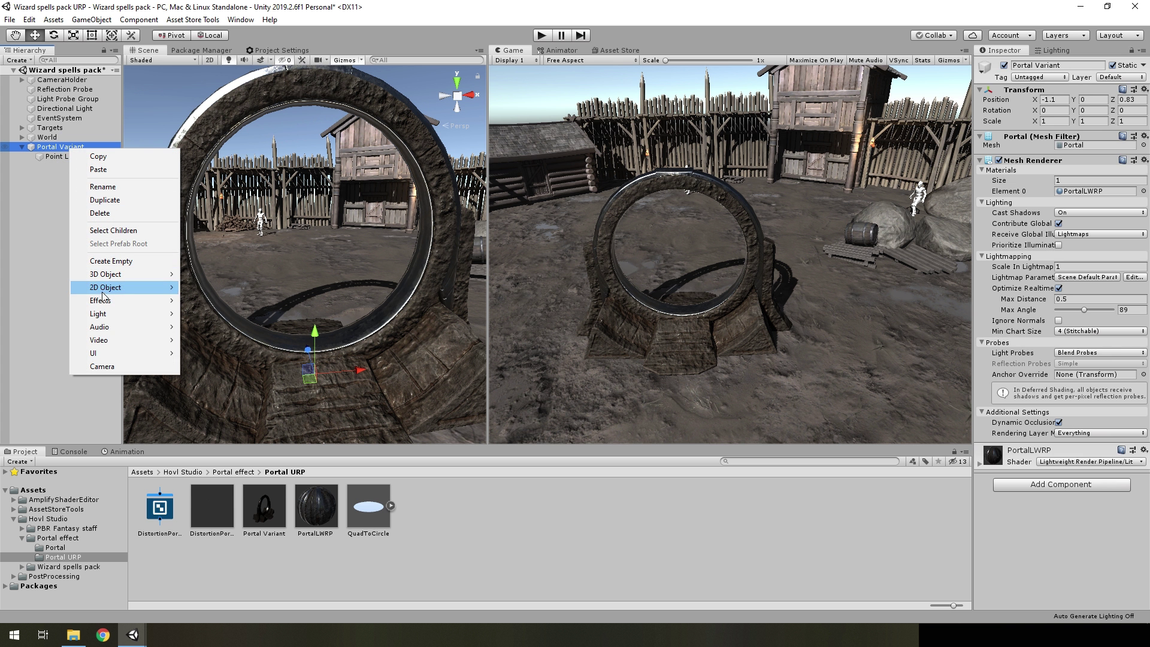
mouse_move(103, 297)
click(221, 300)
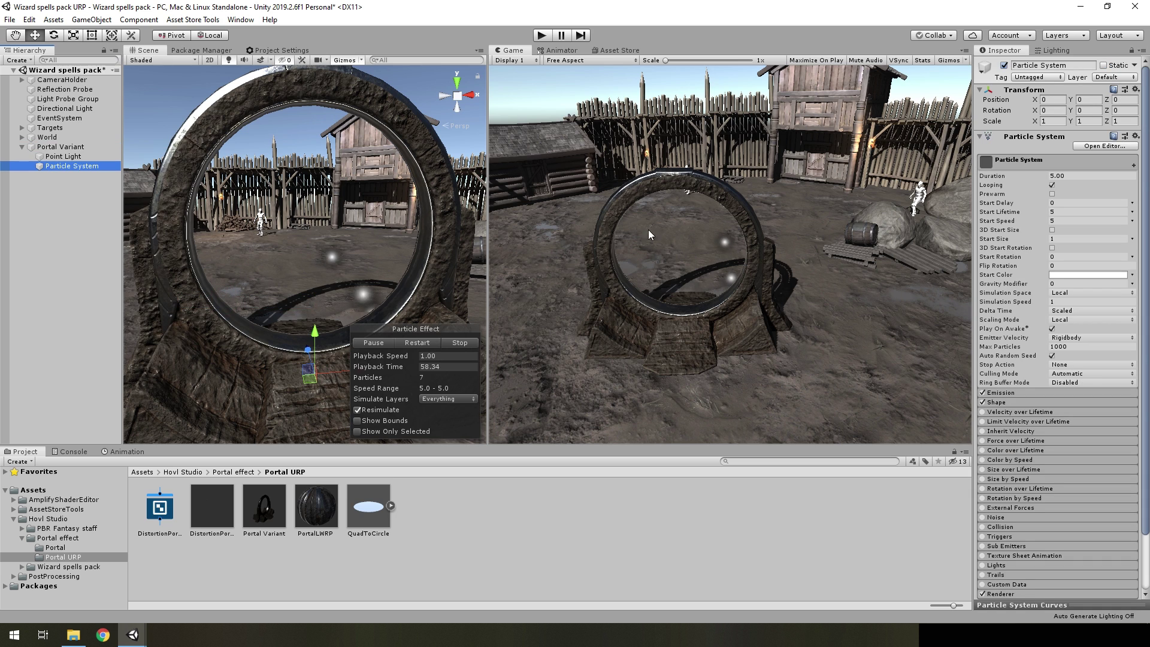
click(1086, 100)
text(2)
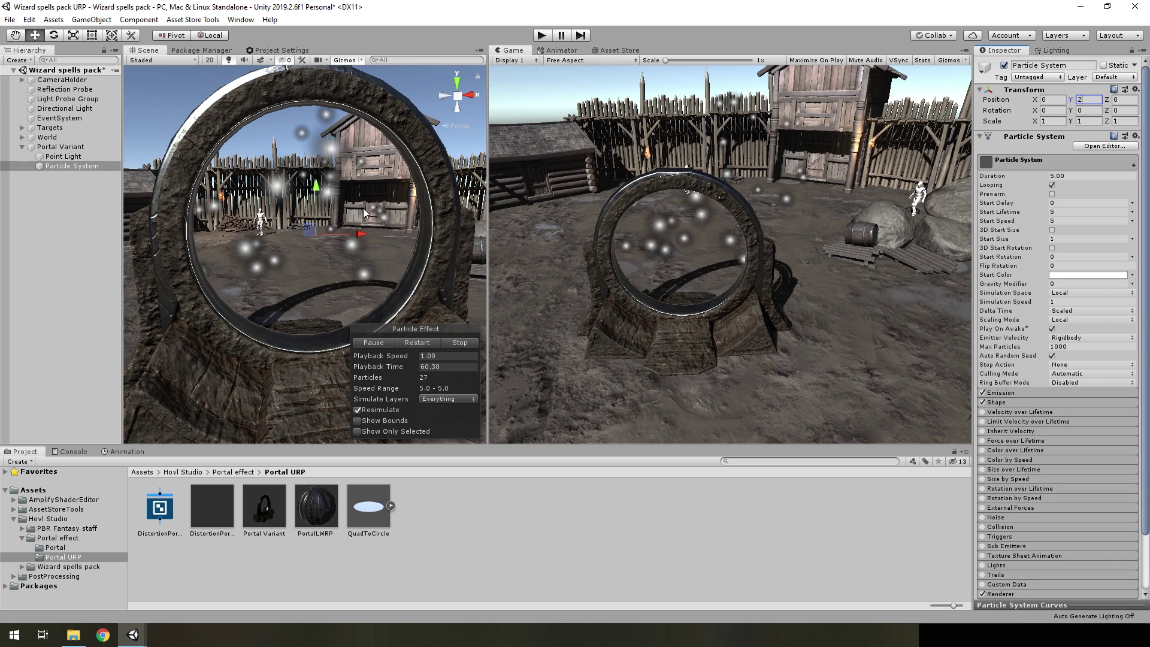
Step: Disable Shape, set Rate over Time to 0 and add a burst of 1 particle
click(983, 402)
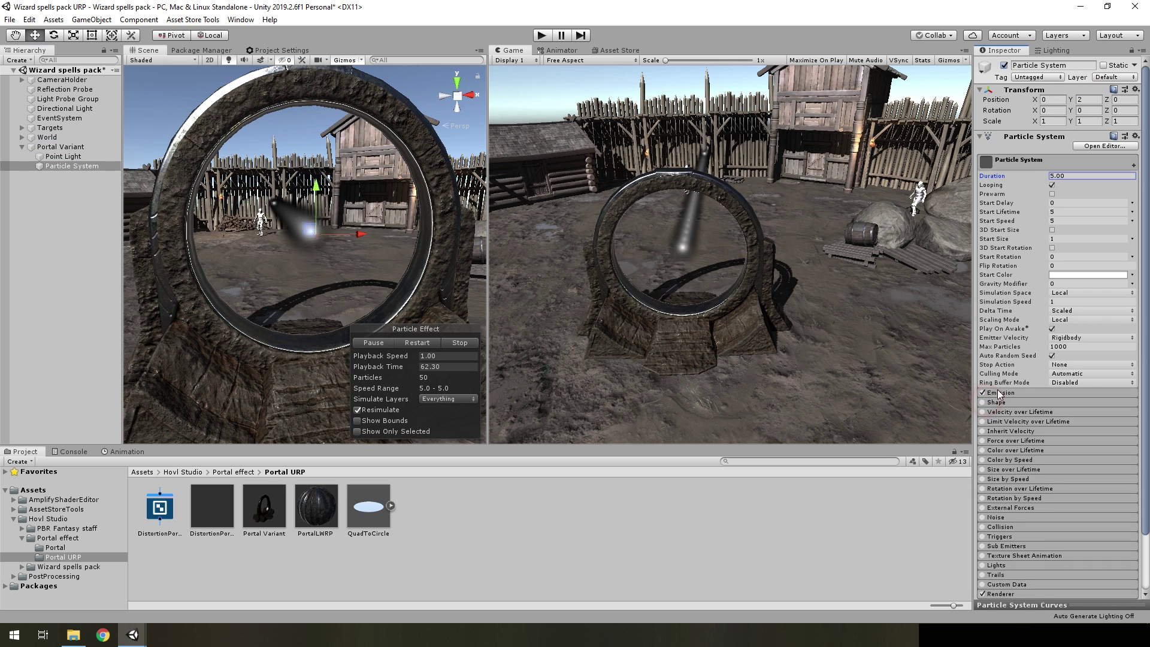
click(997, 393)
click(1058, 403)
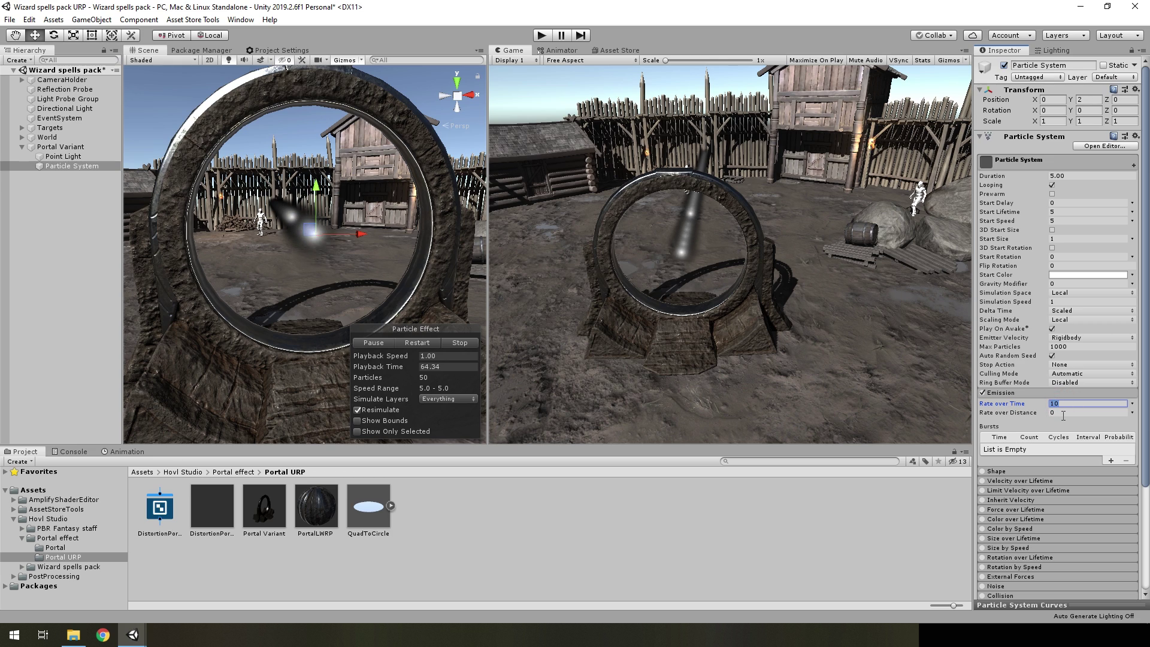
text(0)
click(1108, 462)
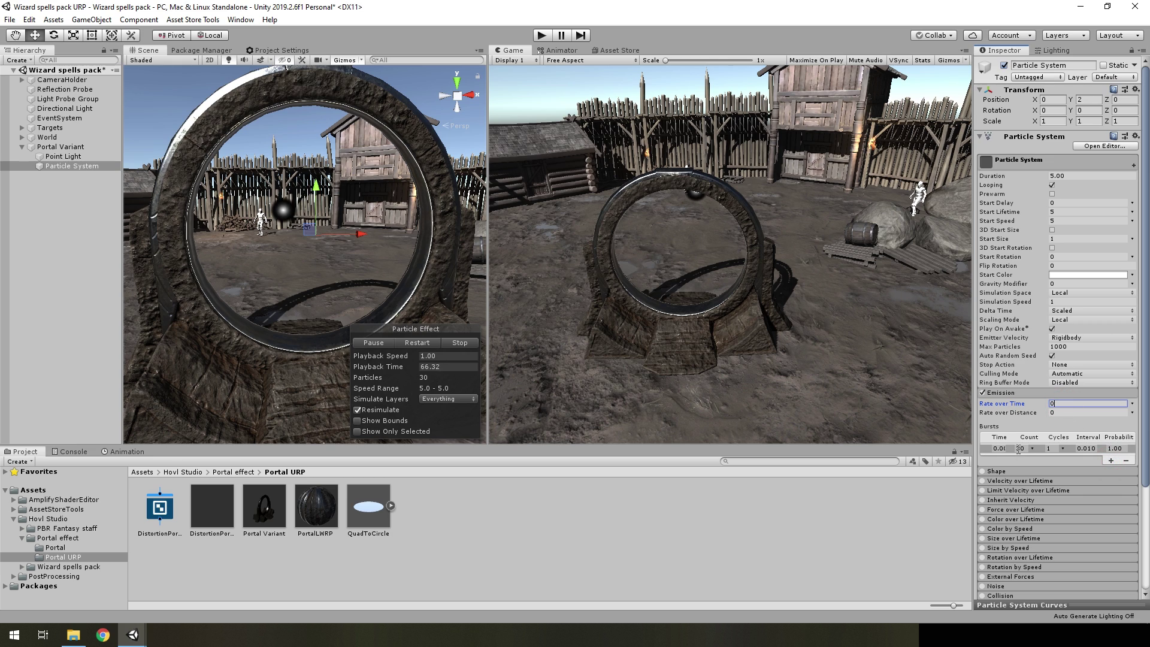
click(1022, 449)
text(1)
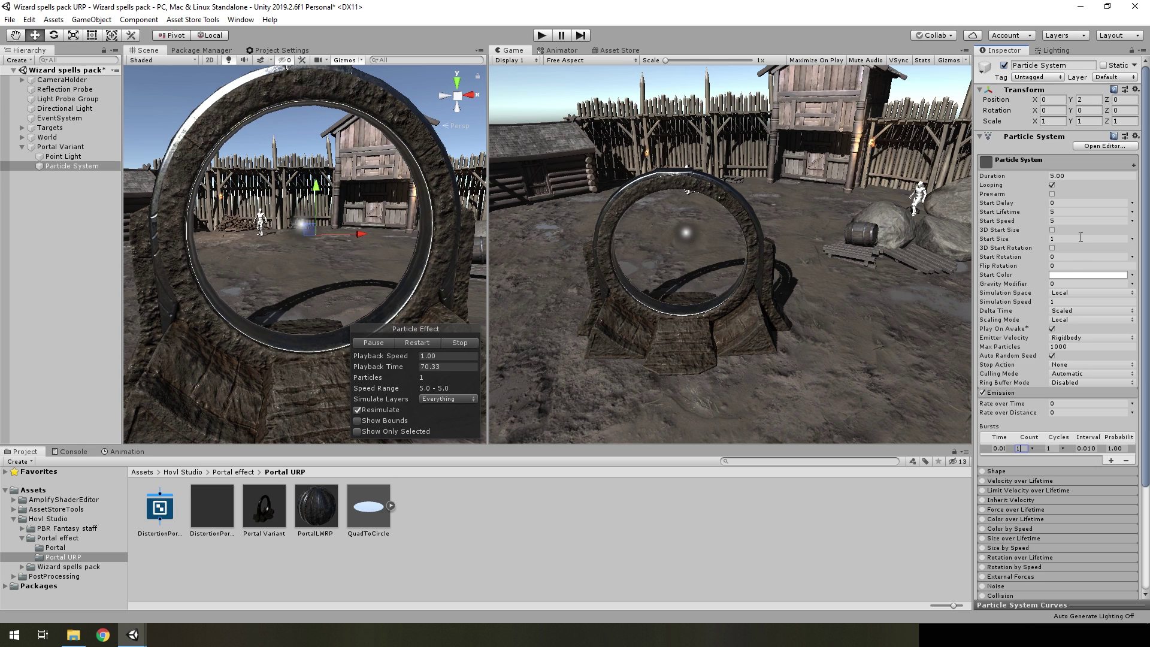
Step: Set Start Speed to 0, and Duration and Start Lifetime to 200
click(1072, 220)
text(0)
click(1059, 175)
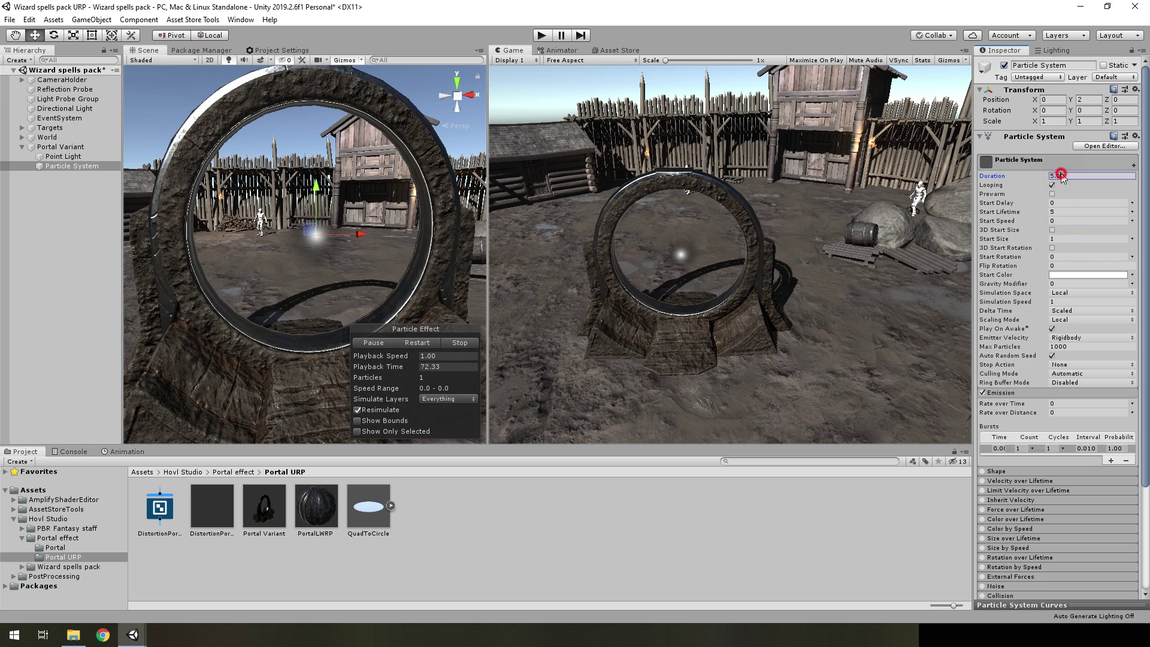
text(20)
click(1059, 211)
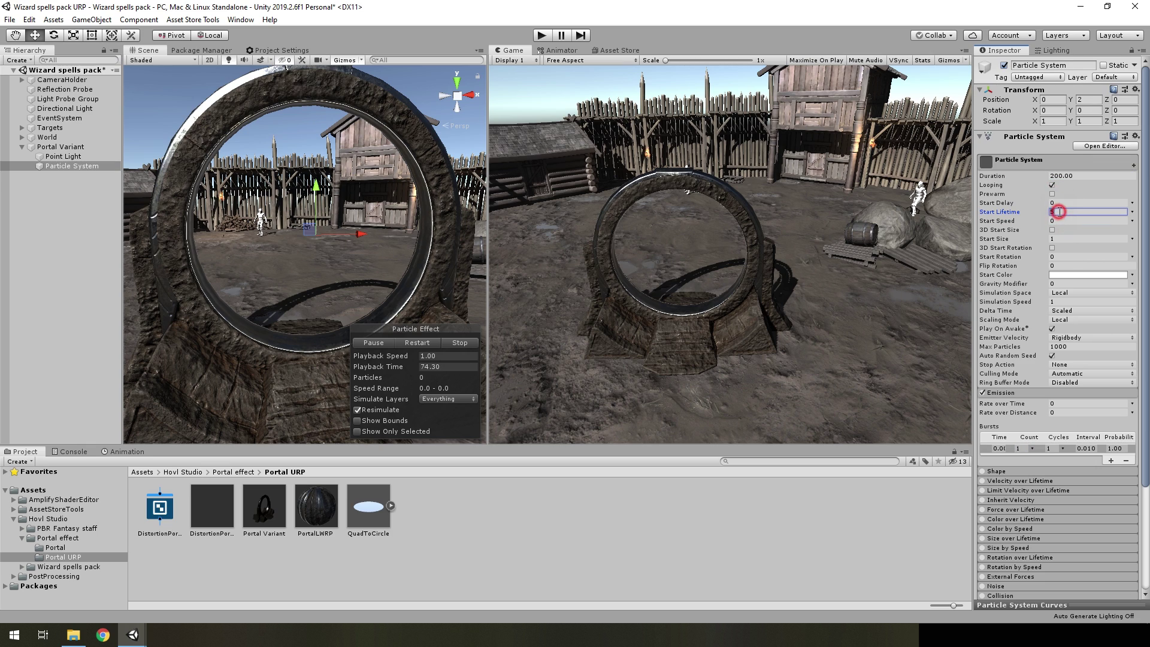
text(200)
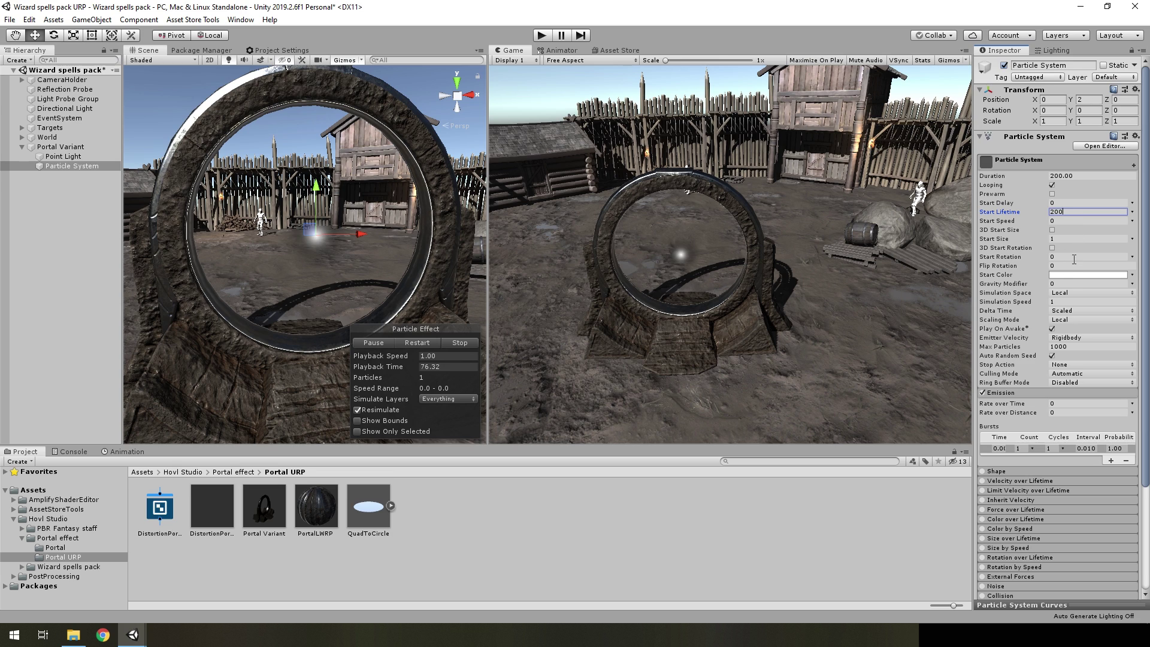
scroll(1052, 358, down, 5)
Step: Set the particle Render Mode to Mesh and assign the QuadToCircle mesh
click(1009, 531)
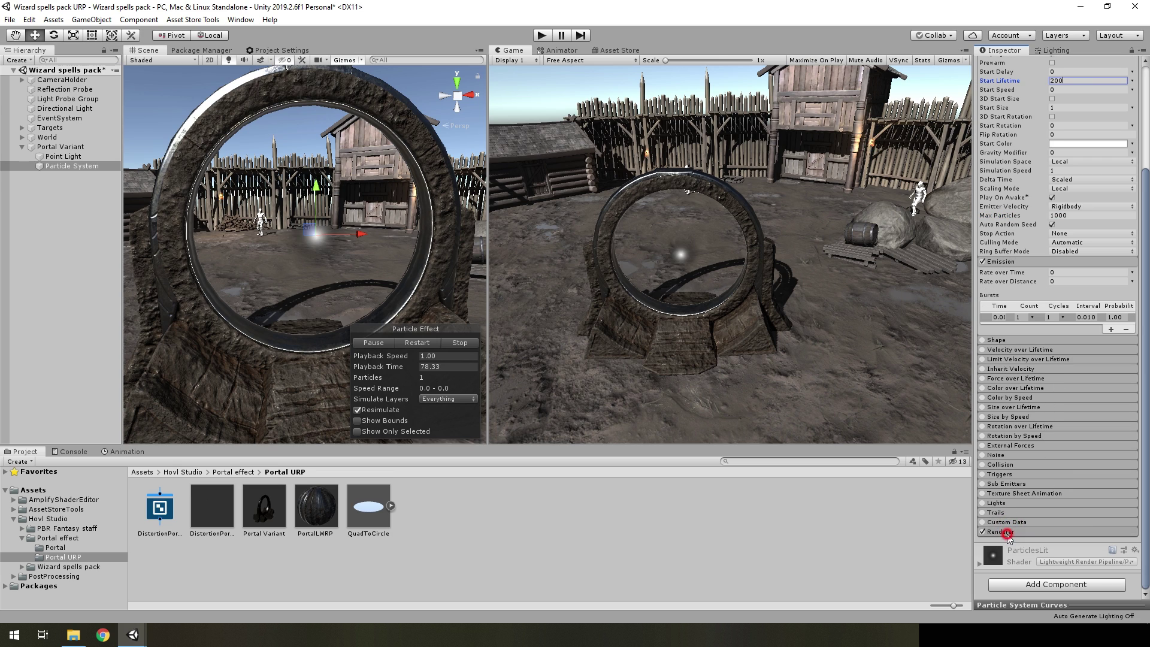
scroll(1054, 428, down, 8)
click(1076, 327)
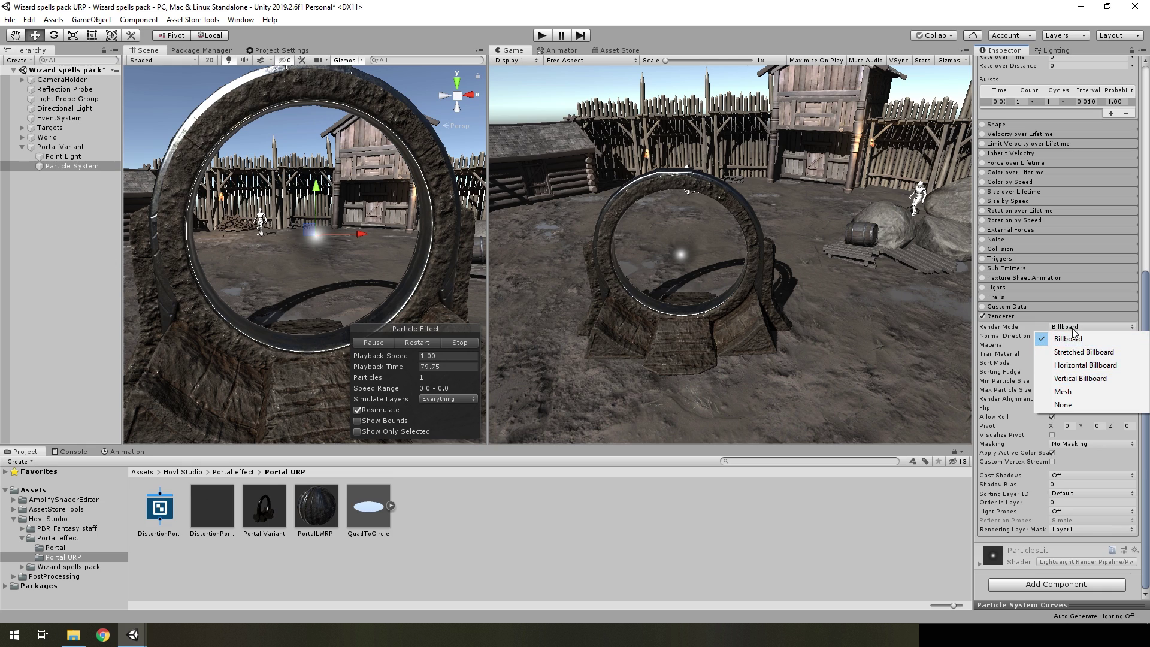
click(1063, 391)
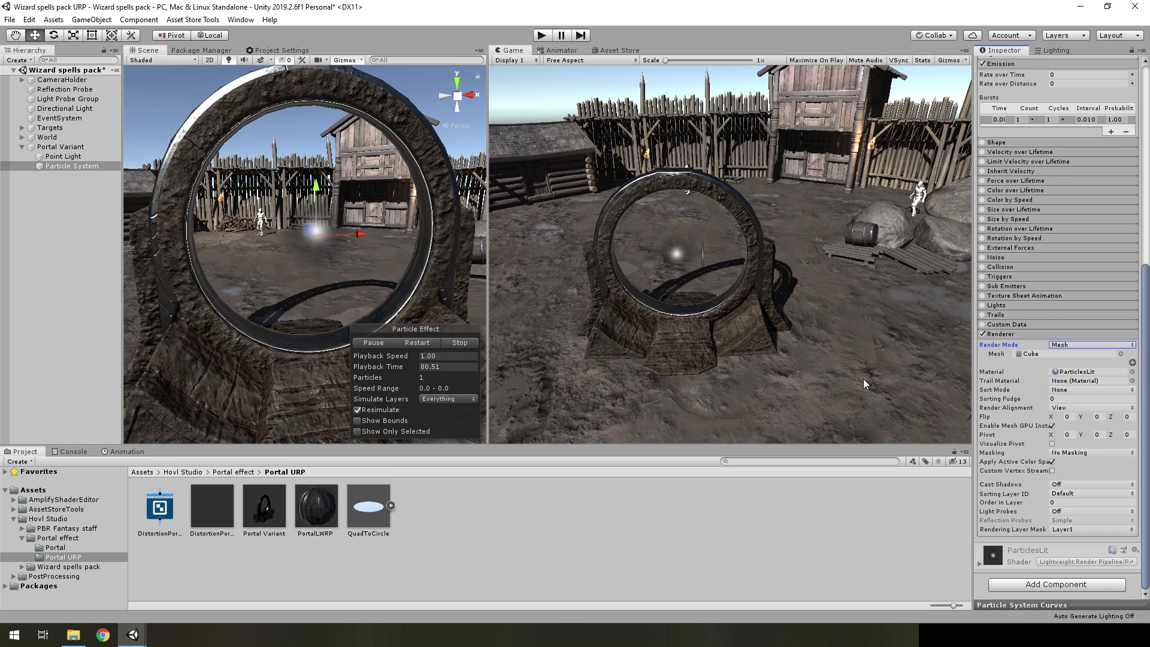
click(391, 506)
mouse_move(417, 506)
mouse_down()
mouse_move(1024, 384)
mouse_move(1047, 354)
mouse_up()
mouse_move(343, 271)
alt+mouse_down()
mouse_move(612, 275)
mouse_move(939, 361)
alt+mouse_up()
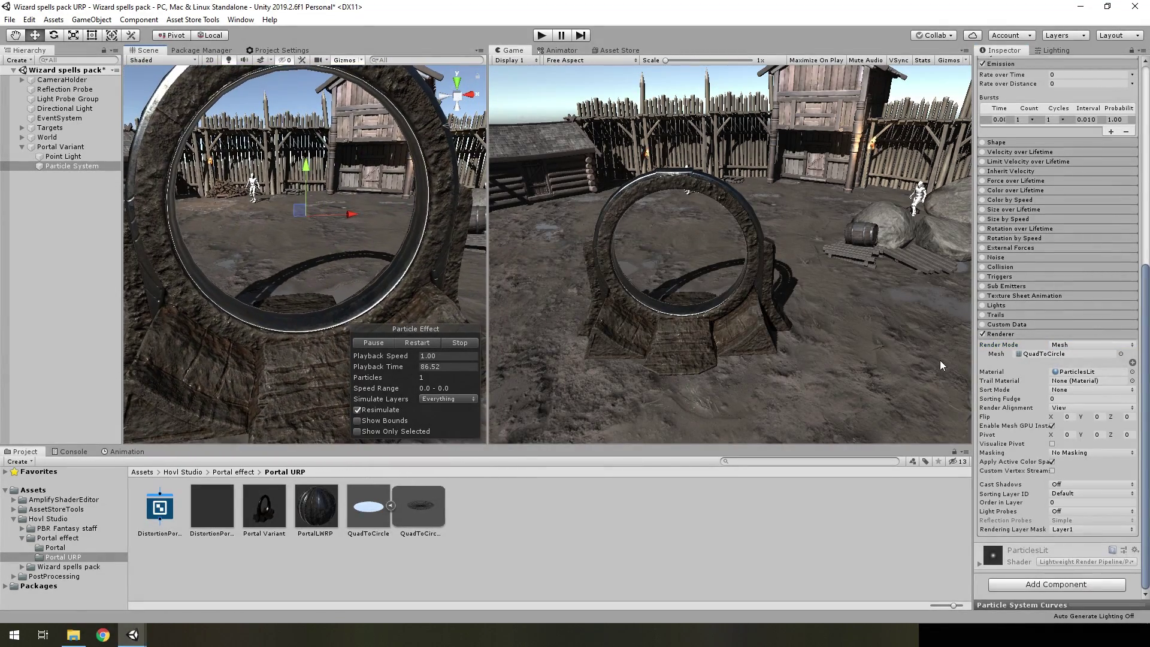
click(1065, 408)
Step: Set Render Alignment to Local and give the particle a 3D start rotation of 90 on X
click(1063, 444)
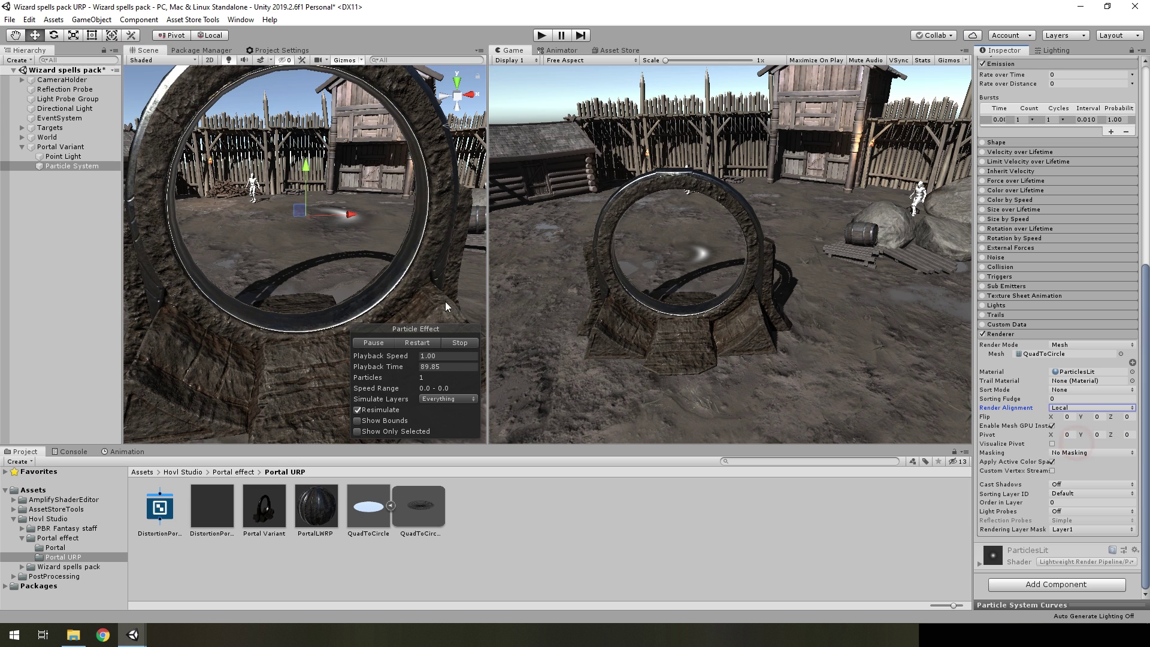
mouse_move(445, 300)
alt+mouse_down()
mouse_move(321, 204)
mouse_move(335, 275)
alt+mouse_up()
scroll(1044, 248, up, 10)
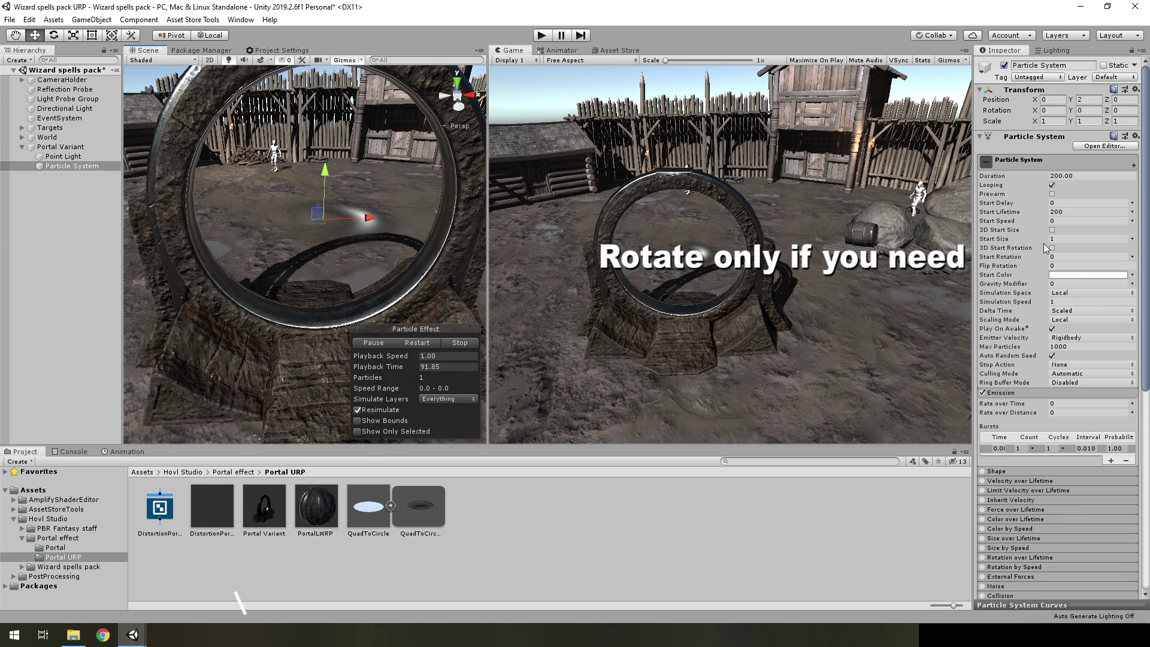
click(1052, 248)
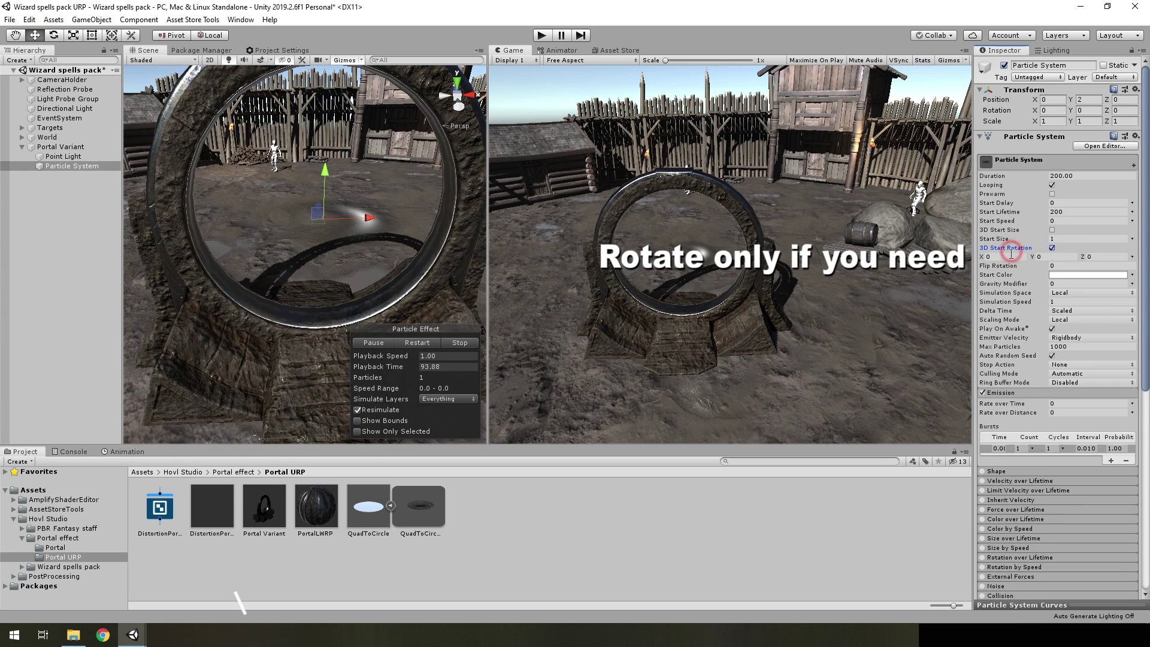
click(1011, 256)
text(90)
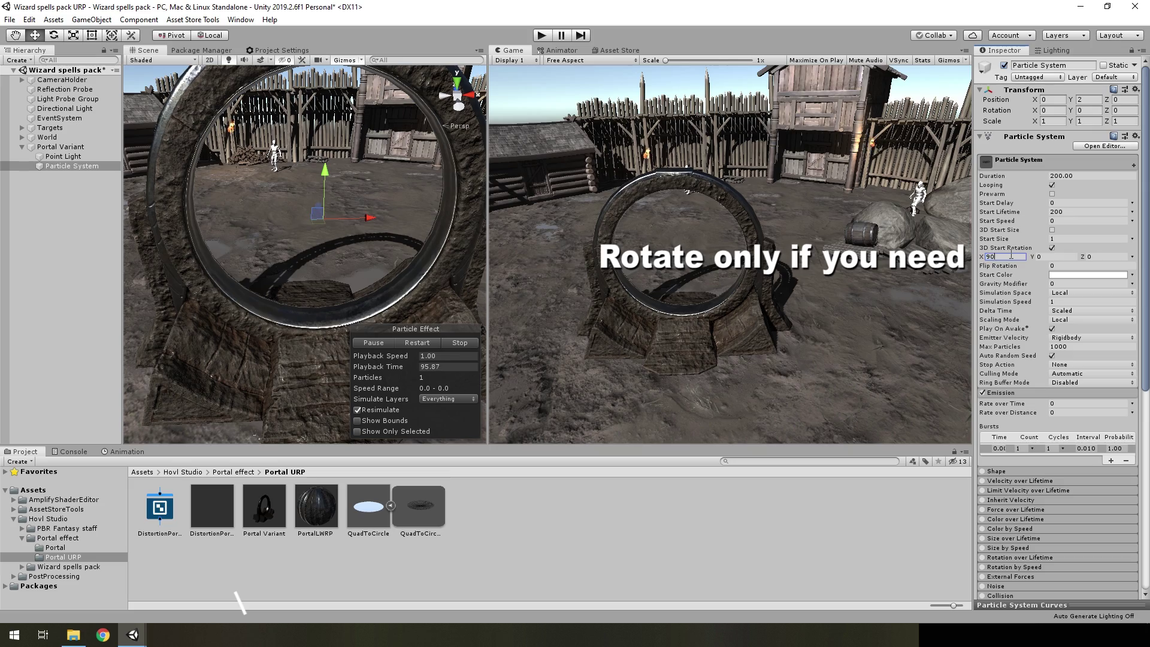
Step: Assign the Default-Particle material to the particle renderer
mouse_move(443, 288)
alt+mouse_down()
mouse_move(853, 293)
mouse_move(495, 272)
alt+mouse_up()
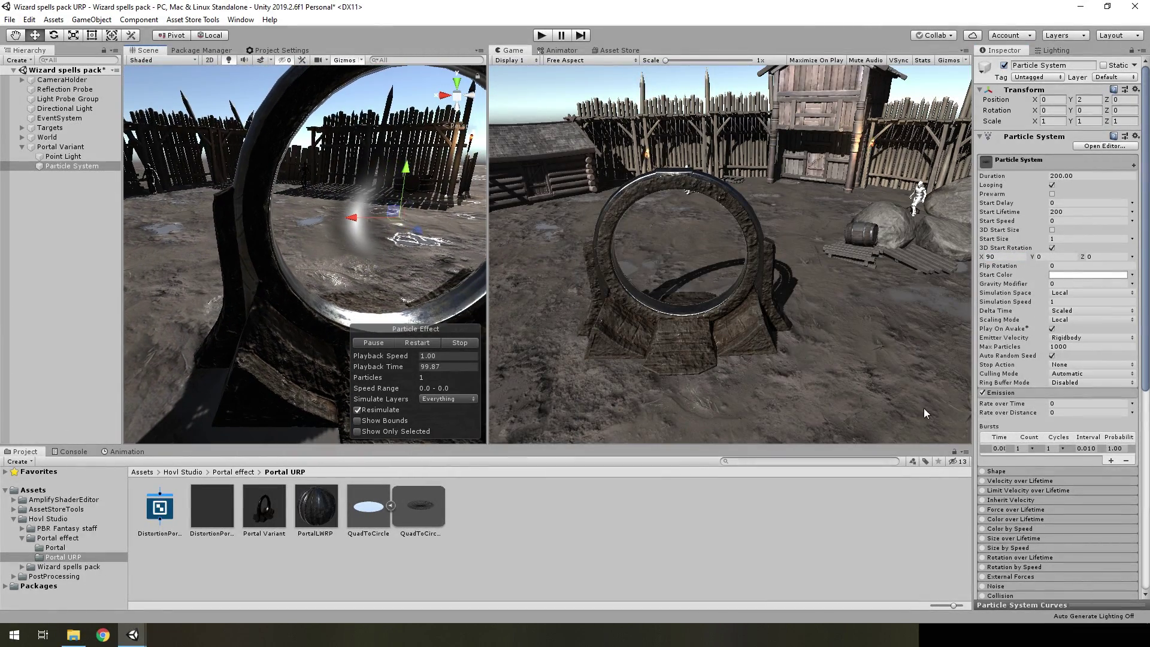
scroll(1074, 530, down, 10)
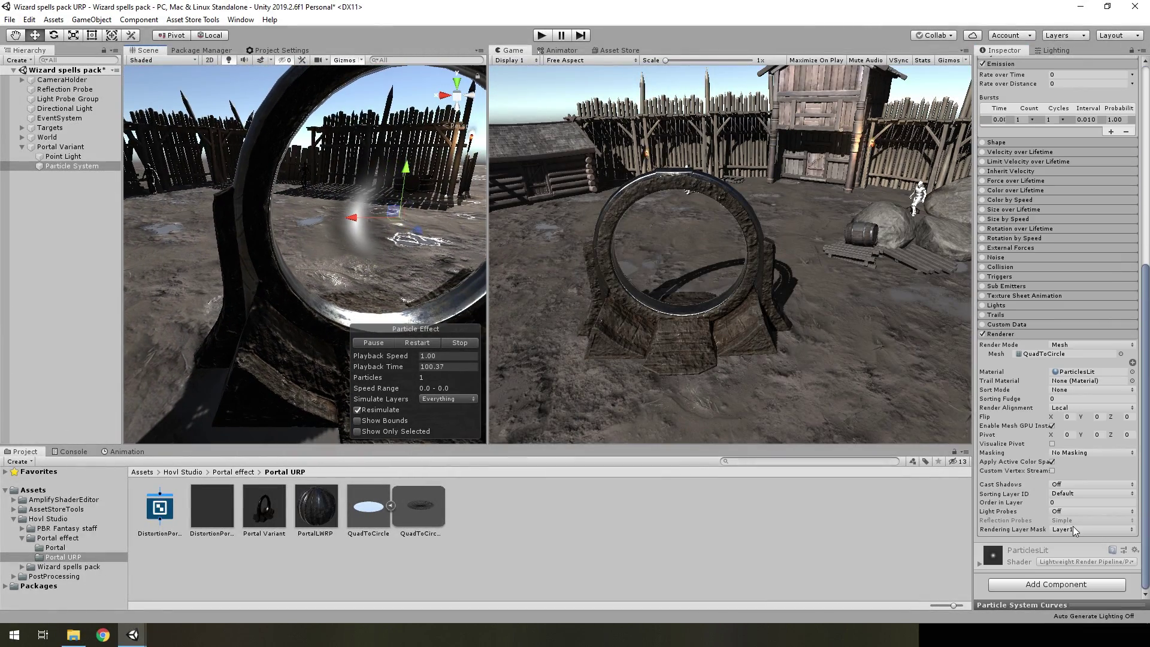
click(1131, 372)
scroll(844, 413, down, 2)
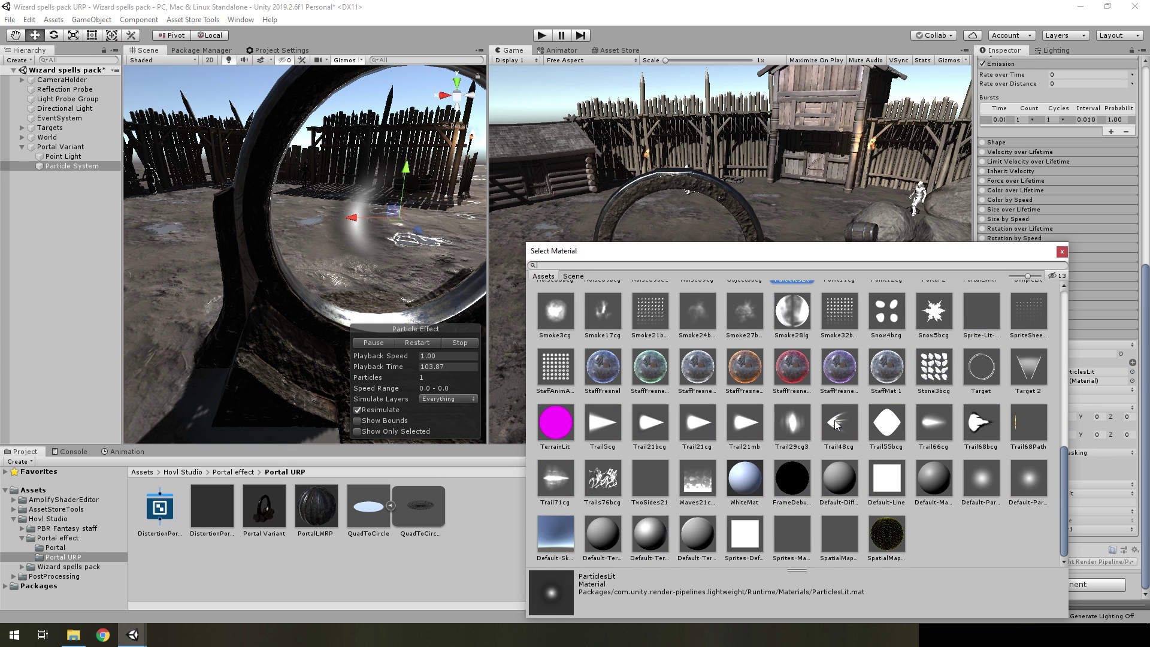
double_click(981, 482)
alt+drag(618, 251, 611, 249)
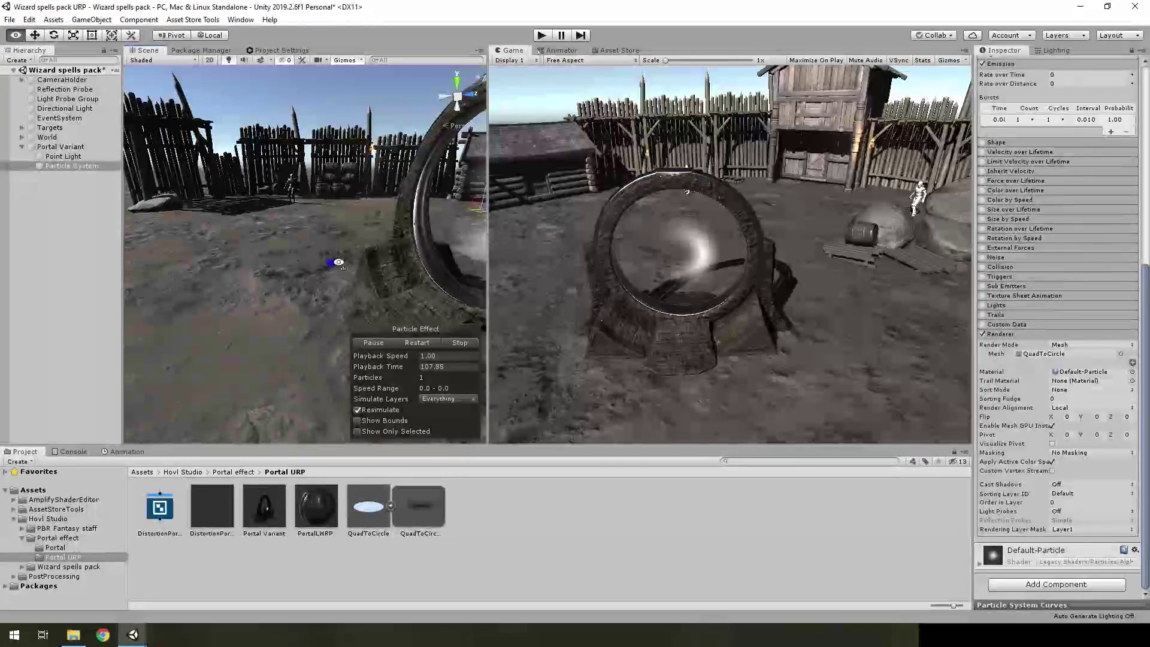
scroll(1025, 289, up, 5)
scroll(1025, 290, up, 1)
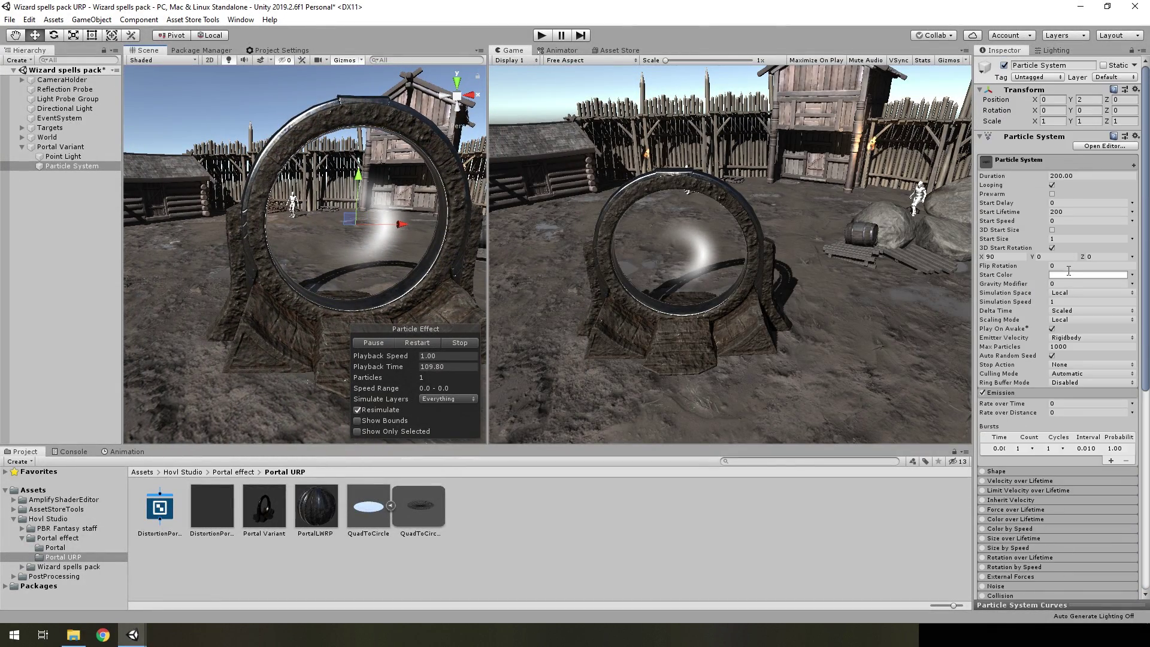
Step: Set the particle Start Size to 1.5 and deselect the particle system
click(1072, 239)
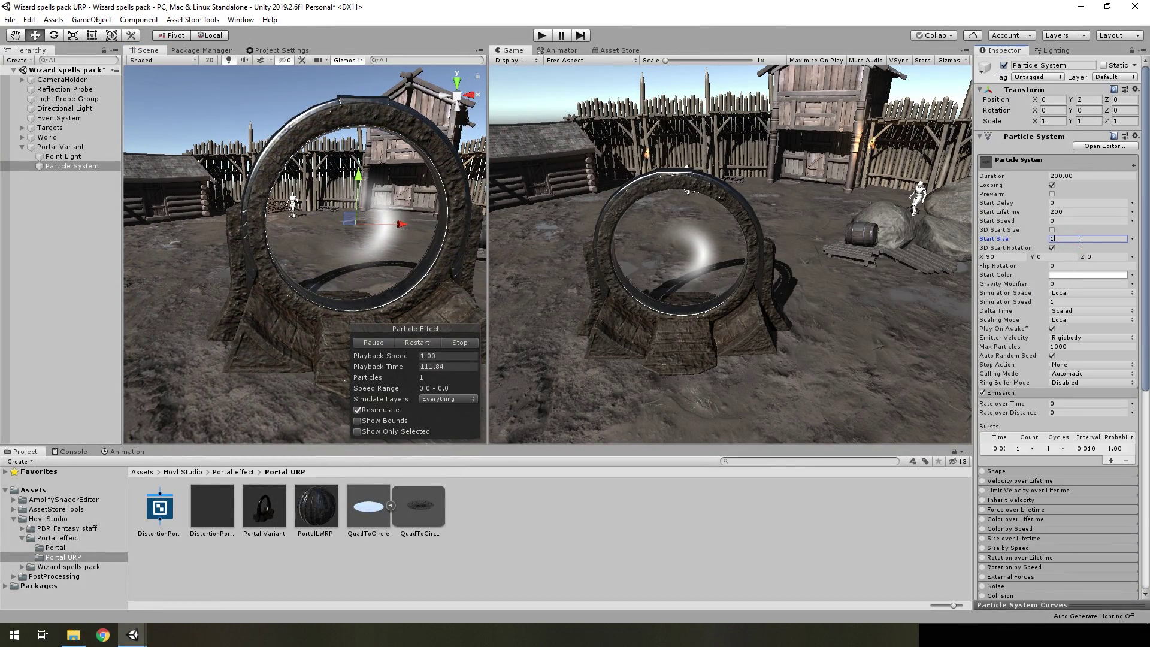
text(.5)
alt+drag(301, 239, 347, 222)
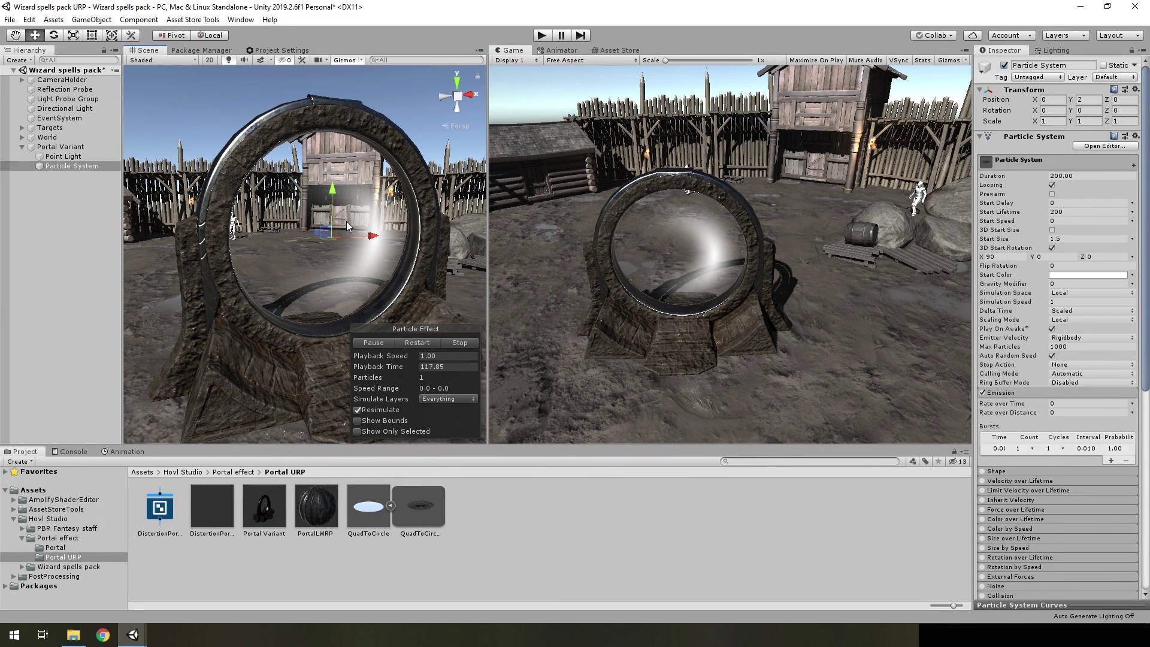
click(559, 548)
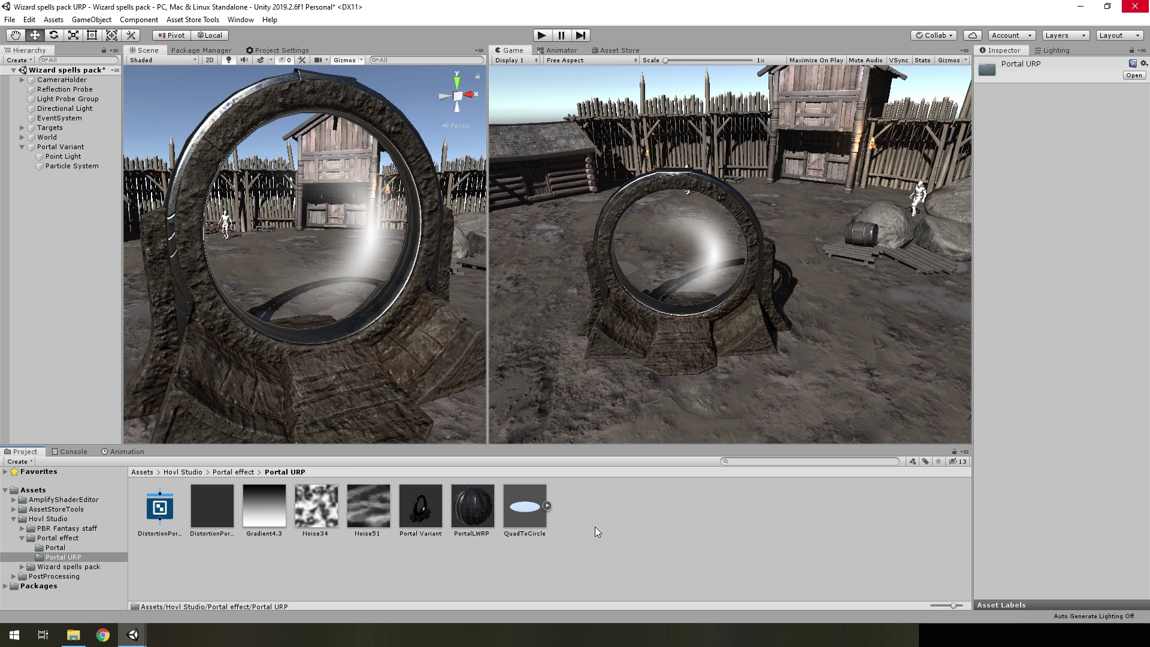
Step: Create a PBR Graph named 'Portal' in Portal URP and open it in Shader Graph
right_click(594, 524)
mouse_move(636, 244)
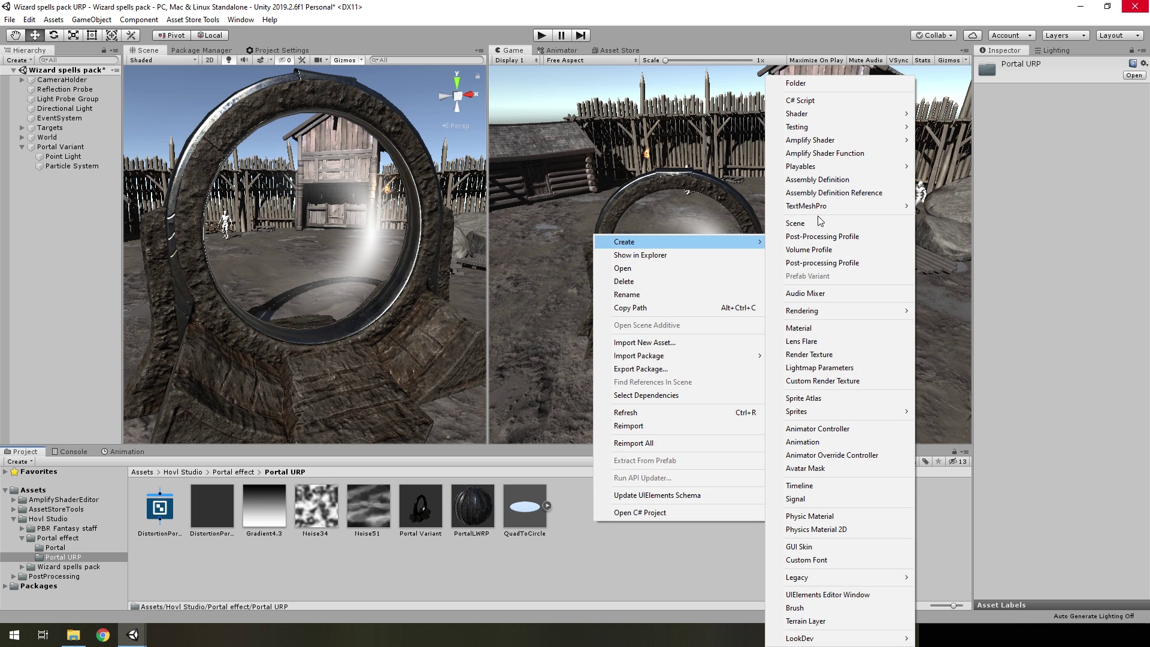
mouse_move(806, 114)
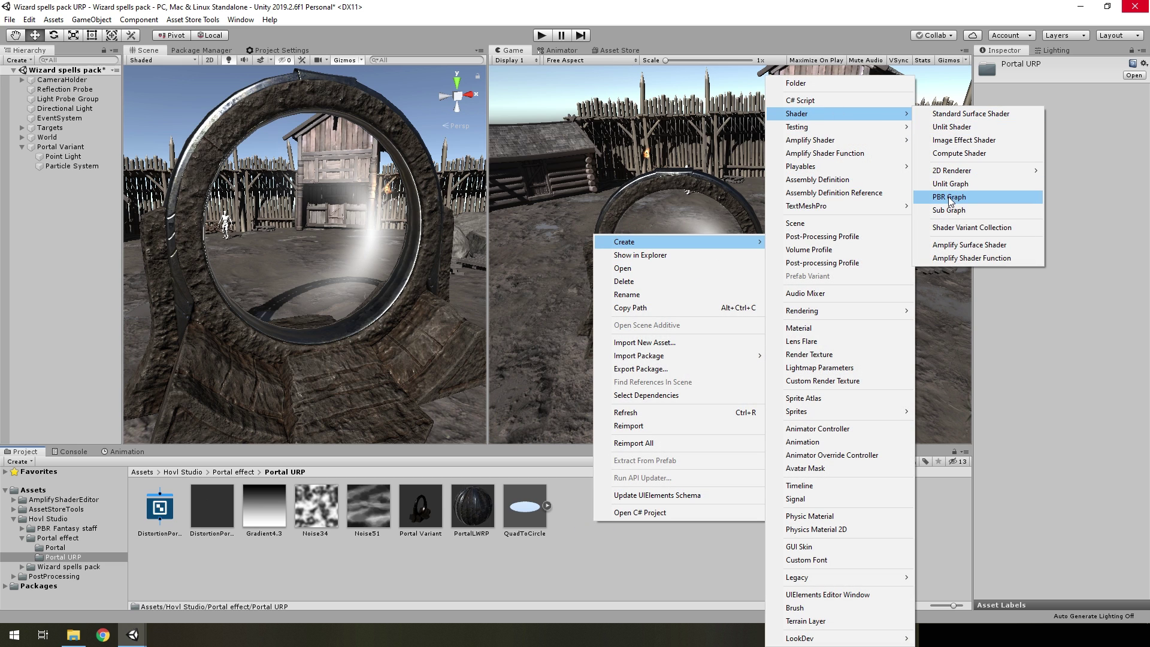
click(947, 198)
text(Portal)
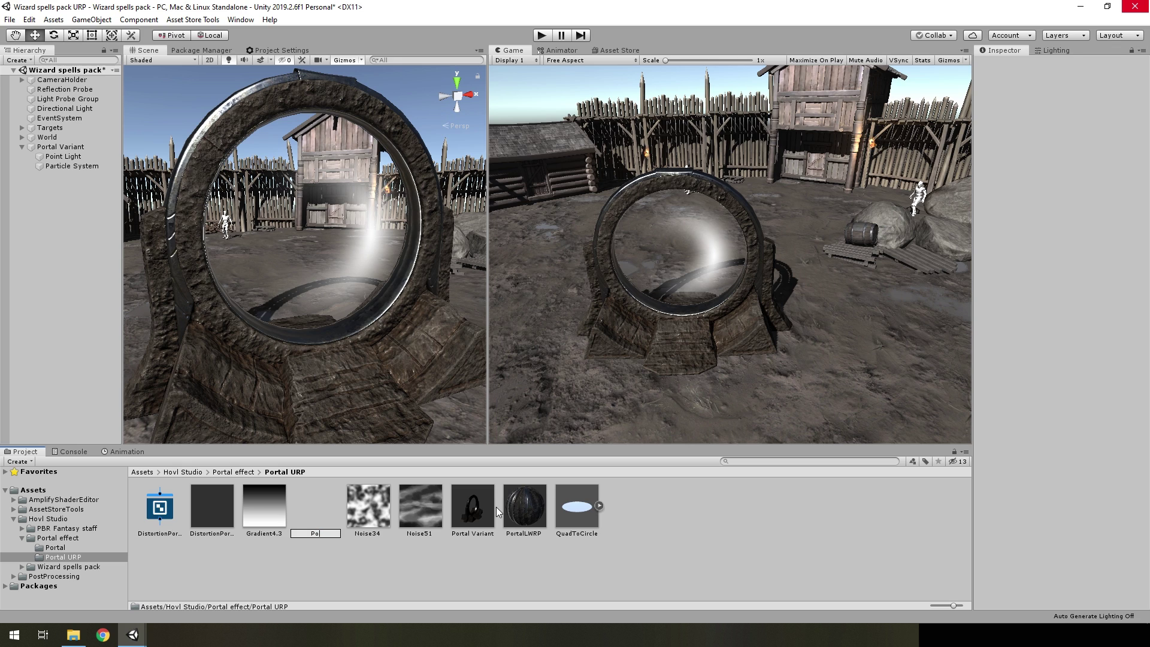
key(Return)
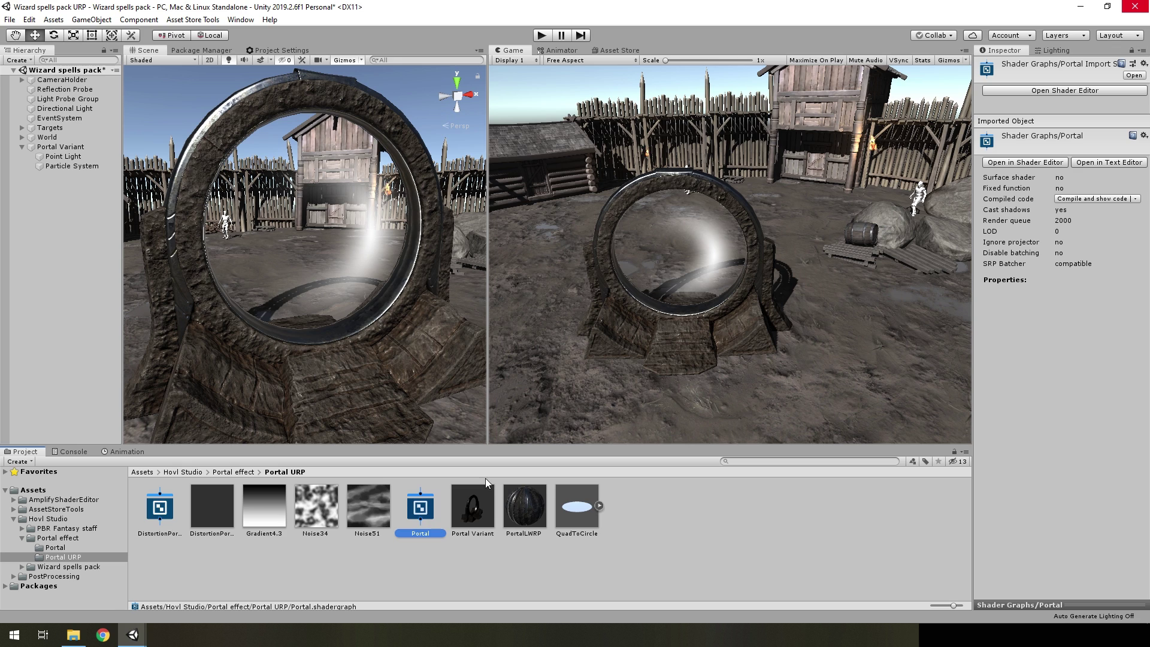
click(1054, 91)
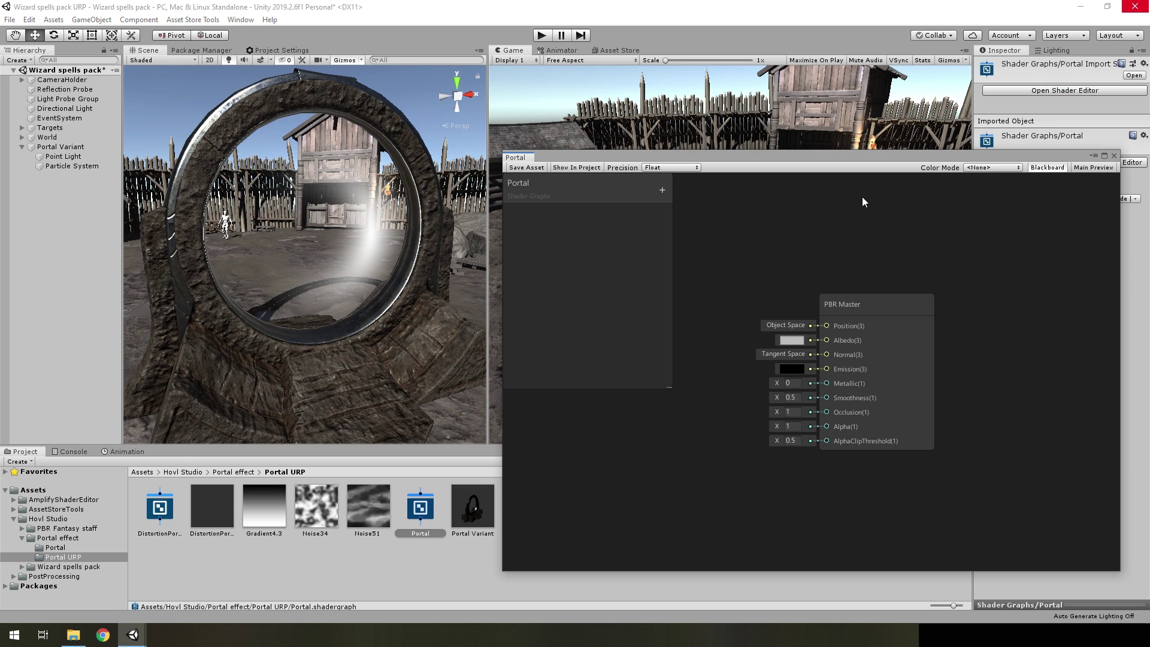
Step: Set the PBR Master node's Surface to Transparent and enable Two Sided
drag(892, 313, 973, 322)
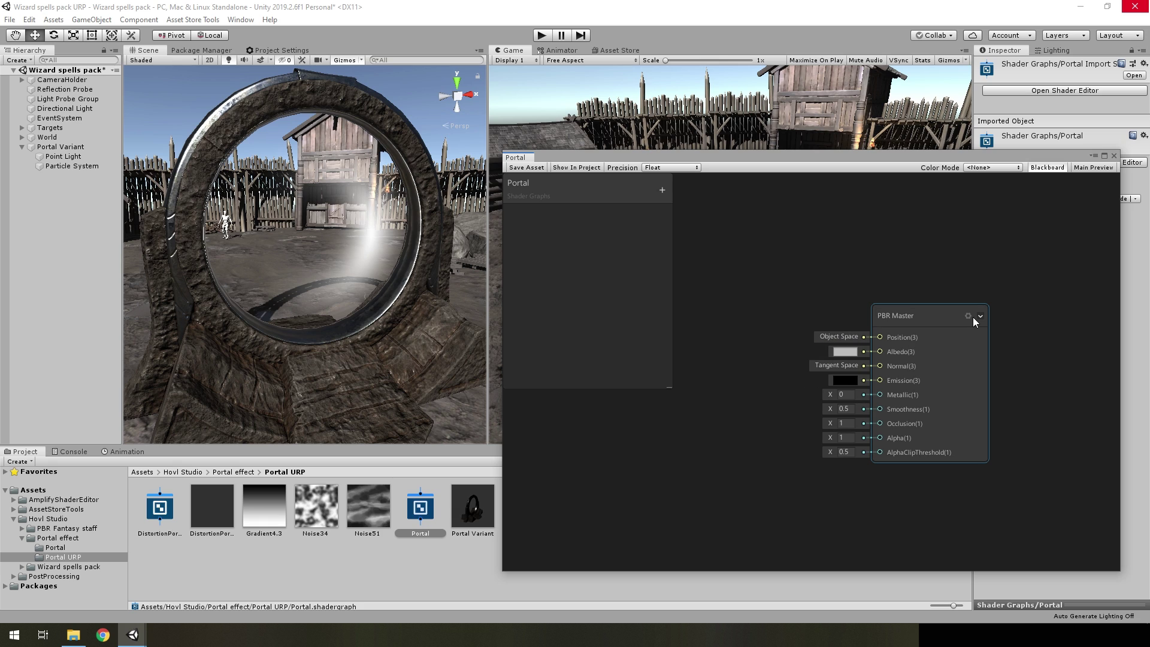
click(968, 317)
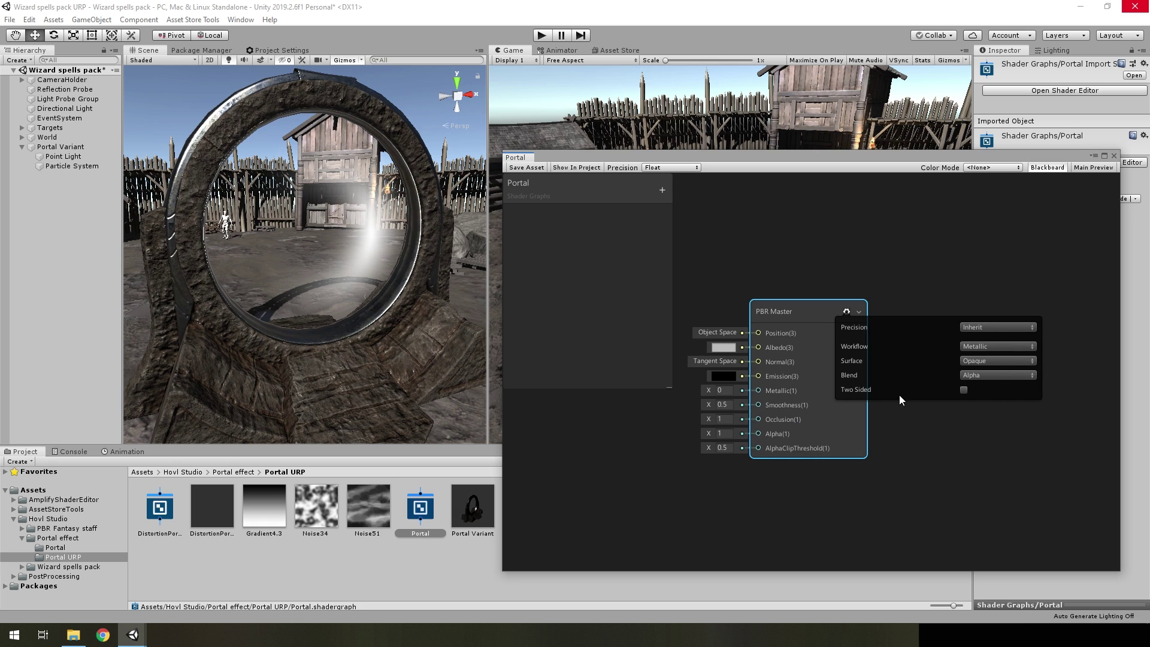
click(976, 364)
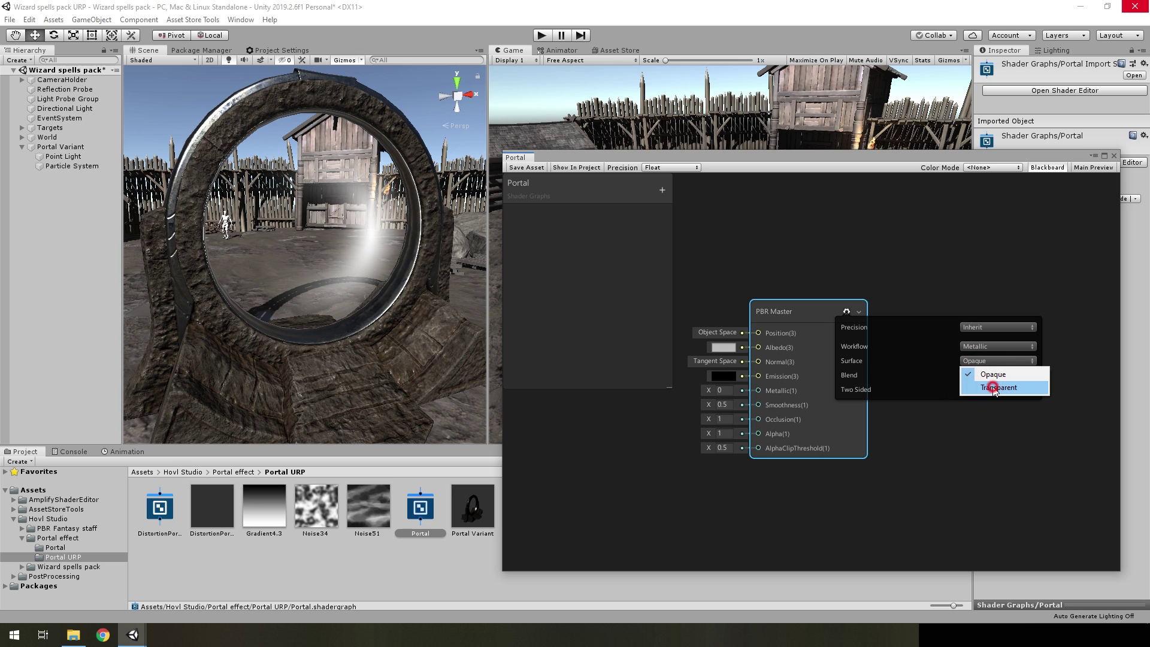
click(989, 387)
click(929, 442)
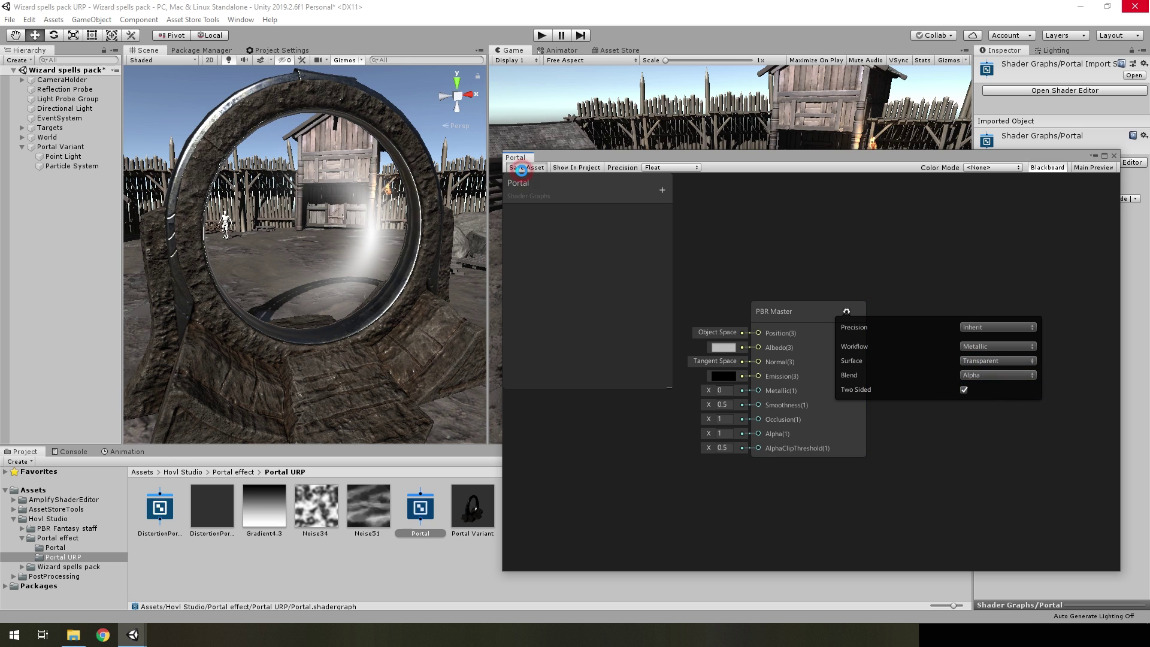
Step: Create a material from the shader graph, rename it 'Portal' and apply it to the portal ring
right_click(421, 515)
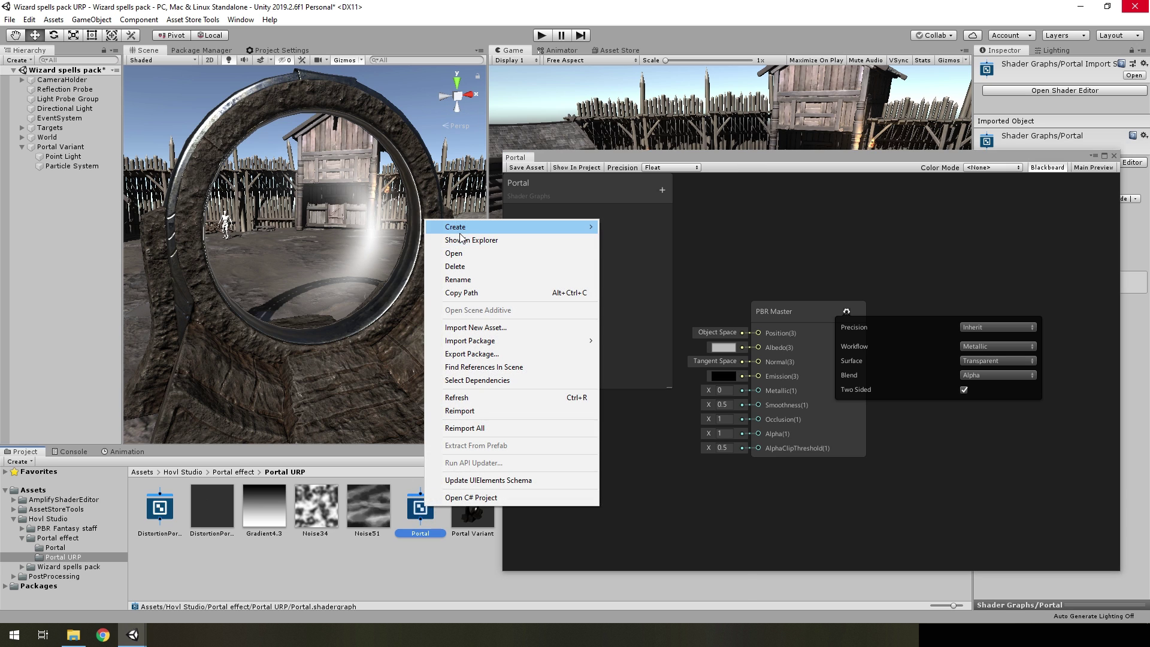
mouse_move(455, 226)
click(650, 329)
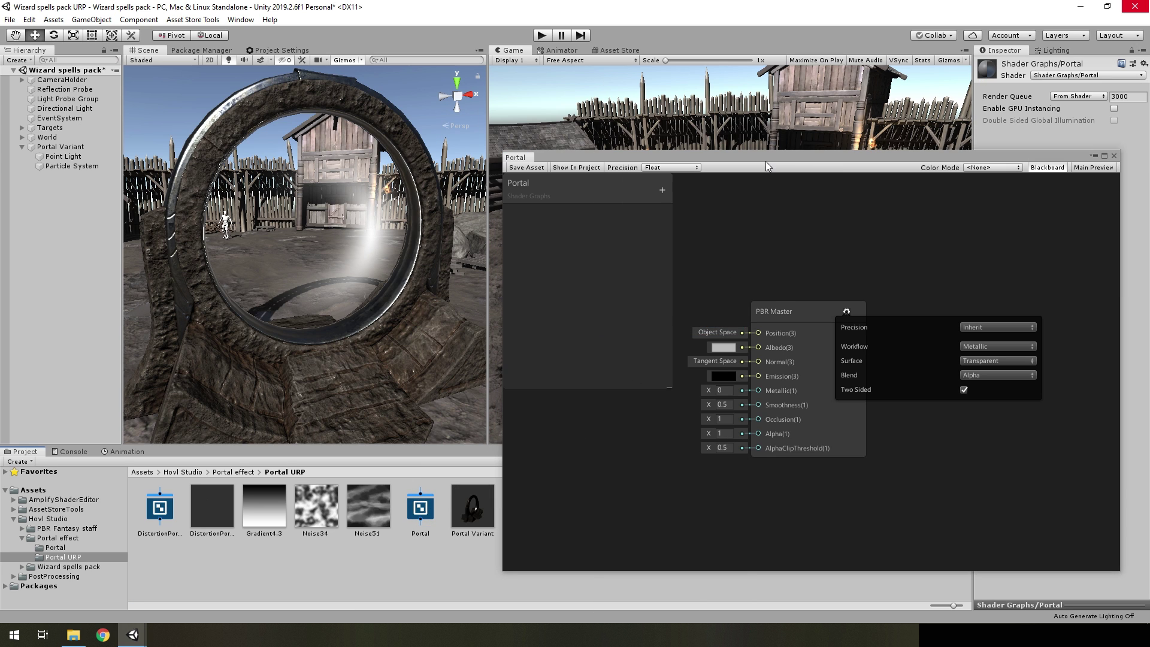
drag(766, 161, 992, 181)
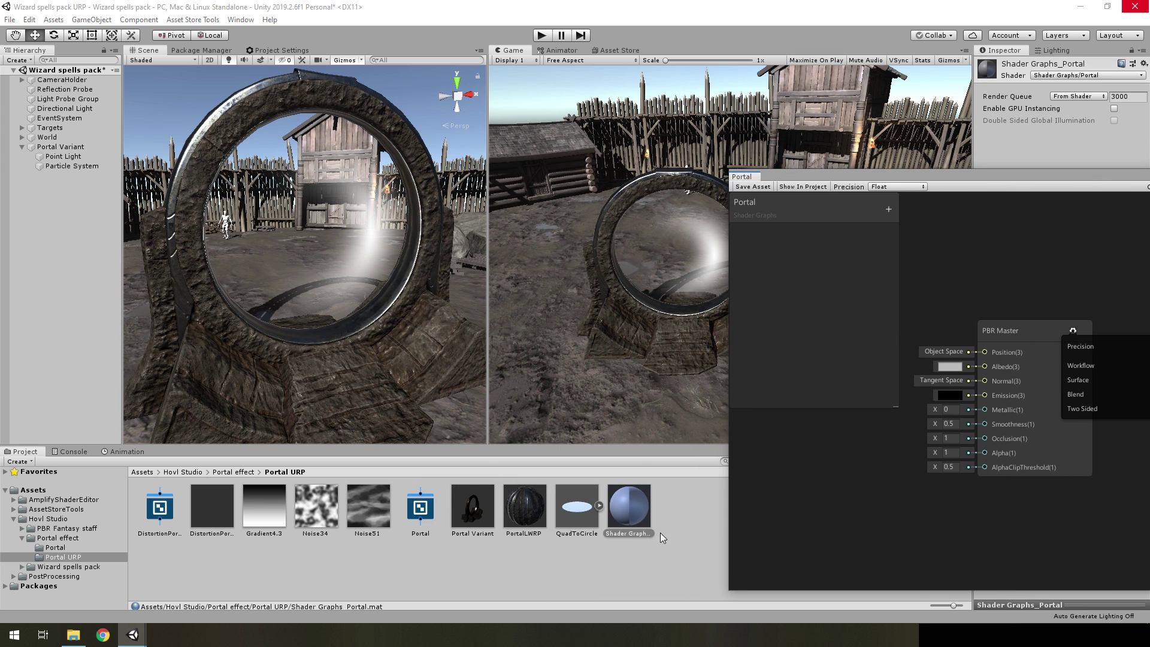
click(629, 534)
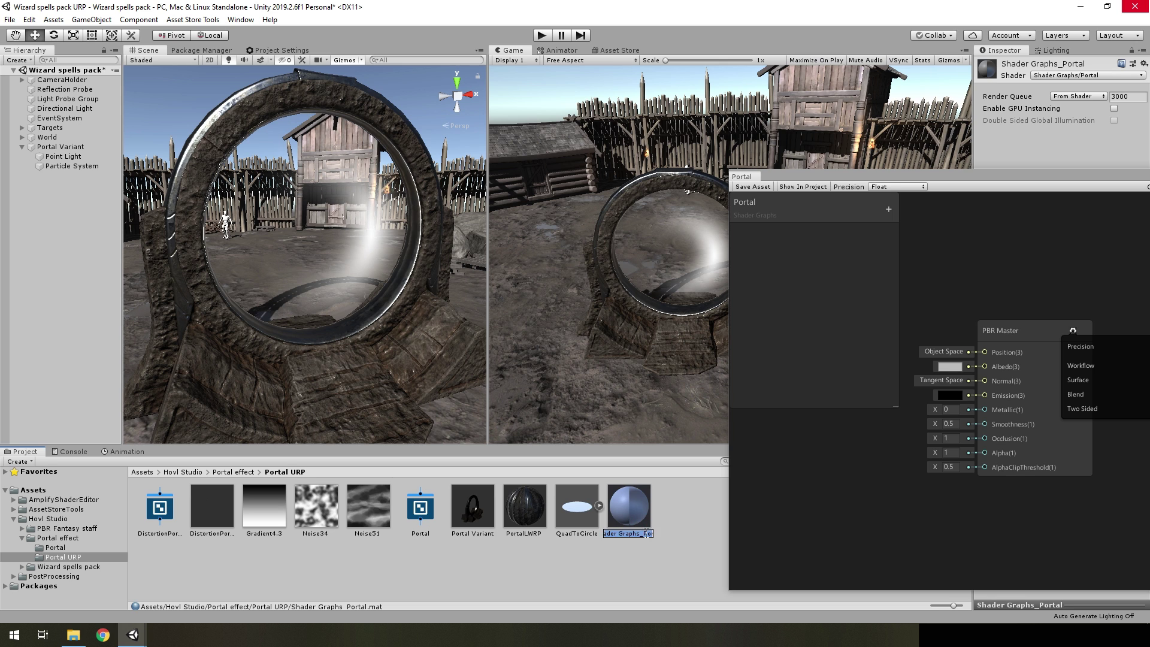
text(Portal)
click(615, 546)
drag(490, 518, 335, 266)
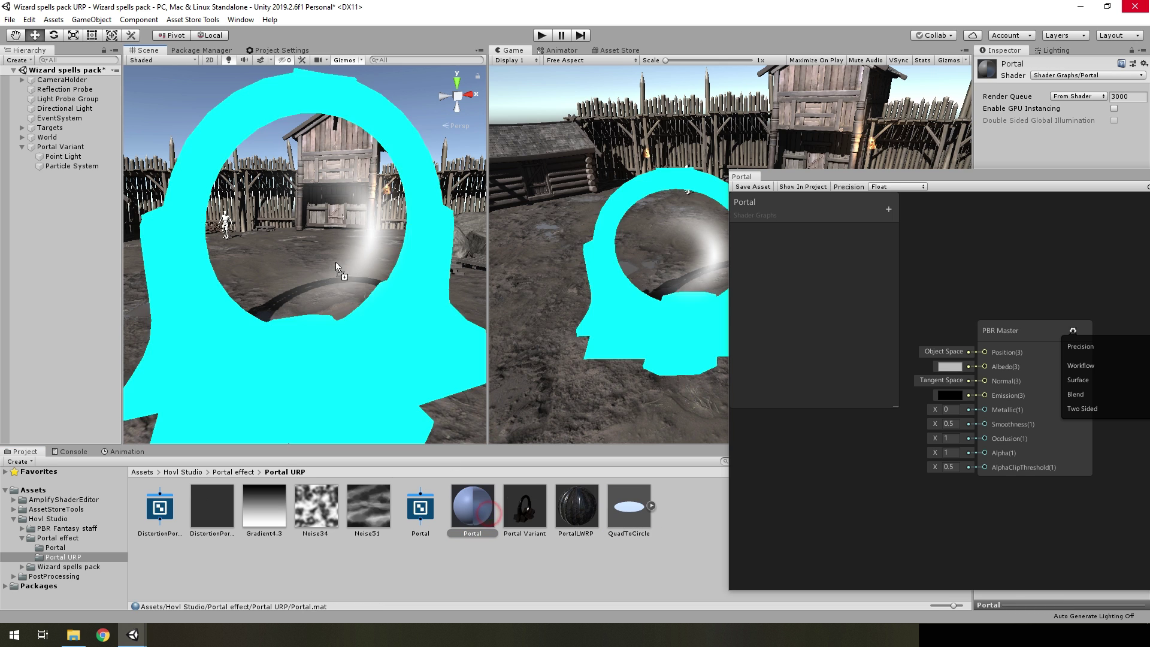
right_drag(335, 266, 879, 390)
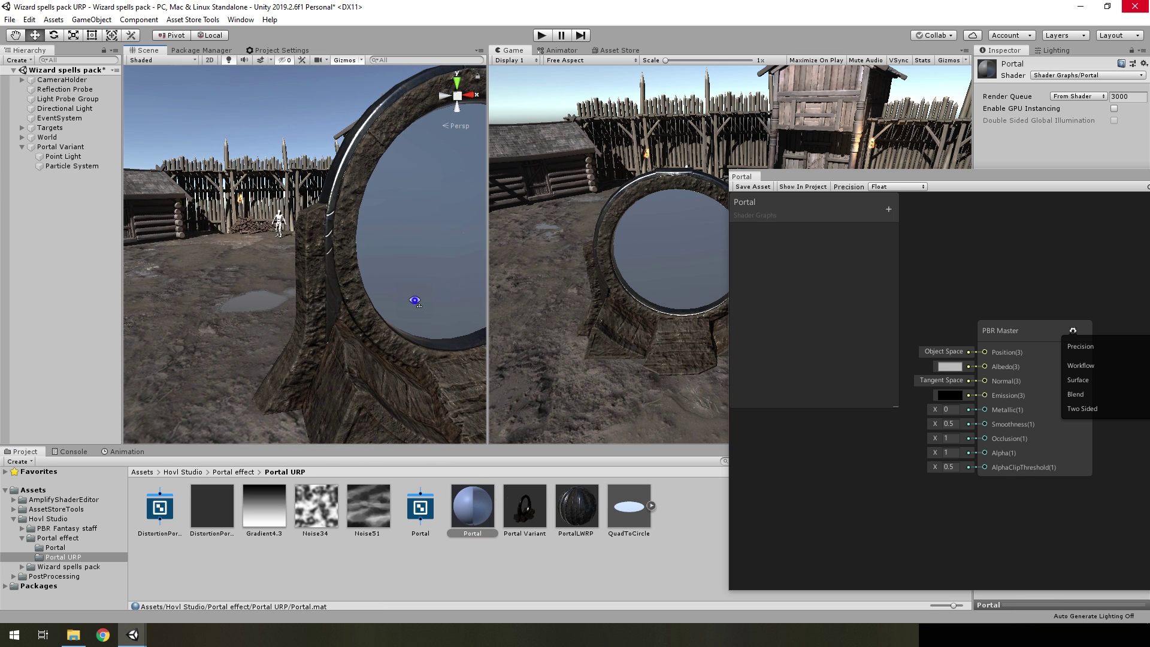
key(f)
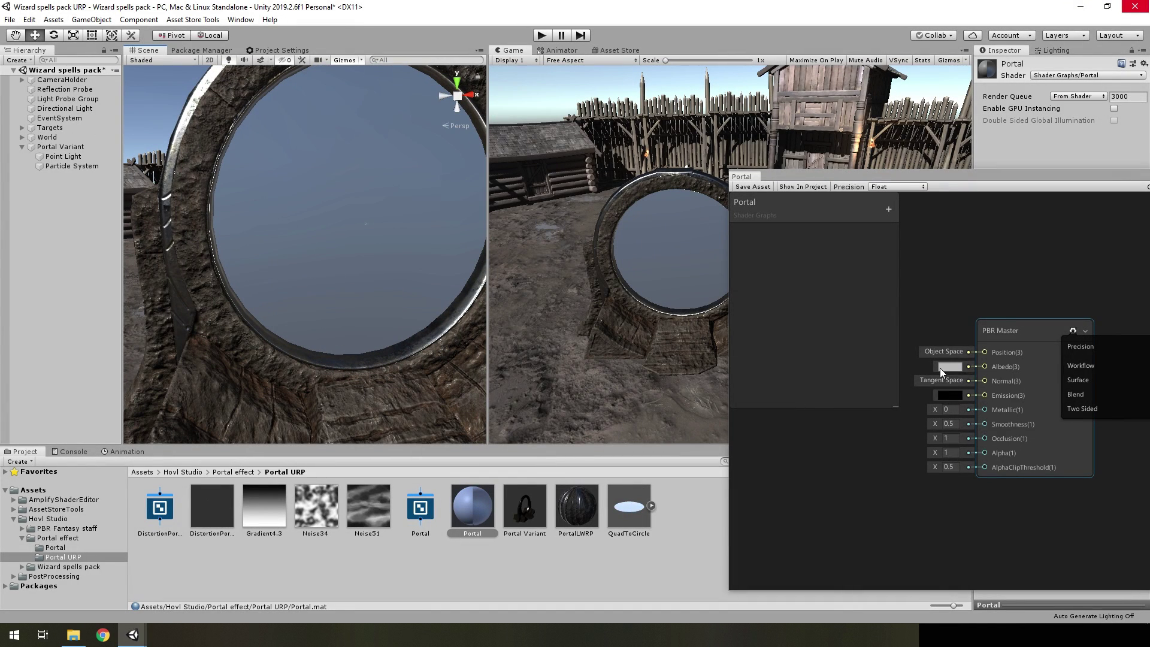
Step: Set the Albedo to black, Smoothness to 1 and Occlusion to 0
click(945, 366)
drag(925, 344, 871, 420)
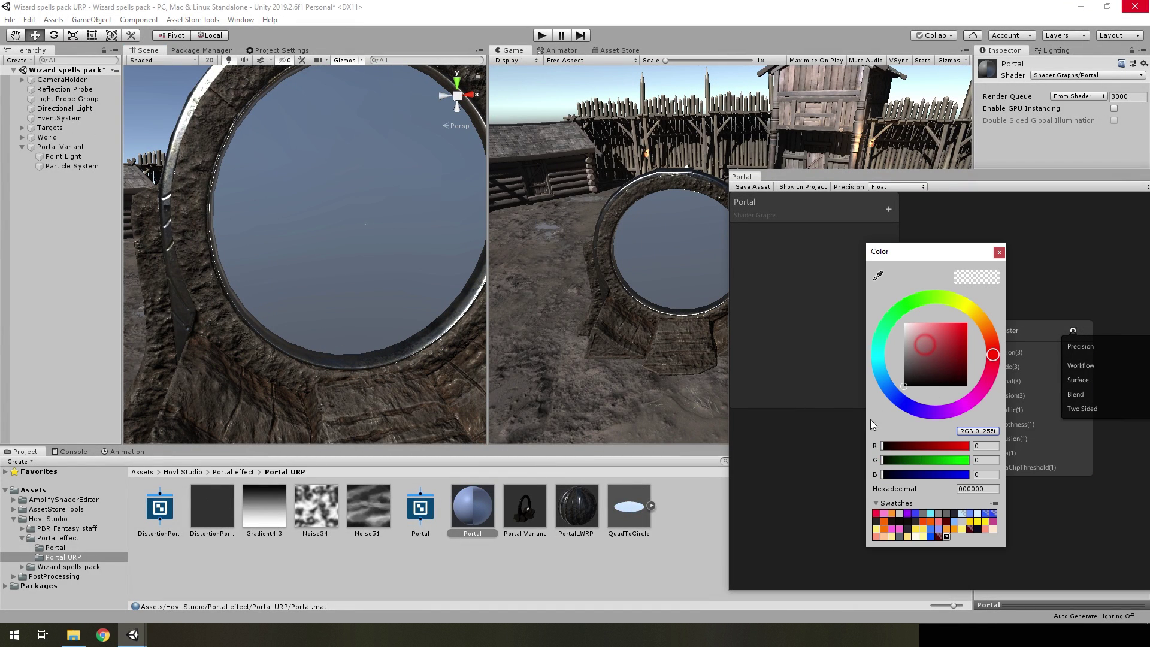
click(999, 251)
click(955, 424)
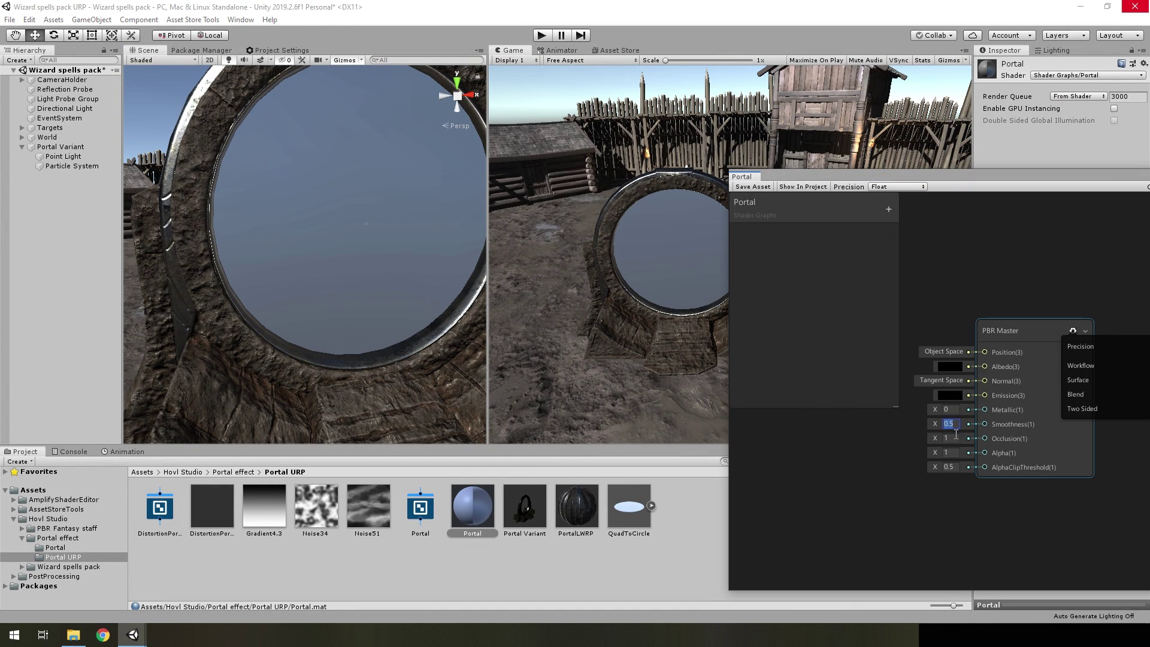
text(1)
click(955, 439)
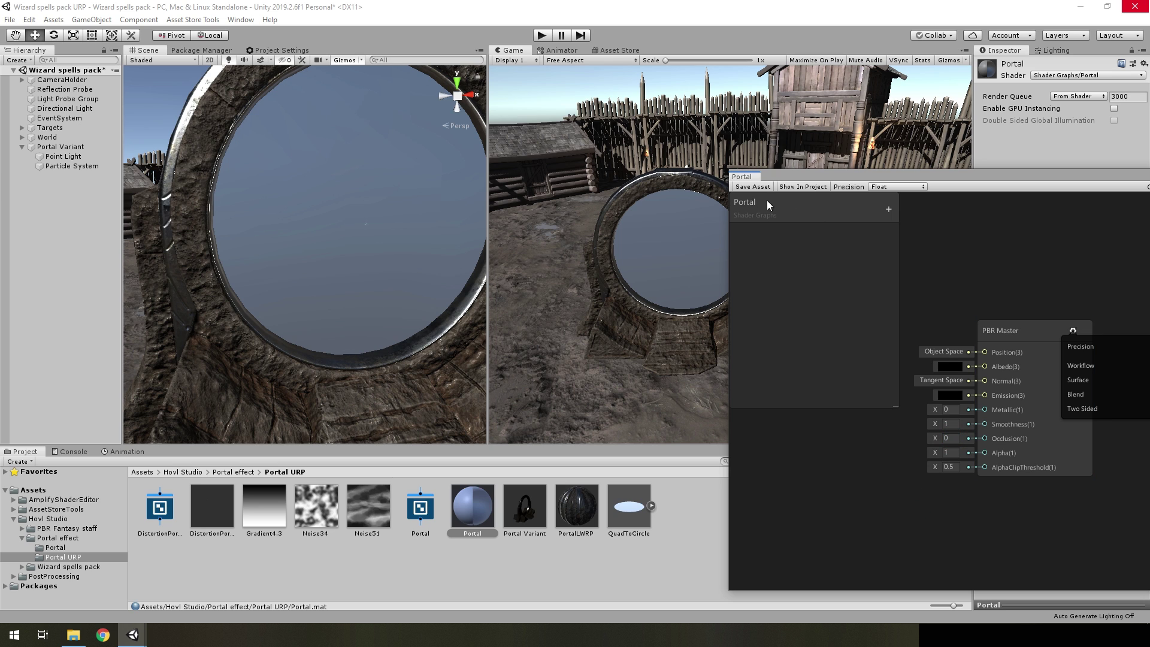
Step: Save the Portal shader graph and view the portal ring from the front
click(749, 187)
alt+drag(367, 270, 367, 254)
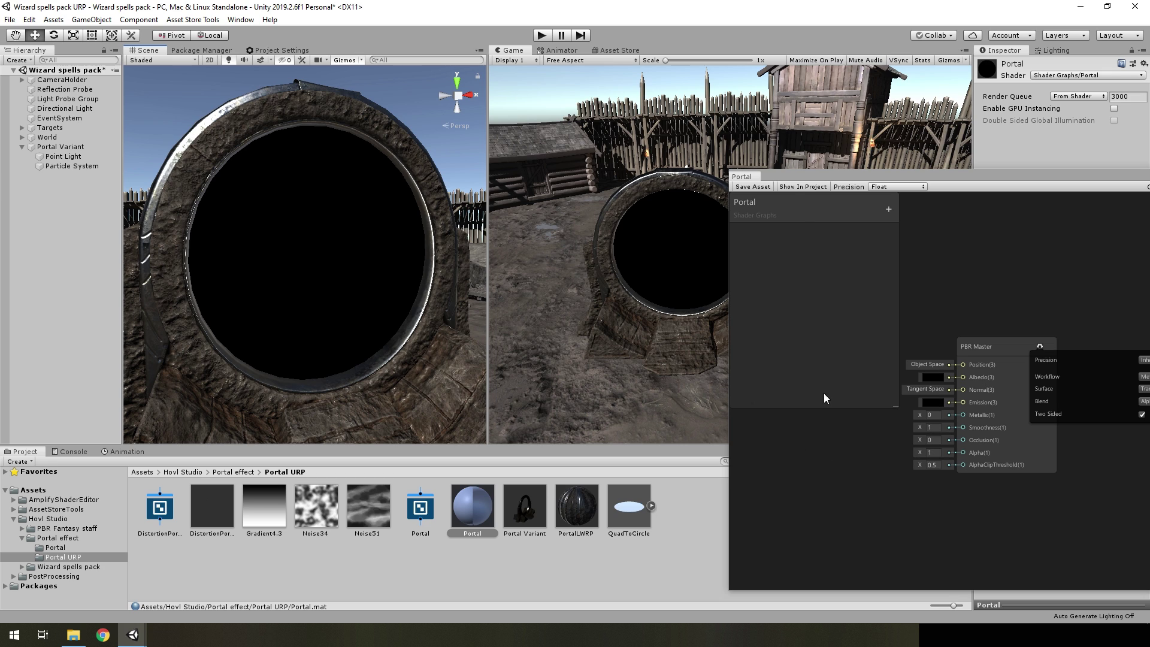
drag(824, 179, 604, 106)
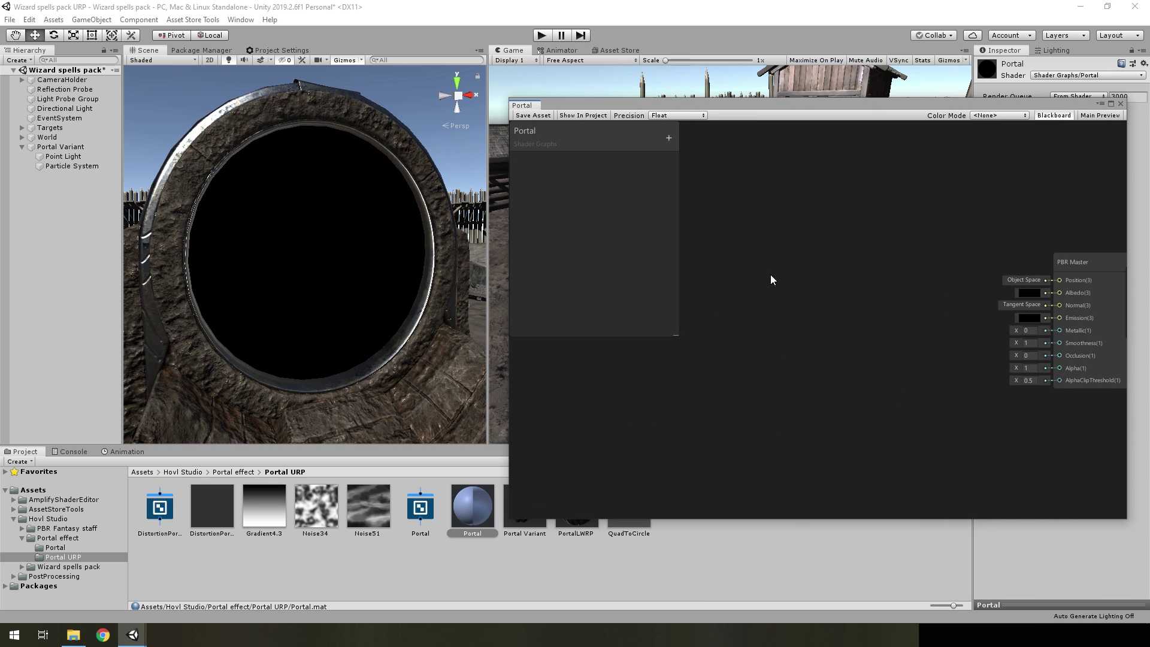
Step: Add a Scene Color node beside the master node
key(space)
text(sce)
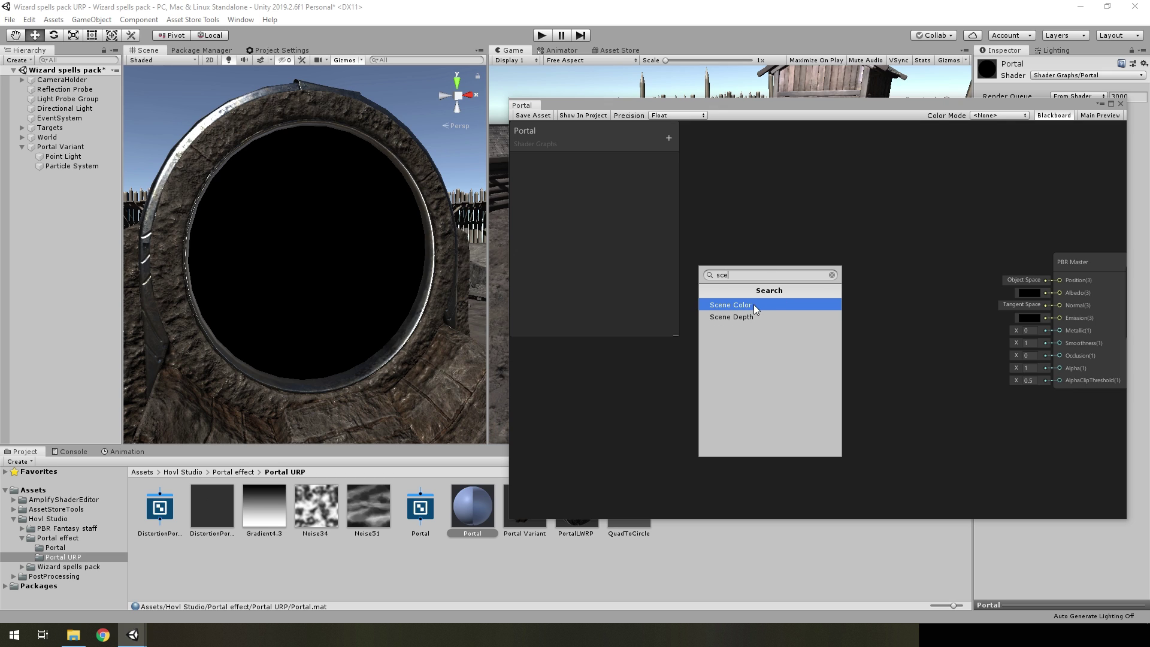
click(755, 308)
drag(782, 294, 879, 290)
click(779, 254)
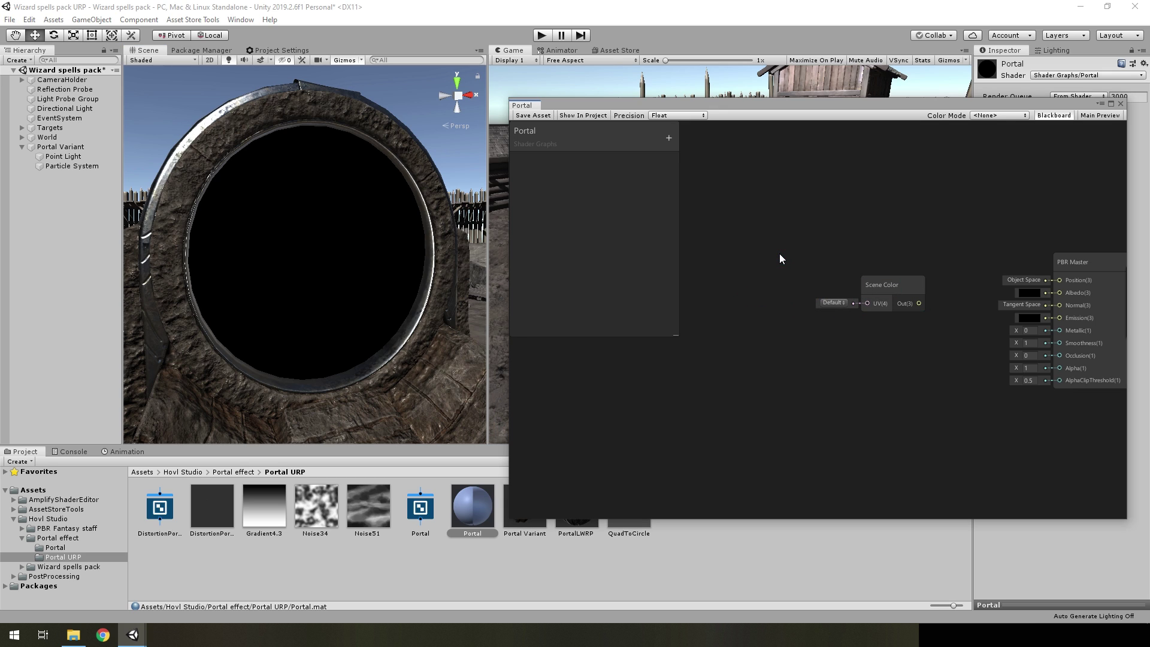
Step: Add a Screen Position node with collapsed preview above the Scene Color node
key(space)
text(po)
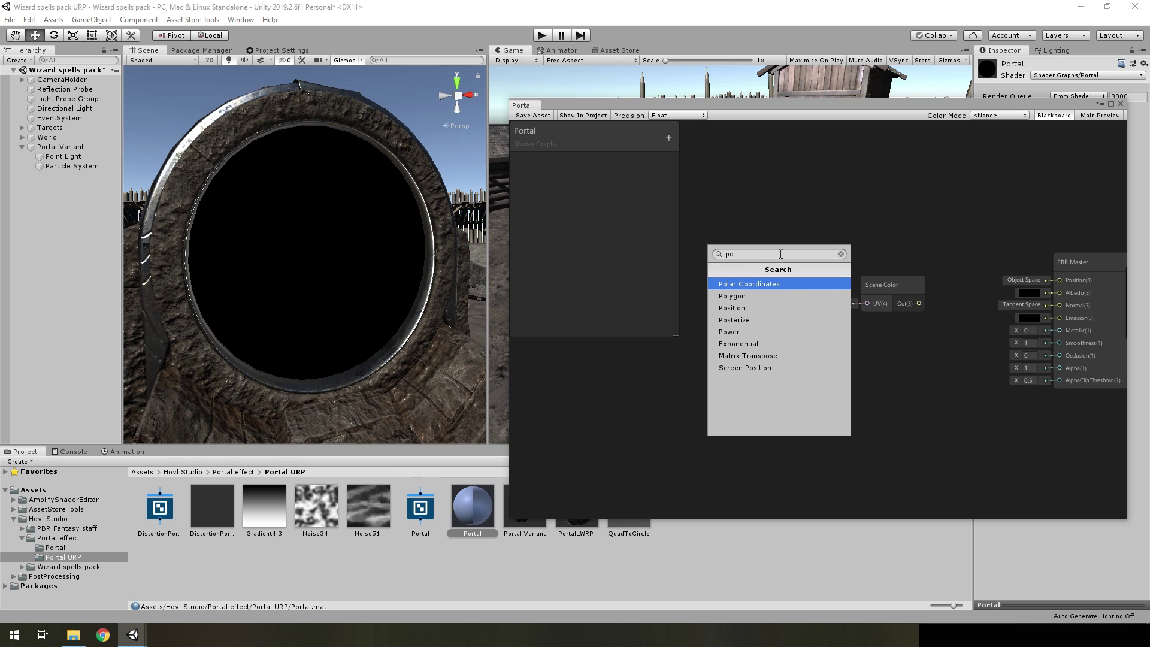
key(BackSpace)
key(BackSpace)
text(sc)
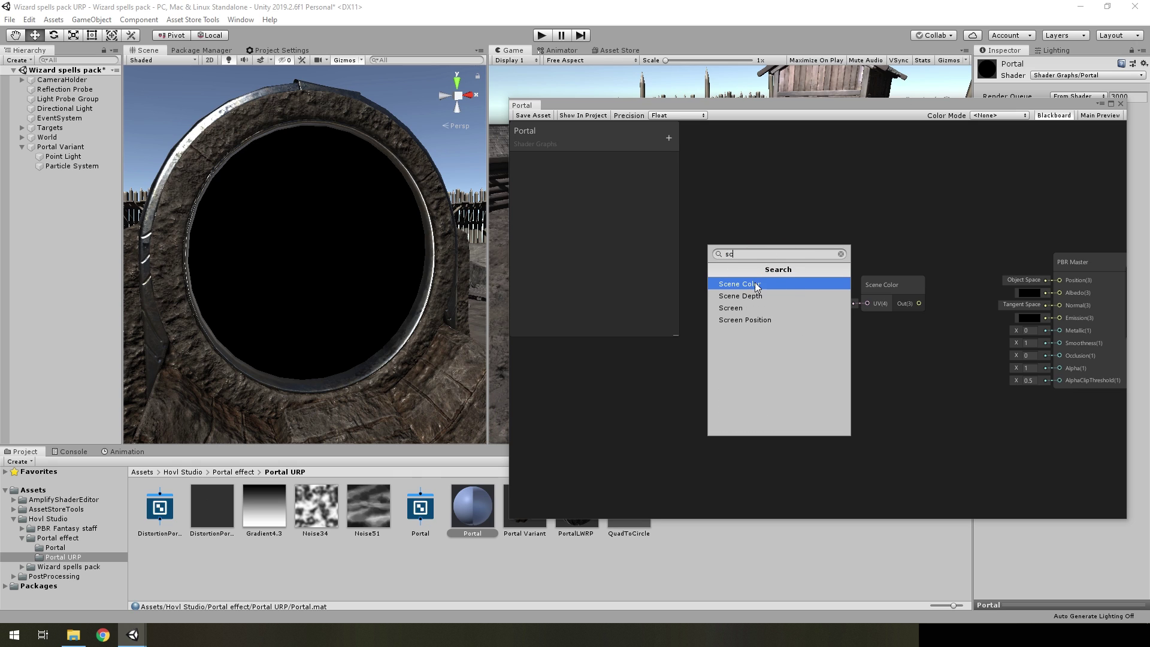
click(757, 320)
drag(817, 311, 748, 311)
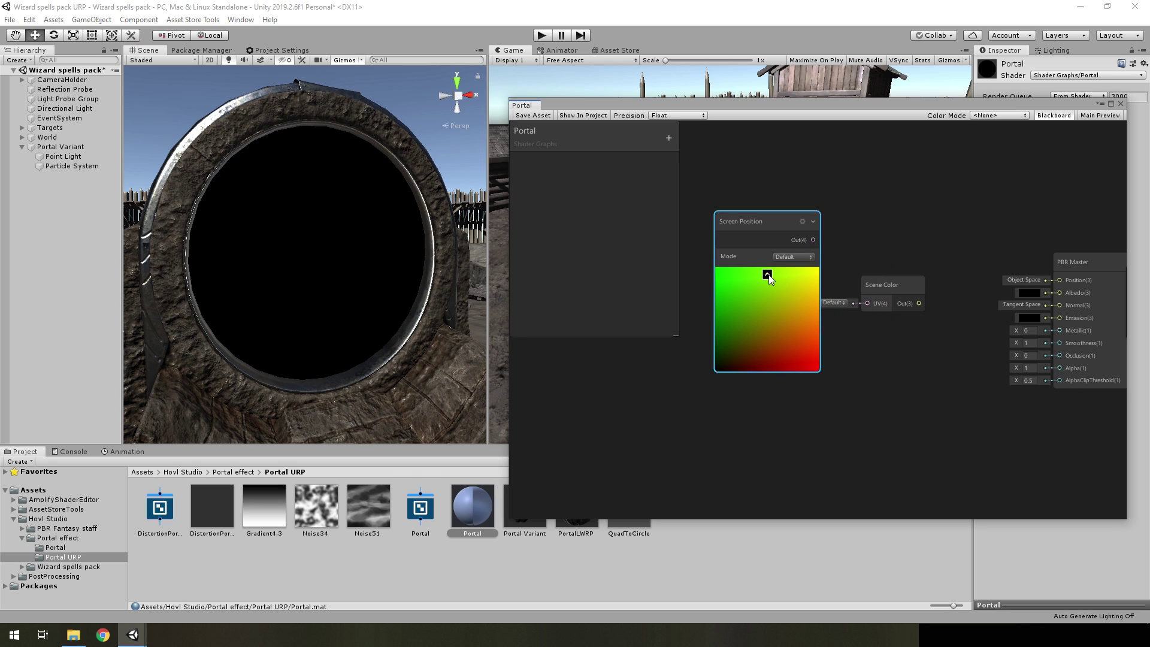
click(764, 276)
drag(744, 256, 705, 227)
Step: Wire Screen Position into Scene Color's UV and Scene Color into Emission, then save
middle_drag(737, 268, 860, 287)
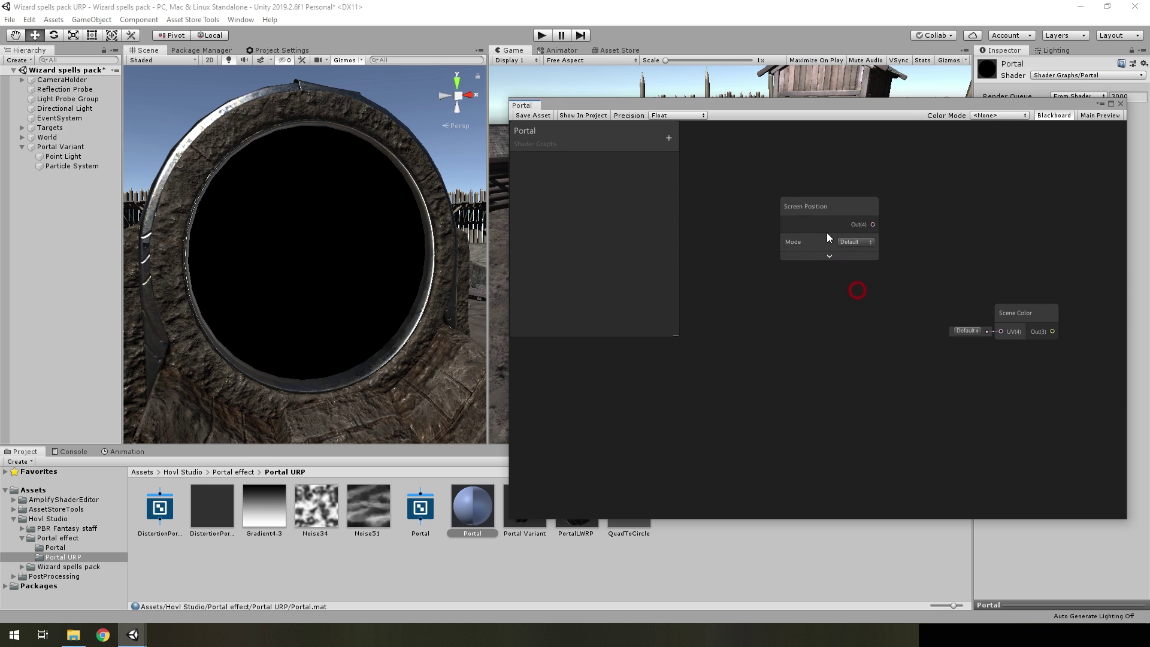
mouse_move(868, 240)
mouse_down()
mouse_move(837, 240)
mouse_move(1000, 331)
mouse_up()
middle_drag(1052, 336, 824, 286)
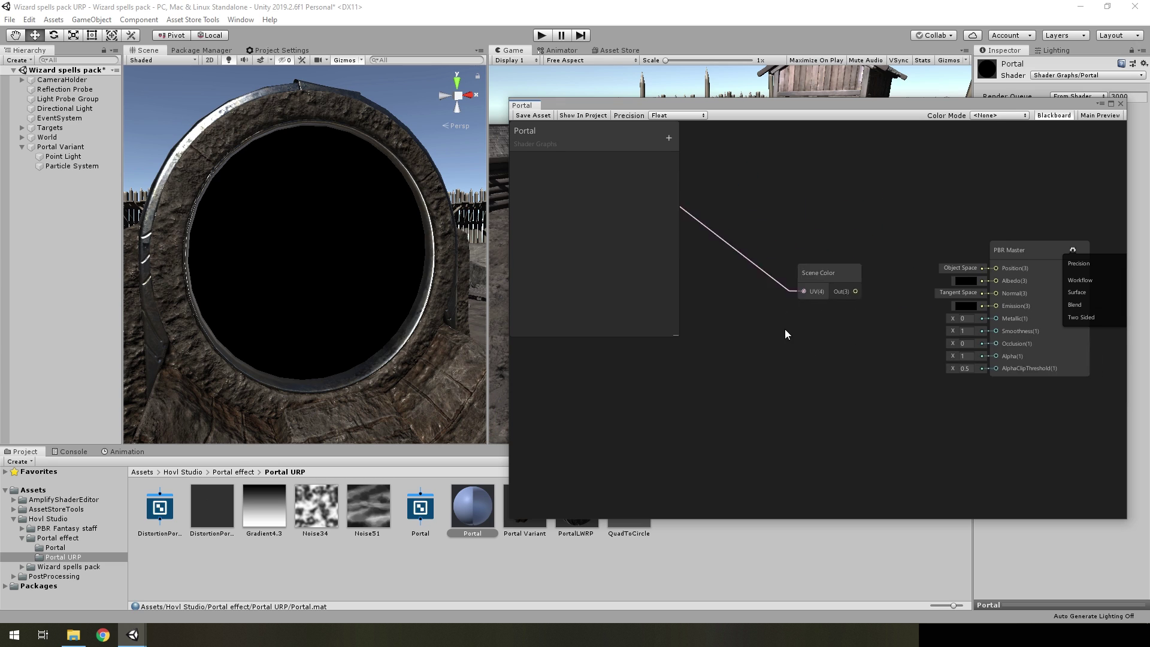
drag(824, 281, 963, 295)
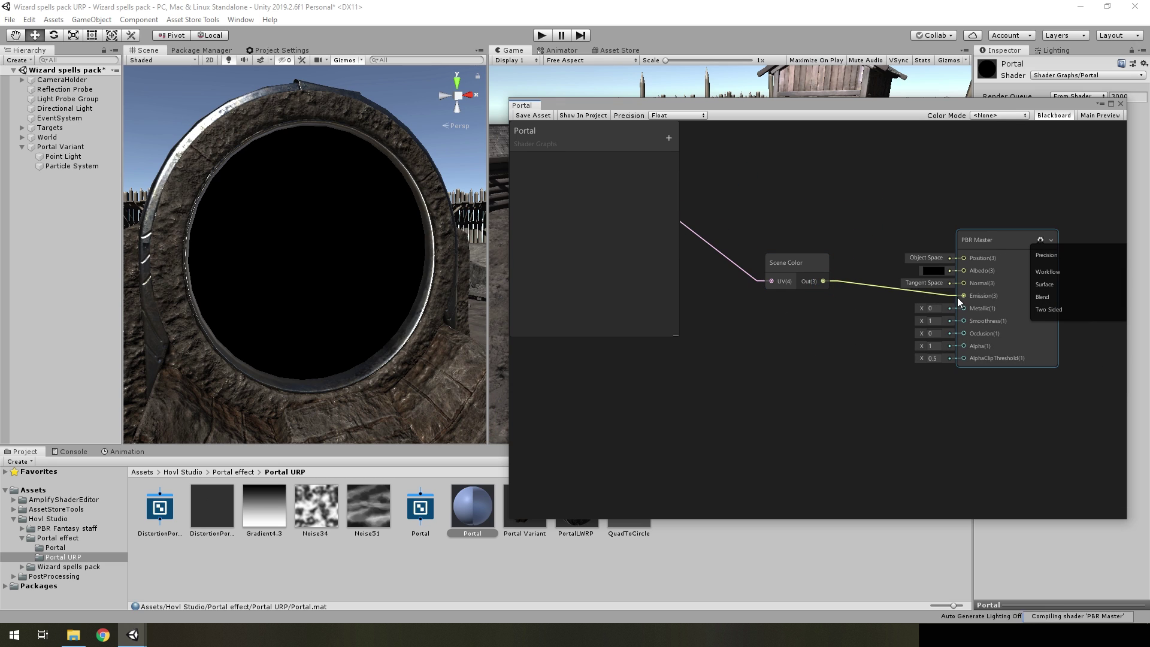
click(532, 115)
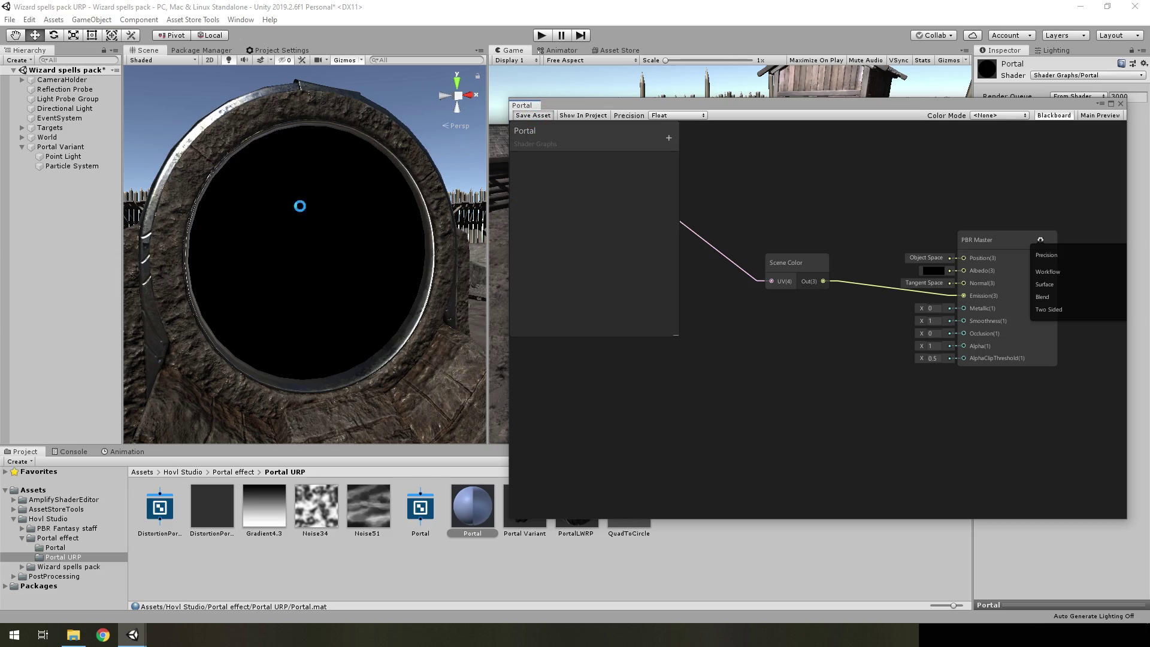
Step: Orbit around the portal ring and shift the Screen Position node further left
alt+drag(377, 237, 309, 296)
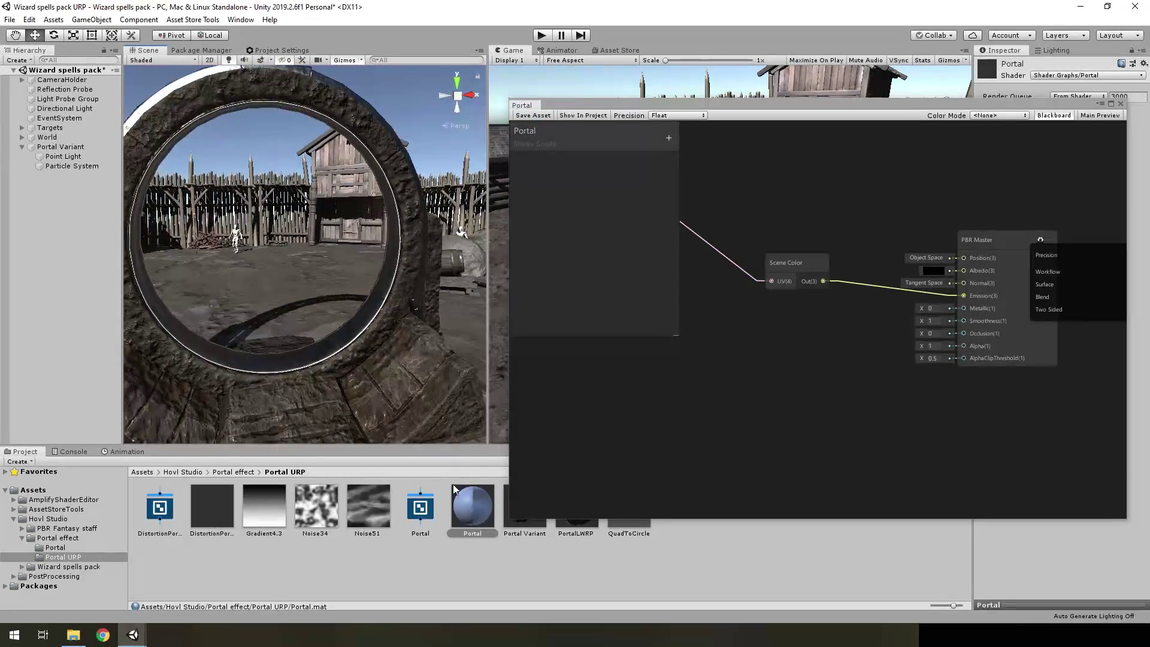
mouse_move(312, 296)
right_down()
mouse_move(200, 290)
mouse_move(322, 294)
right_up()
scroll(837, 351, down, 3)
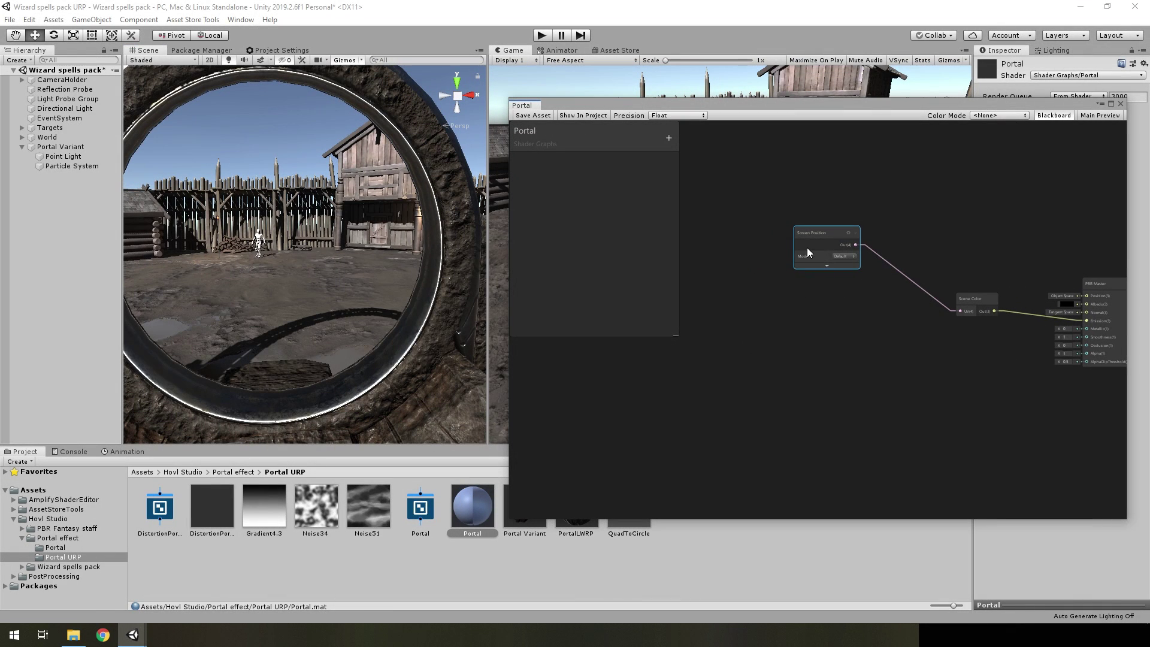
drag(815, 234, 740, 233)
click(798, 299)
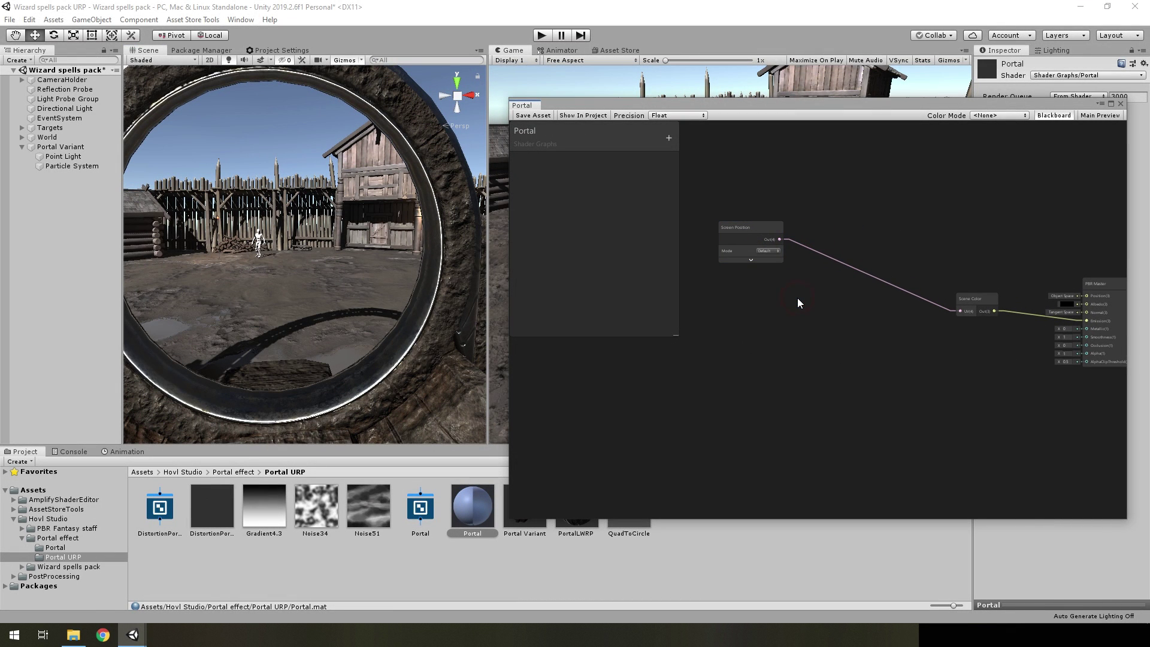
Step: Create a Texture2D property named Main tex and place it on the graph
click(666, 140)
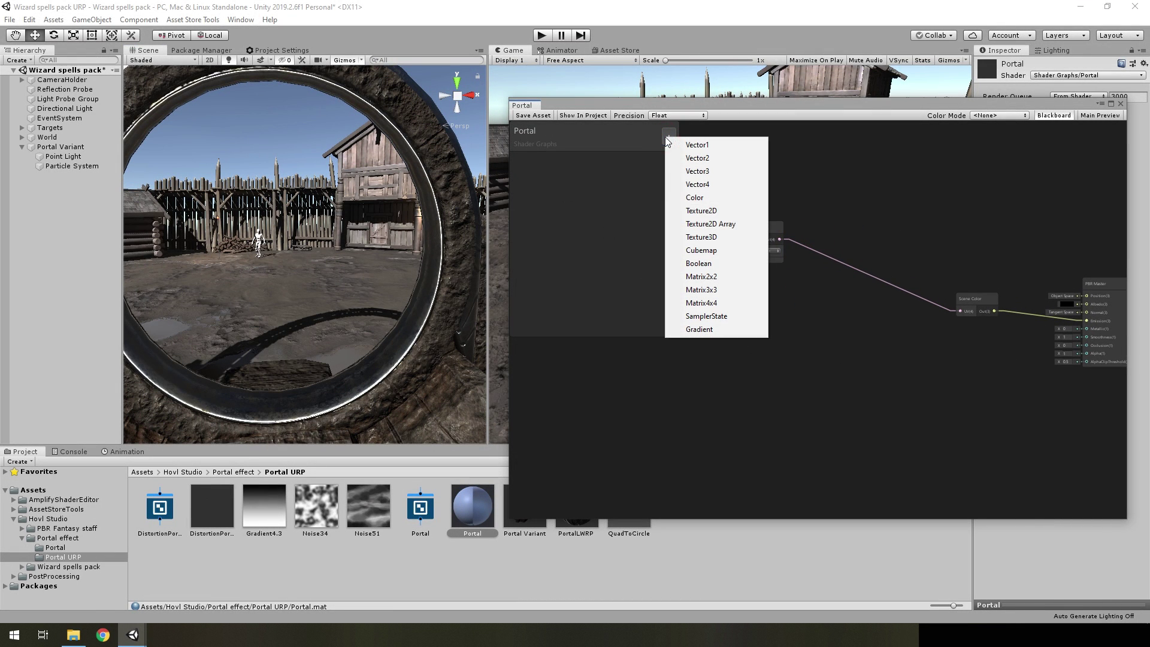
click(713, 209)
text(Main t)
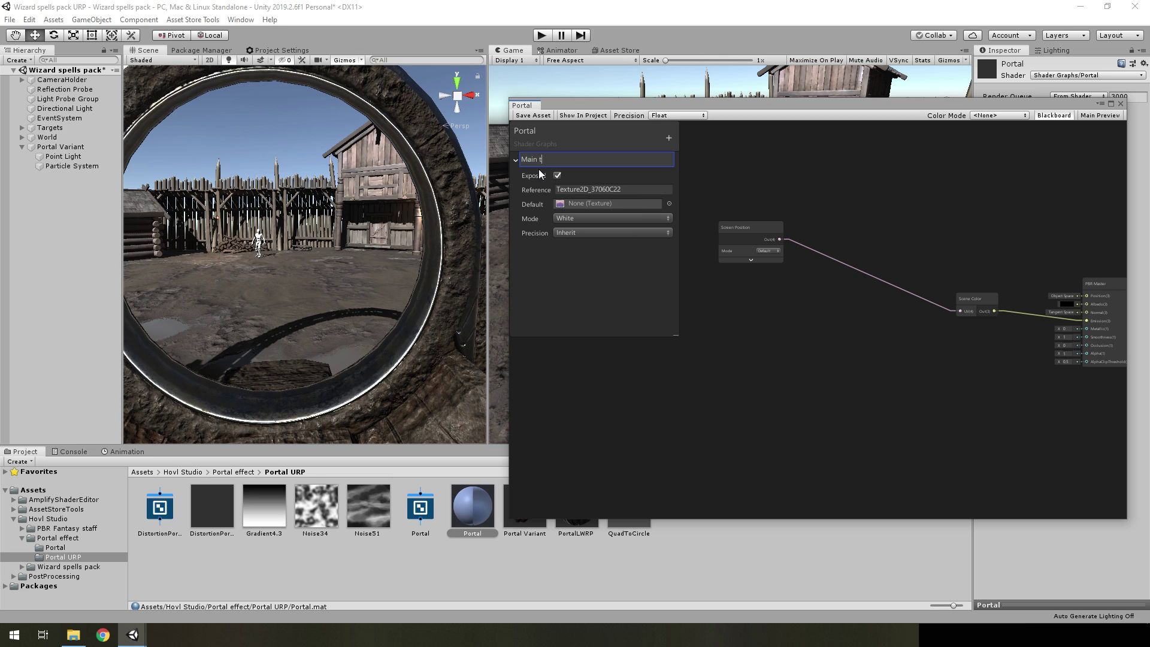
text(ex)
click(773, 366)
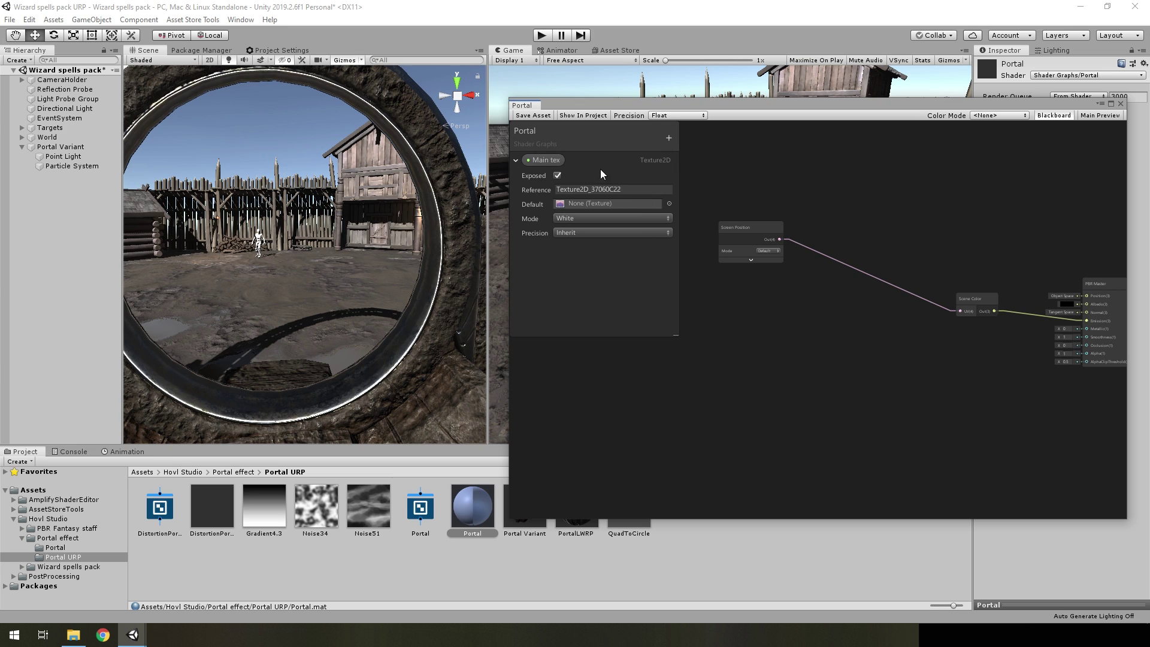
drag(548, 163, 698, 383)
Step: Add a Sample Texture 2D node fed by Main tex and move both nodes left
key(space)
text(s)
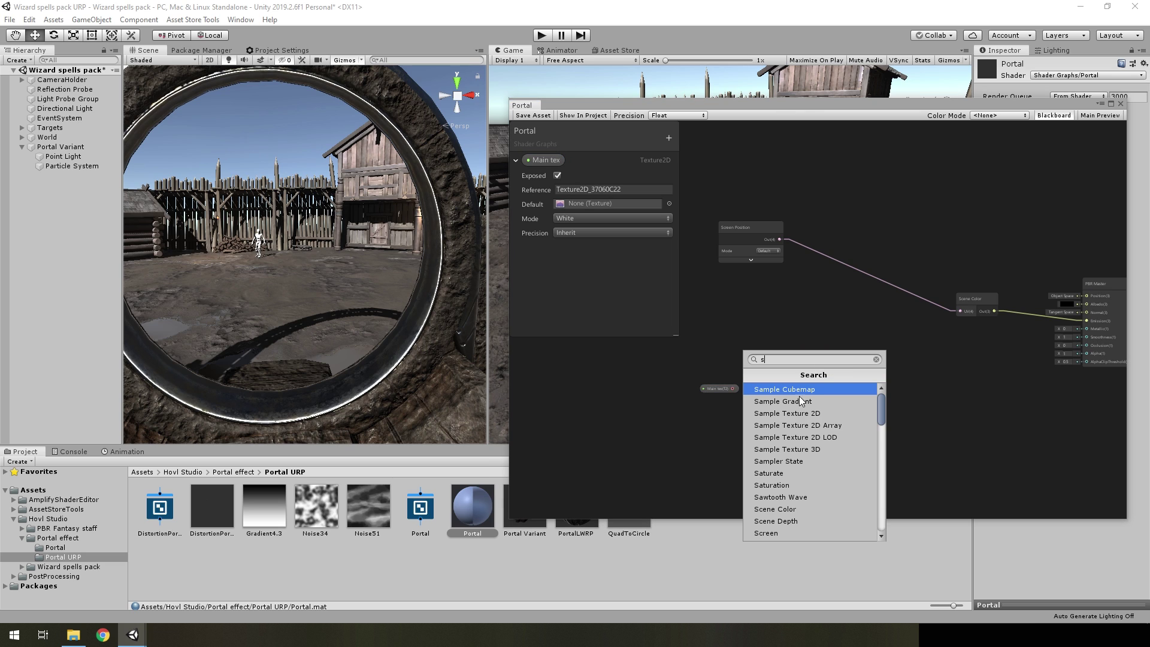
click(803, 413)
drag(733, 389, 819, 391)
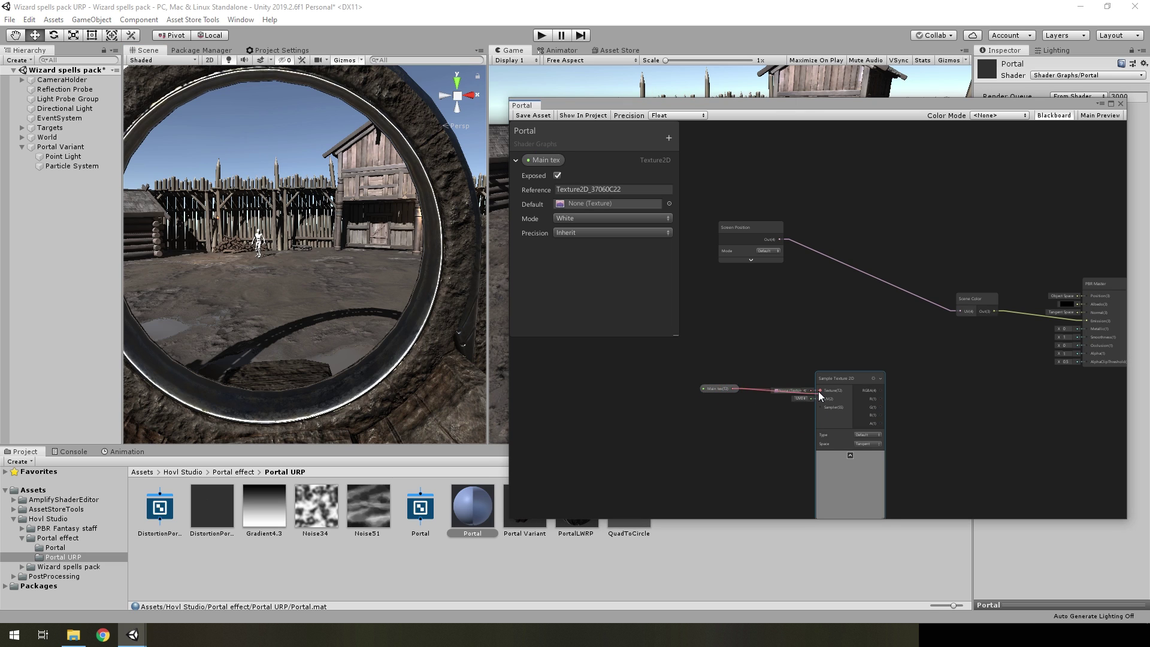
drag(725, 389, 796, 385)
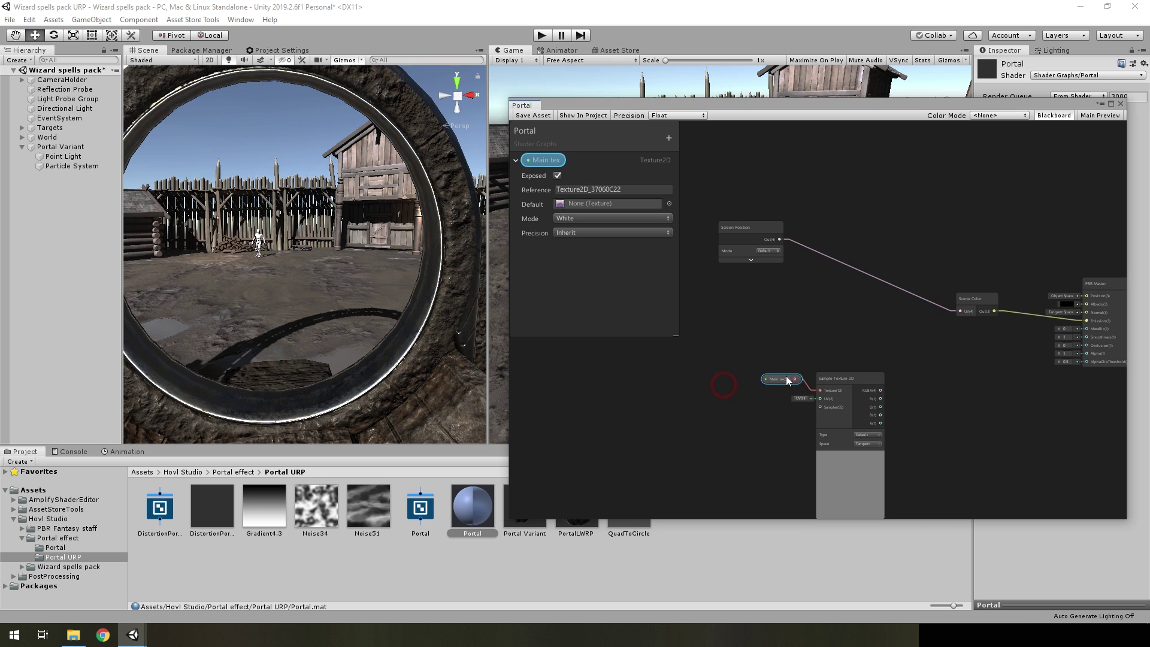
drag(917, 457, 760, 378)
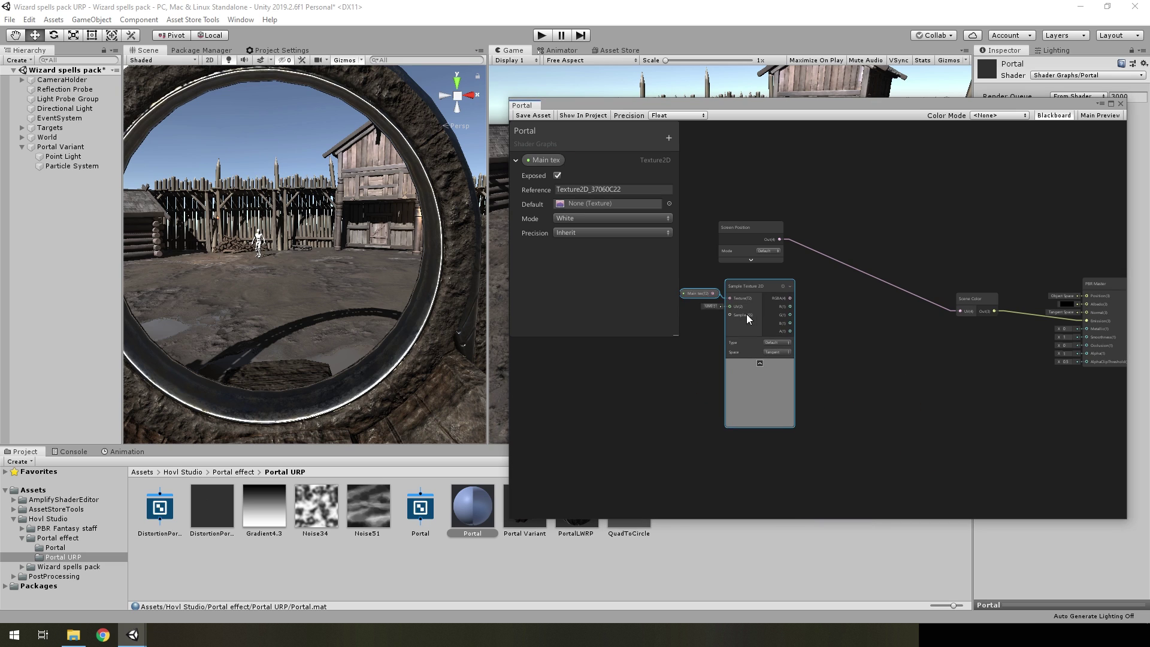
drag(837, 415, 703, 346)
click(824, 311)
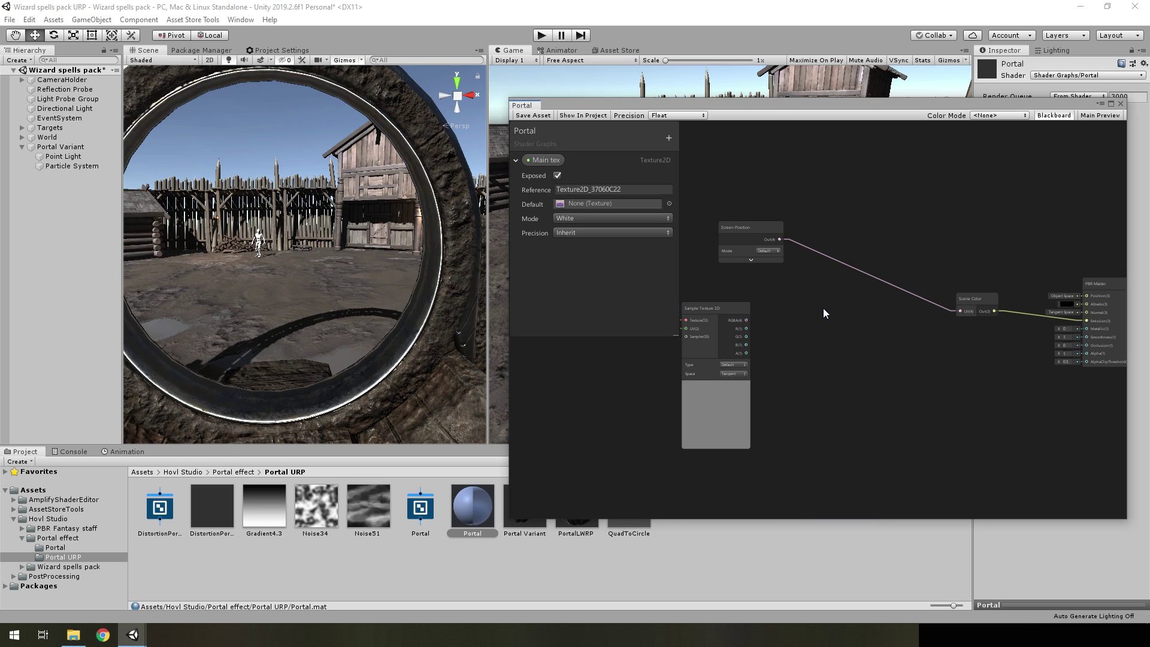
Step: Add an Add node summing Screen Position and the sampled texture, driving Scene Color's UV
key(space)
text(add)
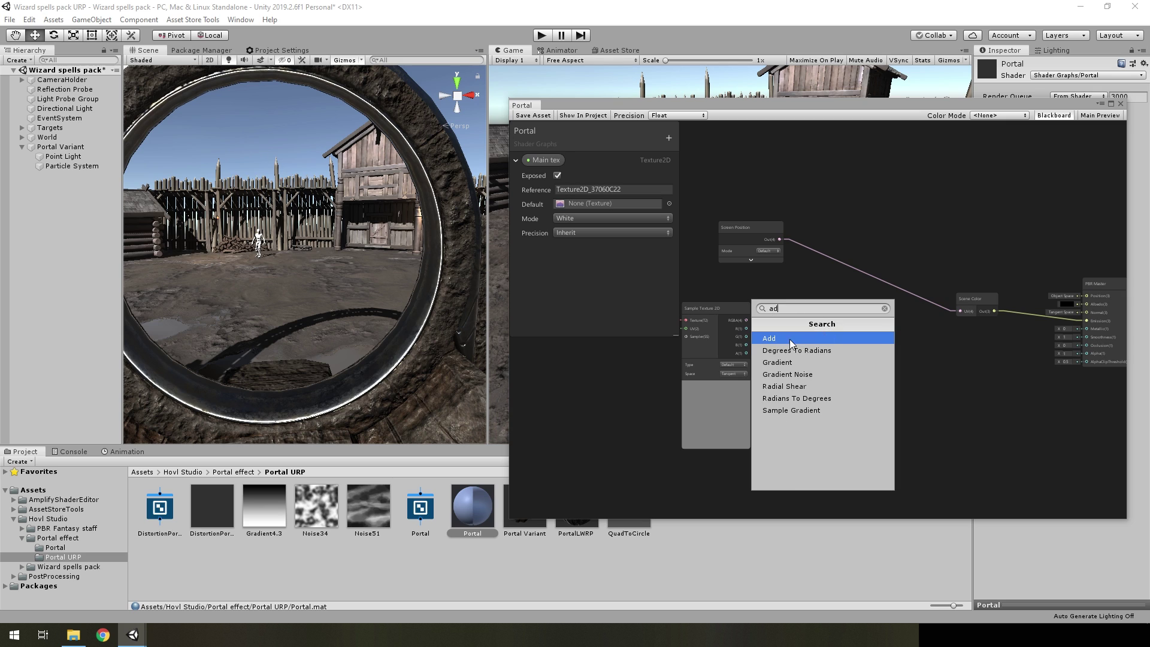
click(789, 338)
click(877, 341)
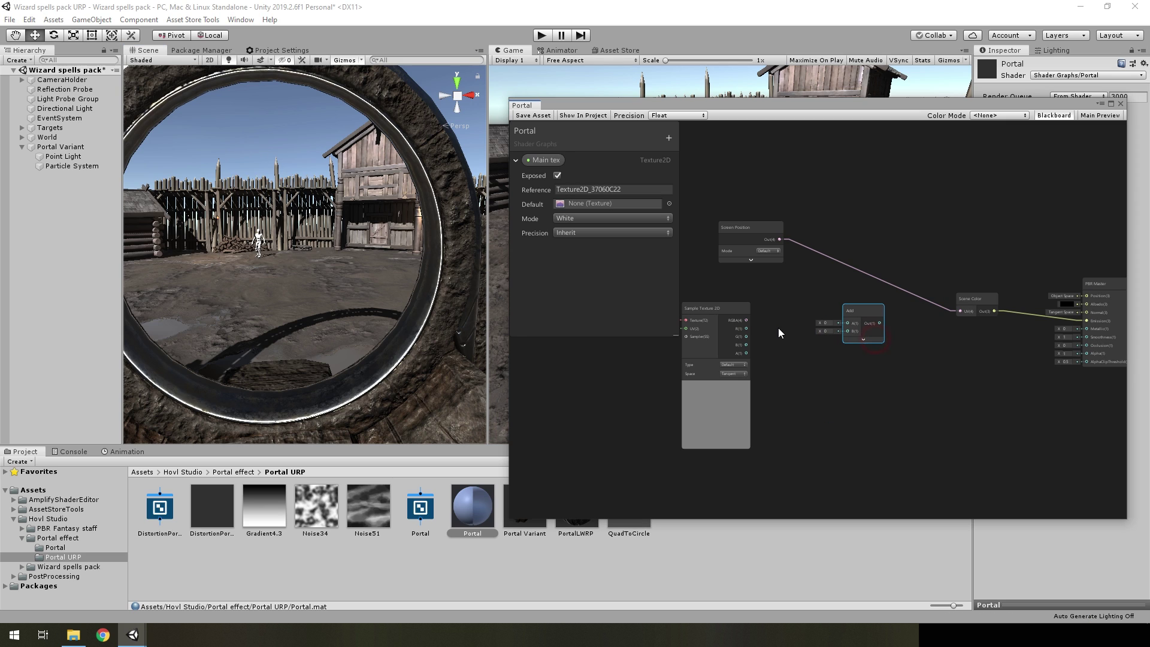
drag(746, 321, 846, 331)
drag(780, 239, 847, 322)
drag(958, 312, 959, 312)
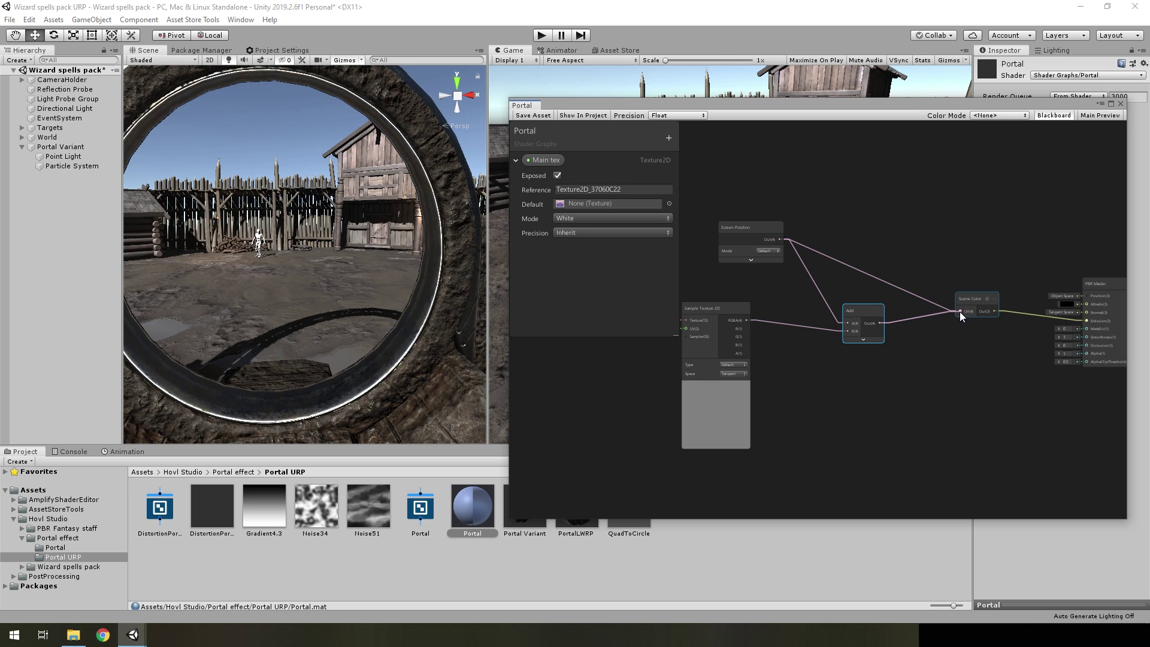
drag(855, 323, 891, 298)
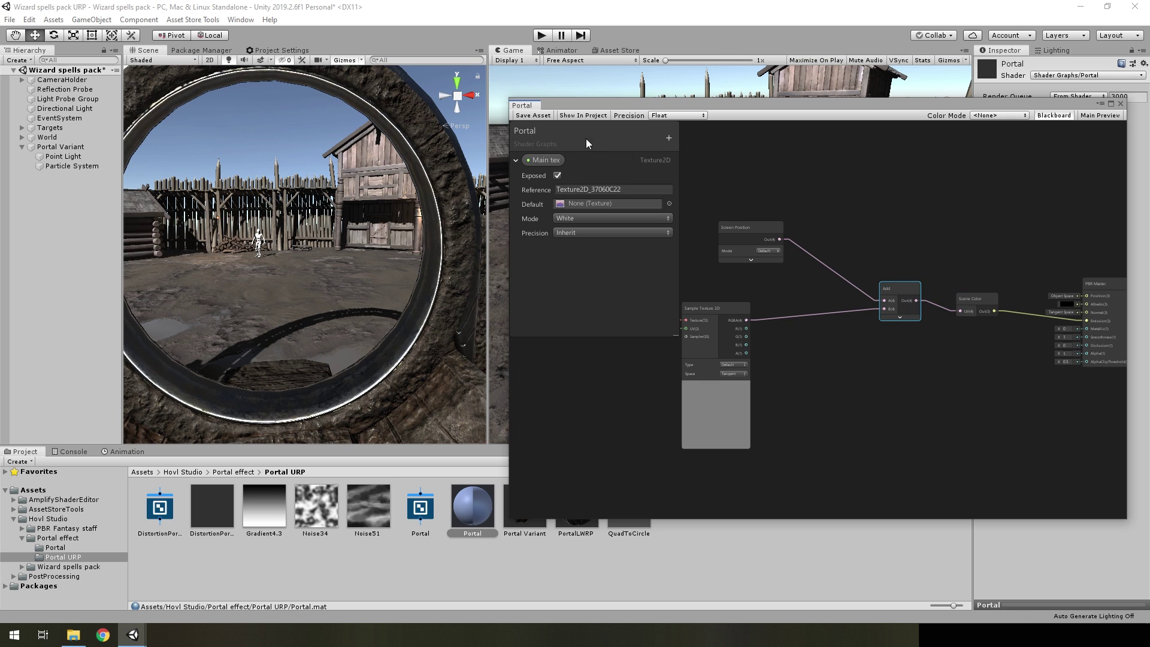
Step: Save the shader and assign the Noise34 texture to the Portal material's Main tex slot
click(539, 114)
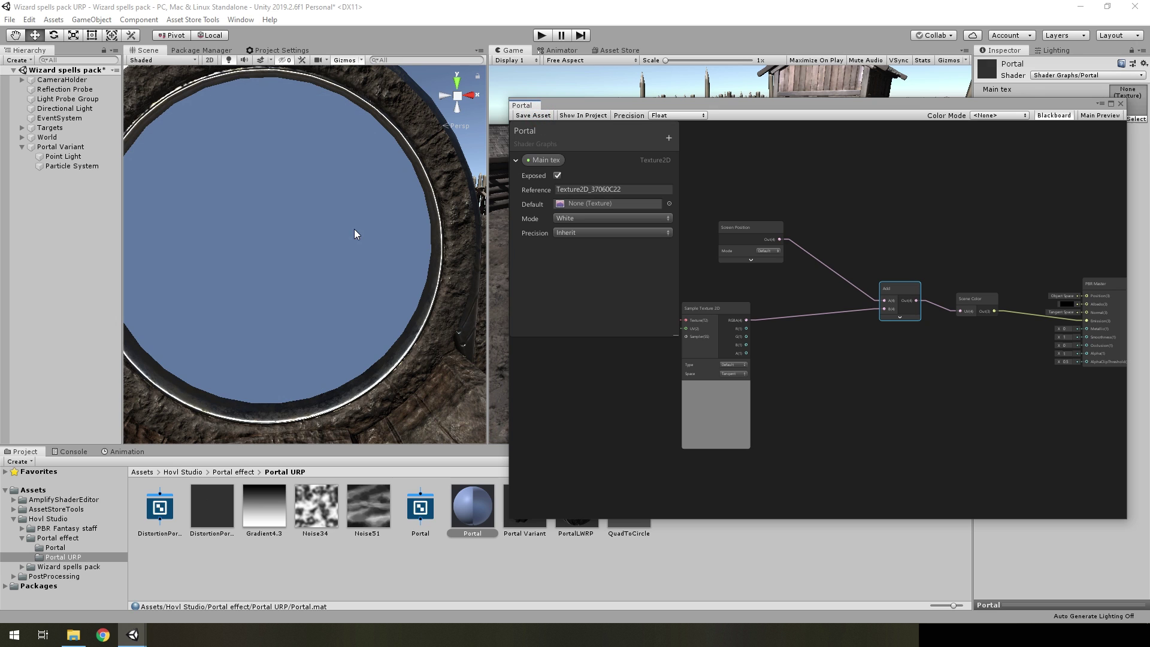
mouse_move(378, 274)
alt+mouse_down()
mouse_move(437, 258)
mouse_move(378, 397)
alt+mouse_up()
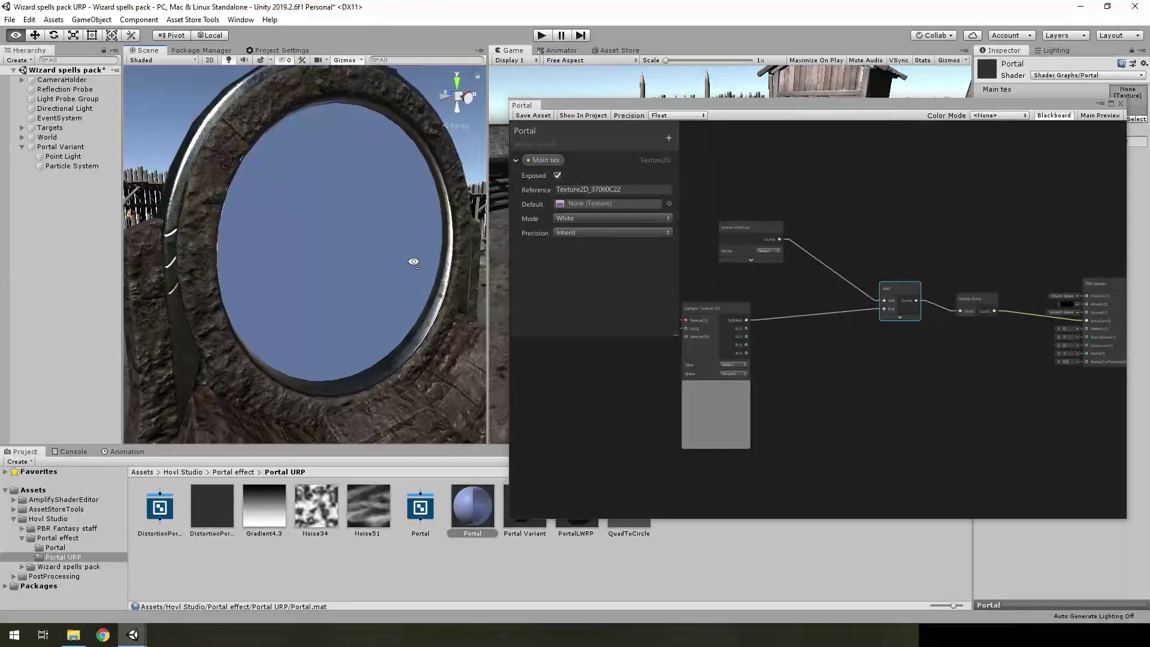
drag(713, 110, 755, 544)
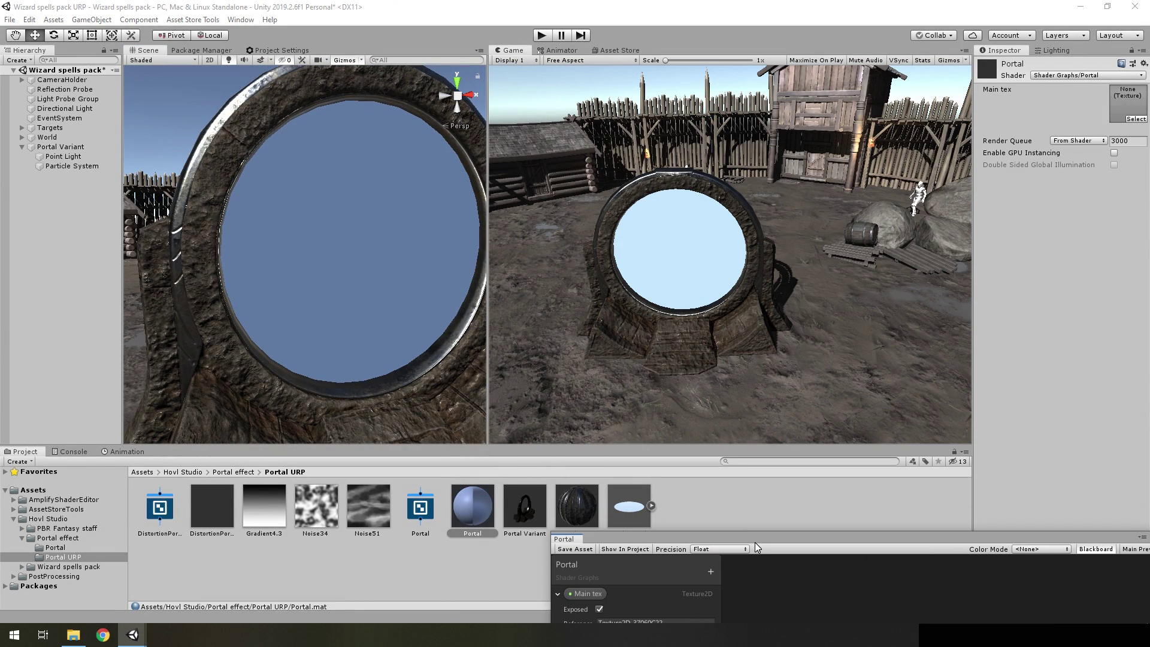
alt+drag(346, 359, 317, 299)
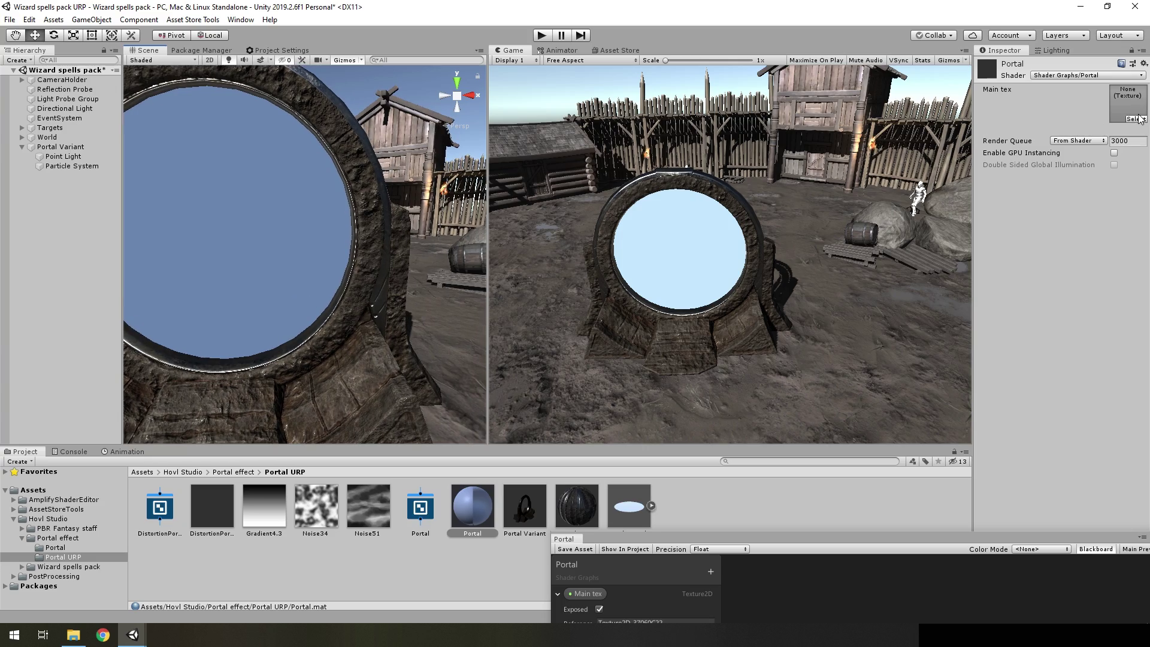
drag(299, 496, 1125, 103)
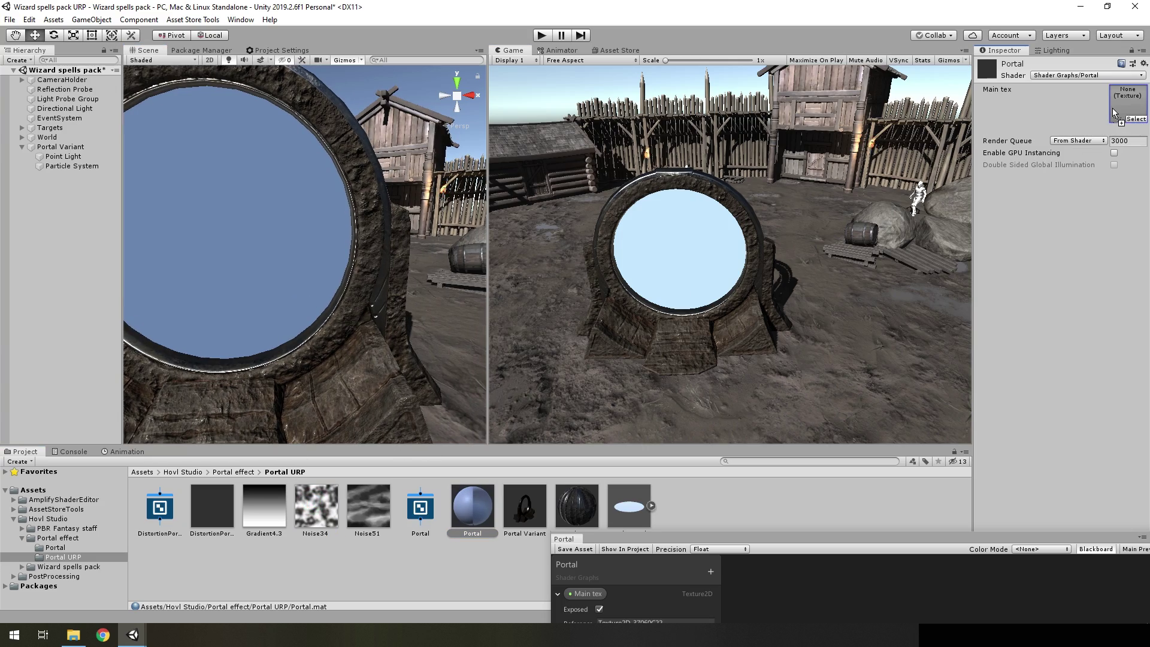
mouse_move(299, 257)
alt+mouse_down()
mouse_move(234, 254)
mouse_move(323, 268)
mouse_move(627, 443)
alt+mouse_up()
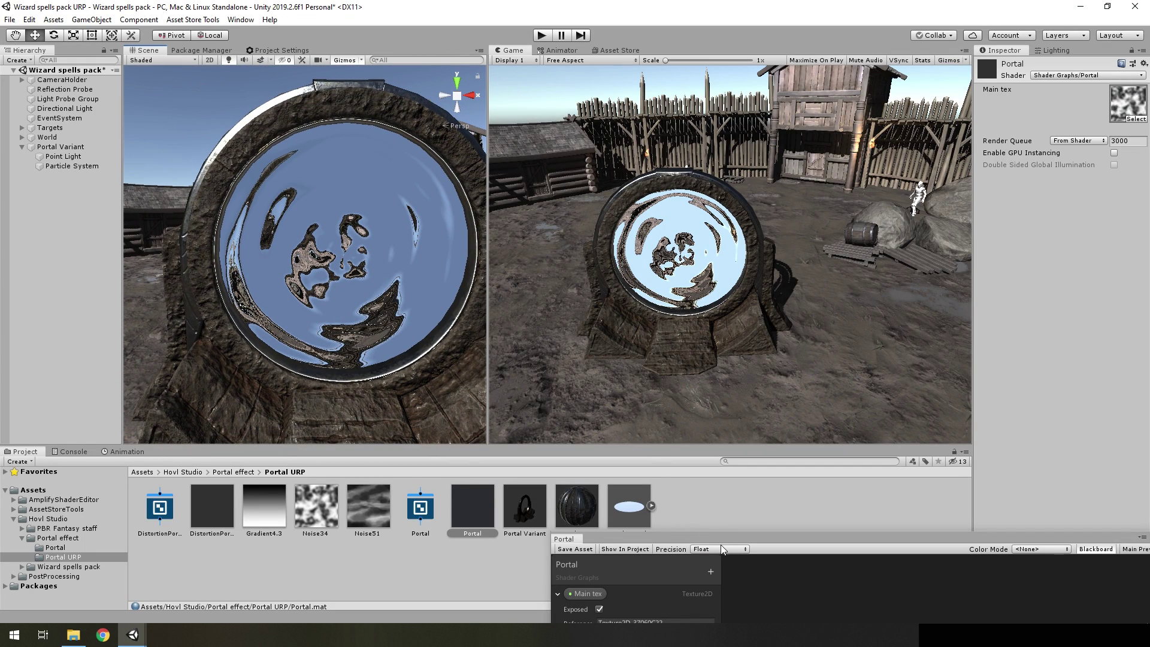
drag(726, 539, 723, 109)
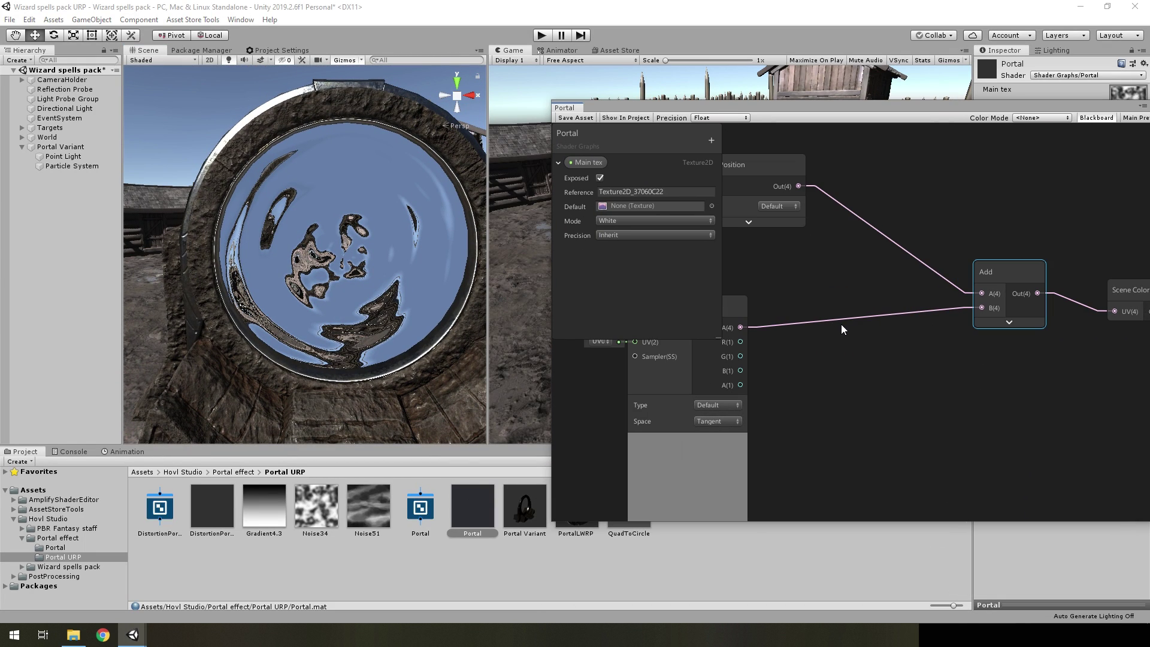
Step: Add a Multiply node taking the sampled texture colour as its A input
click(840, 324)
middle_drag(857, 347, 911, 332)
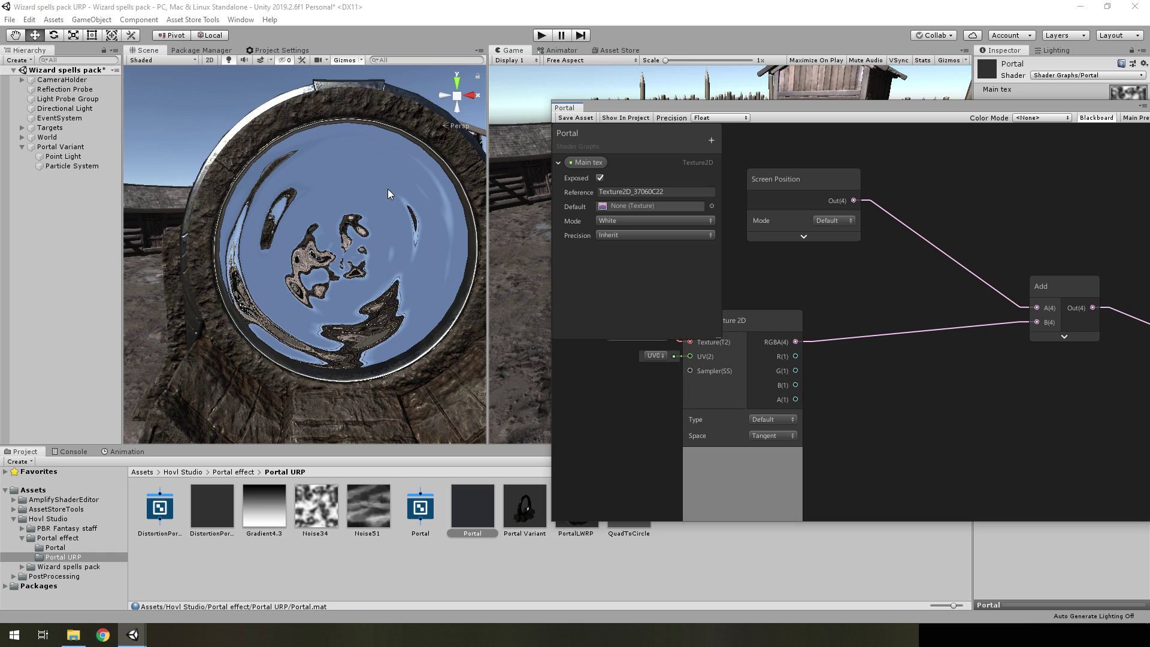
key(space)
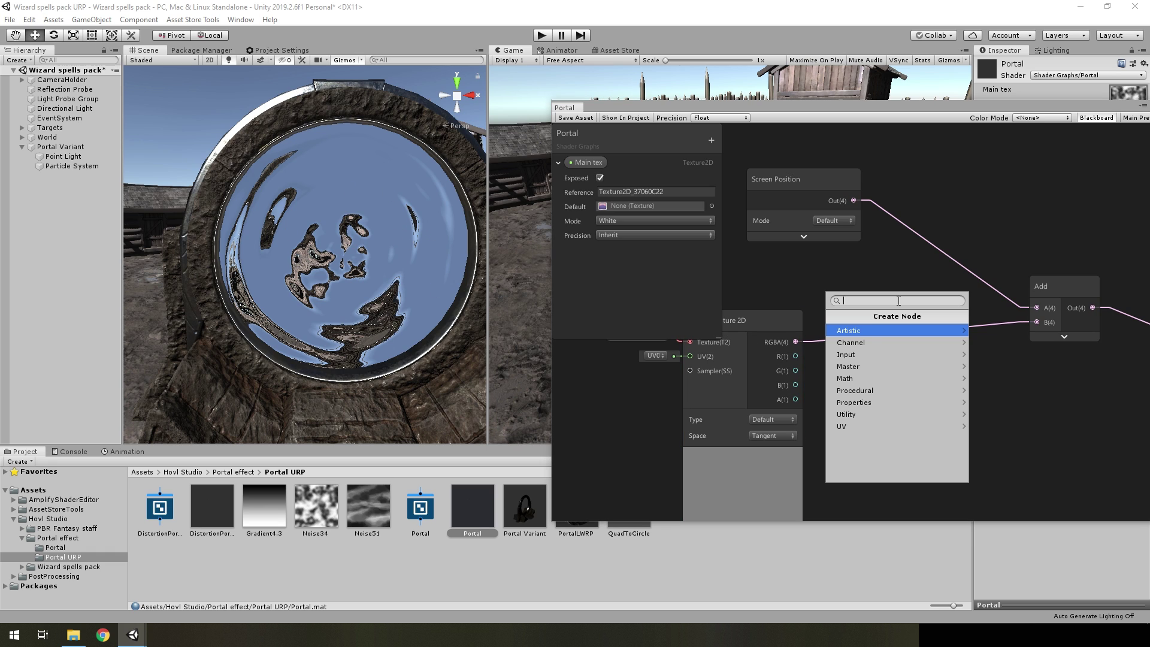
text(mul)
key(Return)
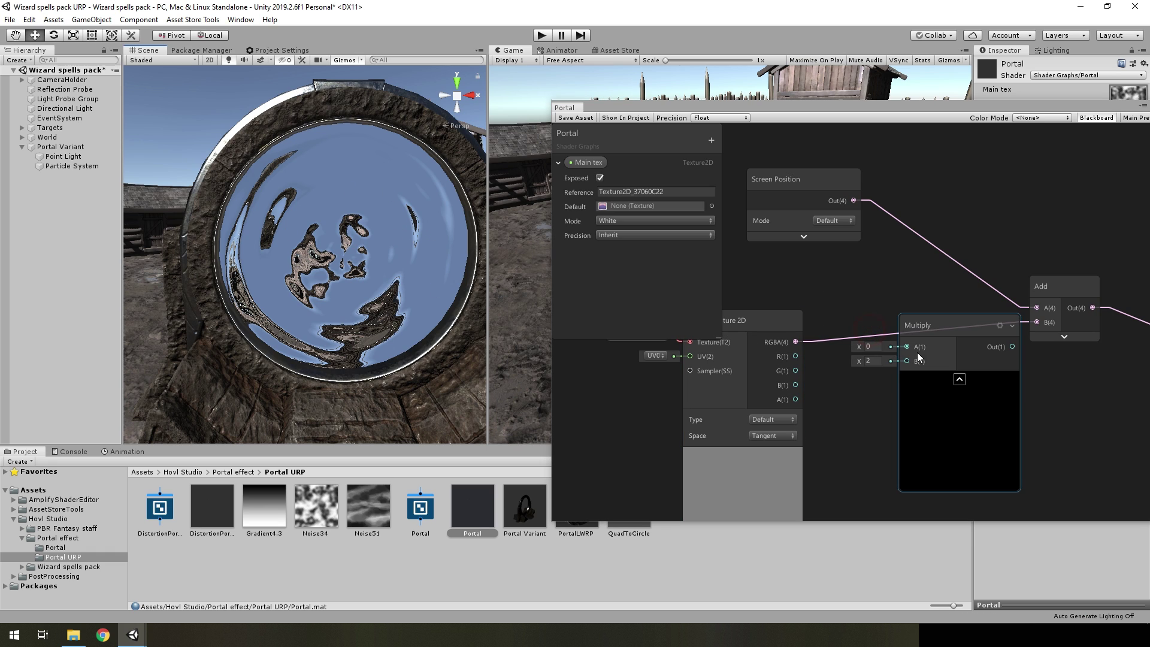
click(958, 379)
drag(795, 341, 907, 347)
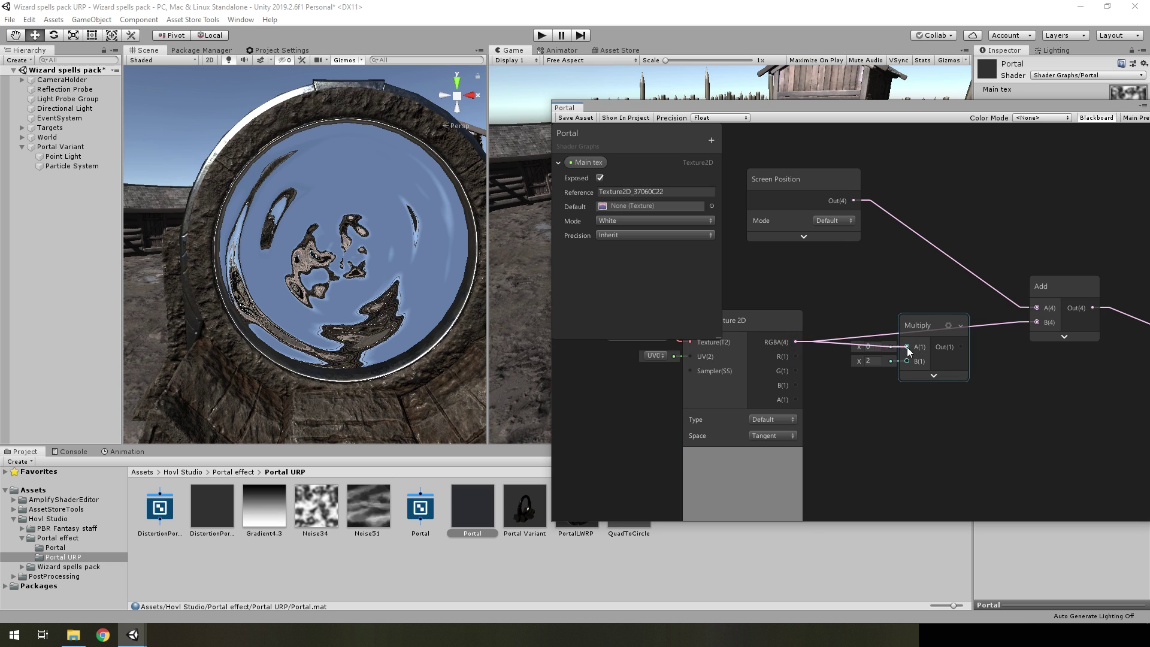
Step: Create a Vector1 property 'Distortion power' defaulting to 0.05 and place it on the graph
click(715, 139)
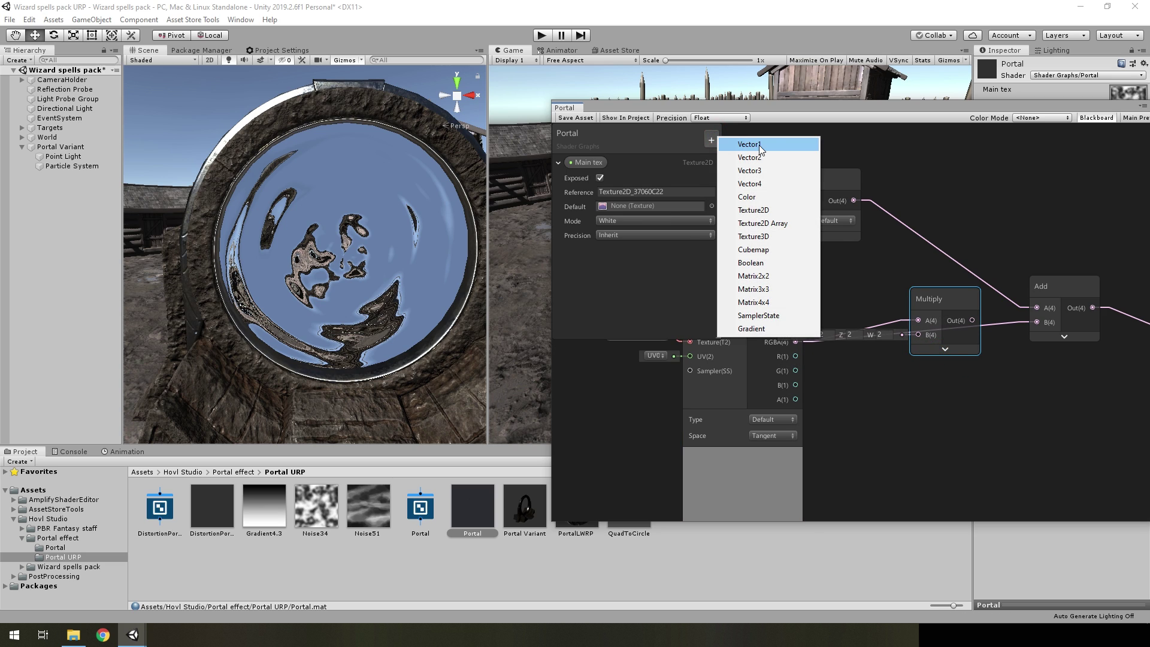
click(759, 145)
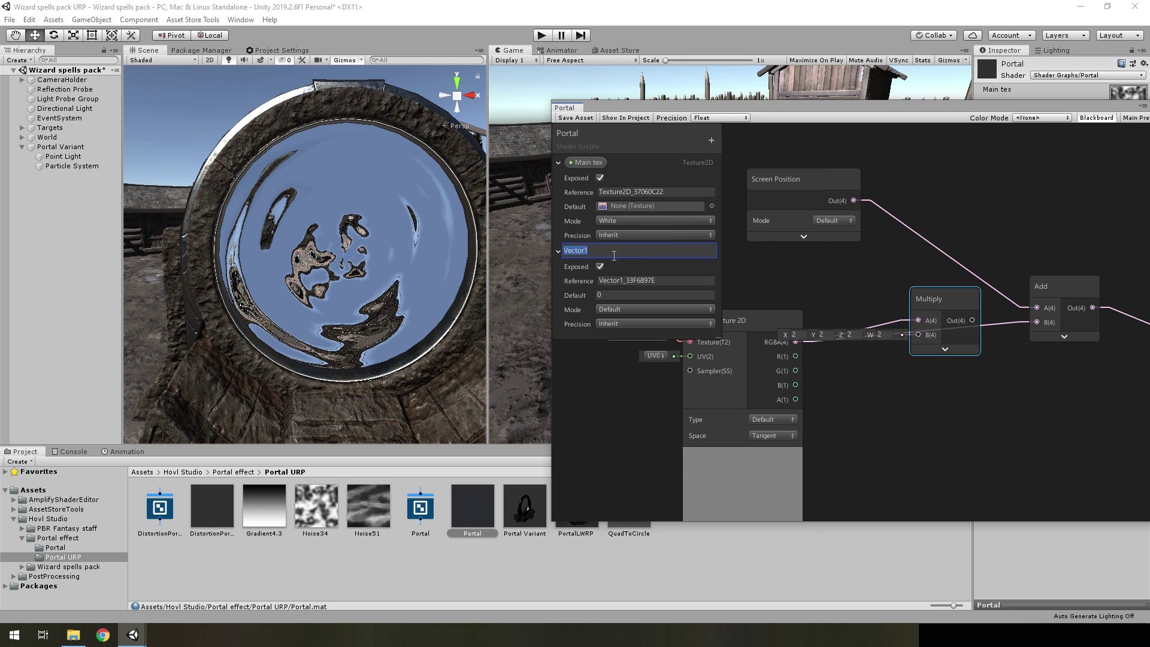
text(Distortion power)
click(611, 295)
text(.05)
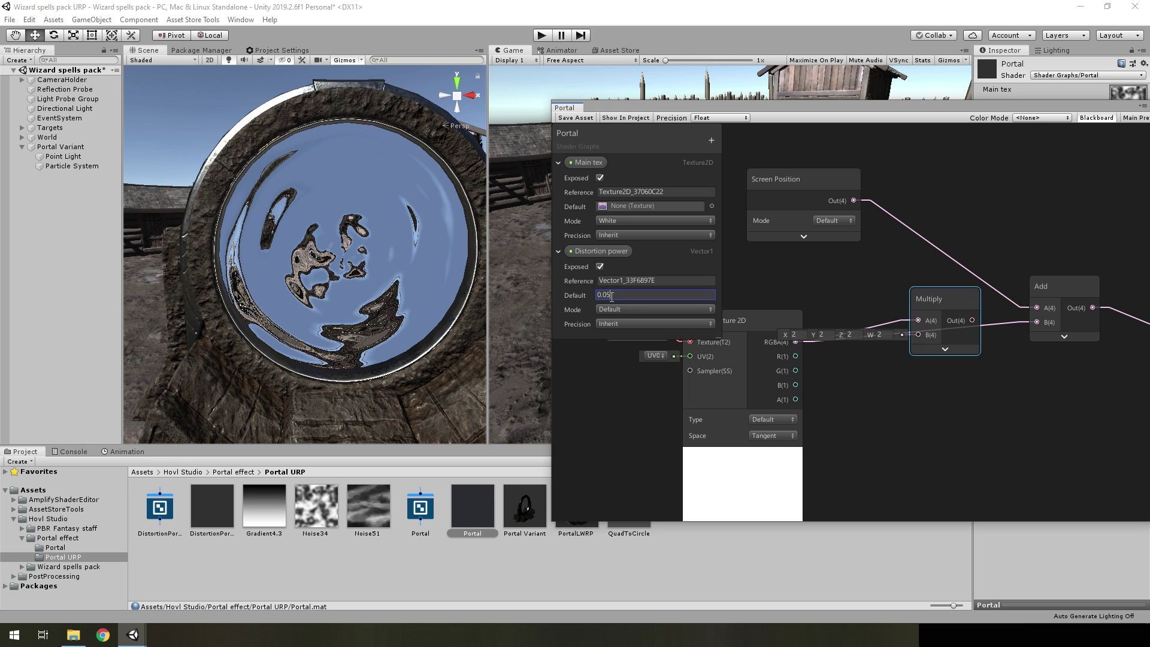
click(901, 393)
click(580, 252)
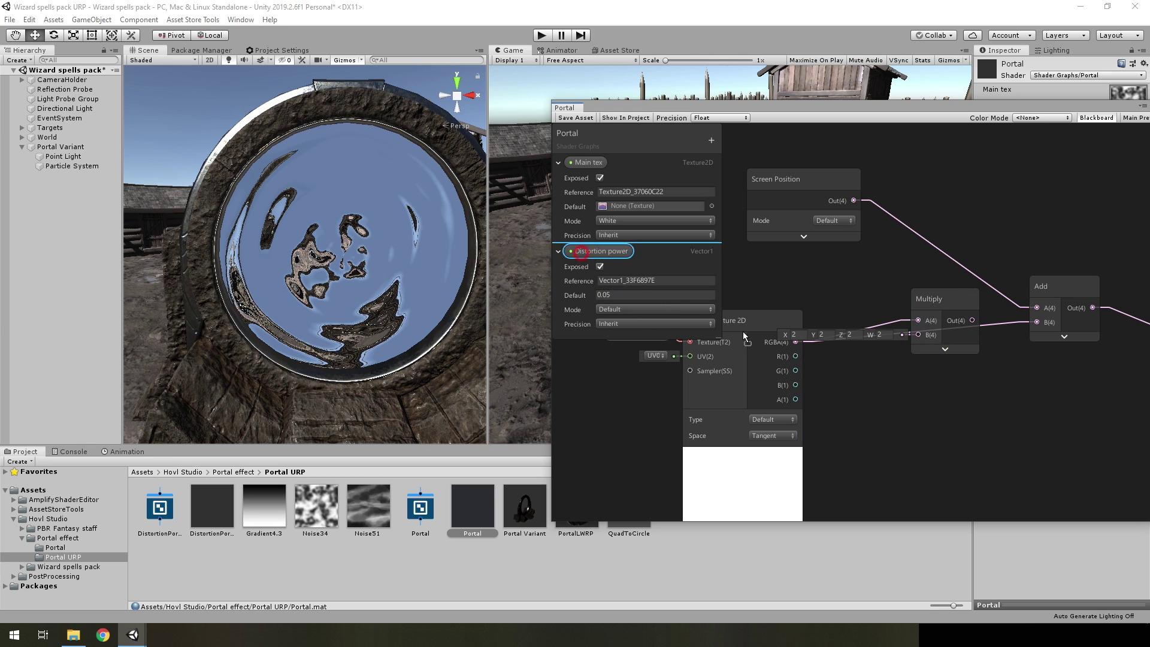
mouse_move(743, 332)
mouse_down()
mouse_move(879, 391)
mouse_move(918, 334)
mouse_move(958, 351)
mouse_move(1036, 324)
mouse_up()
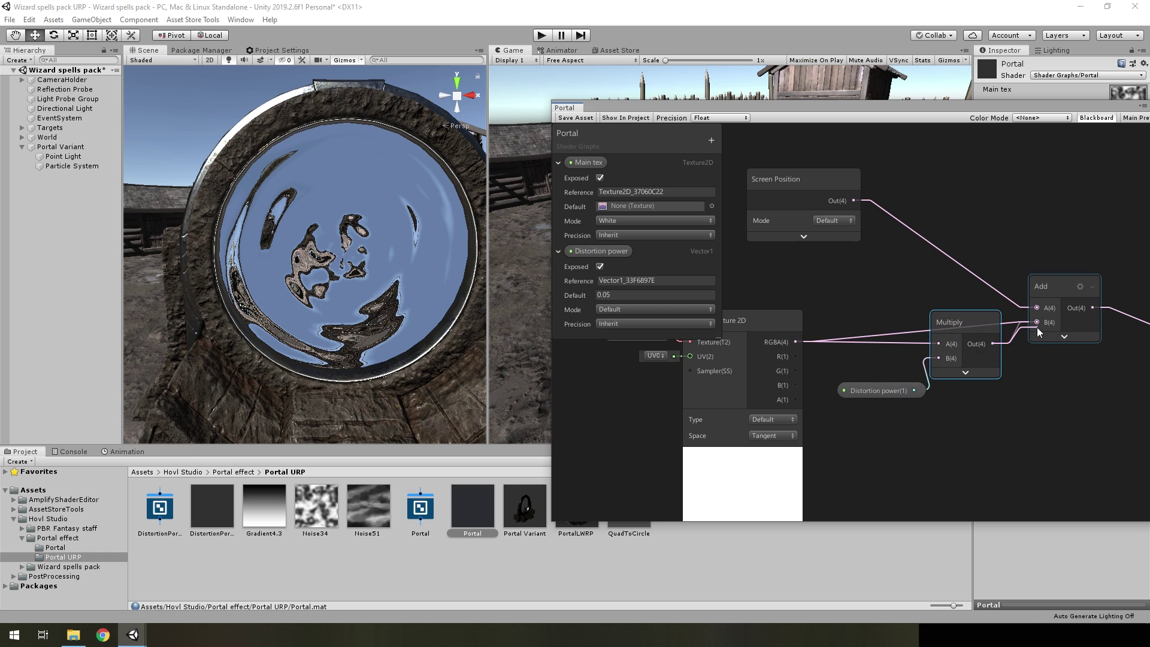
Step: Save the shader graph and view the portal face-on in the scene
click(575, 118)
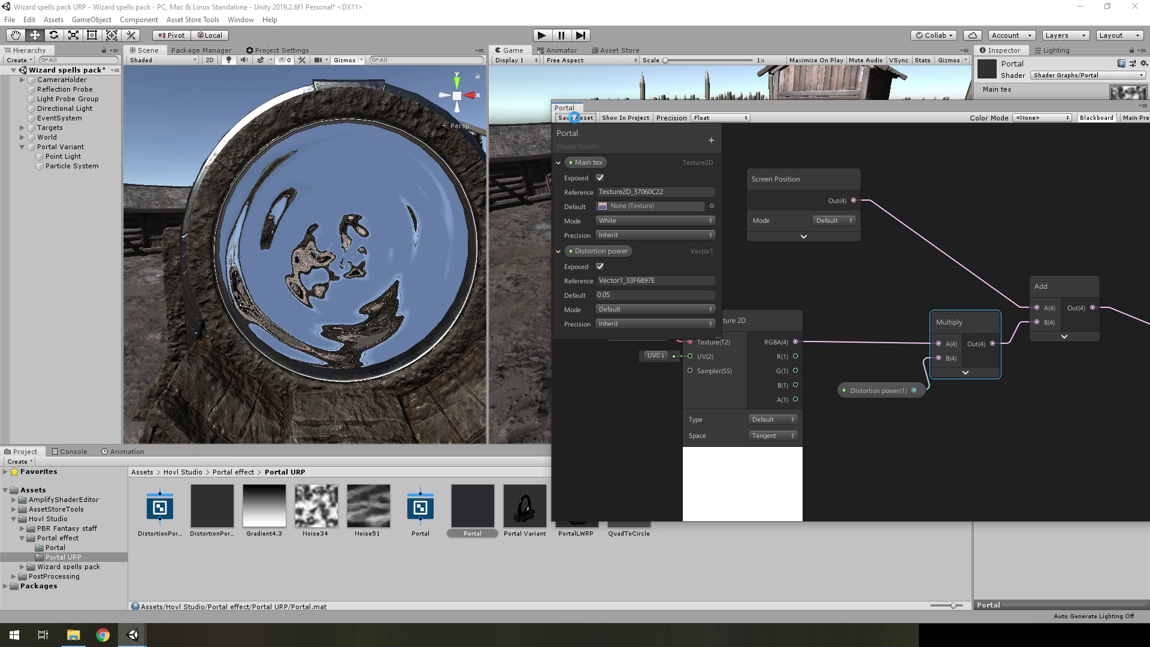
mouse_move(315, 258)
alt+mouse_down()
mouse_move(355, 273)
mouse_move(275, 273)
alt+mouse_up()
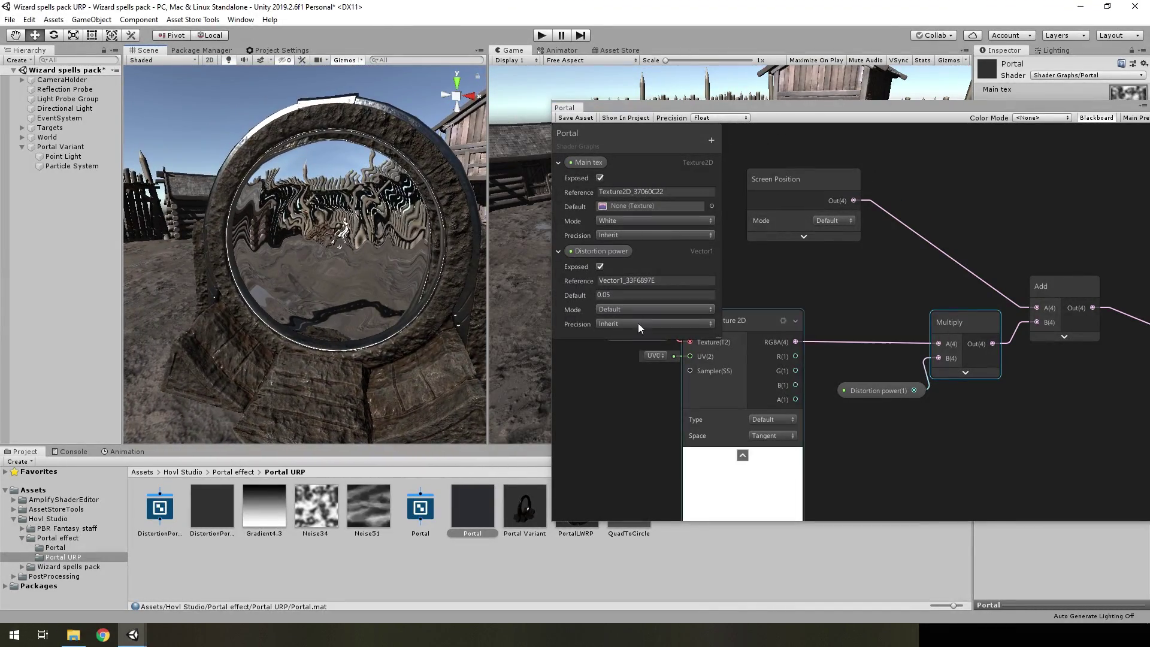
mouse_move(274, 272)
alt+mouse_down()
mouse_move(373, 262)
mouse_move(322, 225)
mouse_move(292, 161)
alt+mouse_up()
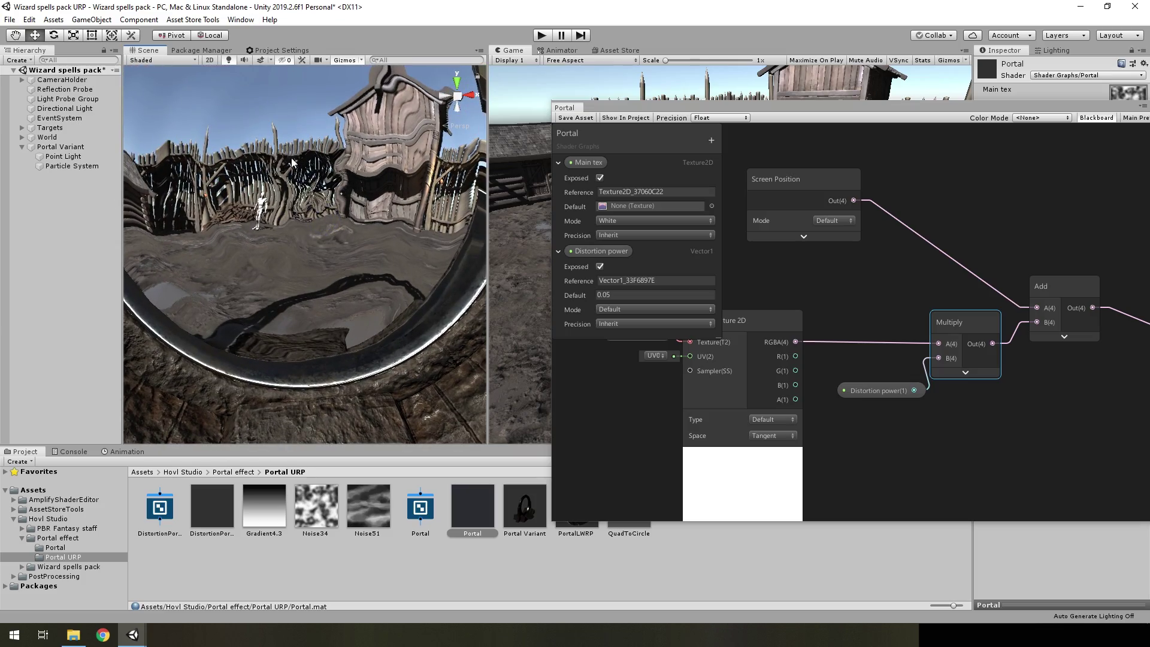
mouse_move(333, 197)
alt+mouse_down()
mouse_move(371, 213)
mouse_move(347, 204)
alt+mouse_up()
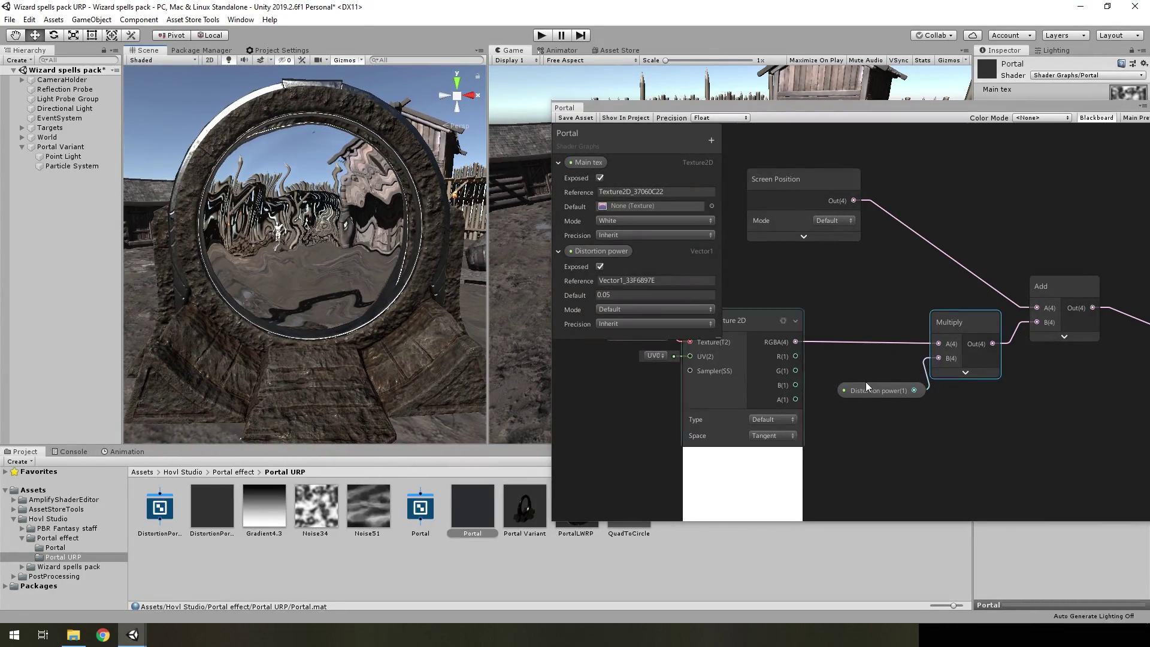
Step: Duplicate the Sample Texture 2D node and position the copy beneath the original
click(890, 390)
scroll(875, 411, down, 3)
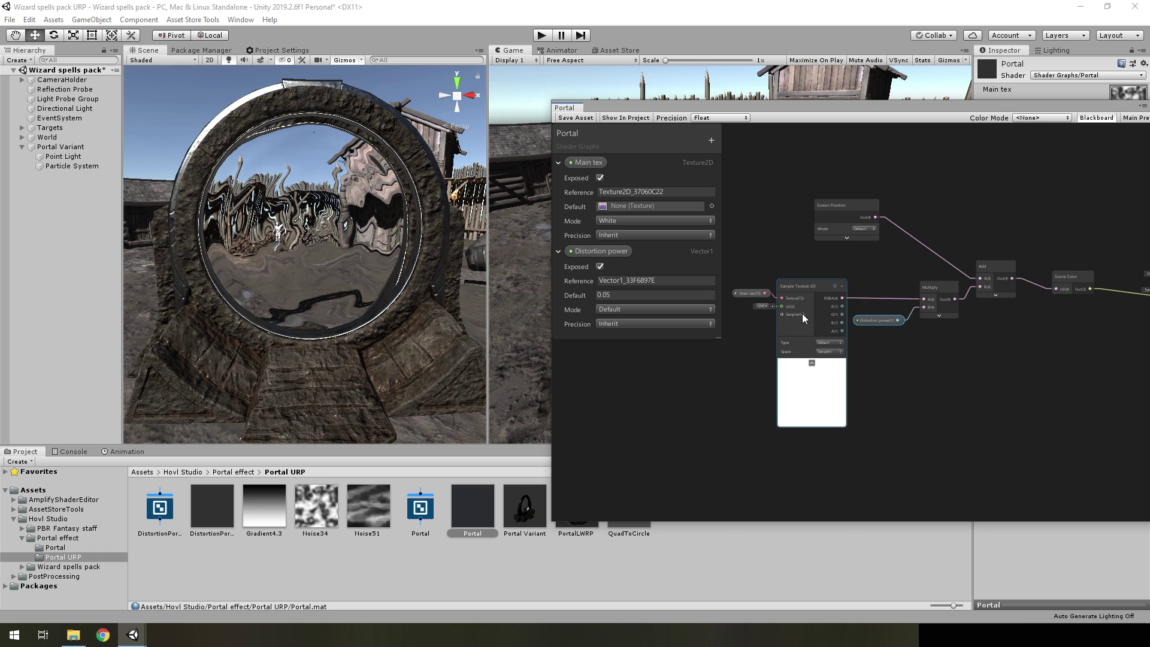
click(801, 311)
key(ctrl+d)
middle_drag(927, 398, 948, 261)
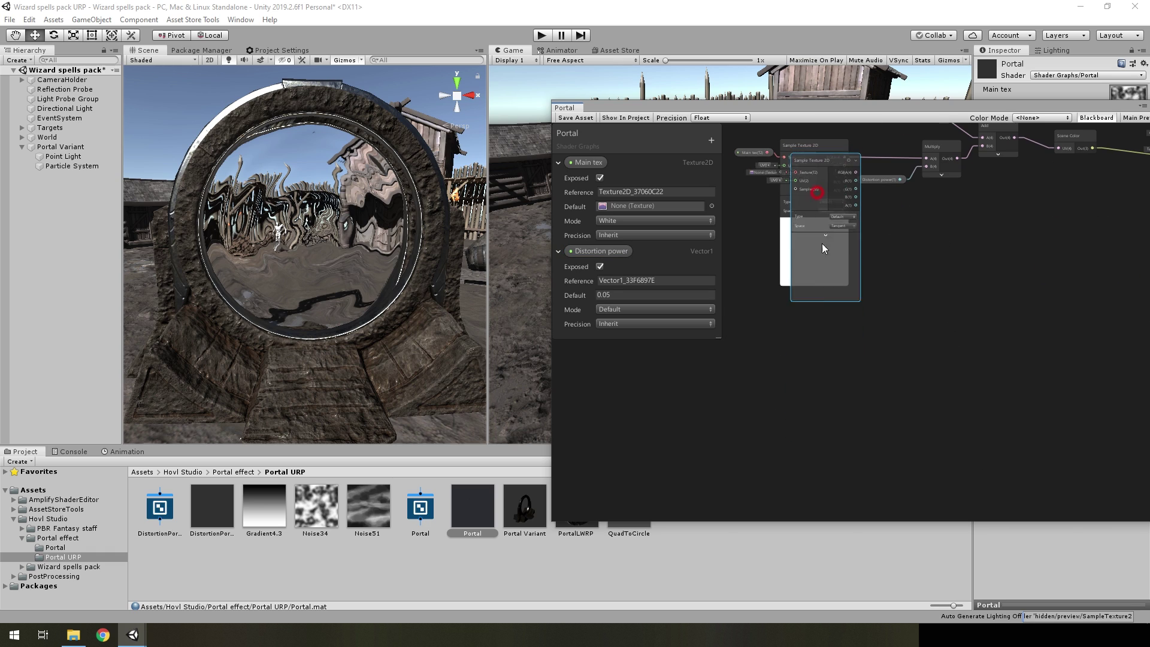
drag(821, 243, 801, 345)
Step: Create a new Texture2D property named Mask on the Blackboard
click(558, 251)
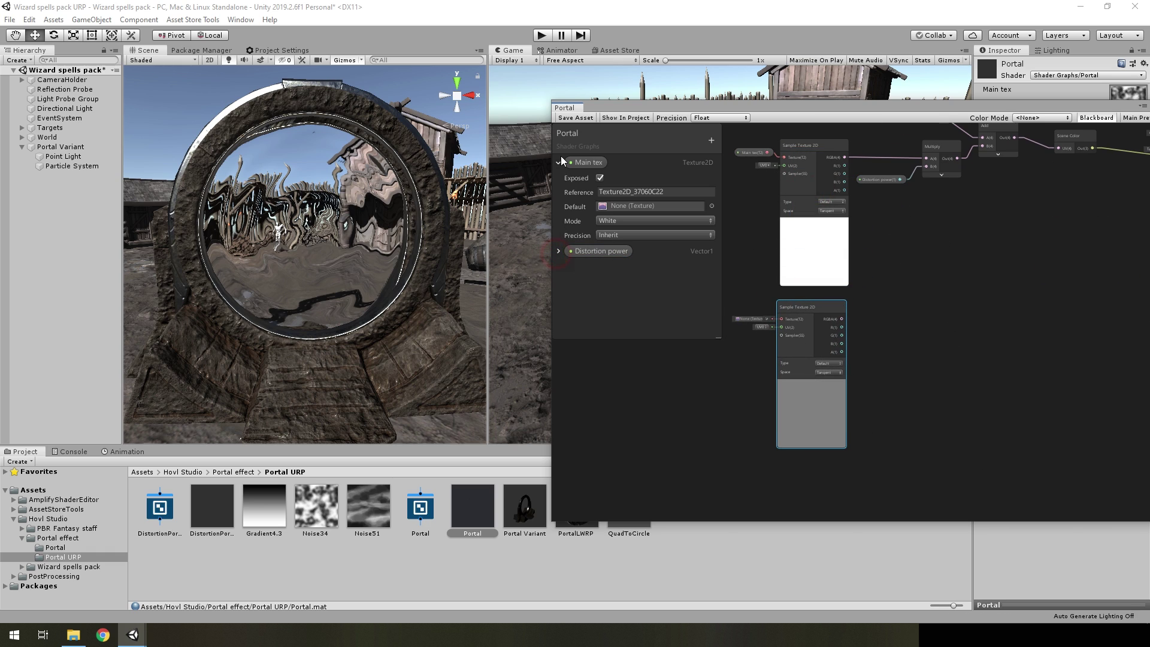
click(558, 162)
click(711, 140)
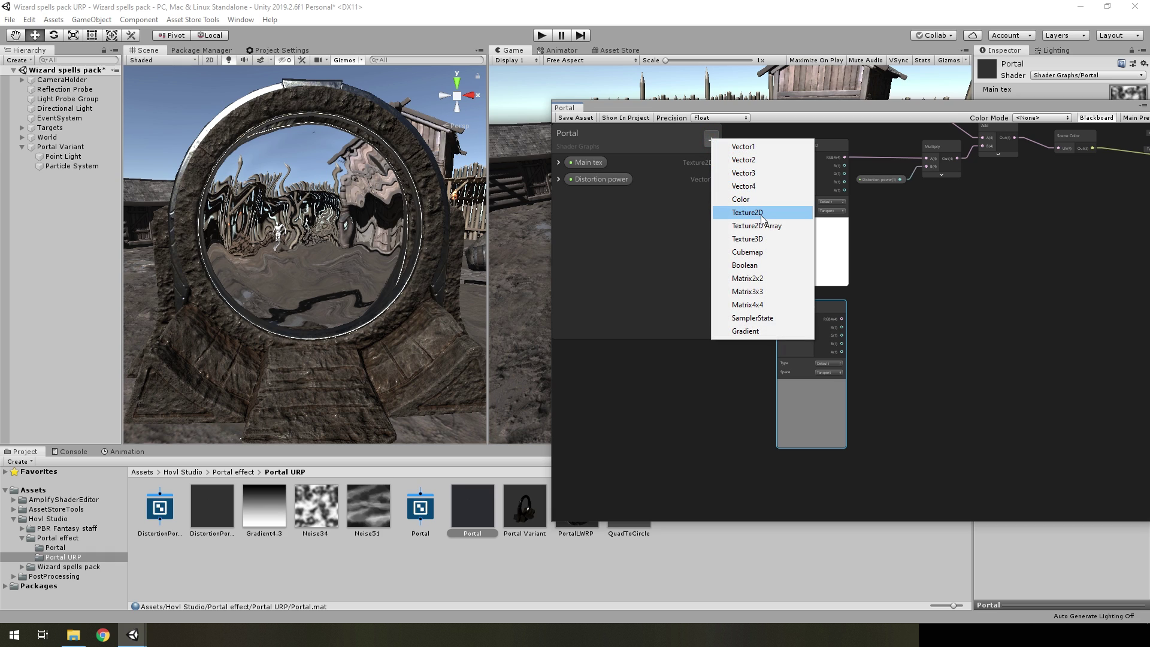
click(749, 213)
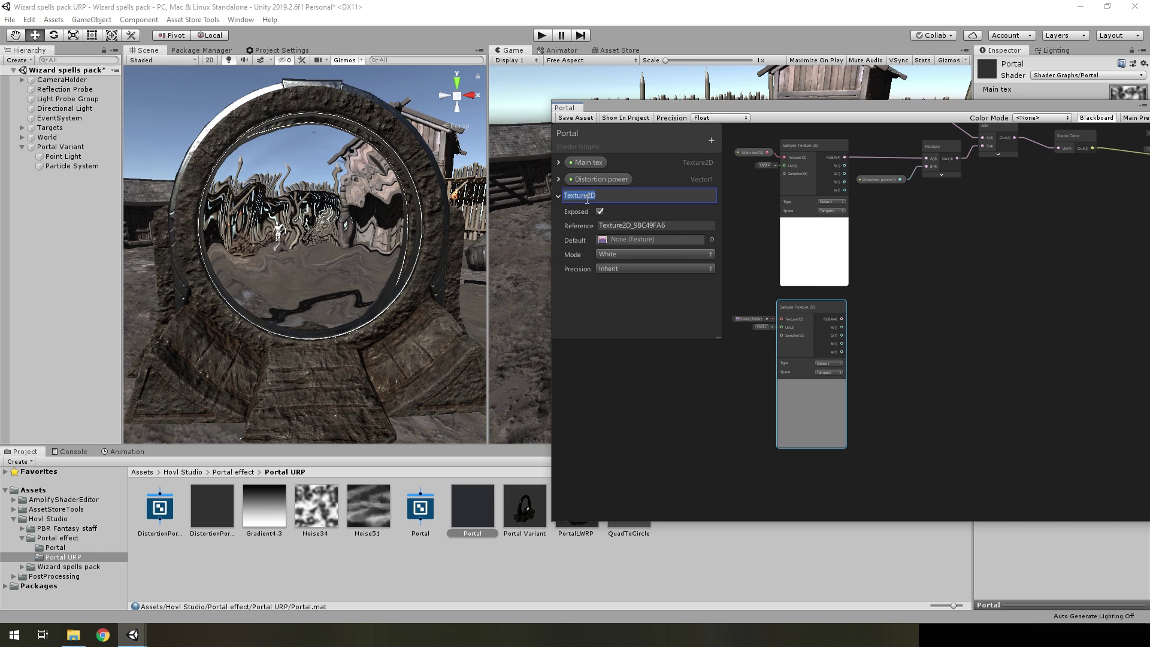
text(Mask)
click(559, 197)
mouse_move(579, 196)
mouse_down()
mouse_move(754, 348)
mouse_move(727, 288)
mouse_up()
Step: Place a Mask node and feed it into the lower sample's Texture input
alt+drag(382, 261, 241, 235)
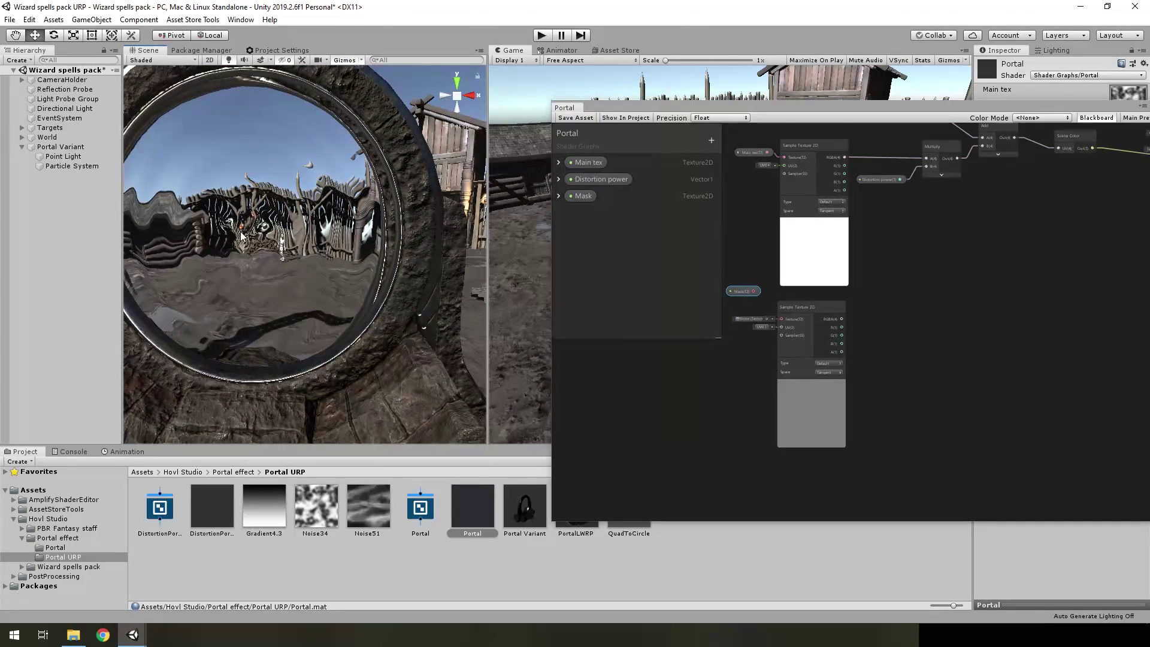
middle_drag(729, 378, 780, 372)
mouse_move(796, 286)
mouse_down()
mouse_move(793, 297)
mouse_move(833, 313)
mouse_up()
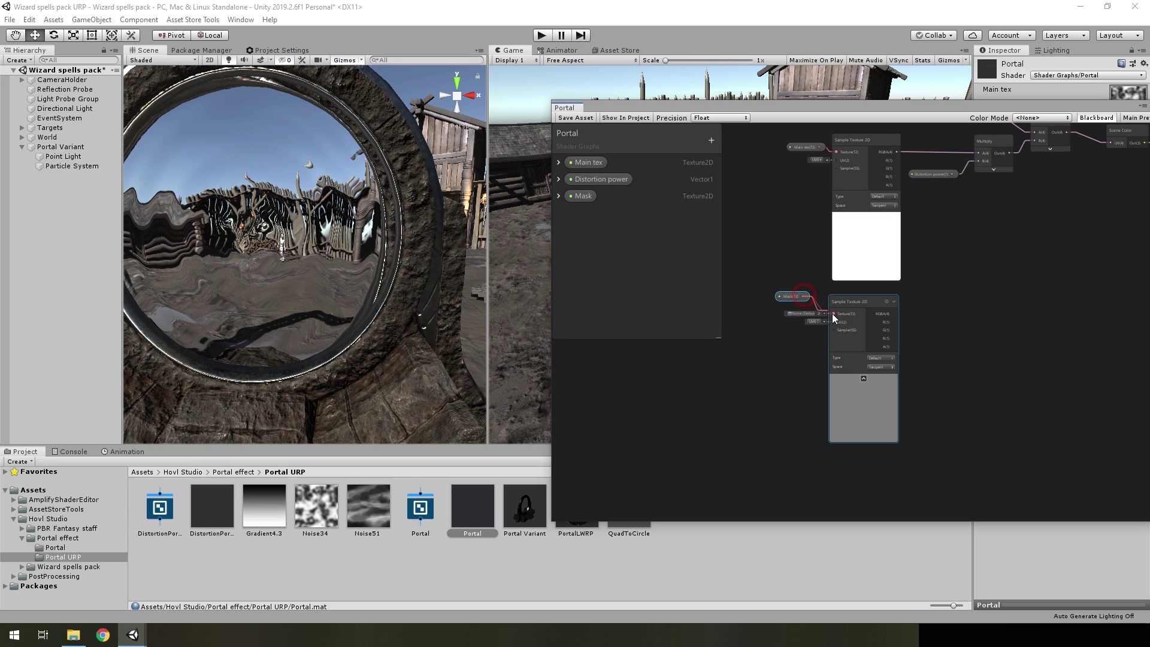
click(951, 326)
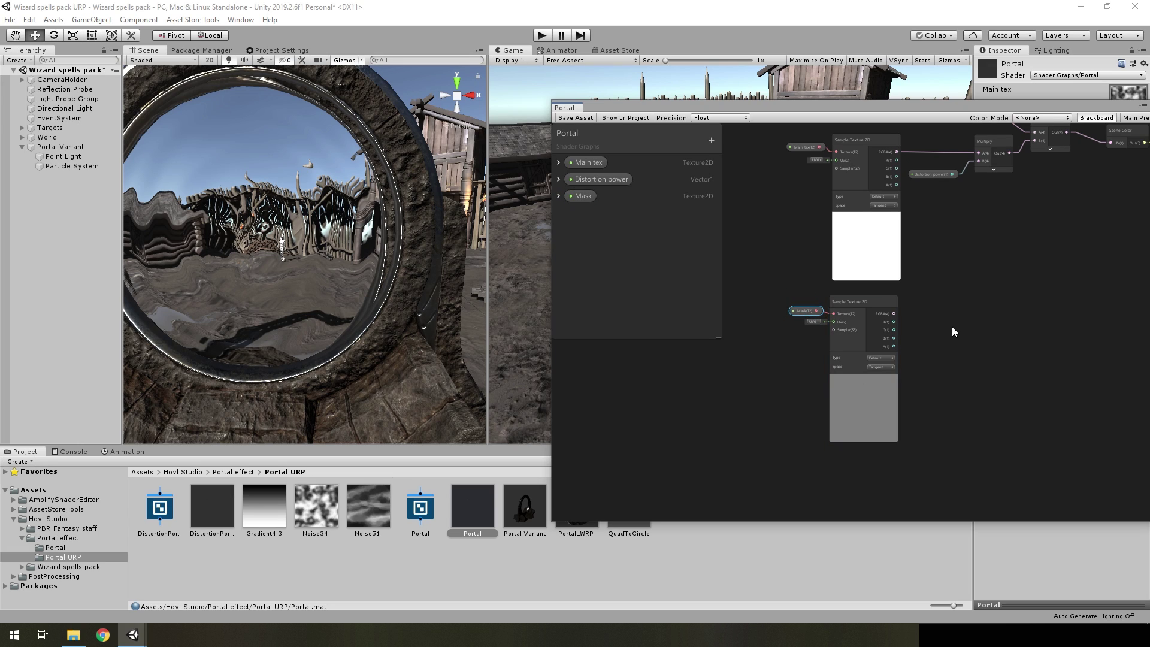
mouse_move(951, 326)
middle_down()
mouse_move(822, 305)
mouse_move(813, 399)
middle_up()
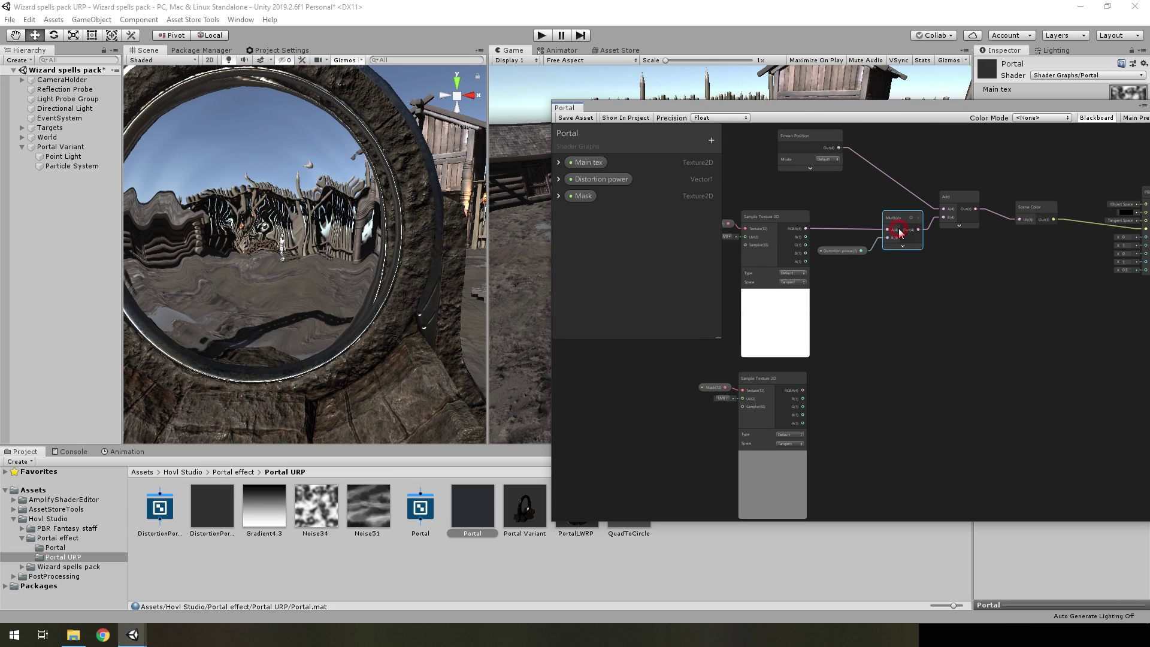
Step: Multiply the Mask and Main tex samples' RGBA and feed the result into the existing Multiply
drag(910, 258, 876, 342)
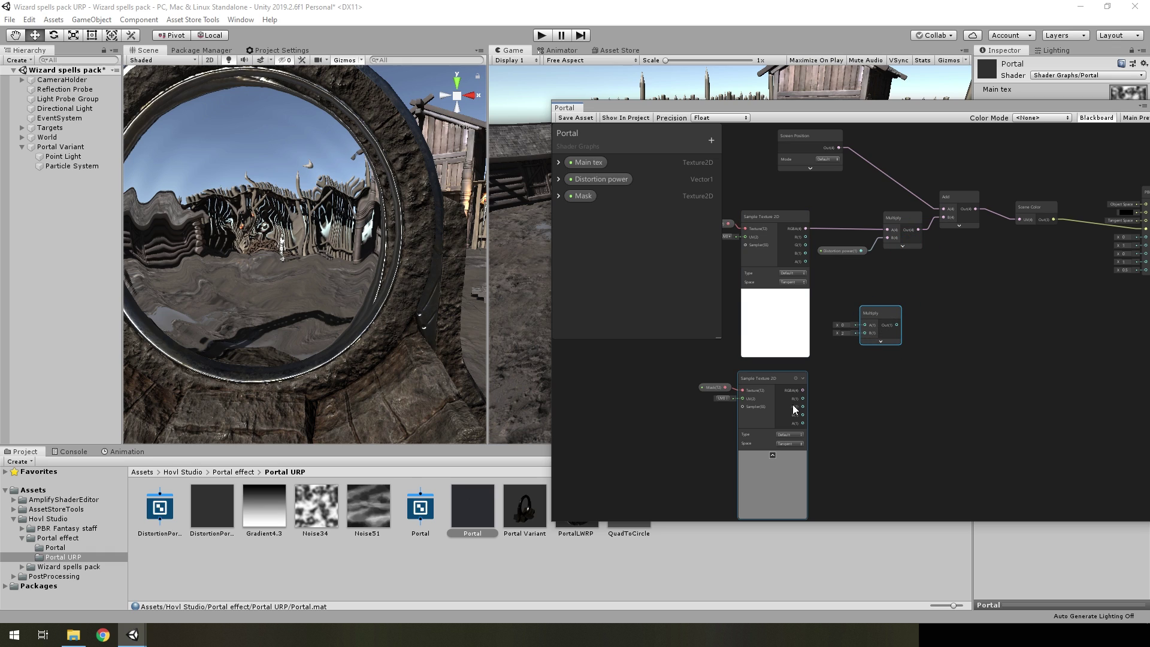
drag(803, 390, 870, 333)
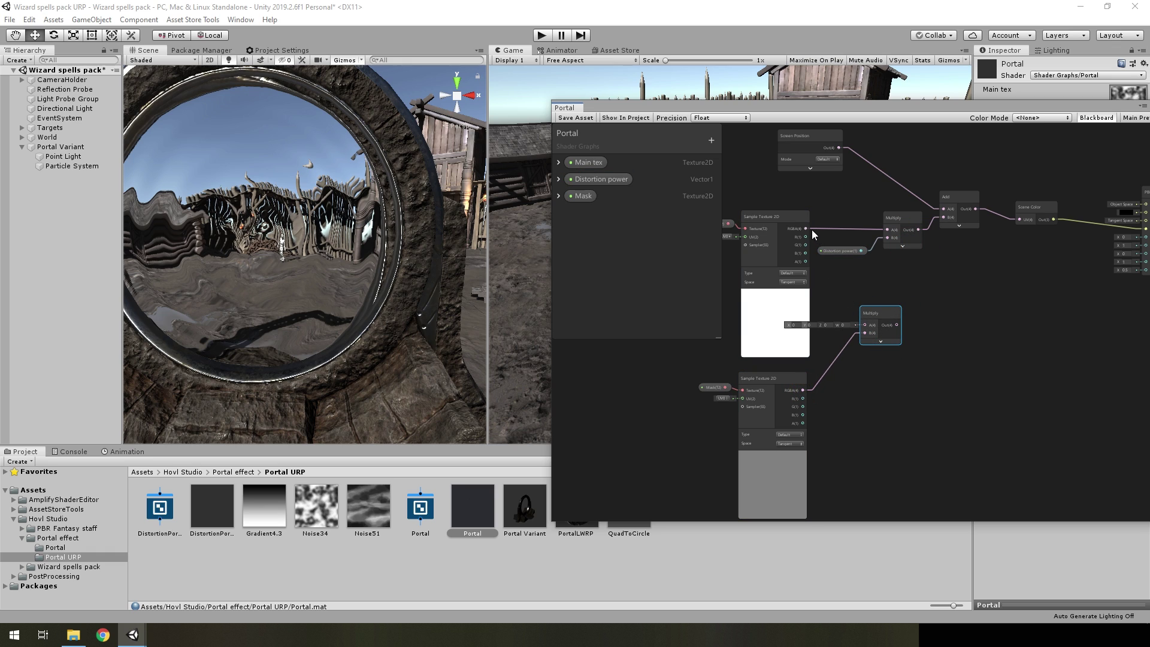
drag(806, 228, 866, 324)
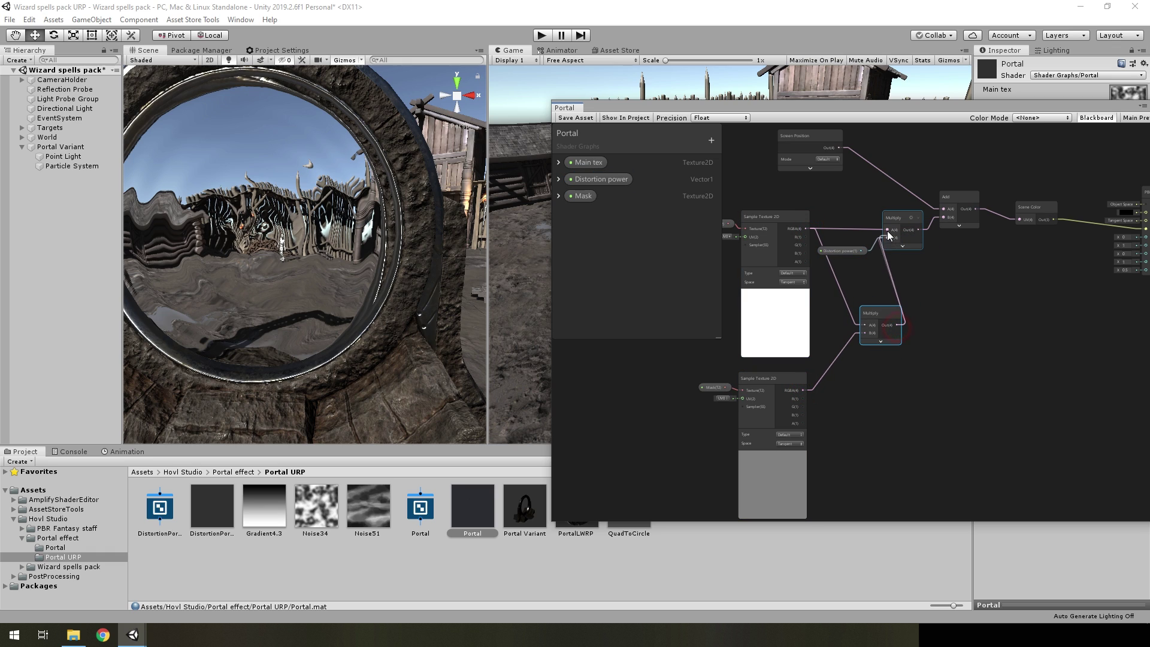
drag(887, 231, 886, 230)
drag(865, 307, 827, 209)
Step: Tidy the sample nodes, save the shader graph, and reveal the Game view
middle_drag(692, 227, 785, 229)
drag(756, 174, 871, 457)
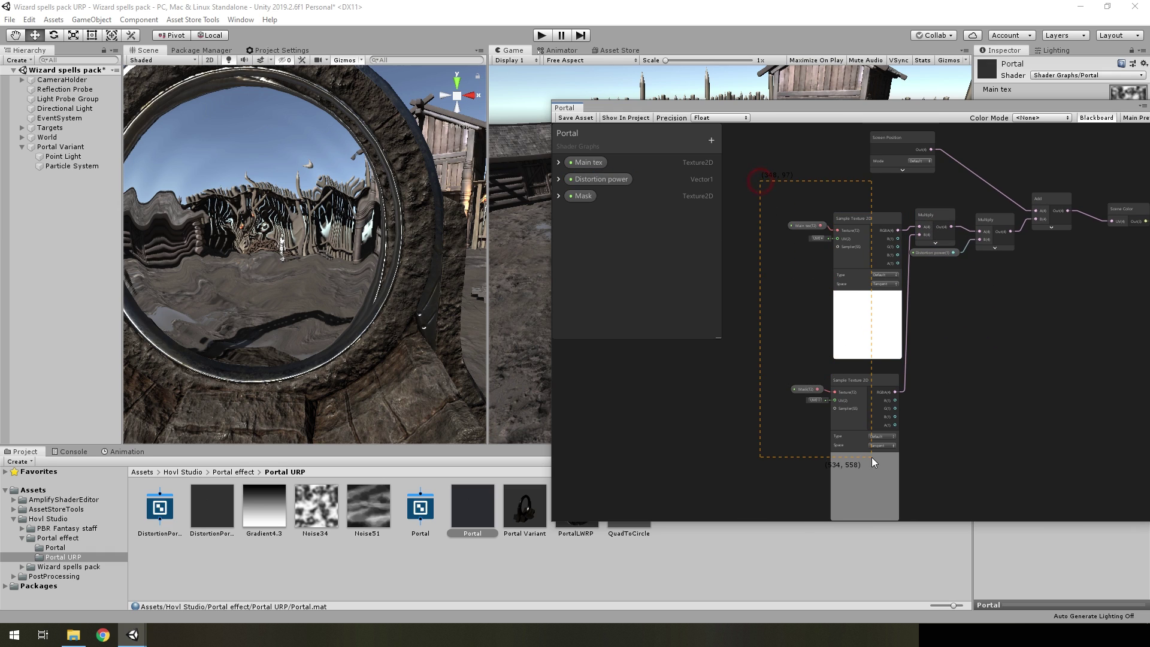
drag(864, 411, 825, 393)
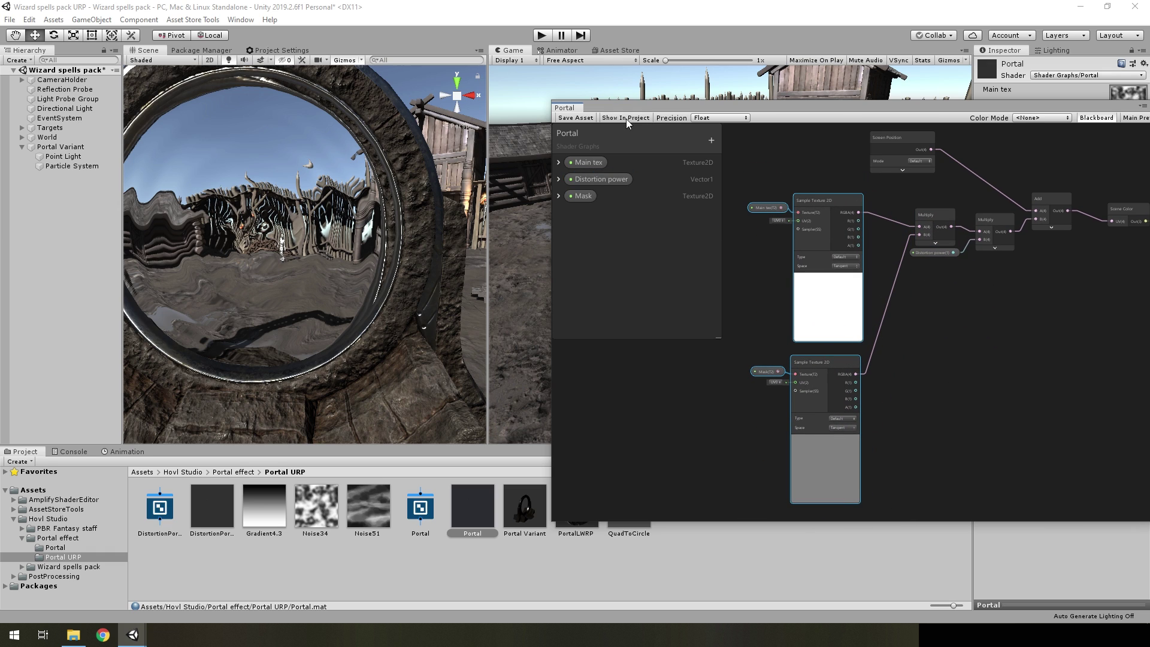
click(576, 118)
drag(762, 110, 784, 295)
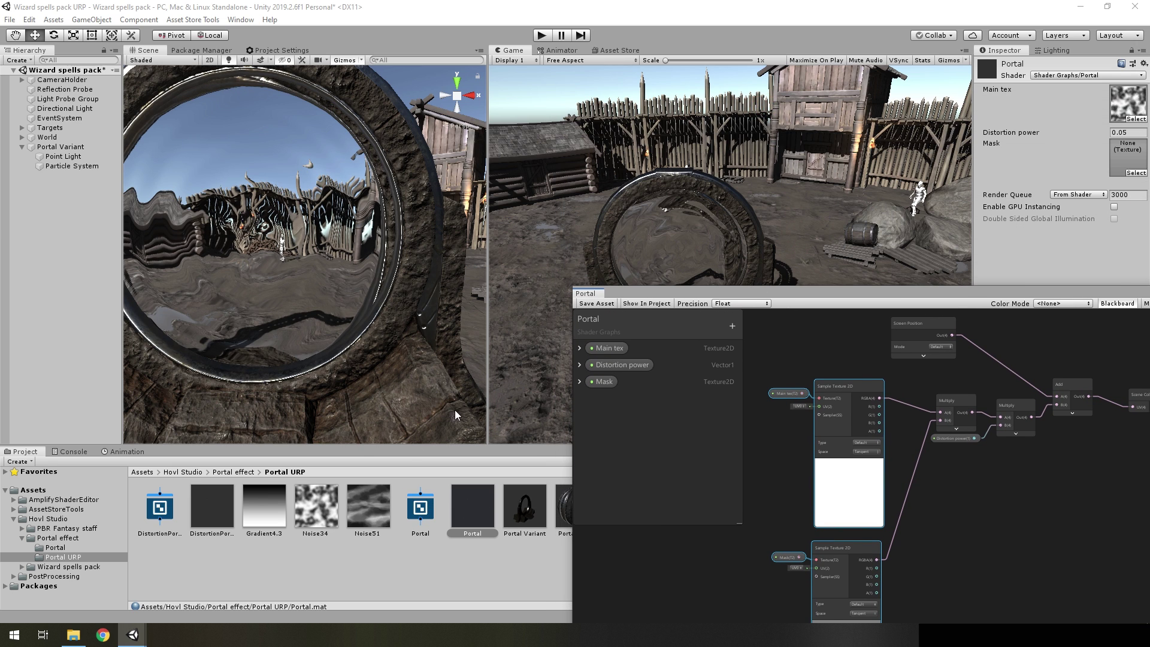
mouse_move(299, 270)
right_down()
mouse_move(368, 273)
mouse_move(300, 271)
right_up()
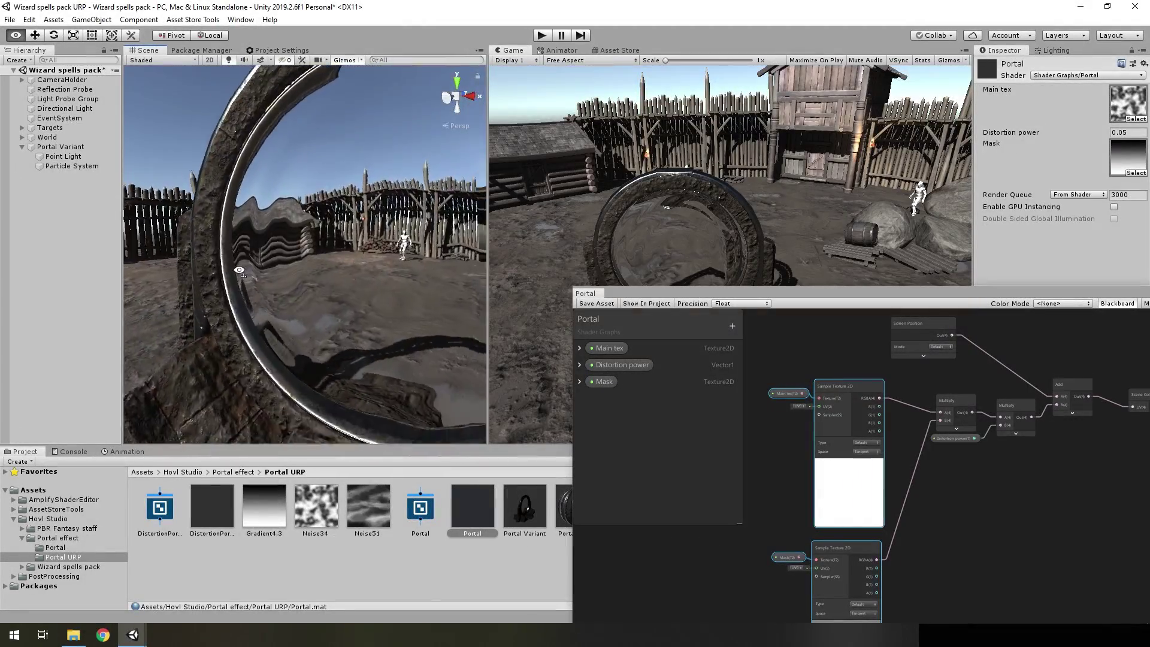
alt+drag(341, 267, 333, 260)
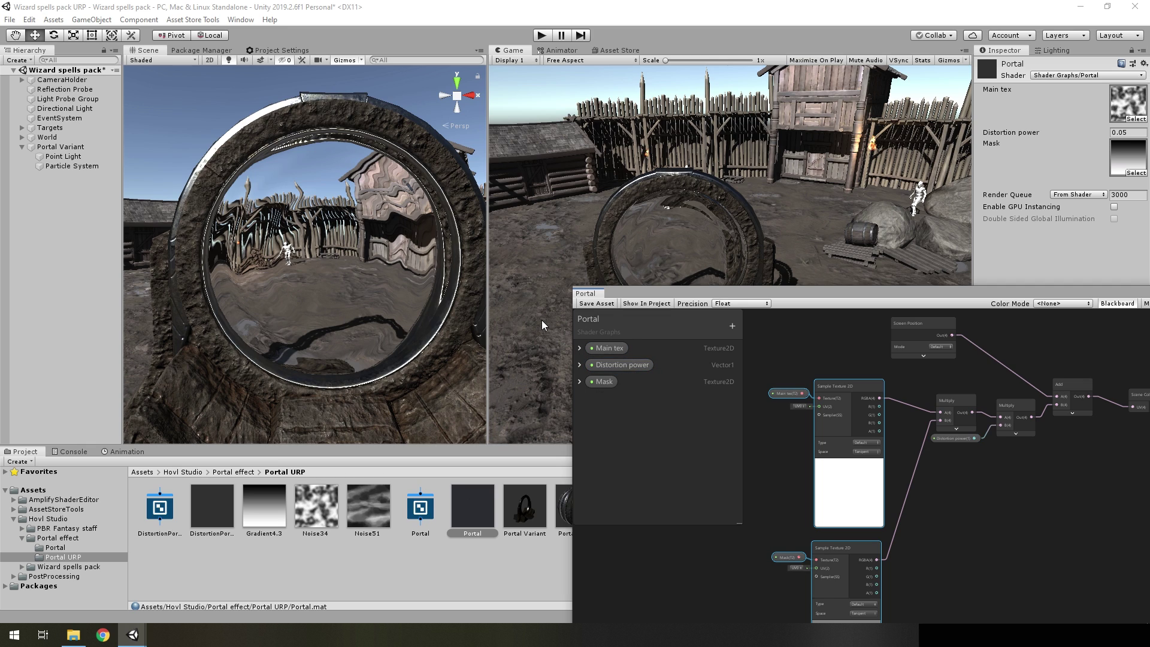
middle_drag(760, 438, 941, 428)
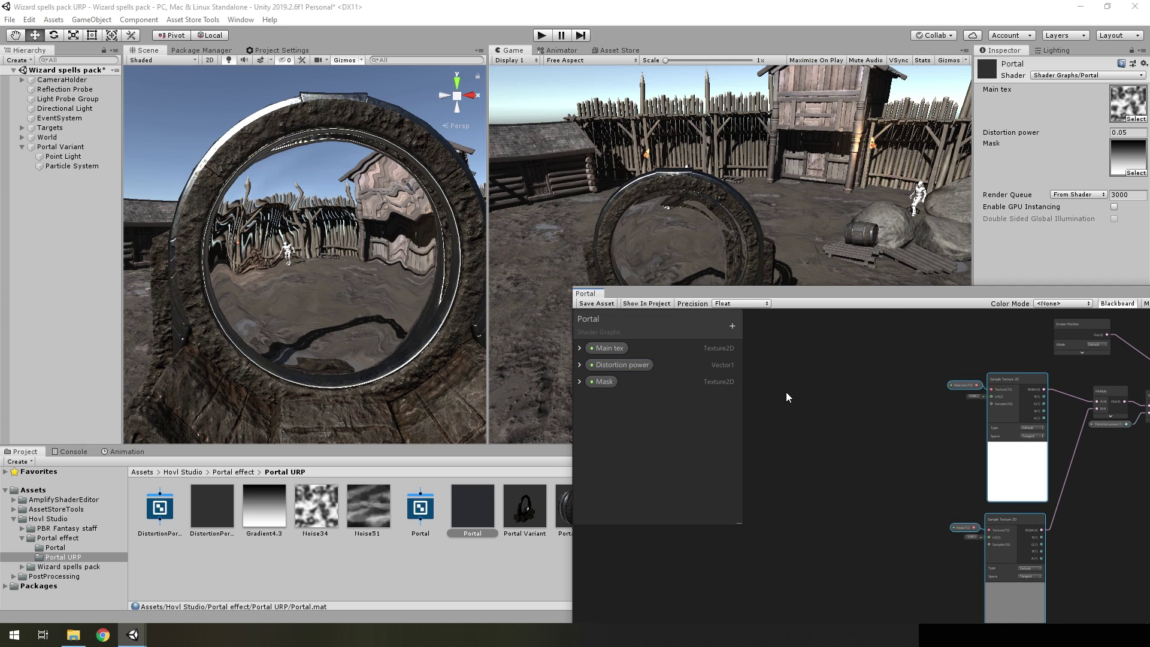
Step: Add a Tiling And Offset node left of the texture samples
middle_drag(789, 410, 858, 396)
key(space)
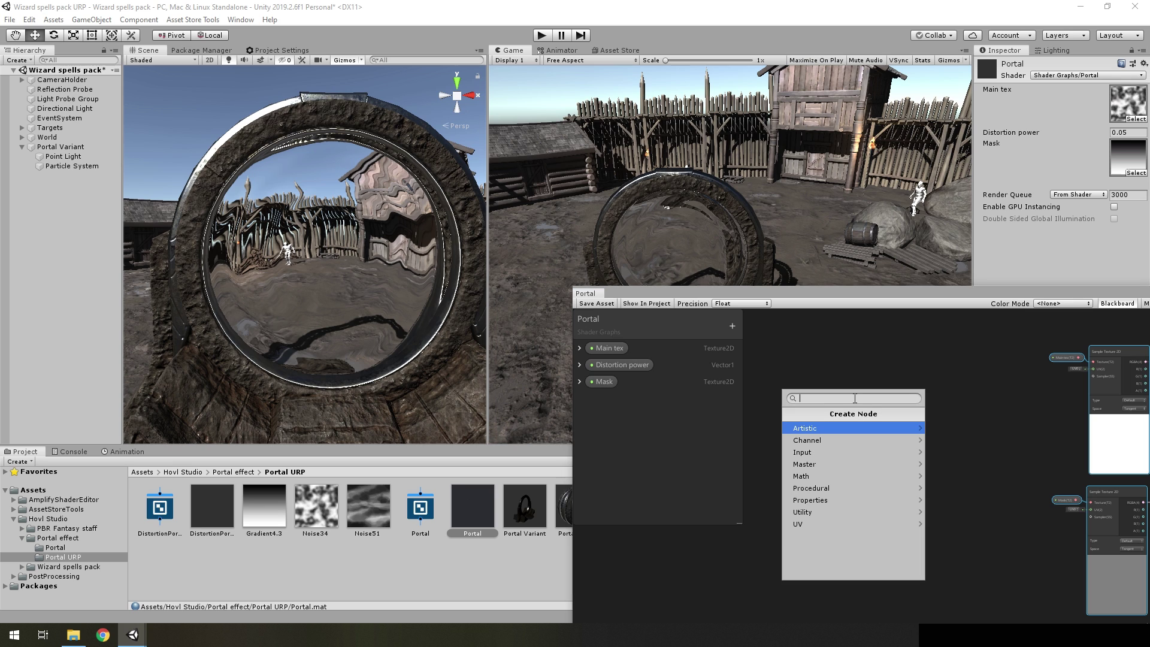
text(tiling)
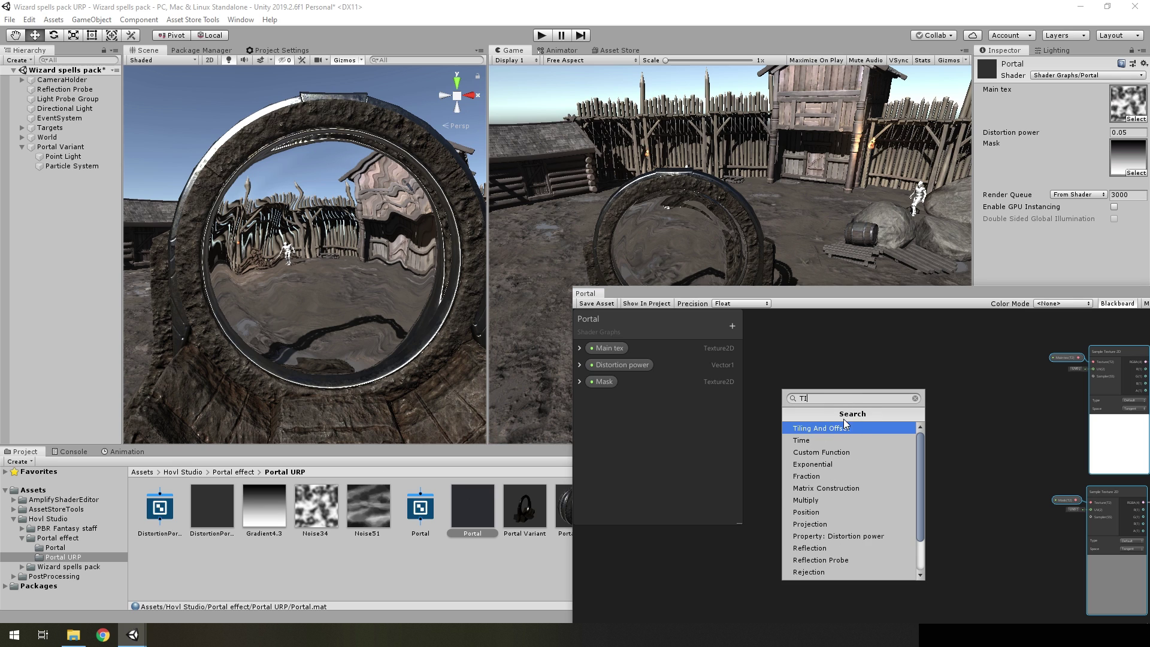
key(Return)
scroll(813, 448, down, 2)
scroll(759, 425, up, 4)
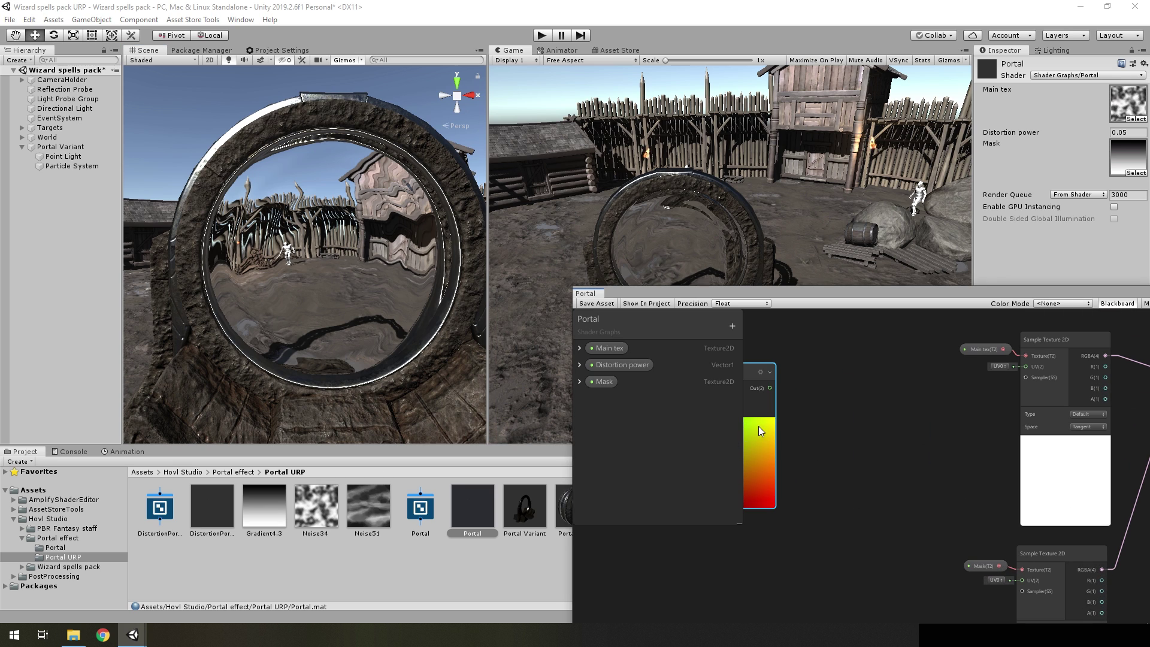
middle_drag(758, 426, 879, 417)
Step: Connect Tiling And Offset's output to the Main tex sample's UV and collapse its preview
drag(890, 379, 1028, 368)
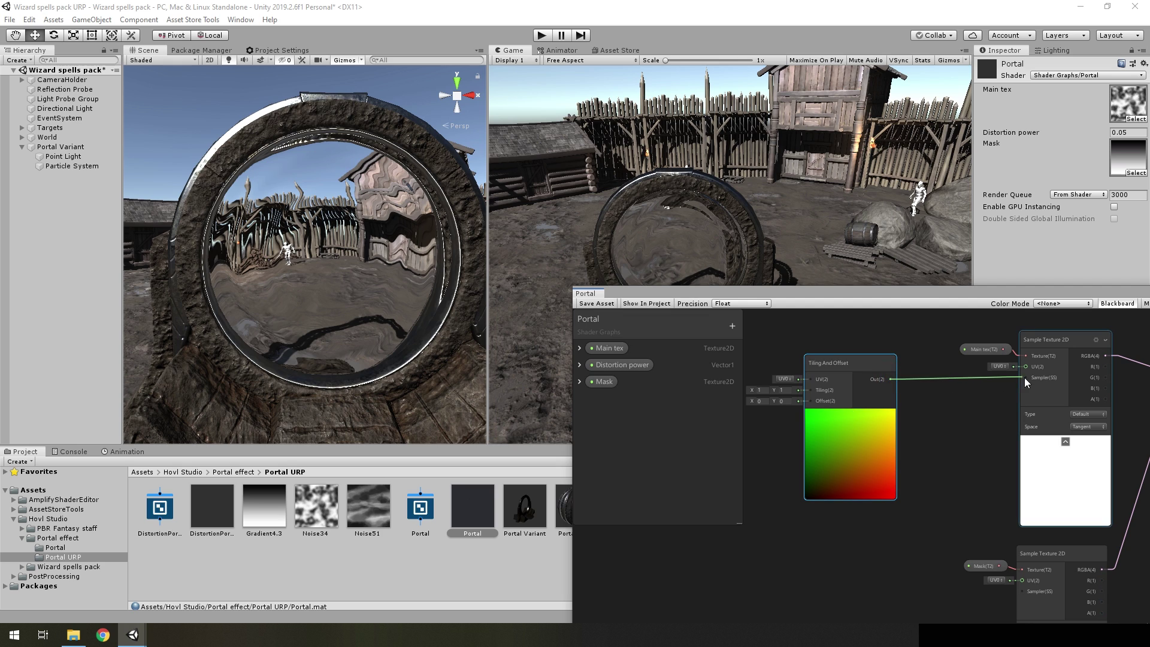
key(Escape)
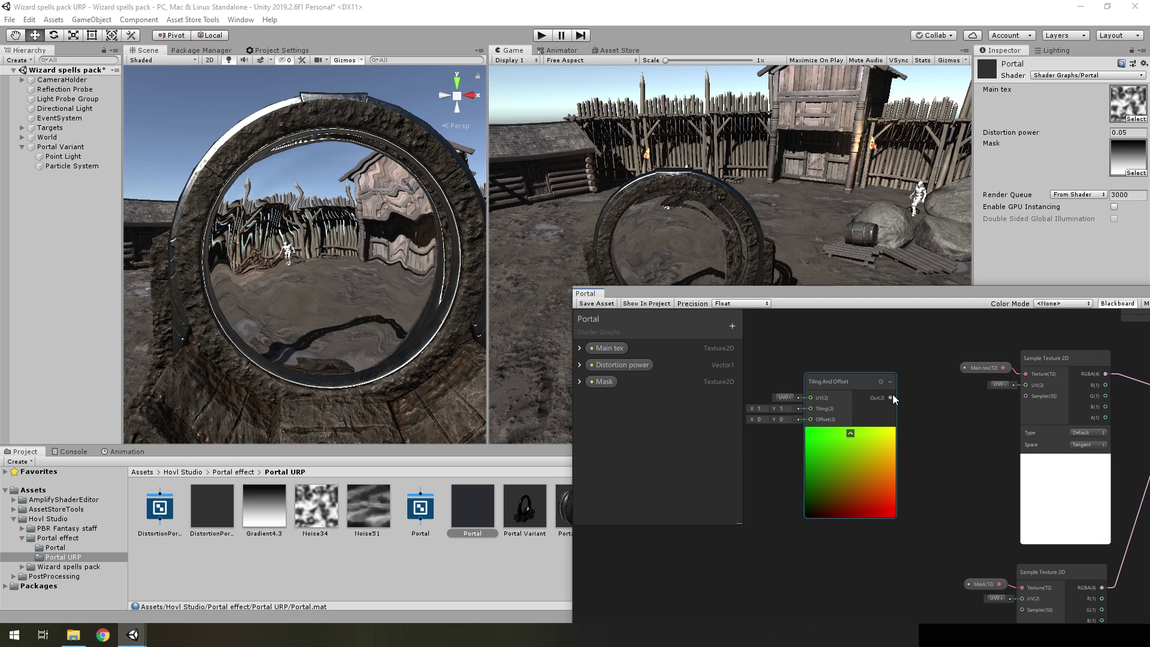
drag(890, 397, 1026, 385)
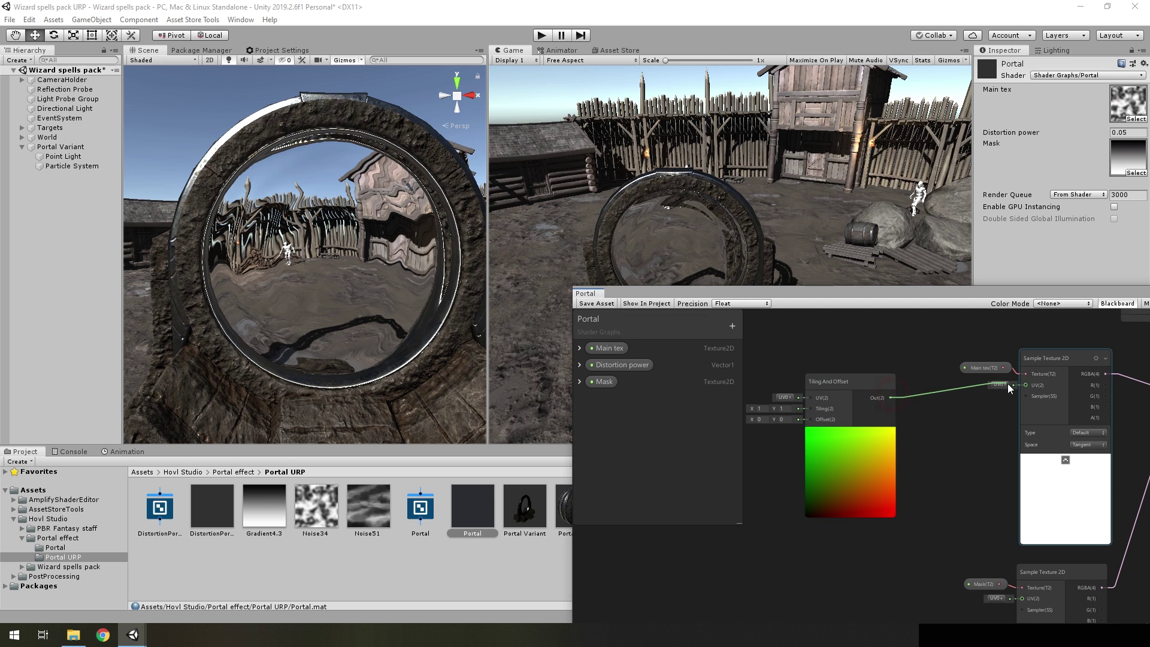
click(850, 431)
drag(838, 412, 909, 415)
middle_drag(909, 414, 976, 416)
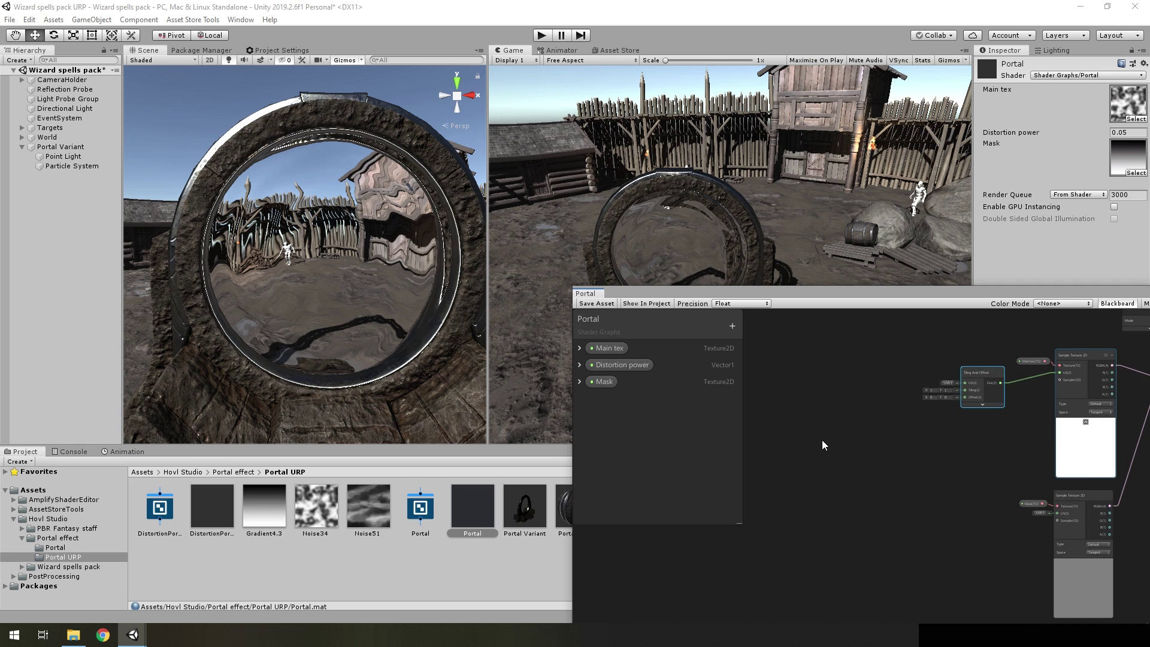
scroll(821, 440, down, 2)
Step: Create a Vector4 property 'Speed MainTex UV Noise ZW' and place it on the graph
click(726, 329)
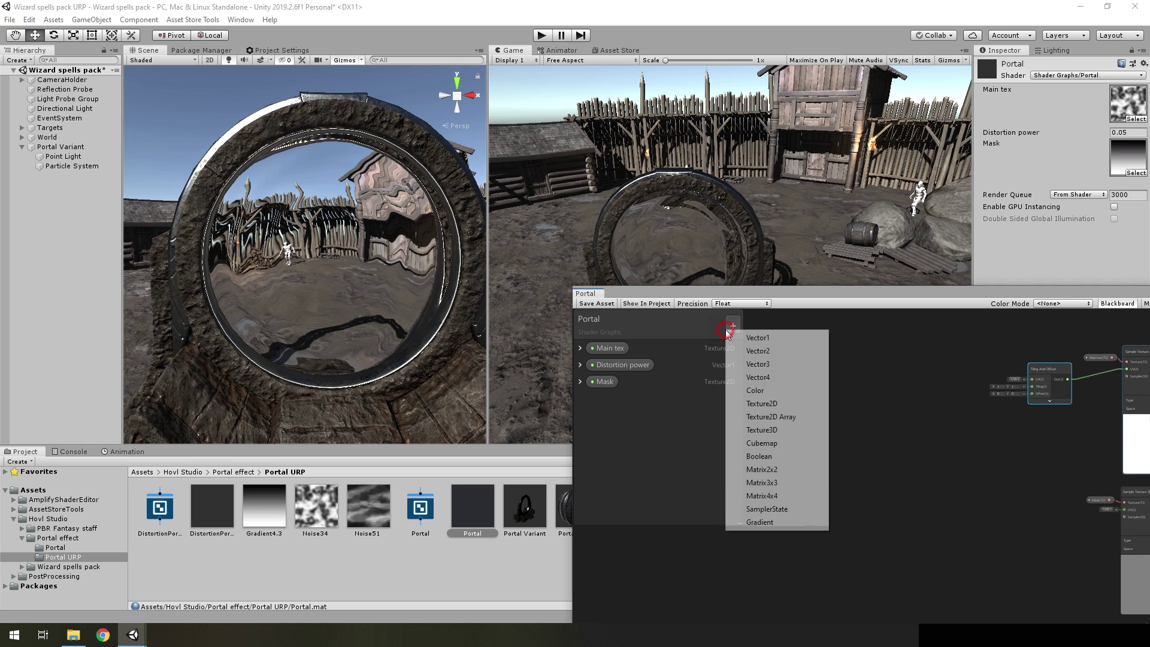
click(762, 377)
text(Speed MainTex UV Noise ZW)
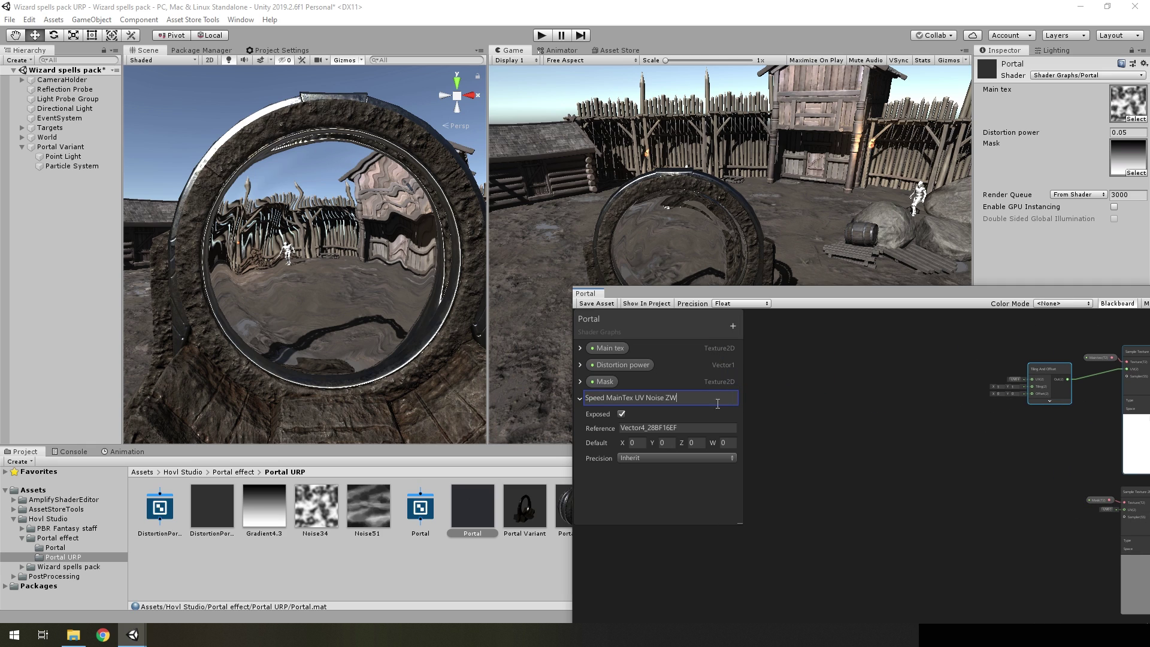
click(799, 410)
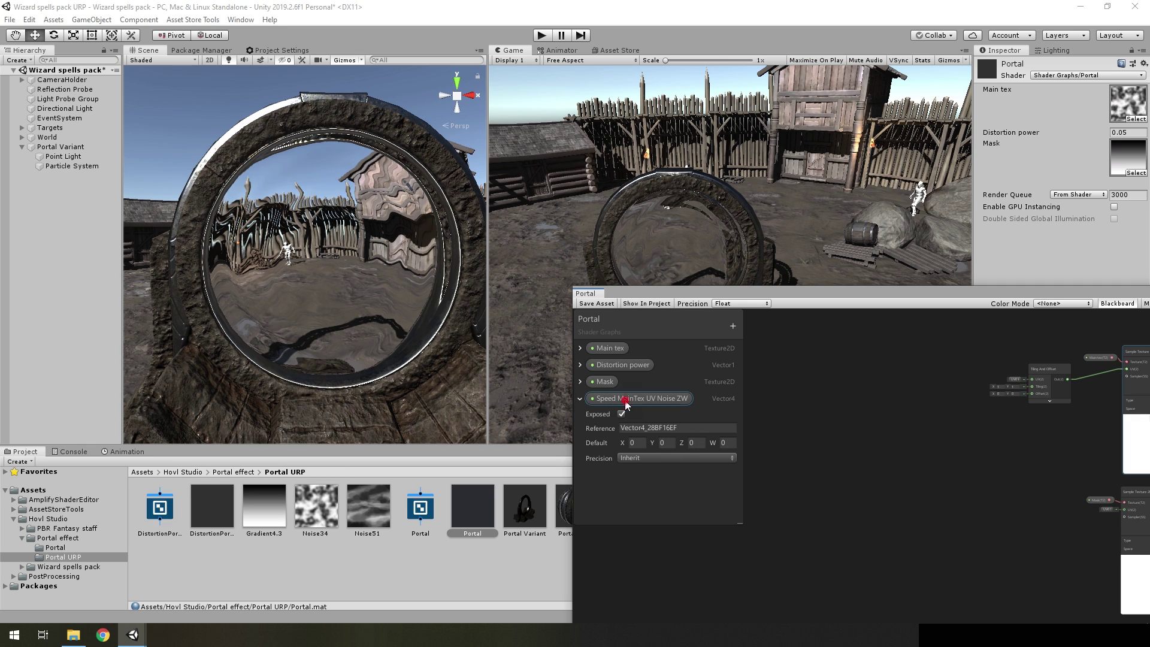
drag(626, 404, 790, 461)
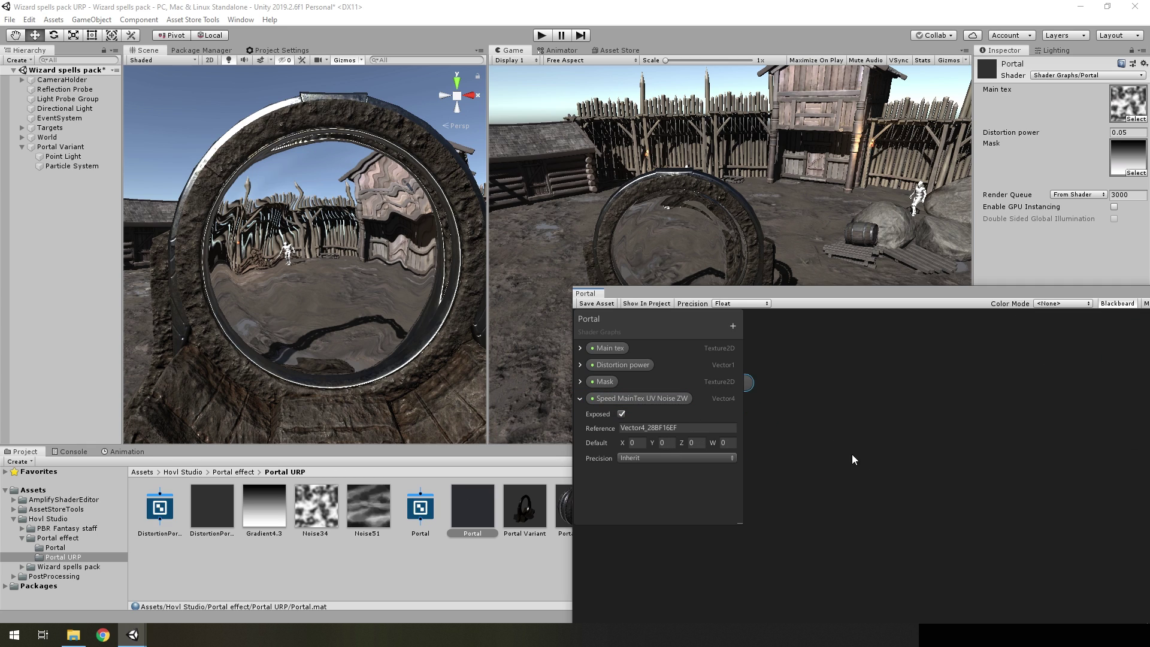
Step: Add a Split node and wire the speed property into its input
key(space)
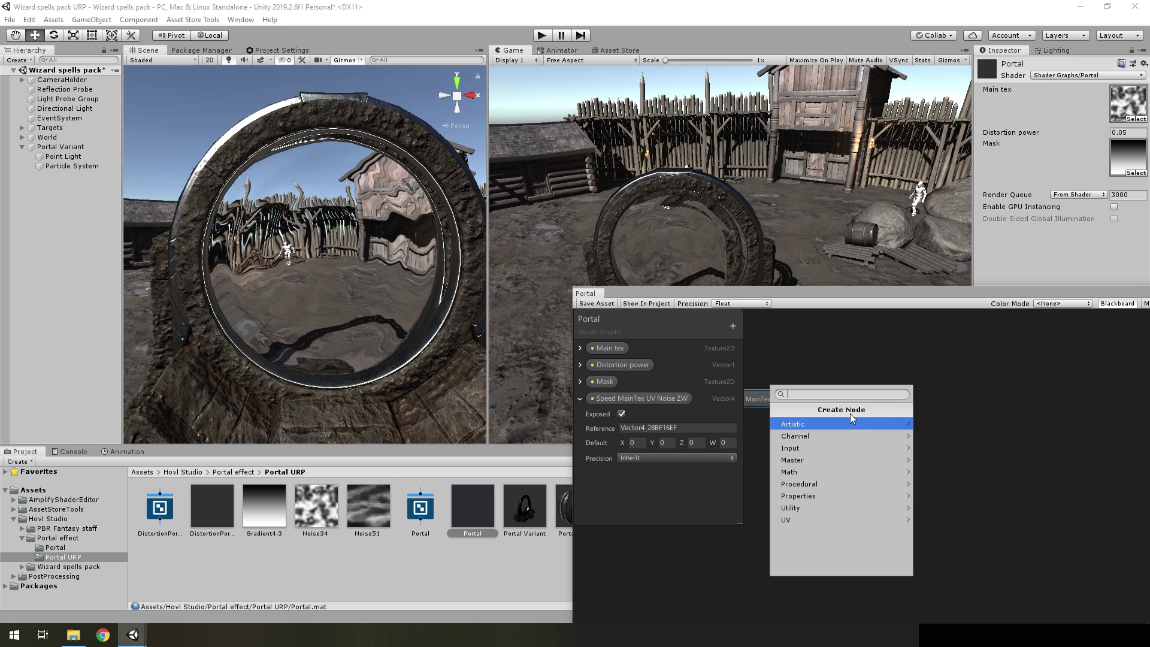
text(SP)
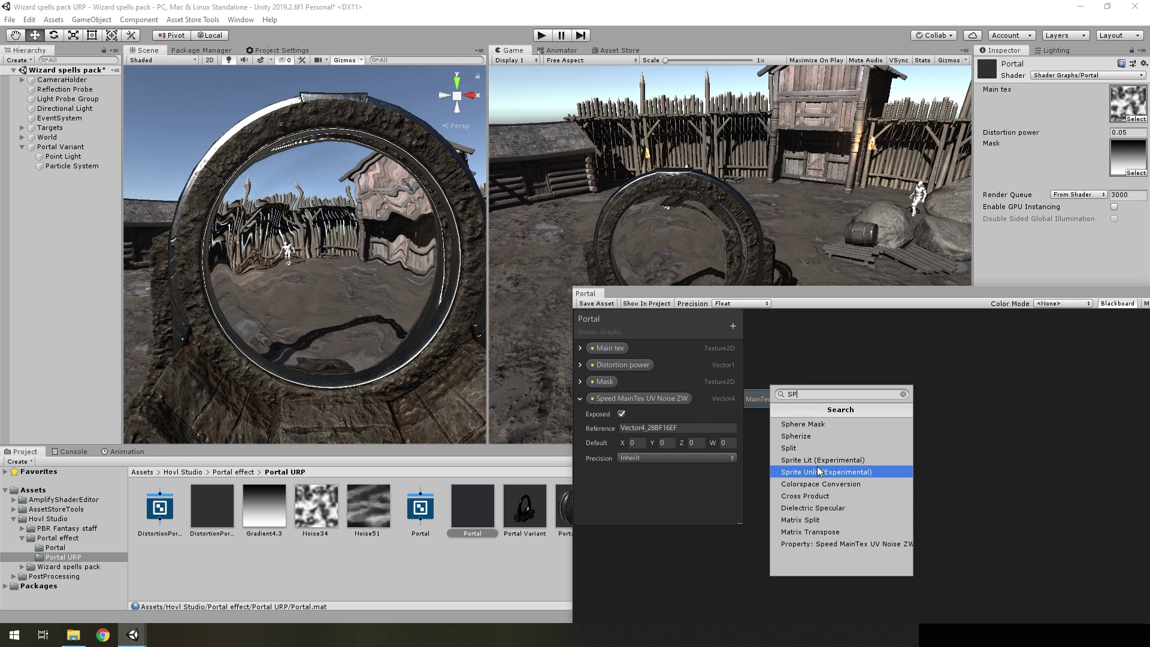
text(L)
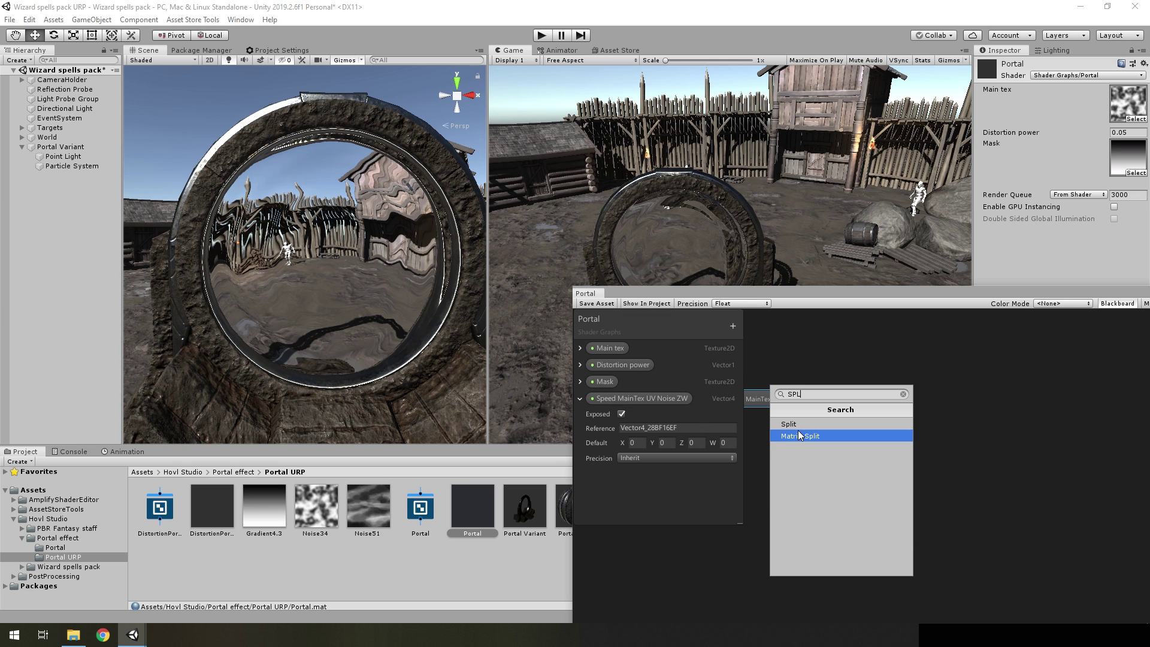
click(798, 430)
mouse_move(831, 405)
mouse_down()
mouse_move(851, 440)
mouse_move(889, 419)
mouse_up()
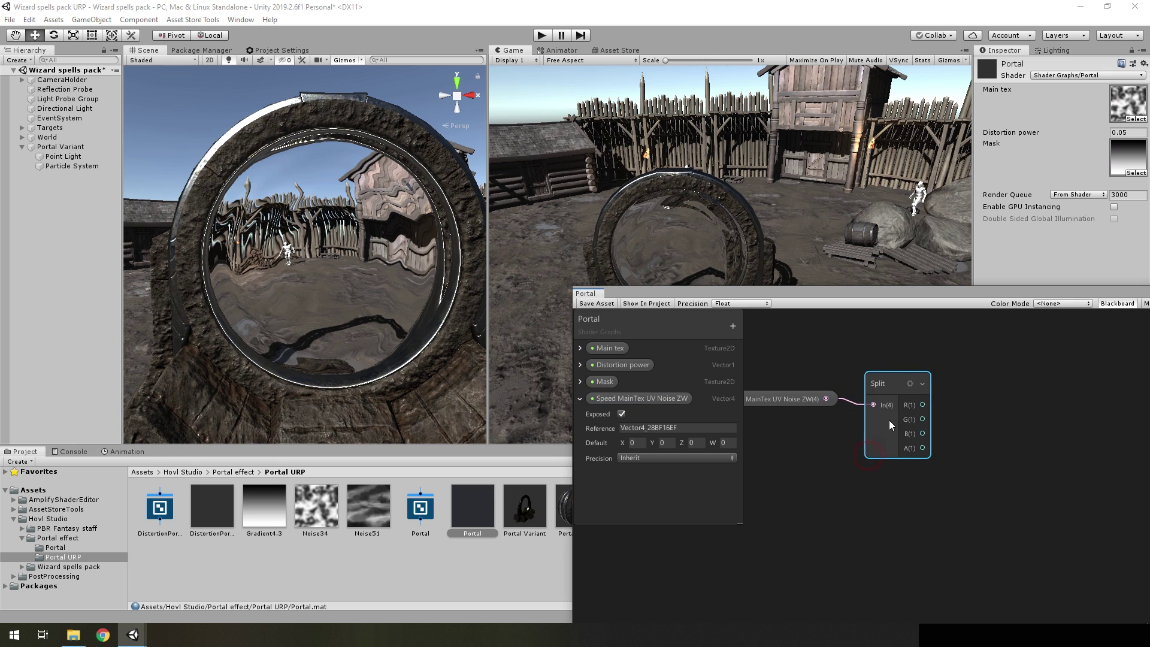
middle_drag(855, 429, 923, 393)
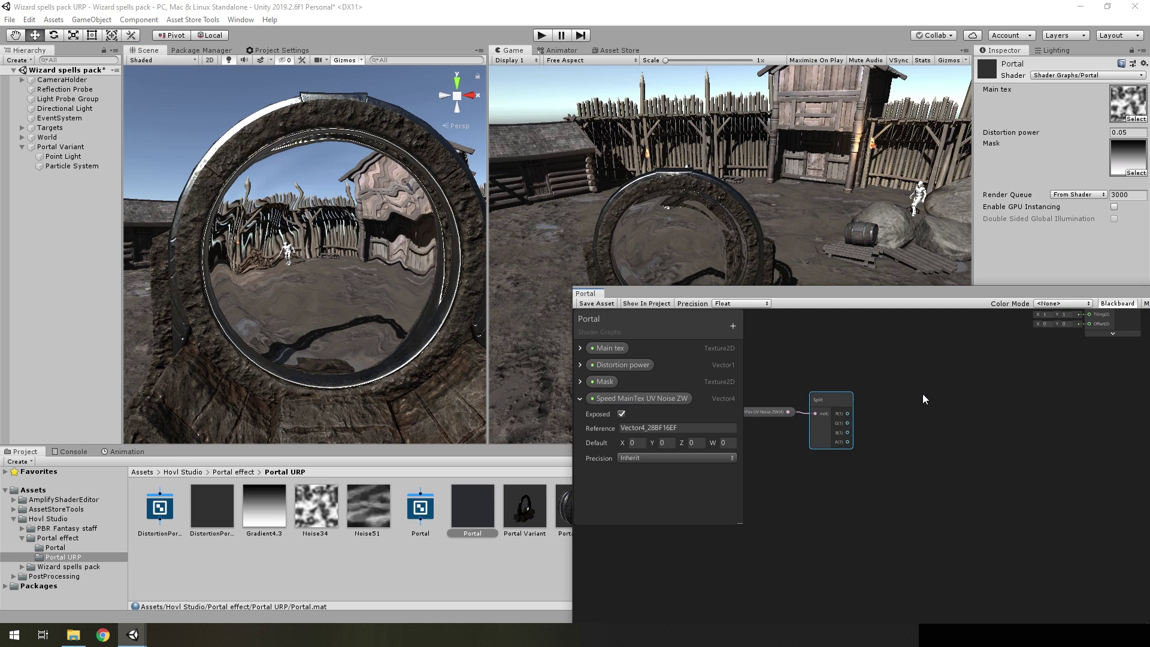
key(space)
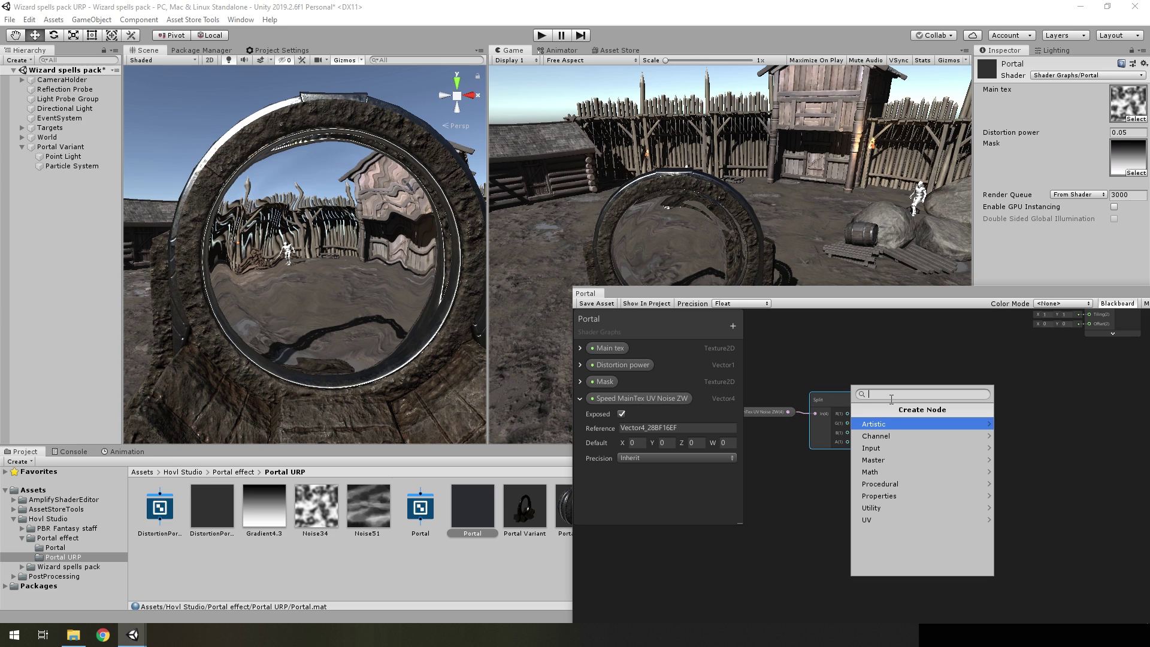
Step: Add a Combine node, collapse its preview, and wire Split's R and G outputs into its R and G inputs
text(comb)
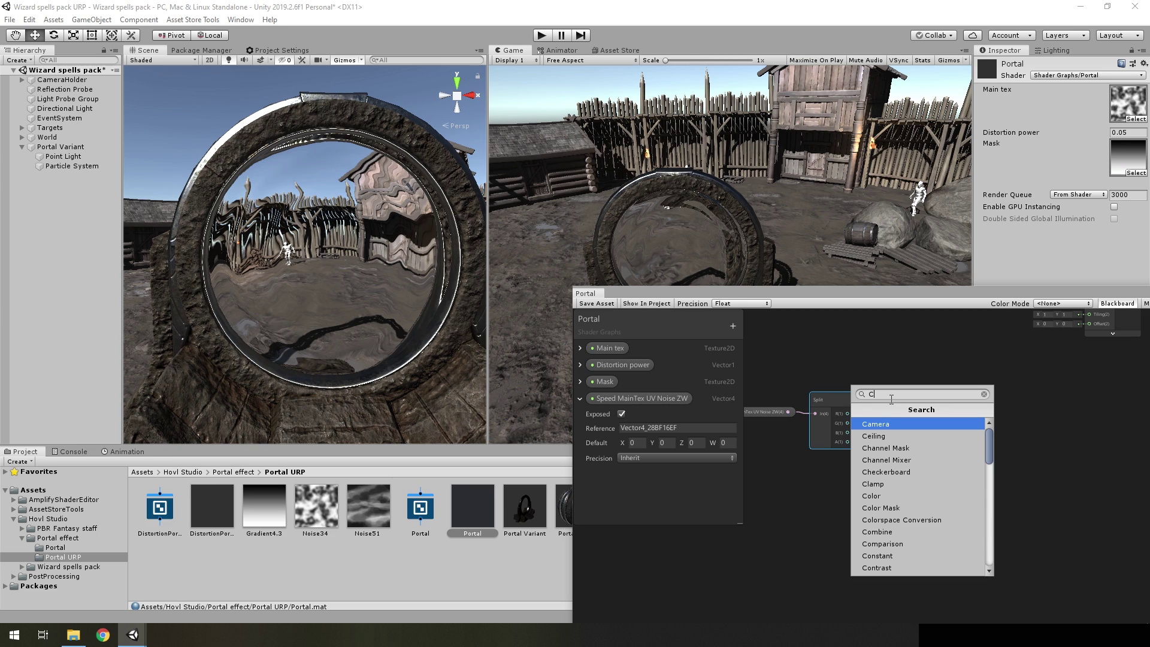
click(950, 437)
scroll(951, 439, up, 3)
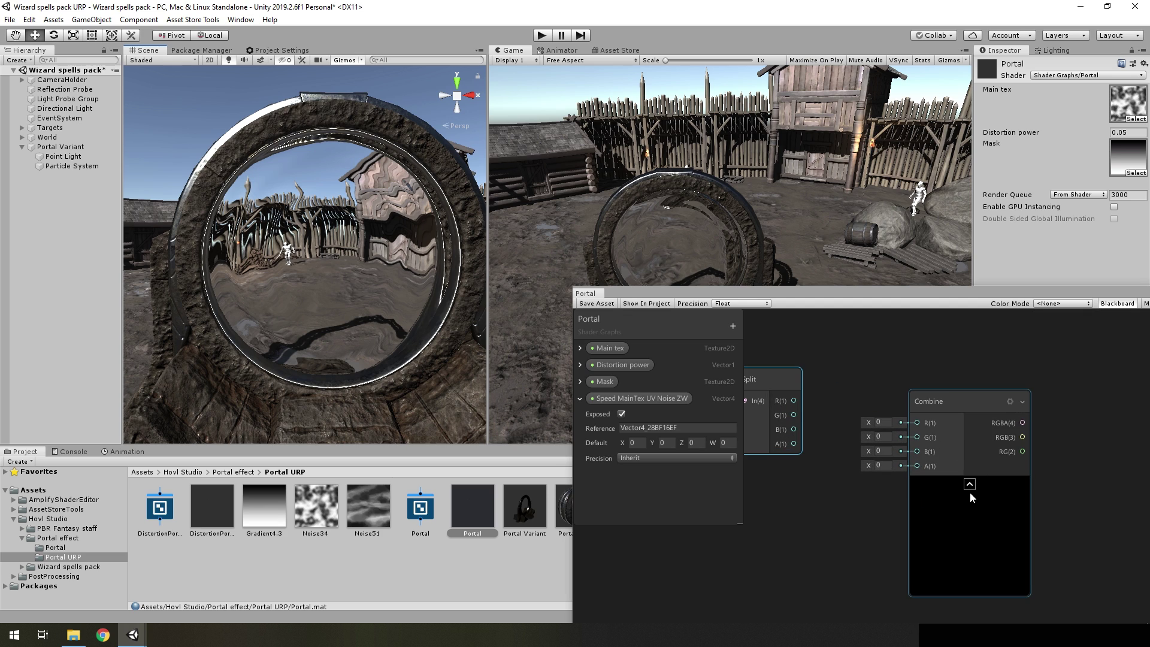
click(967, 484)
drag(793, 400, 916, 422)
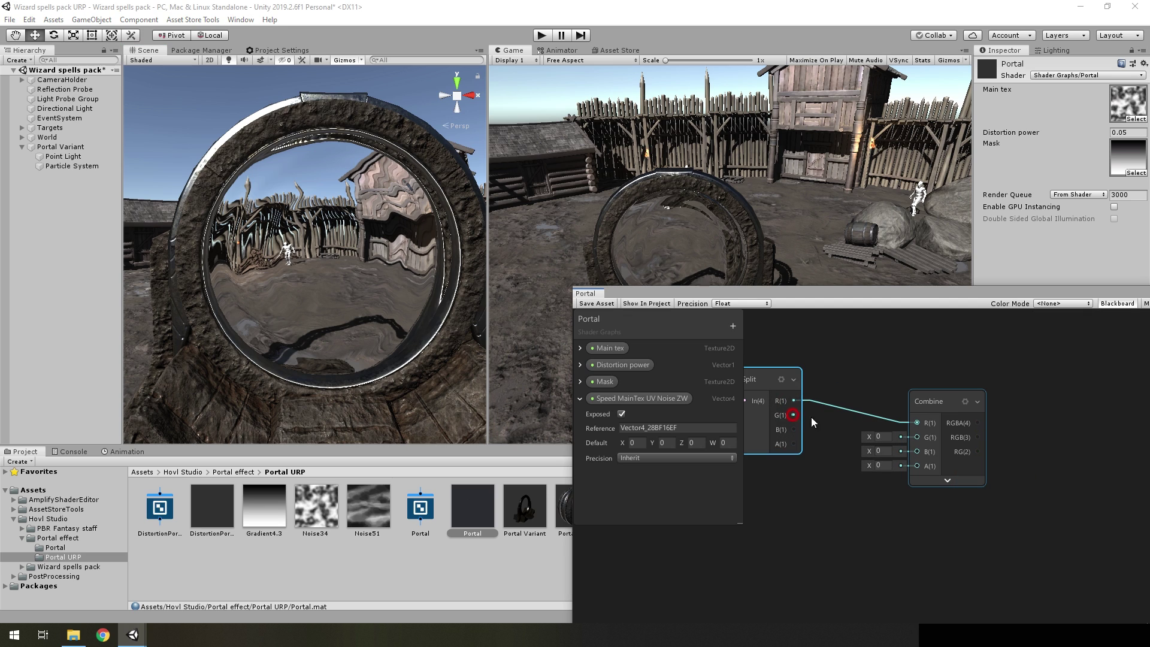
drag(793, 414, 916, 437)
Step: Rearrange the graph so Combine sits above Split, near Tiling And Offset
scroll(900, 387, down, 2)
scroll(893, 521, down, 2)
scroll(894, 521, up, 2)
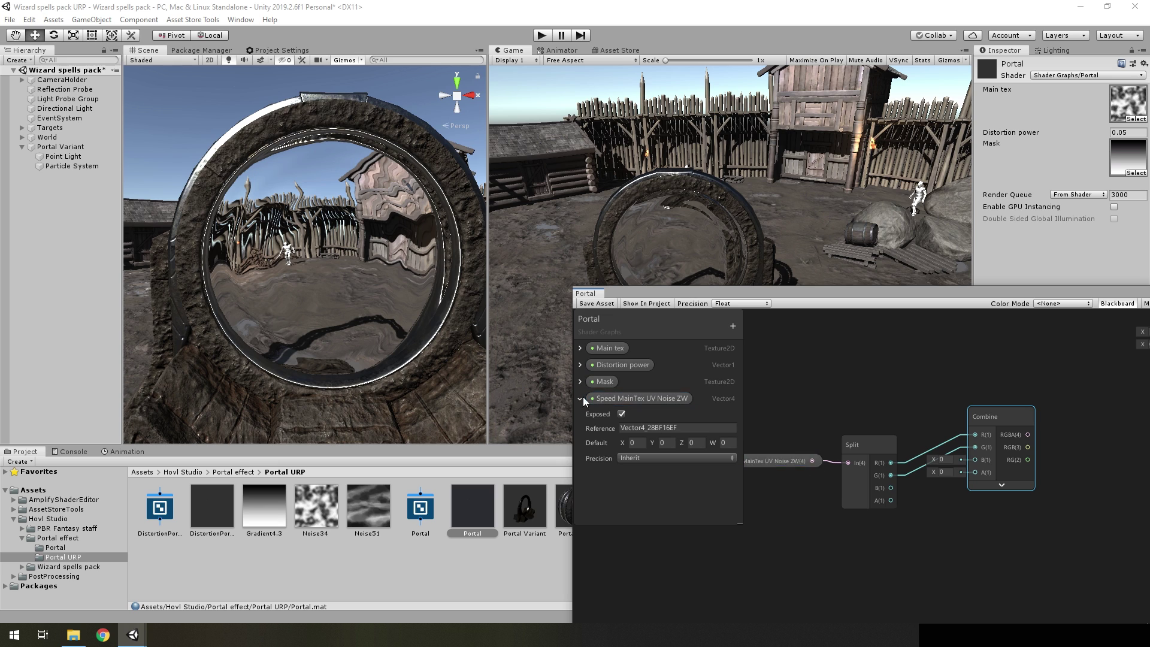
scroll(864, 488, down, 1)
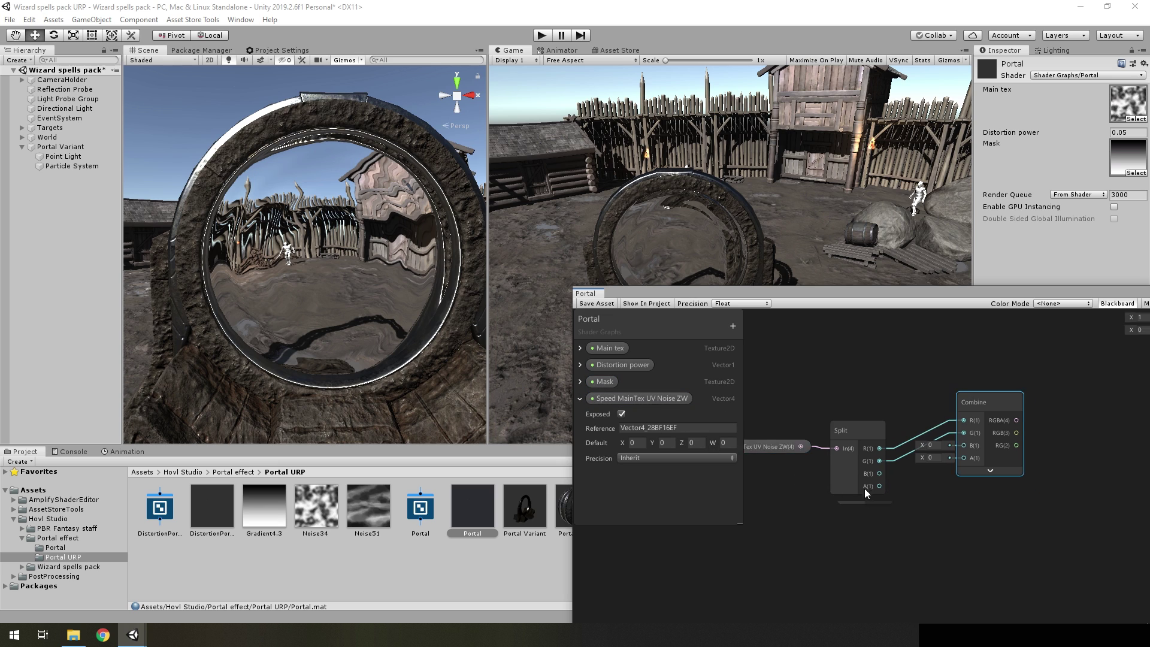
drag(965, 399, 977, 340)
scroll(979, 494, down, 2)
middle_drag(978, 494, 885, 426)
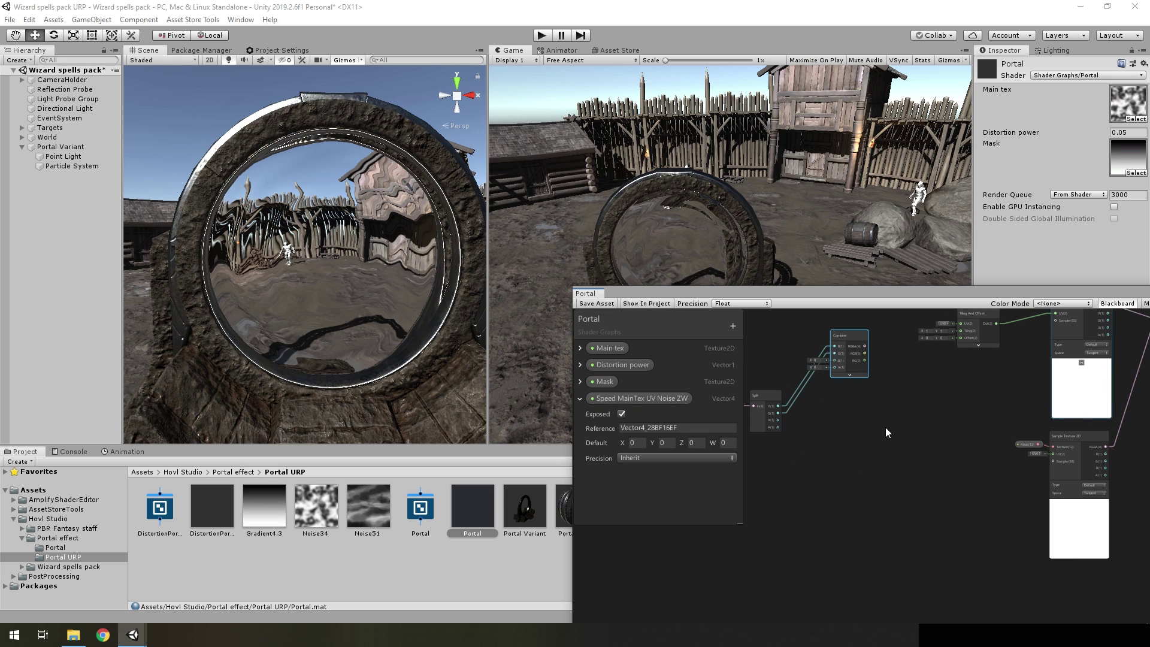
scroll(880, 362, down, 1)
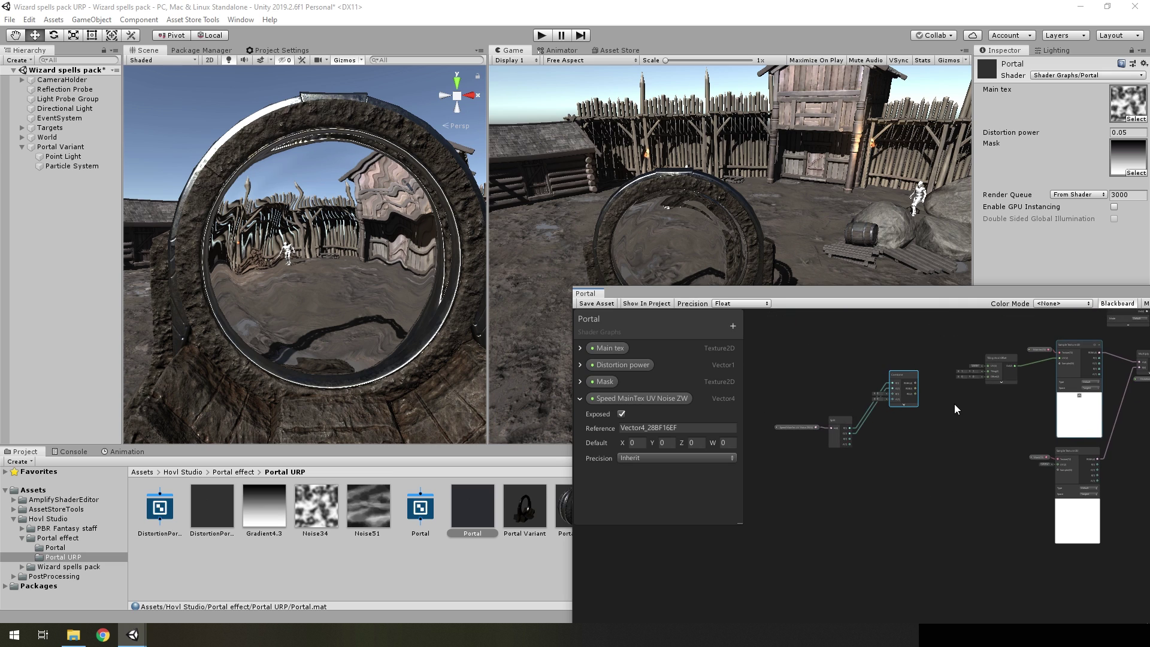
scroll(898, 401, up, 3)
middle_drag(868, 401, 884, 466)
scroll(917, 488, up, 2)
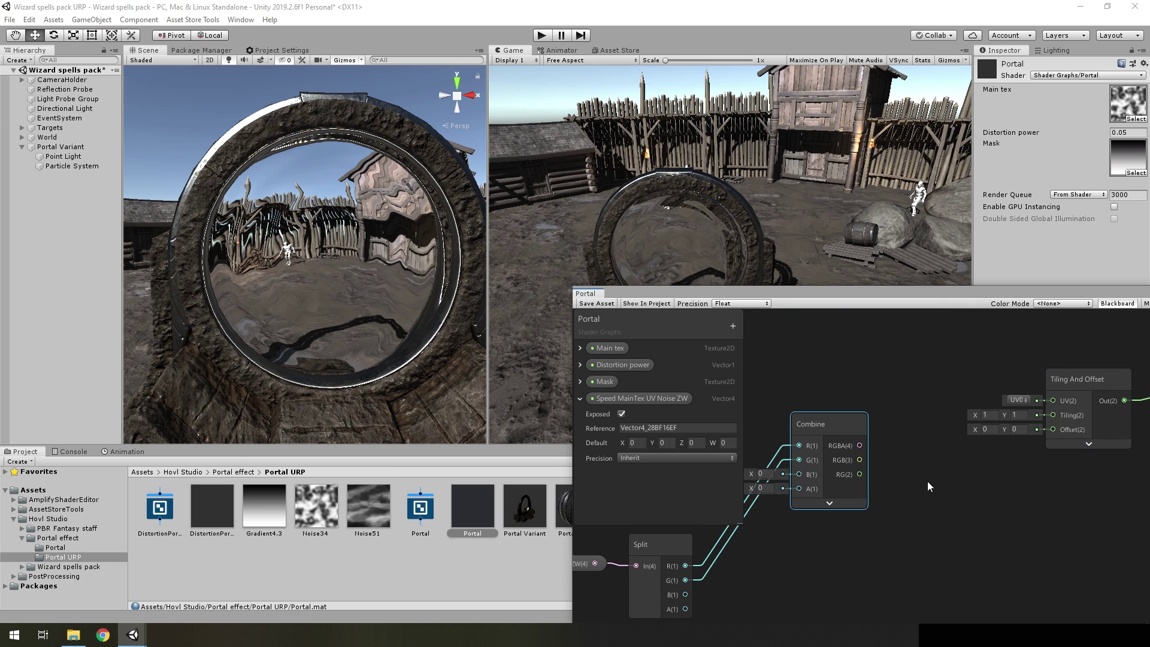
middle_drag(836, 483, 809, 438)
drag(810, 437, 771, 442)
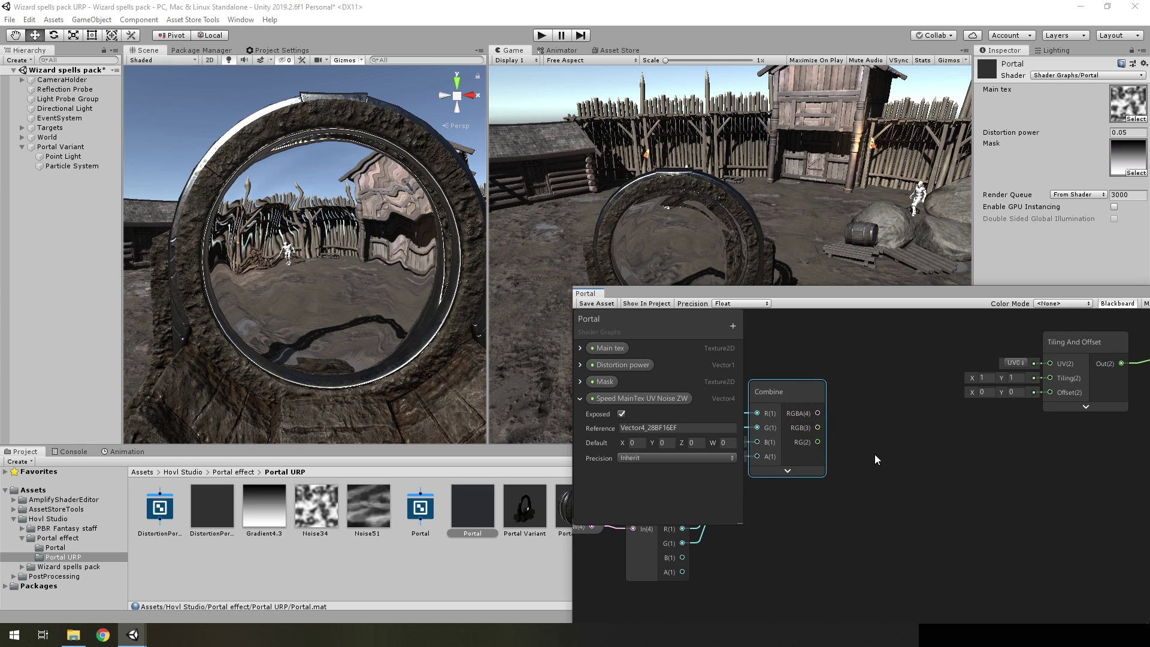
key(space)
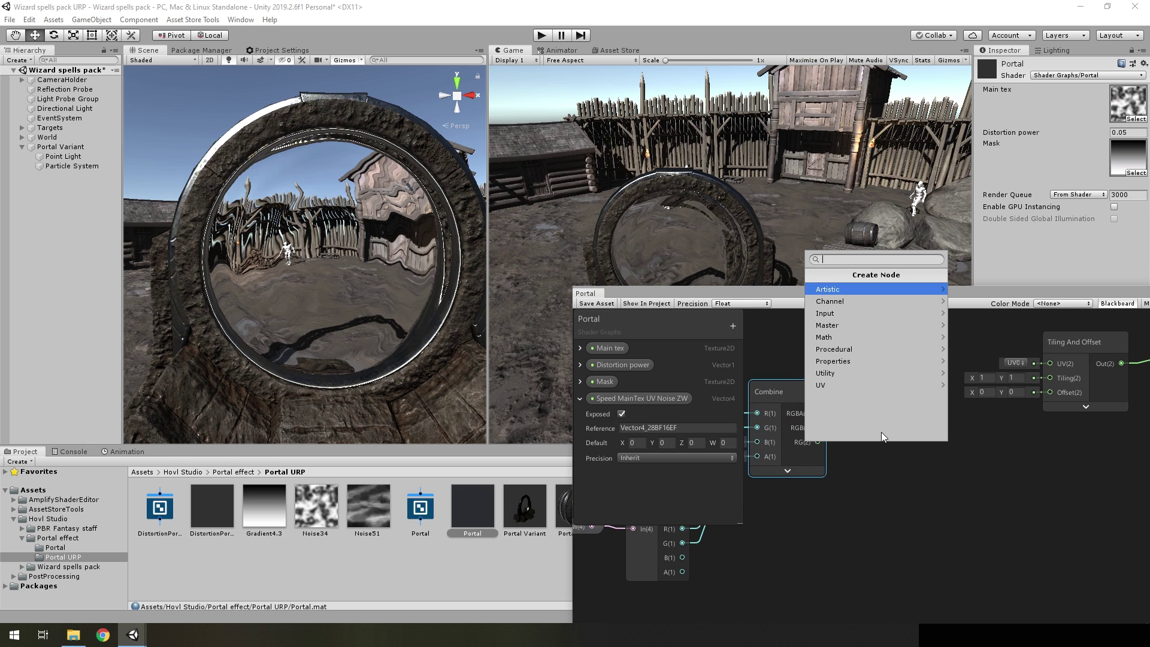
Step: Add a Multiply node beside Combine and feed Combine's RG output into its A input
text(MUL)
key(Return)
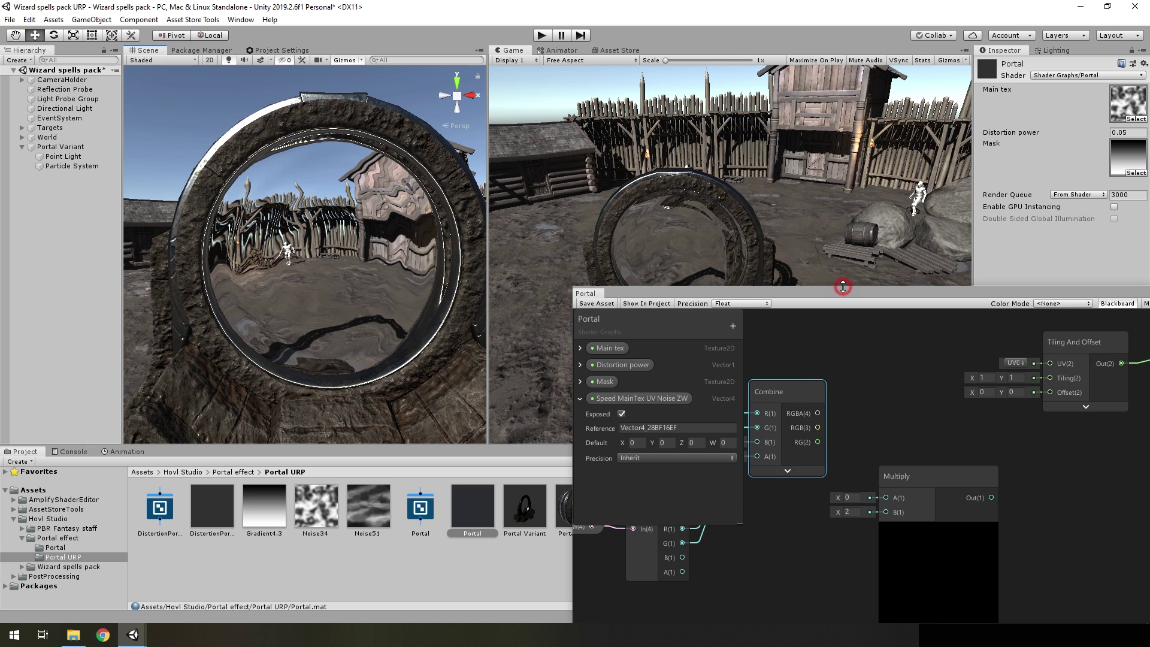
drag(910, 470, 916, 384)
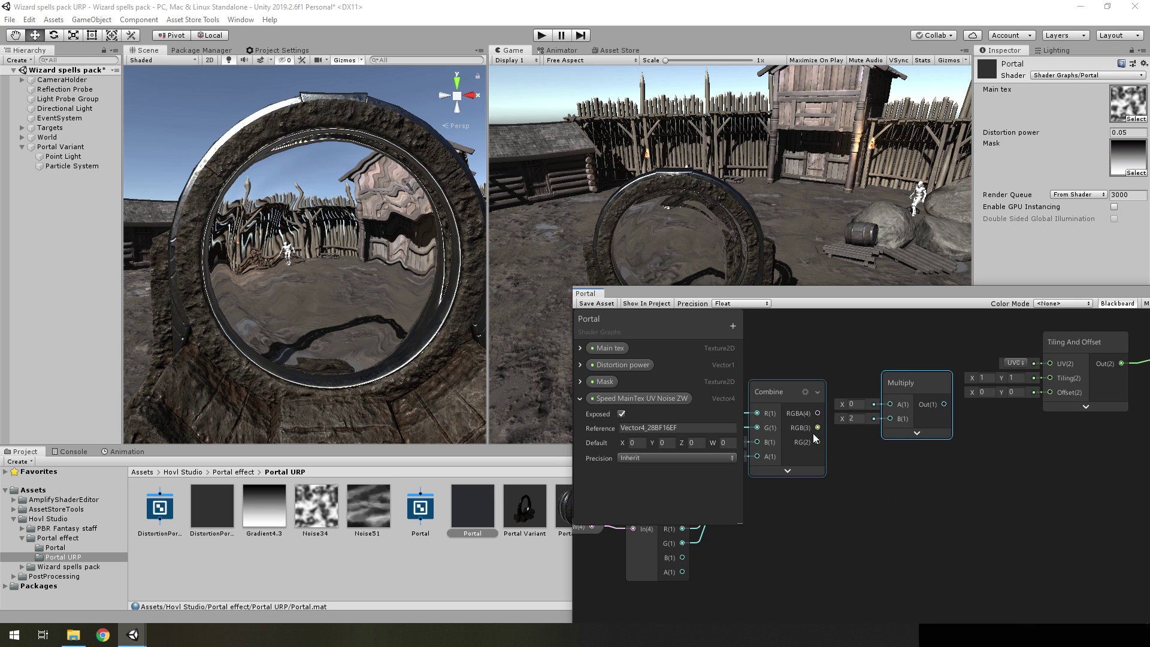
drag(817, 442, 890, 404)
click(853, 527)
Step: Multiply by a Time node, send the product into Tiling And Offset's Offset, and save the graph
key(space)
text(time)
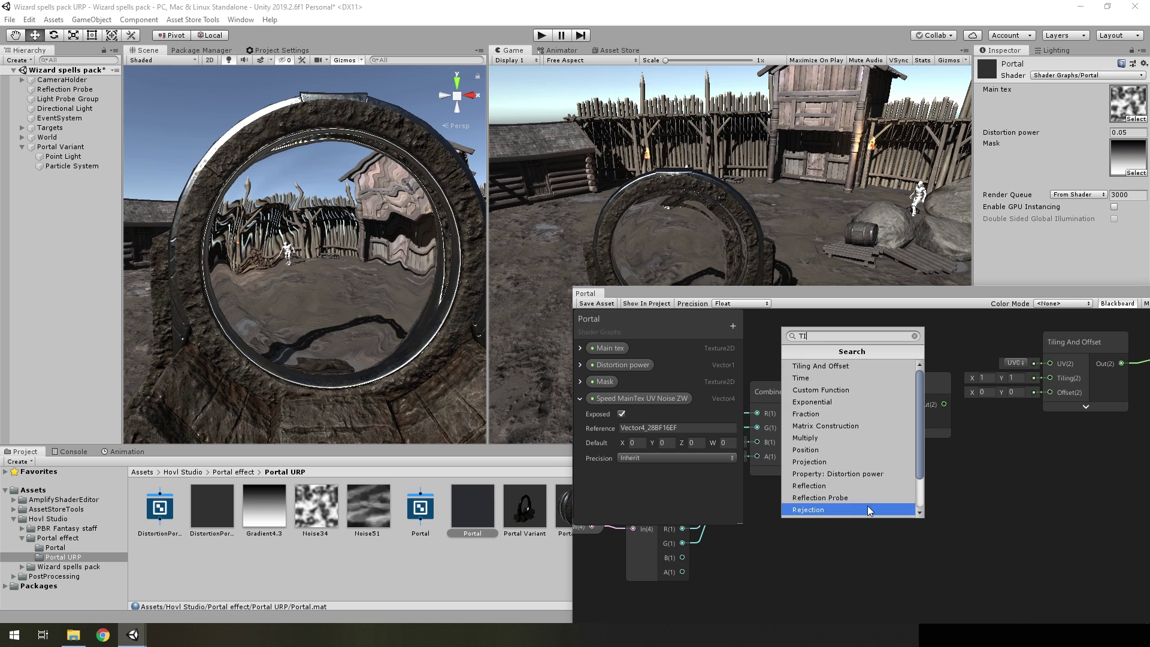
click(811, 377)
mouse_move(897, 552)
mouse_down()
mouse_move(789, 494)
mouse_move(896, 418)
mouse_up()
middle_drag(926, 420, 868, 445)
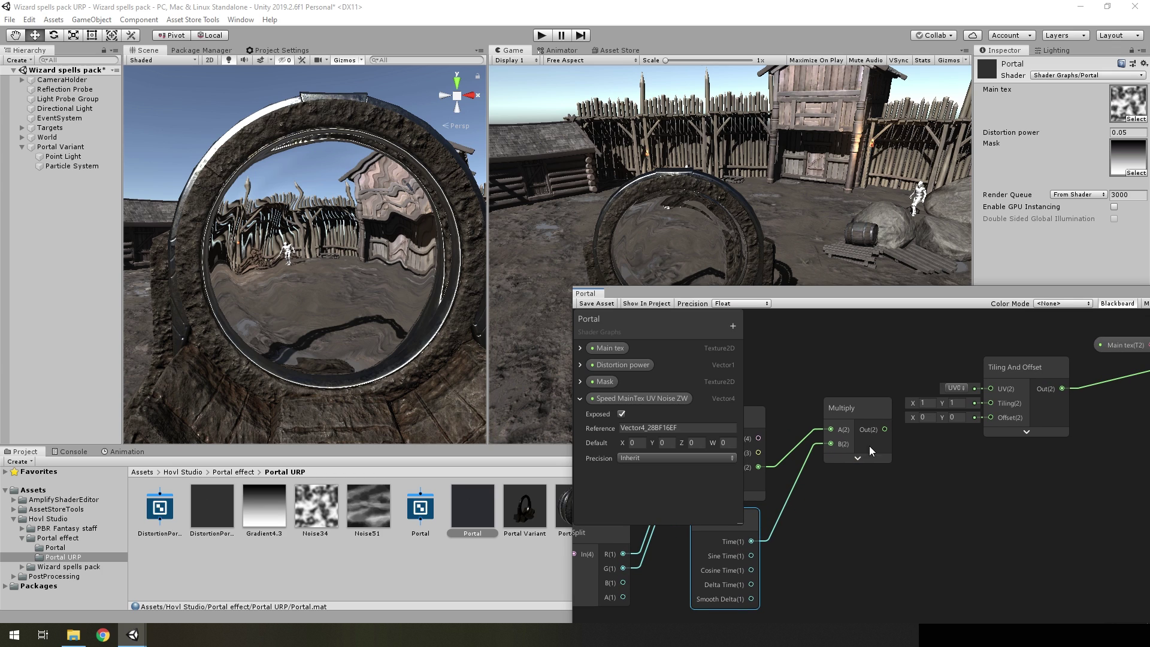
drag(884, 429, 991, 418)
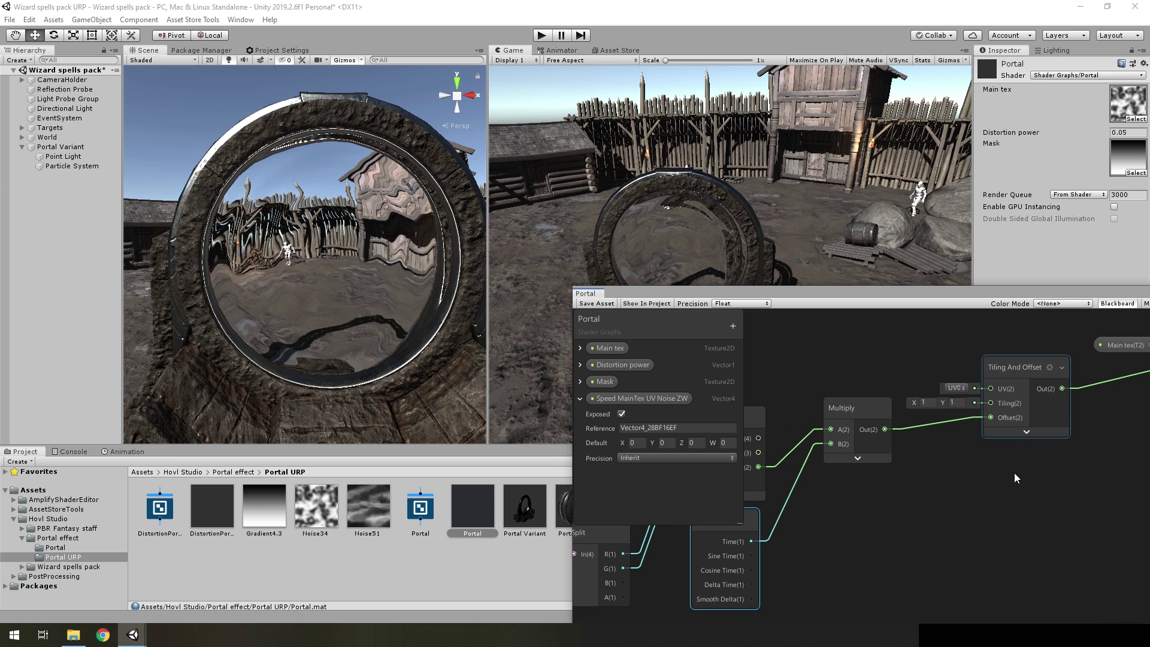
scroll(1014, 472, down, 3)
click(607, 304)
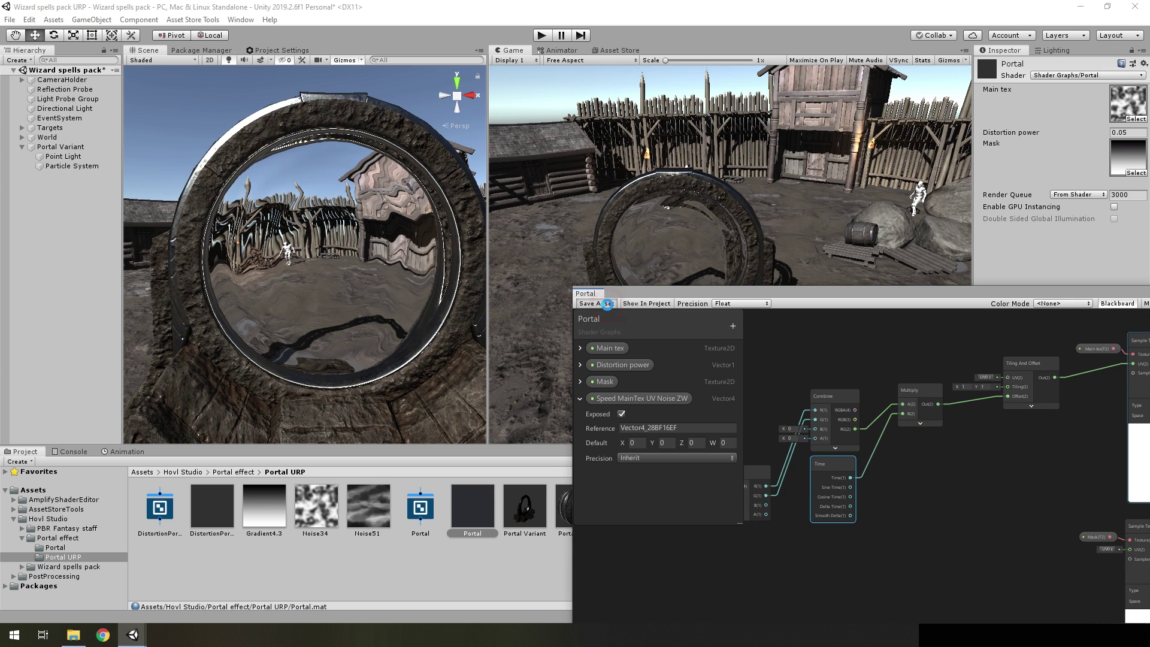
Step: Set the Portal material's Speed MainTex UV Noise ZW Y value to -0.5
drag(633, 291, 678, 479)
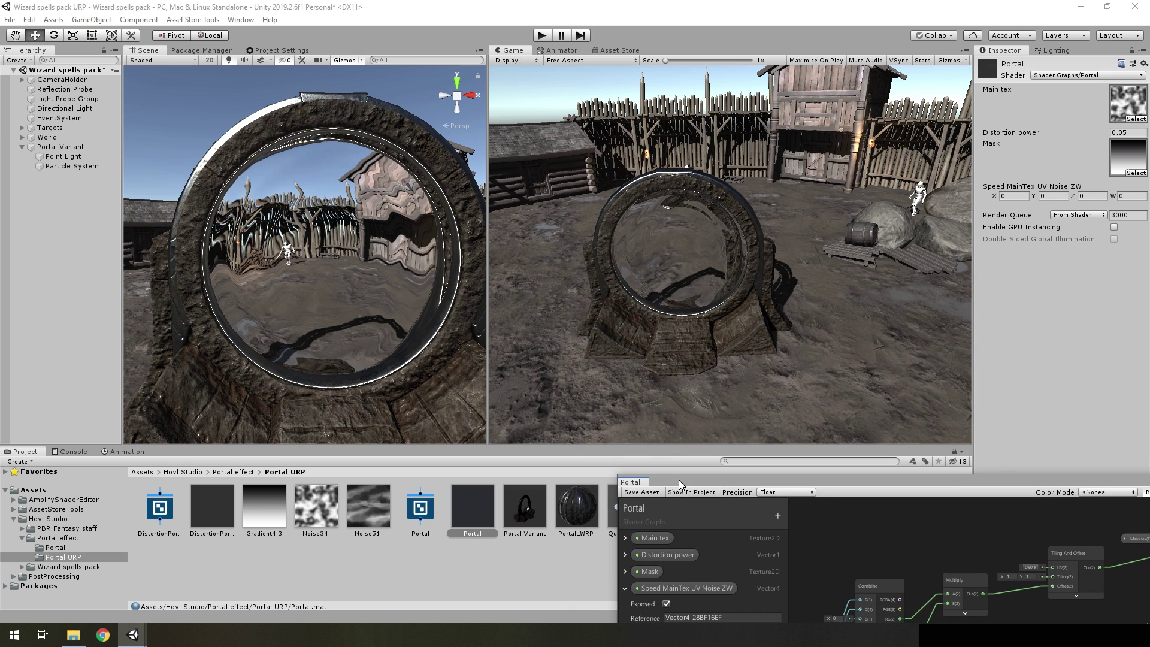
click(1052, 196)
text(.)
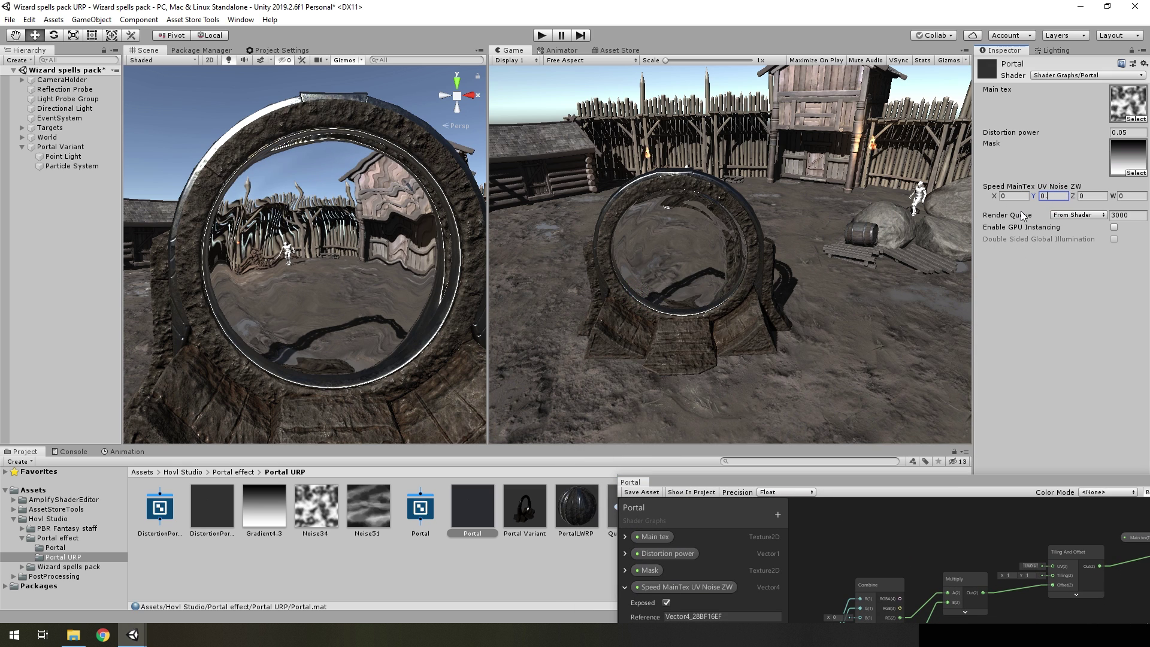
text(5)
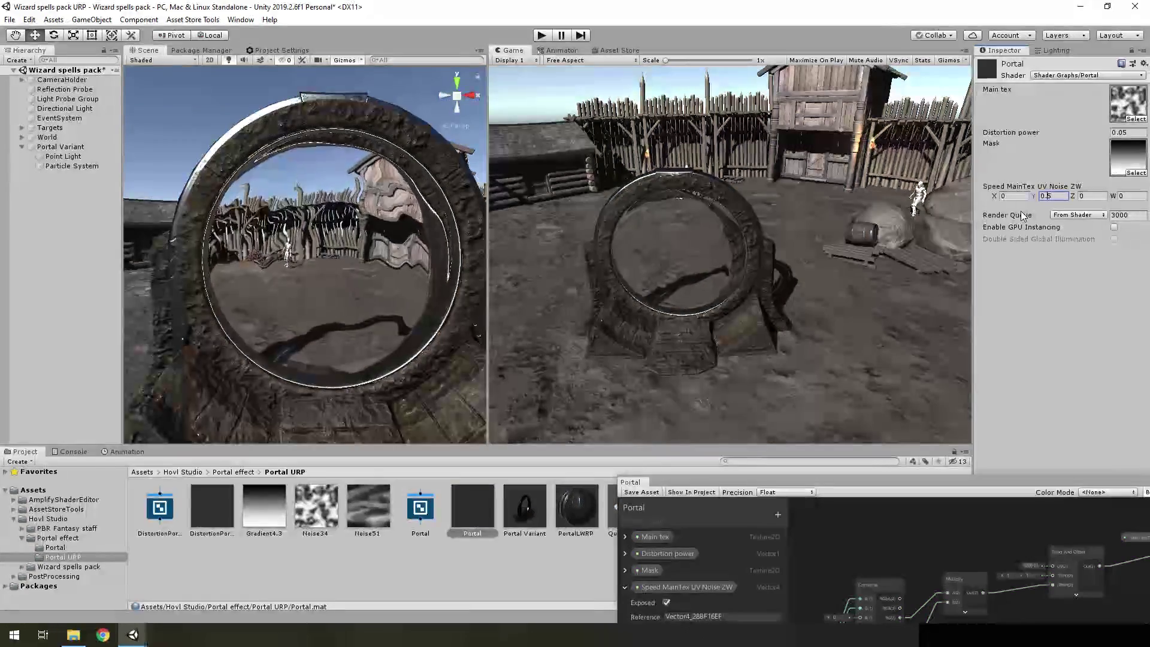
key(Home)
text(-)
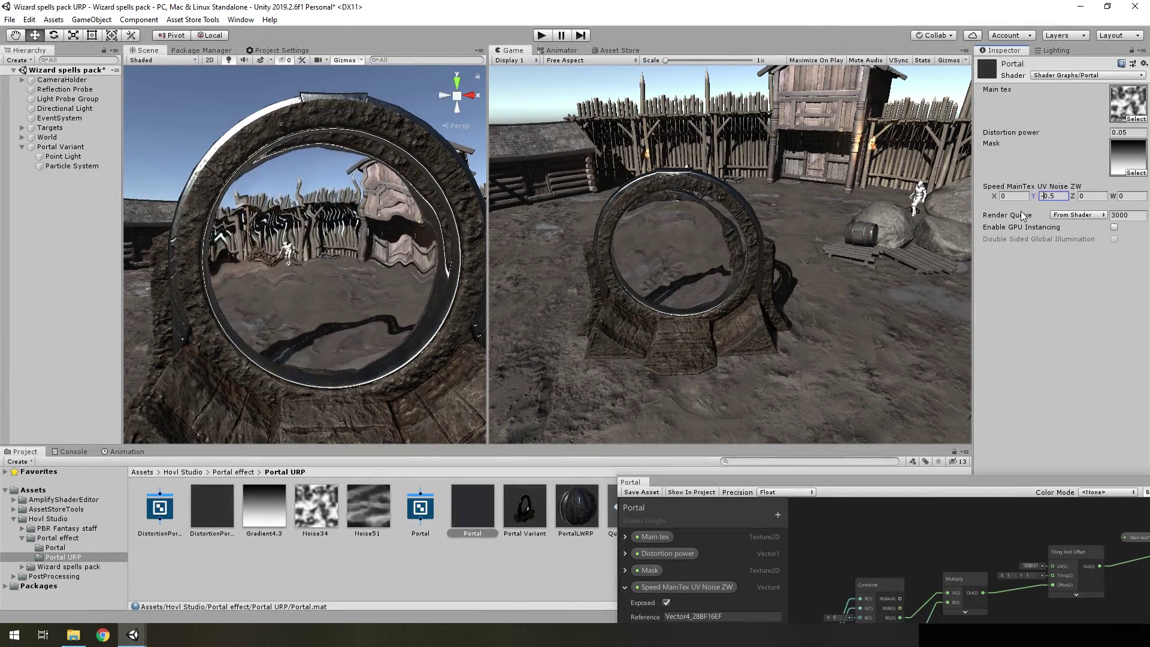
alt+drag(464, 303, 431, 299)
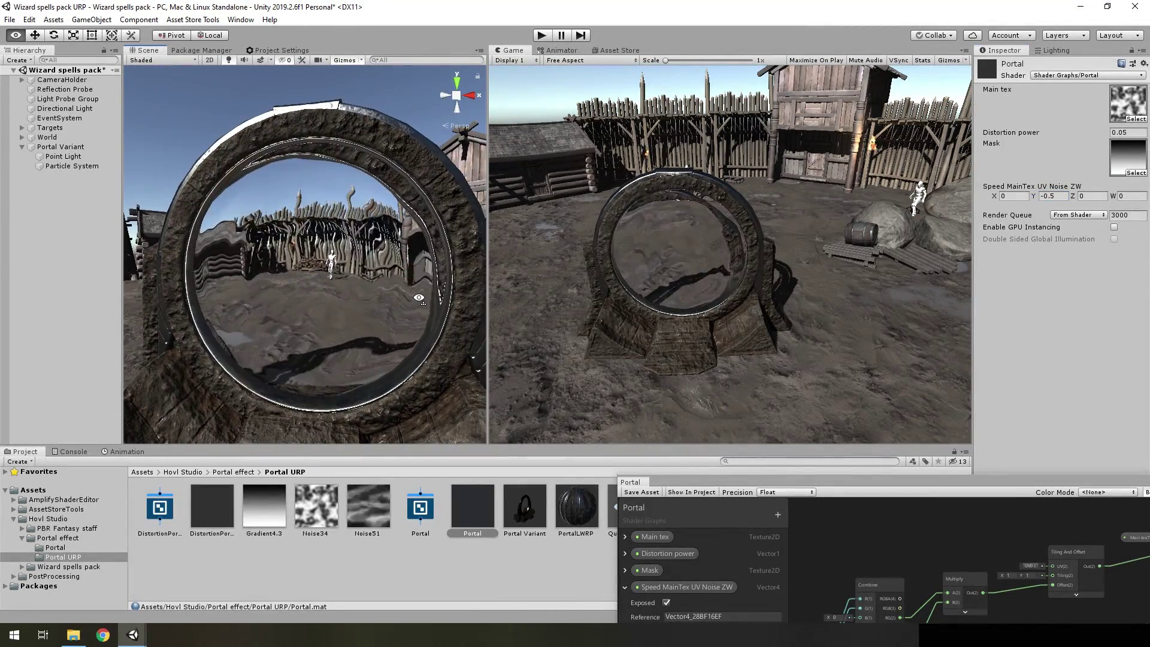
drag(858, 481, 722, 221)
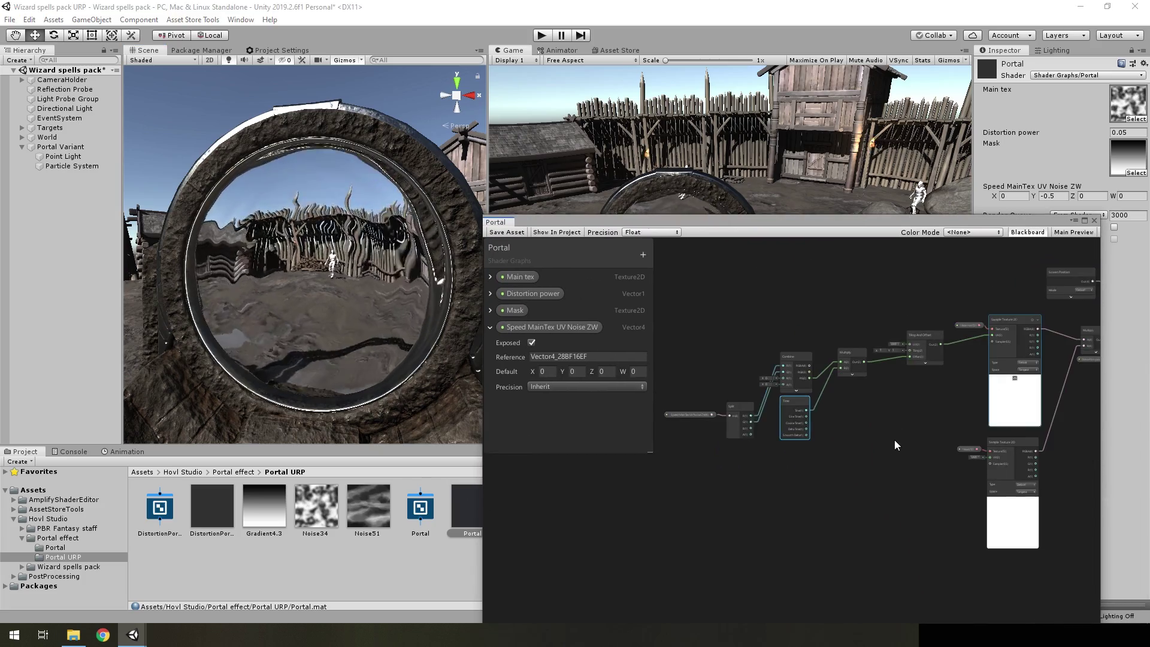
Step: Orbit the Scene view to check the scrolling portal, then open the Blackboard's property type list
mouse_move(414, 281)
alt+mouse_down()
mouse_move(461, 282)
mouse_move(359, 282)
alt+mouse_up()
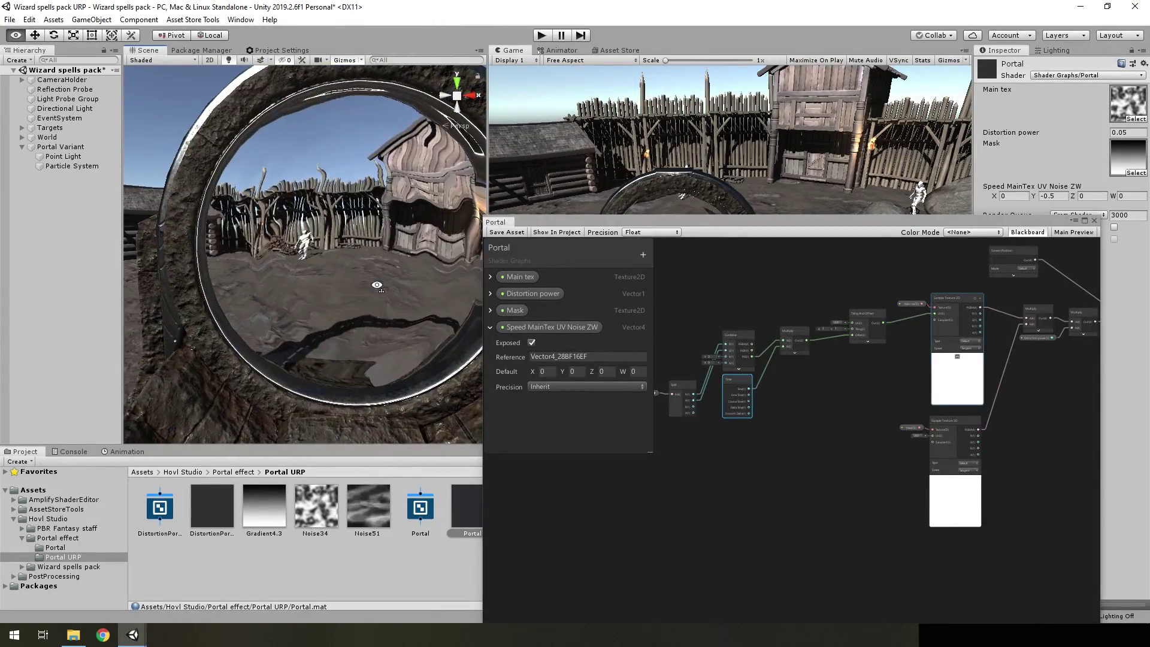
scroll(778, 412, up, 2)
middle_drag(778, 412, 877, 362)
scroll(877, 363, down, 2)
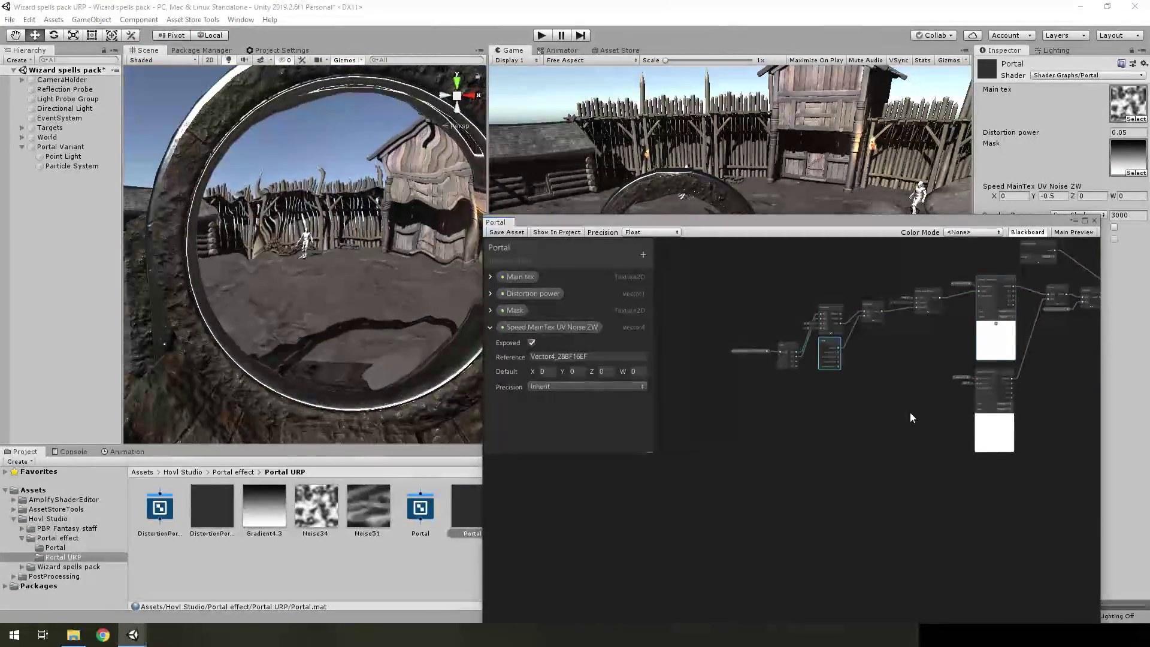
middle_drag(911, 411, 877, 395)
key(space)
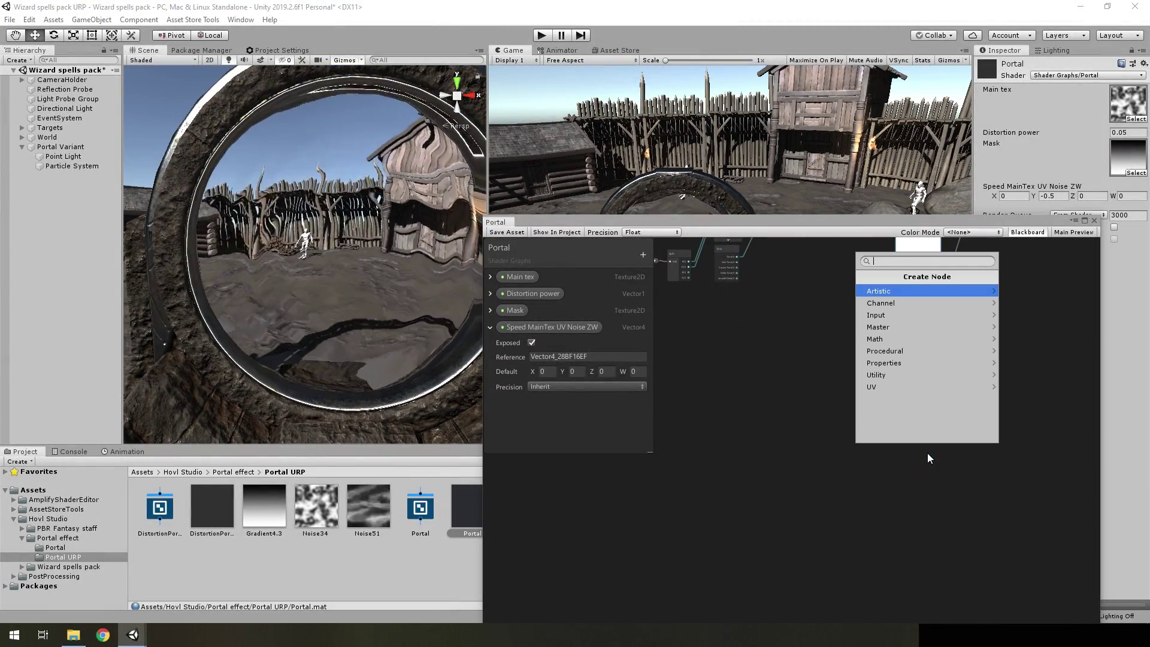
click(729, 358)
click(643, 254)
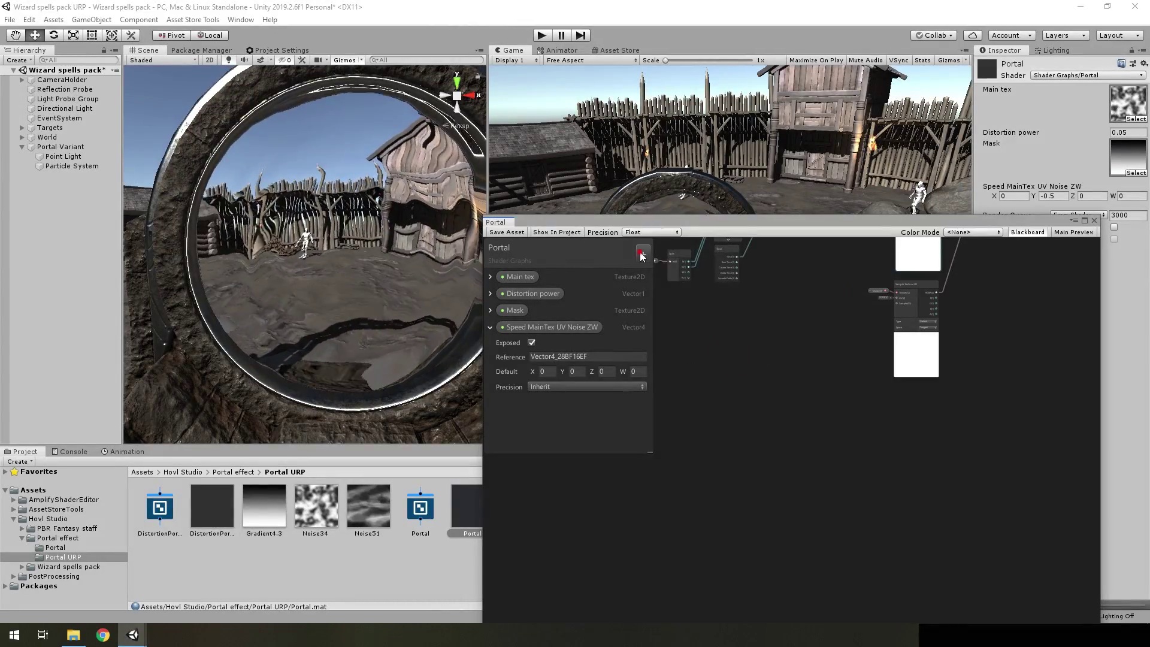
Step: Create a Texture2D property named 'Noise' and place it in the graph
click(693, 327)
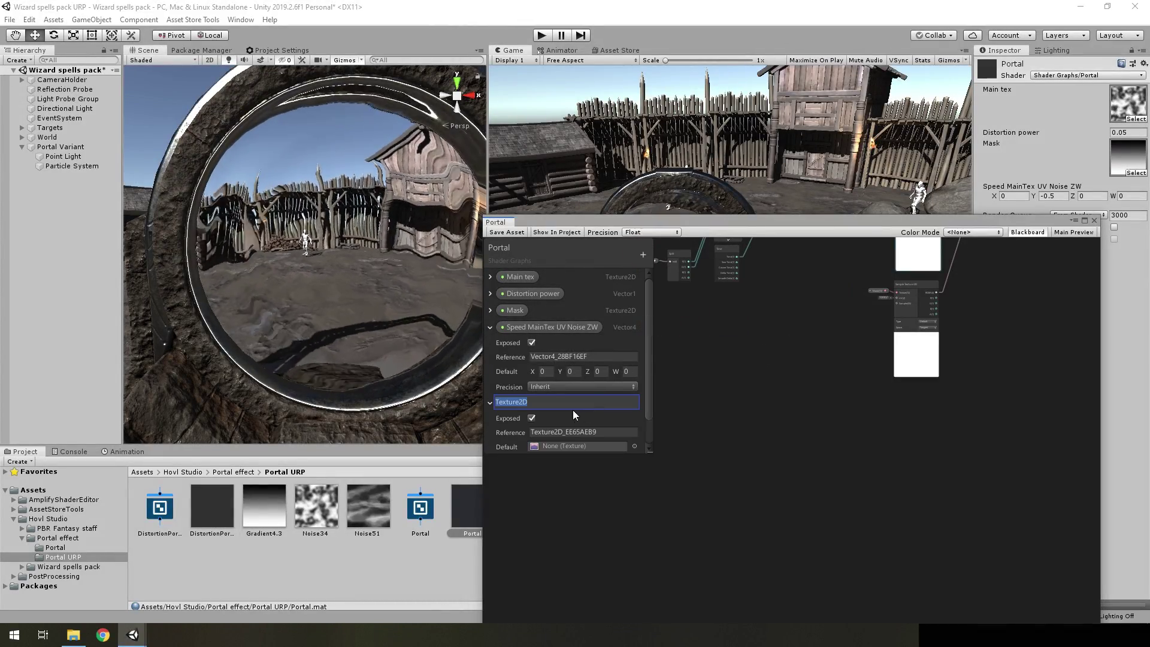
text(nOI)
key(BackSpace)
key(BackSpace)
key(BackSpace)
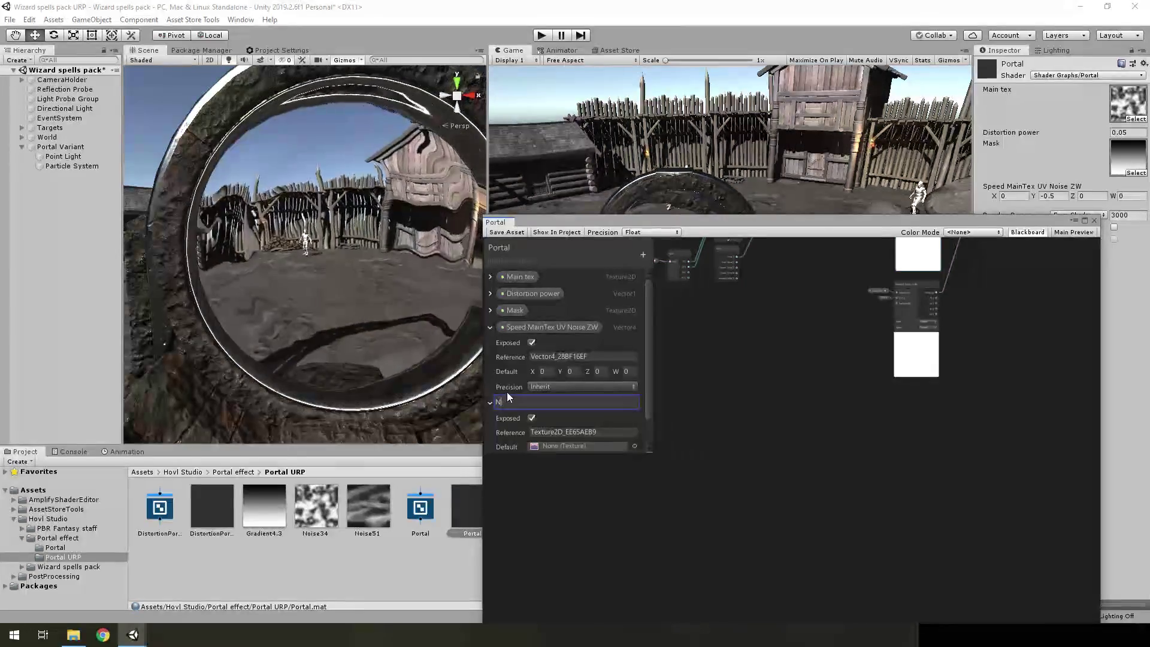
text(Noise)
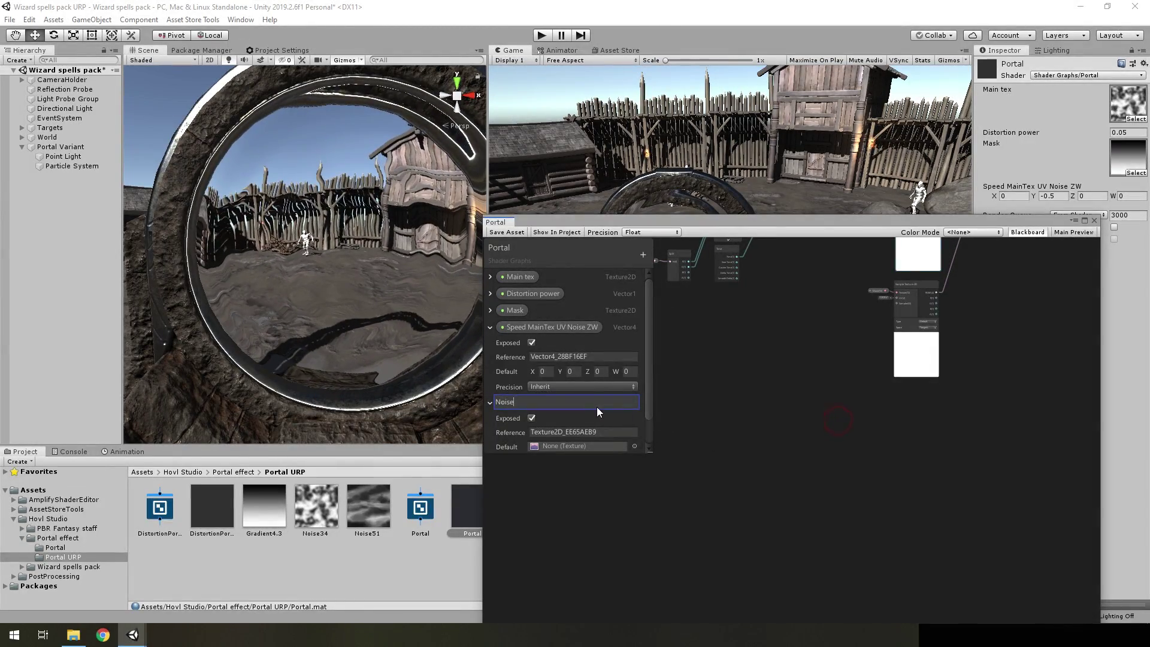
mouse_move(515, 402)
mouse_down()
mouse_move(823, 397)
mouse_move(821, 434)
mouse_up()
Step: Duplicate the Sample Texture 2D node below the original and plug Noise into its texture input
scroll(905, 418, up, 3)
click(873, 339)
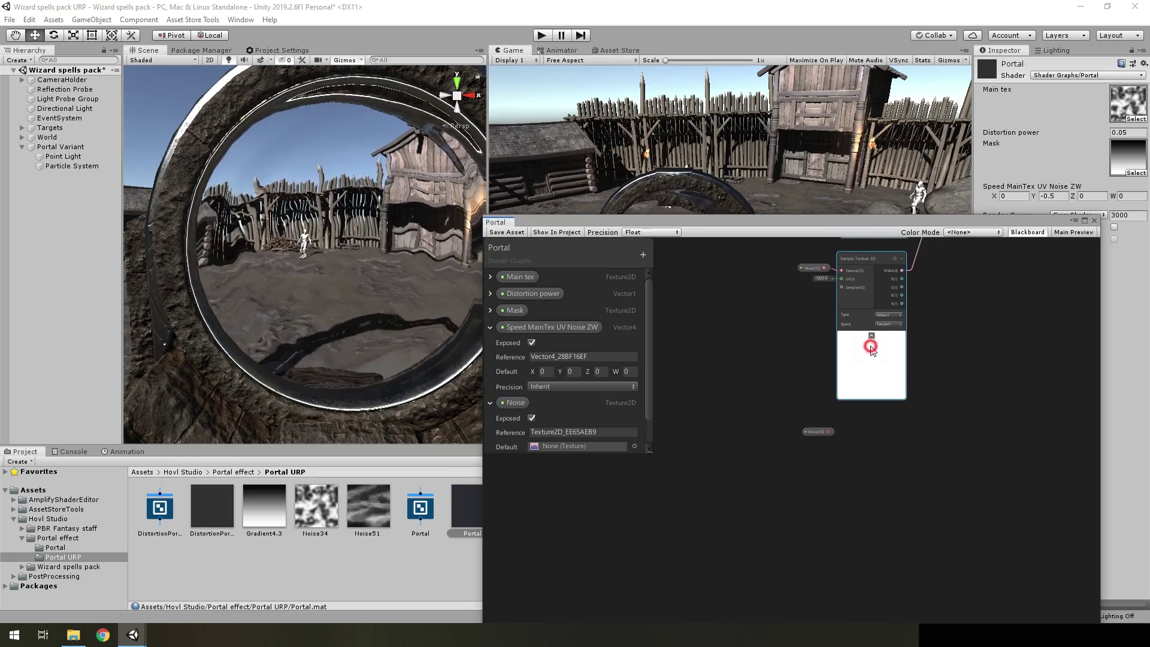
click(866, 357)
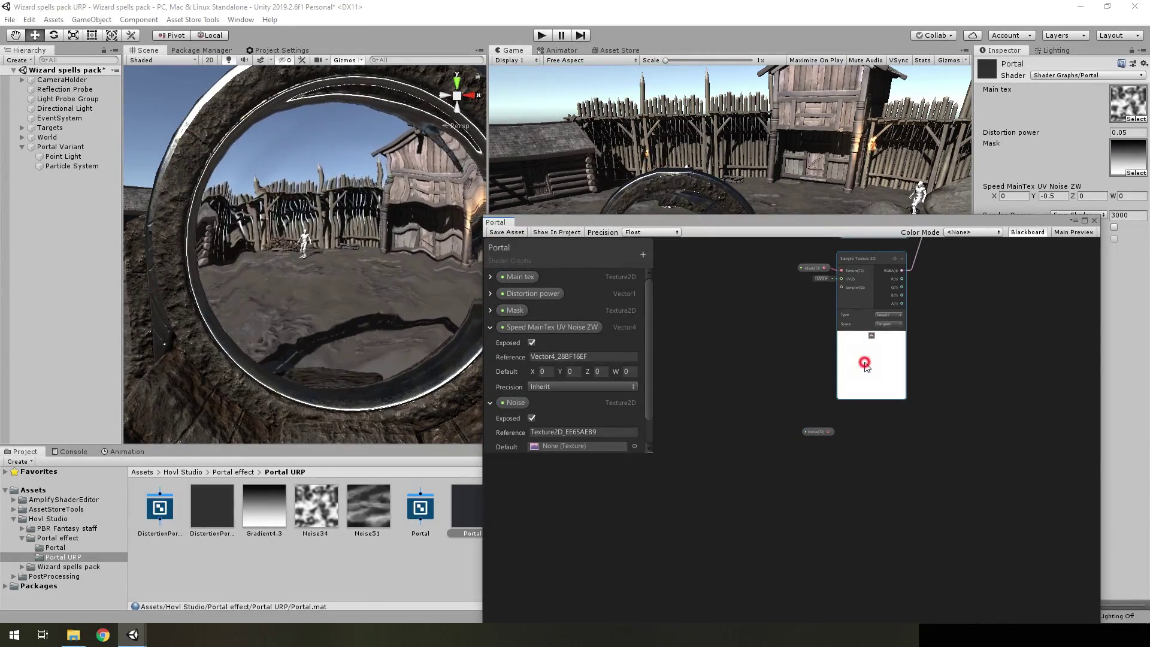
key(ctrl+d)
click(878, 366)
drag(876, 426, 878, 534)
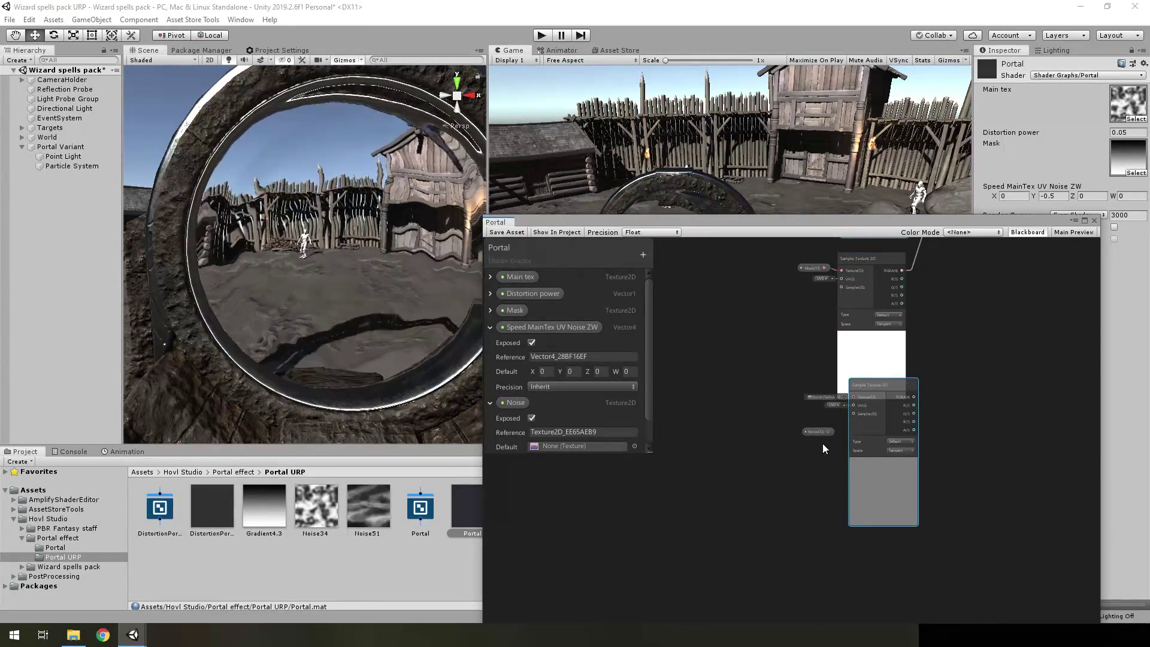
drag(828, 431, 853, 400)
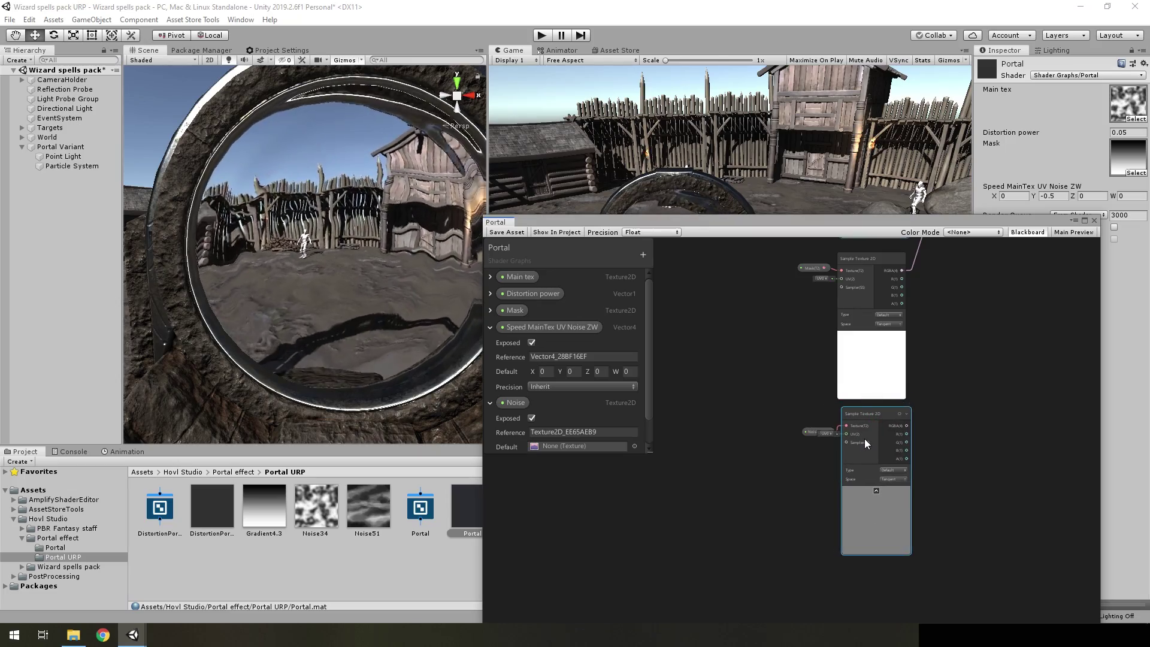
click(817, 432)
key(a)
Step: Multiply the middle texture sample by the noise sample using a duplicated Multiply node
scroll(808, 469, down, 3)
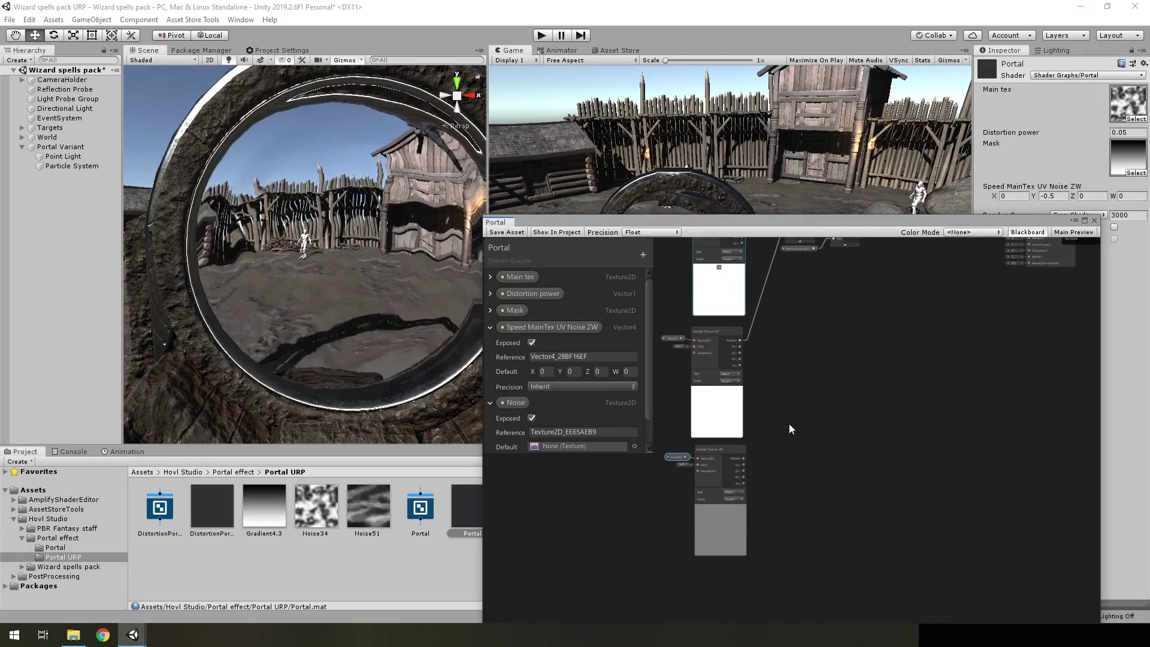
scroll(788, 423, down, 2)
scroll(799, 396, down, 2)
click(803, 296)
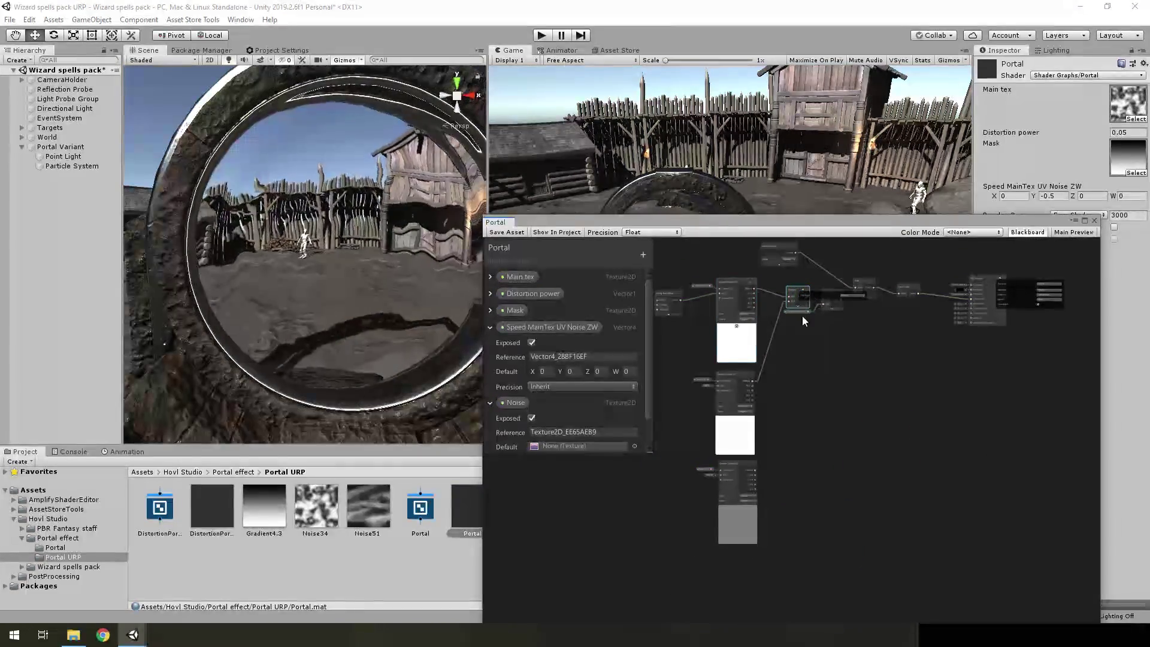
key(ctrl+d)
drag(803, 300, 807, 423)
scroll(809, 426, up, 3)
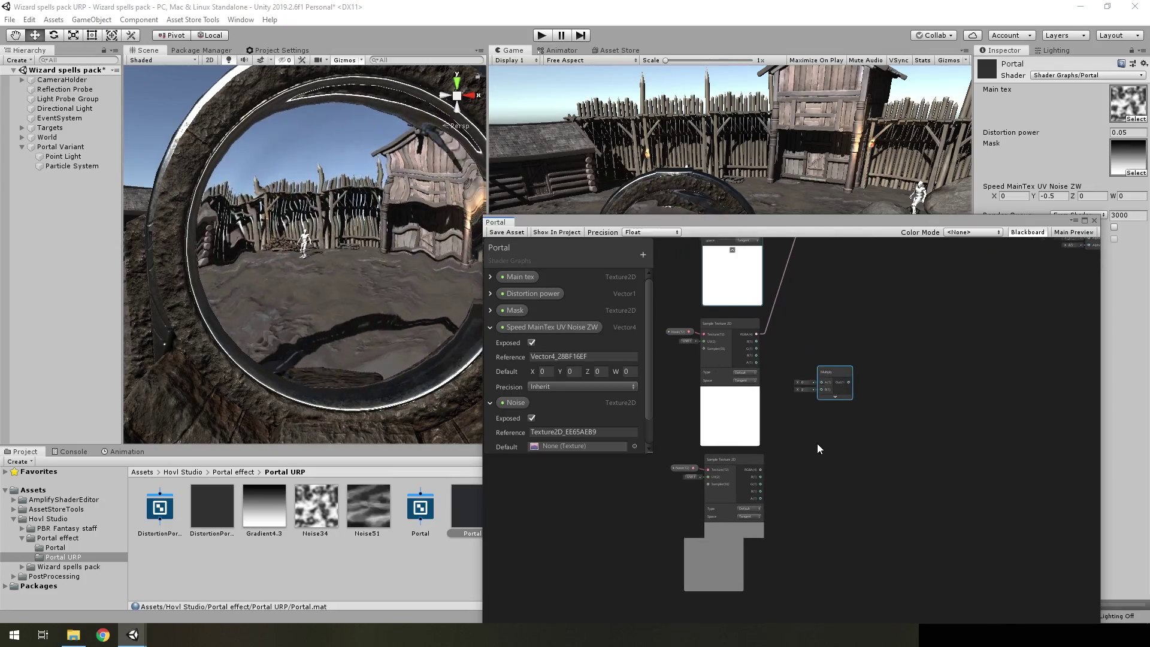
drag(776, 328, 834, 375)
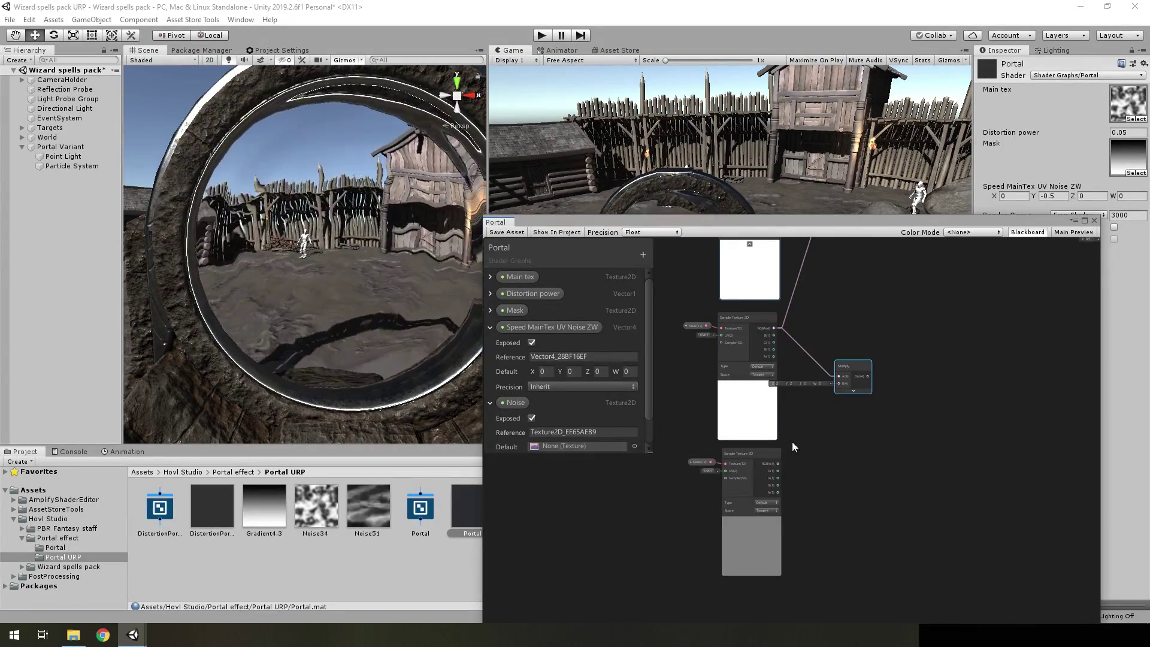
drag(778, 462, 839, 383)
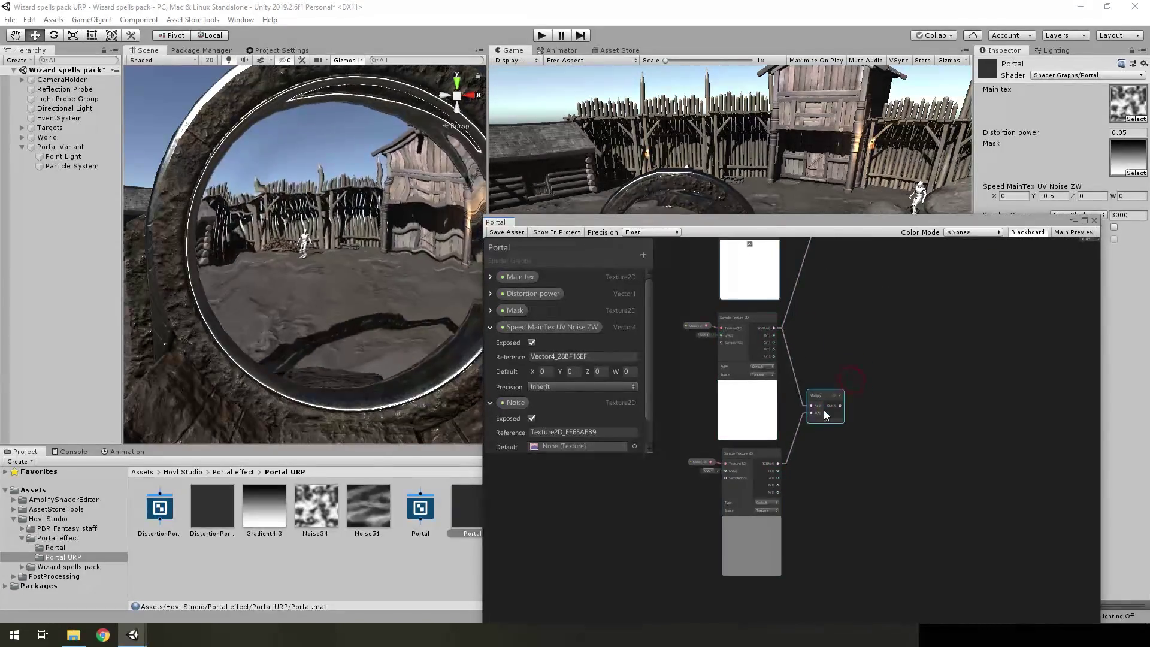
scroll(868, 425, down, 5)
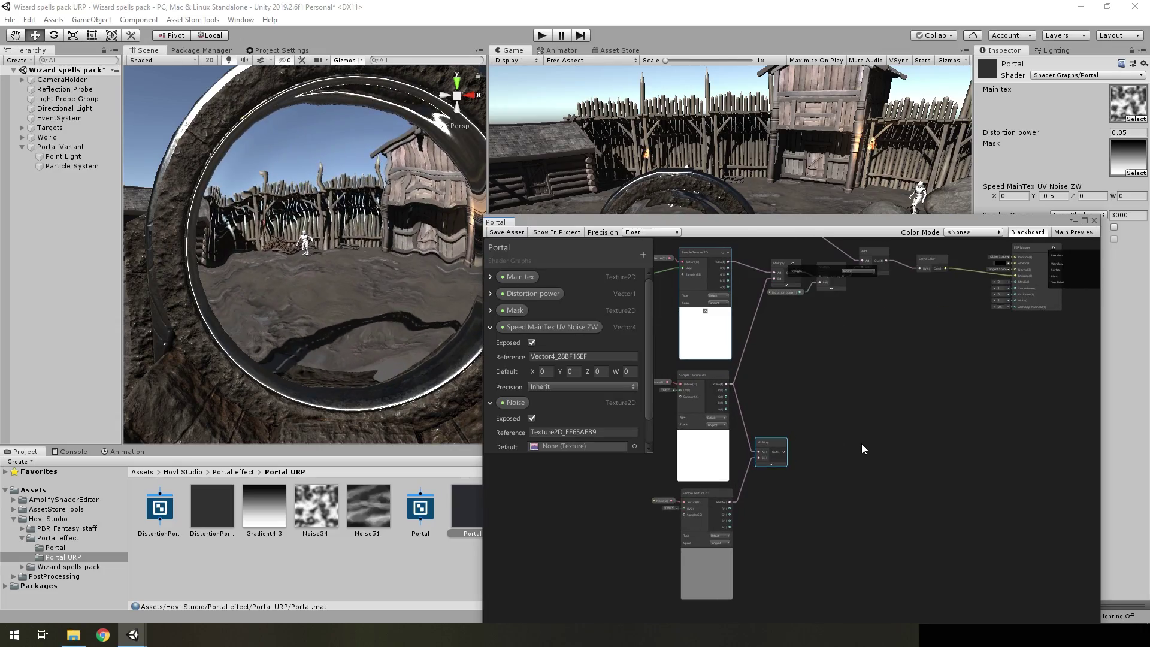
Step: Add a new Multiply node with the noise product feeding its A input
key(space)
text(my)
key(BackSpace)
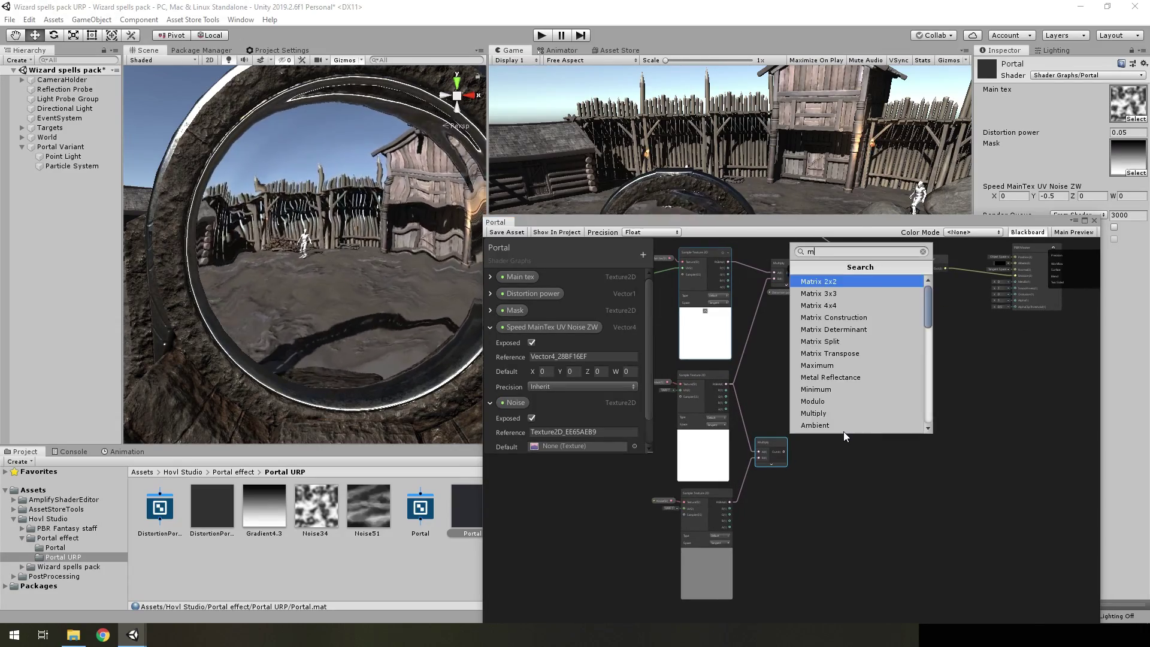
text(ul)
click(823, 282)
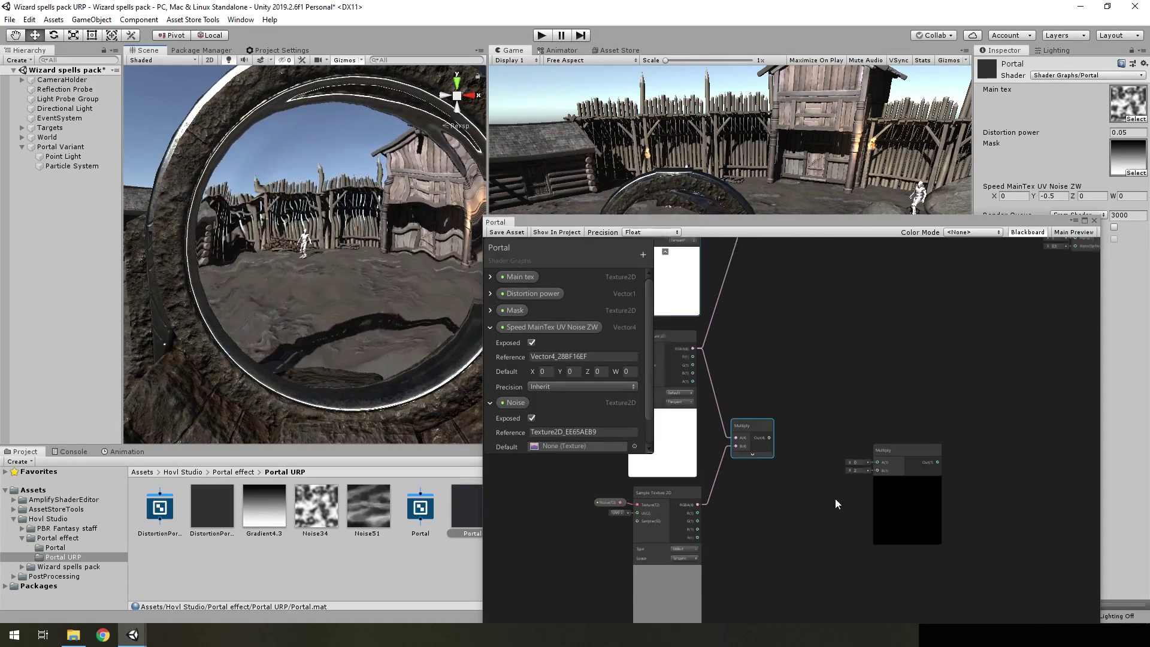
scroll(833, 497, up, 3)
drag(760, 428, 847, 414)
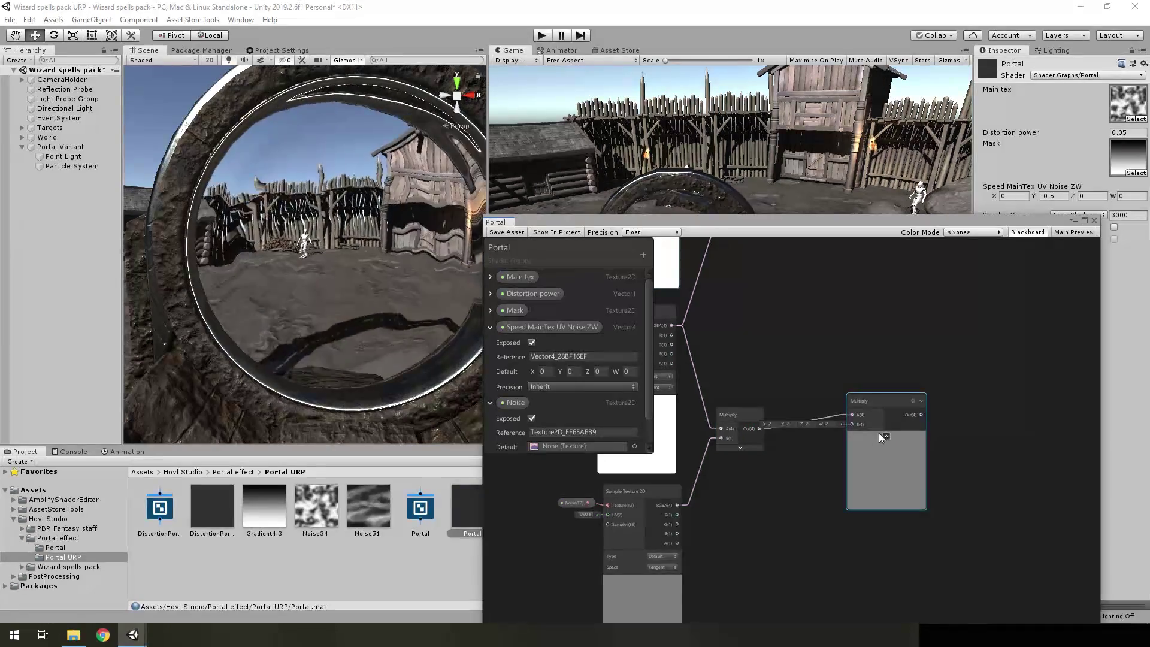
click(491, 325)
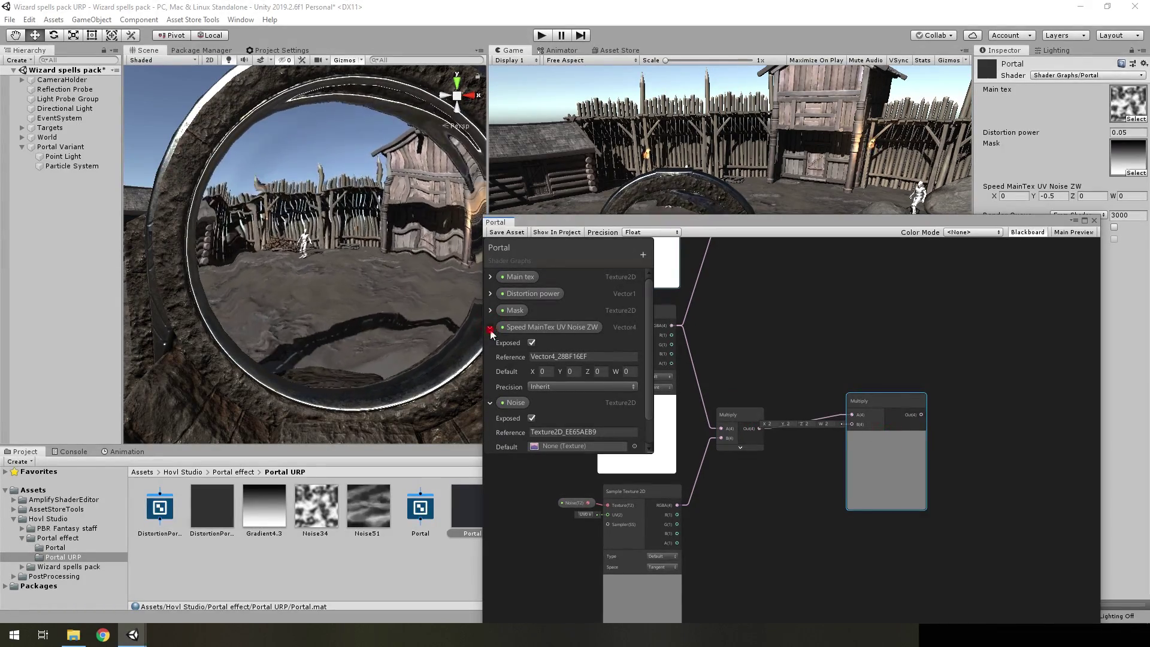
Step: Create a Color property and wire it into the new Multiply's B input
click(490, 327)
click(490, 343)
click(645, 254)
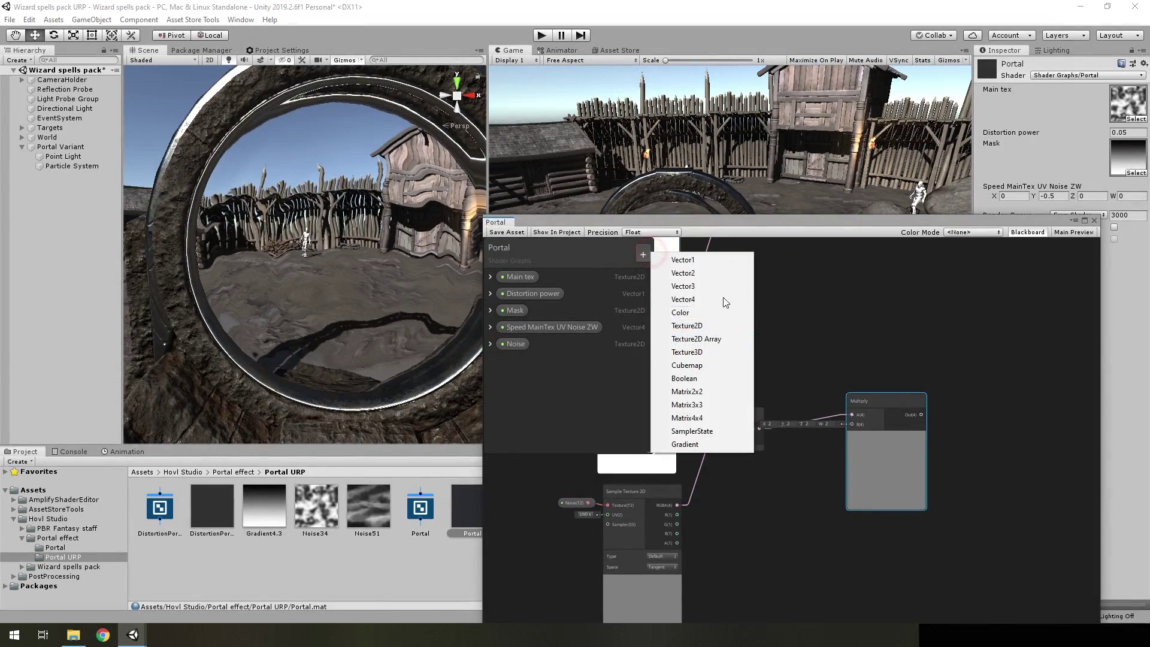
click(728, 310)
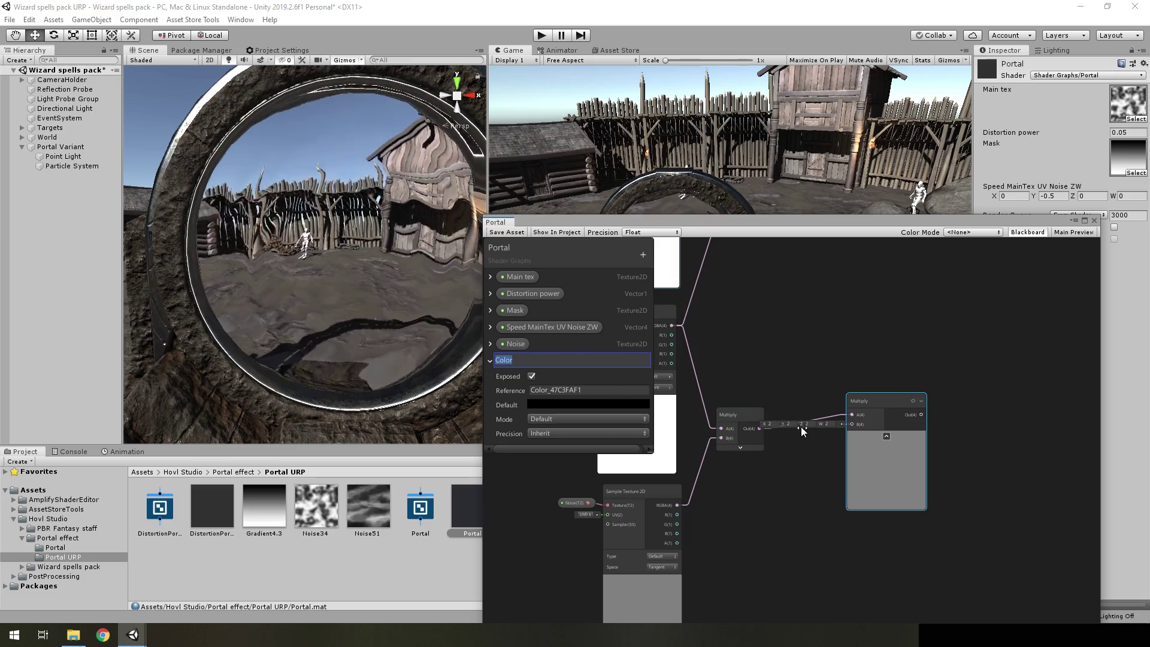
key(Return)
click(557, 405)
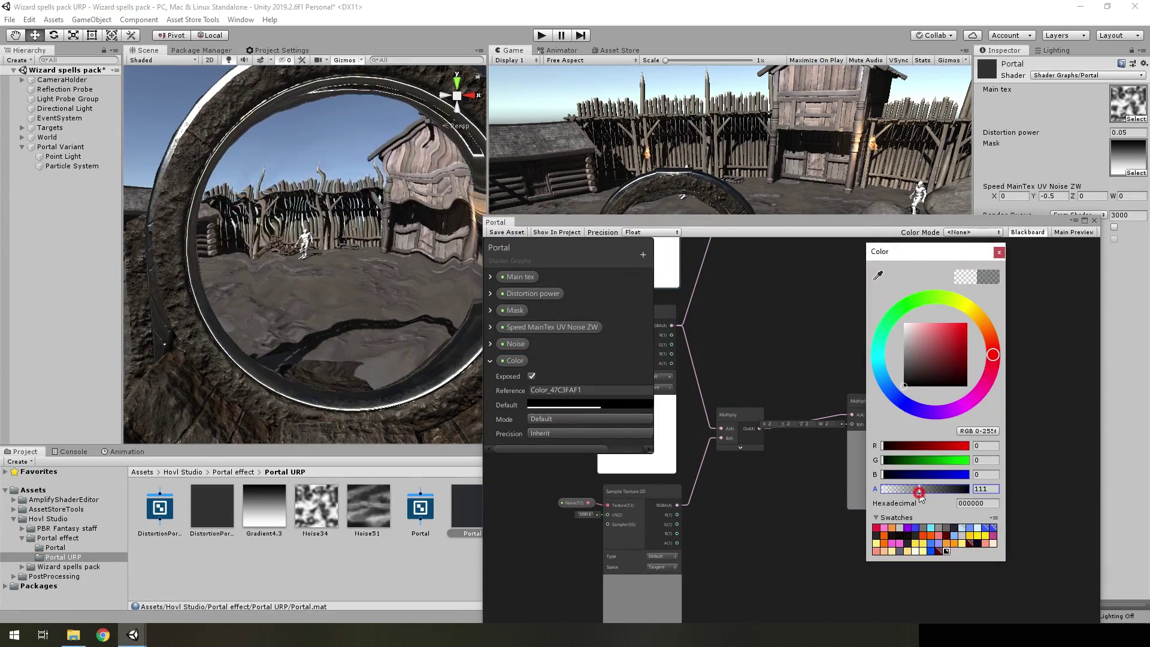
click(778, 505)
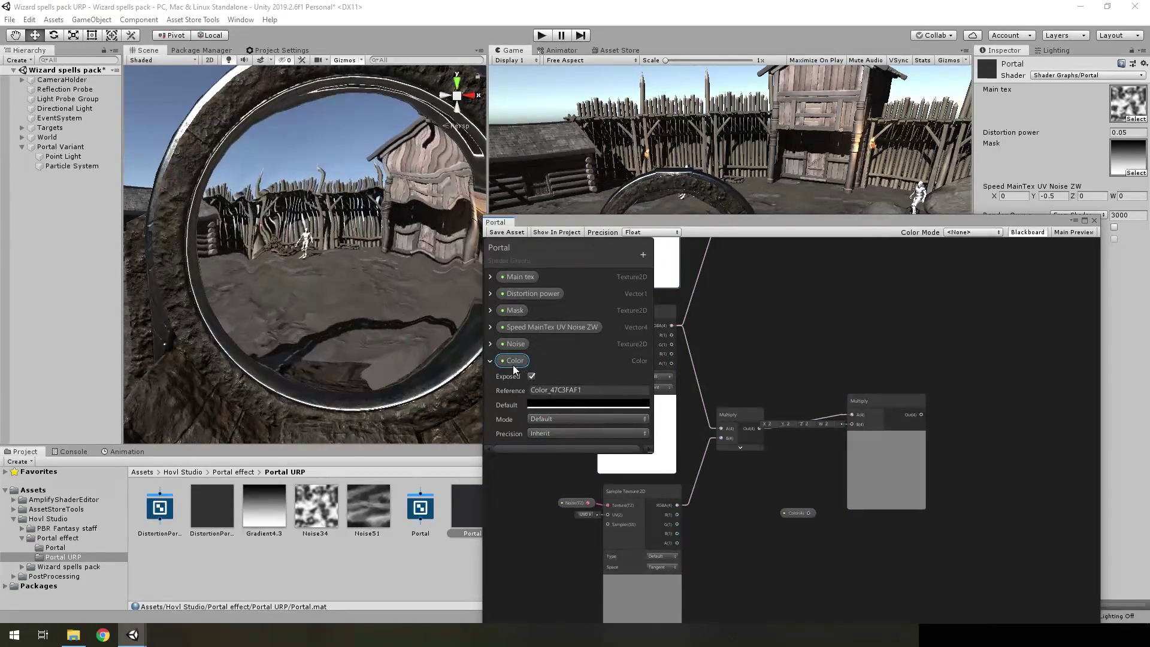
mouse_move(513, 363)
mouse_down()
mouse_move(810, 515)
mouse_move(852, 424)
mouse_up()
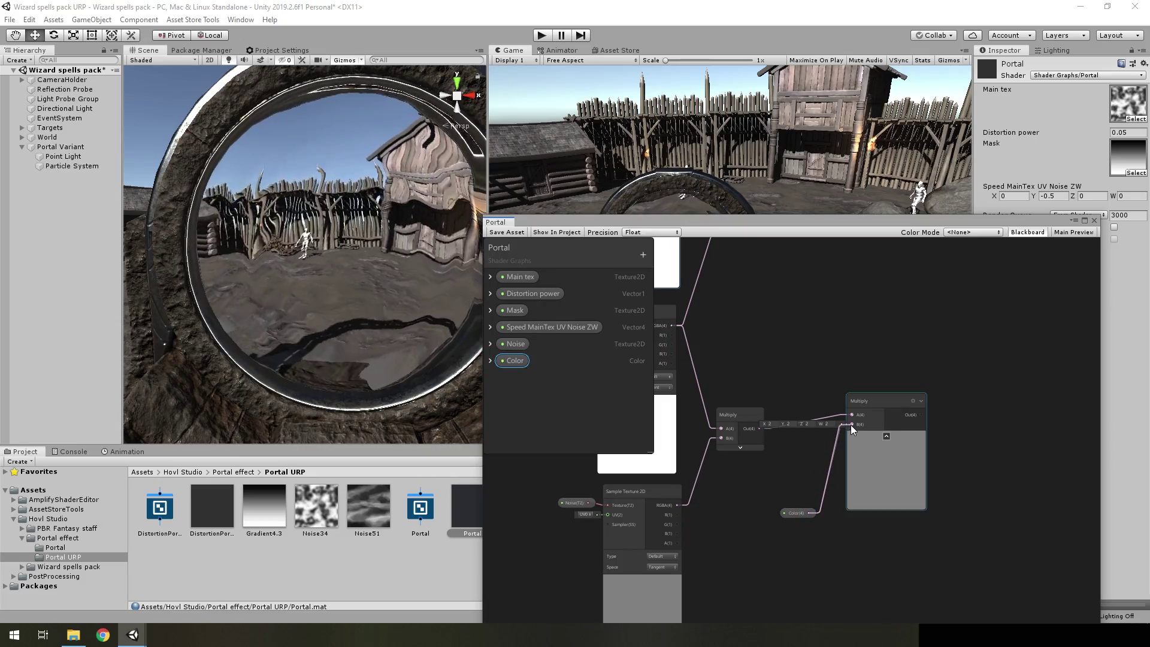
drag(802, 511, 742, 471)
click(884, 442)
click(885, 439)
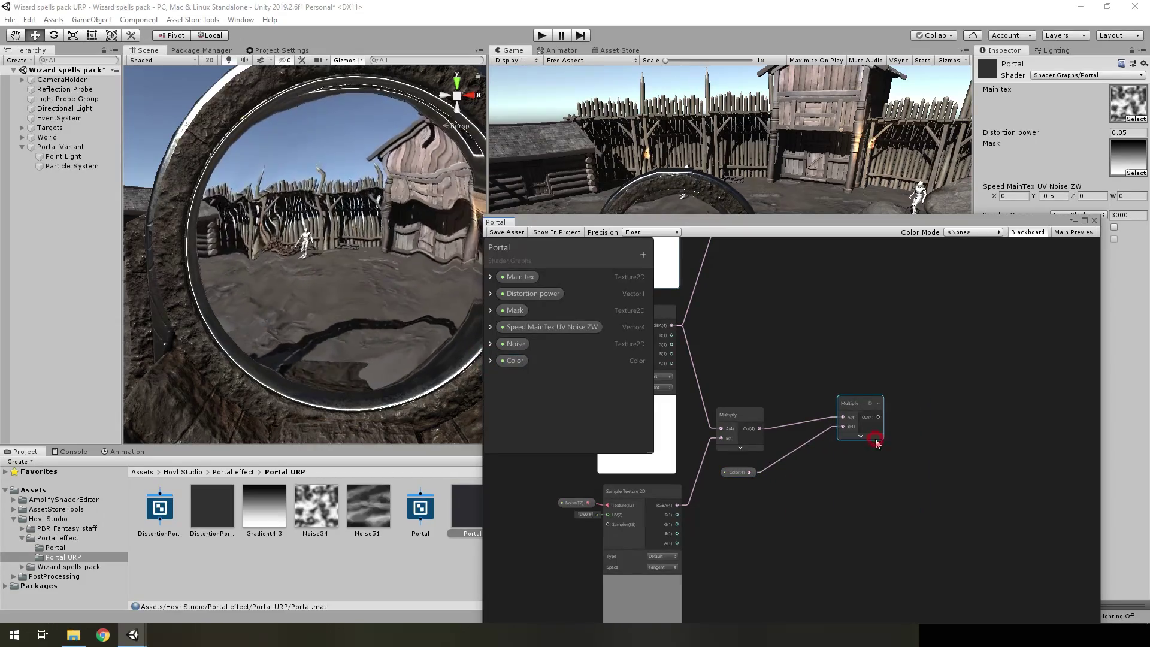
drag(868, 434, 1005, 418)
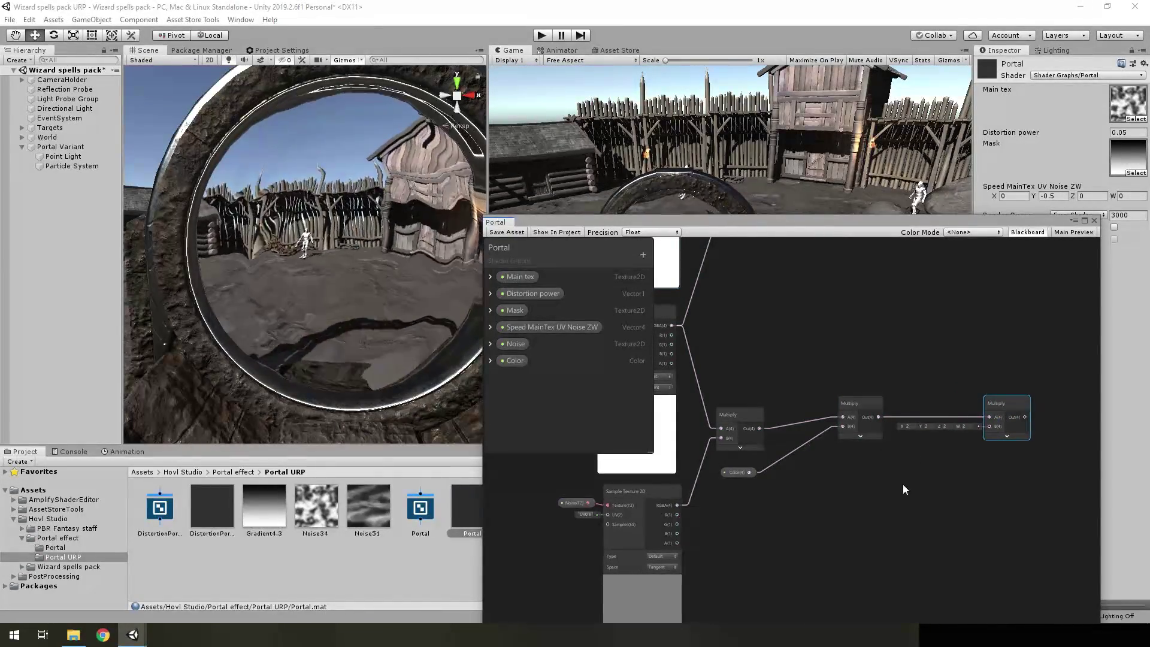
Step: Add a Vertex Color node and feed it into the right Multiply's B input
key(space)
text(vert)
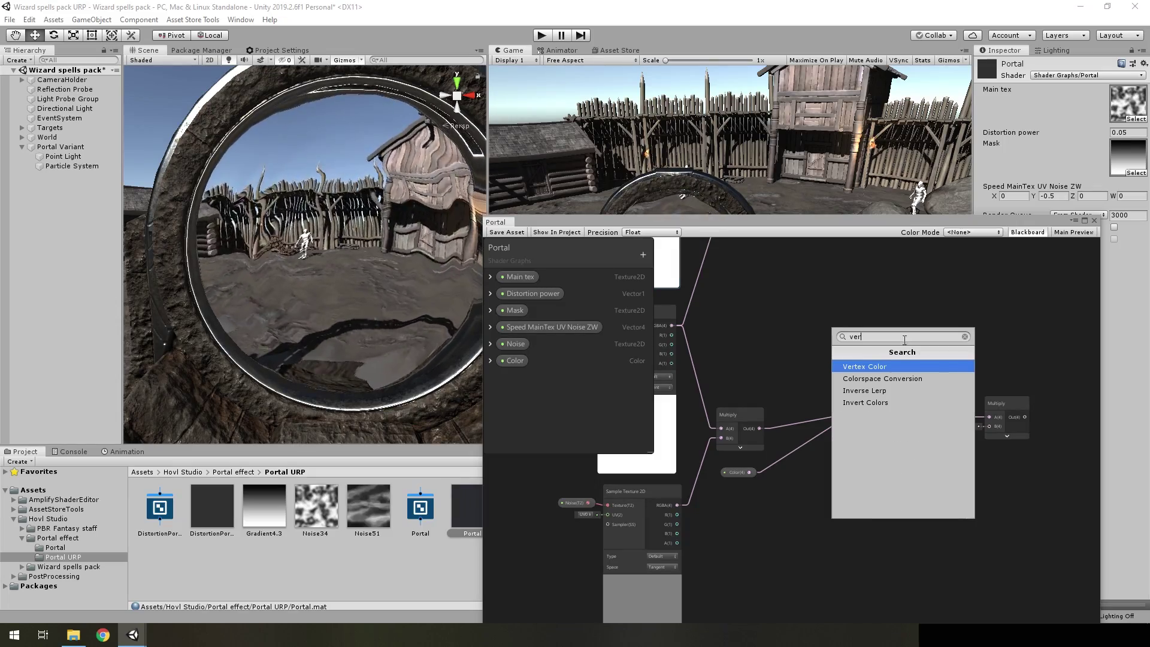
click(877, 366)
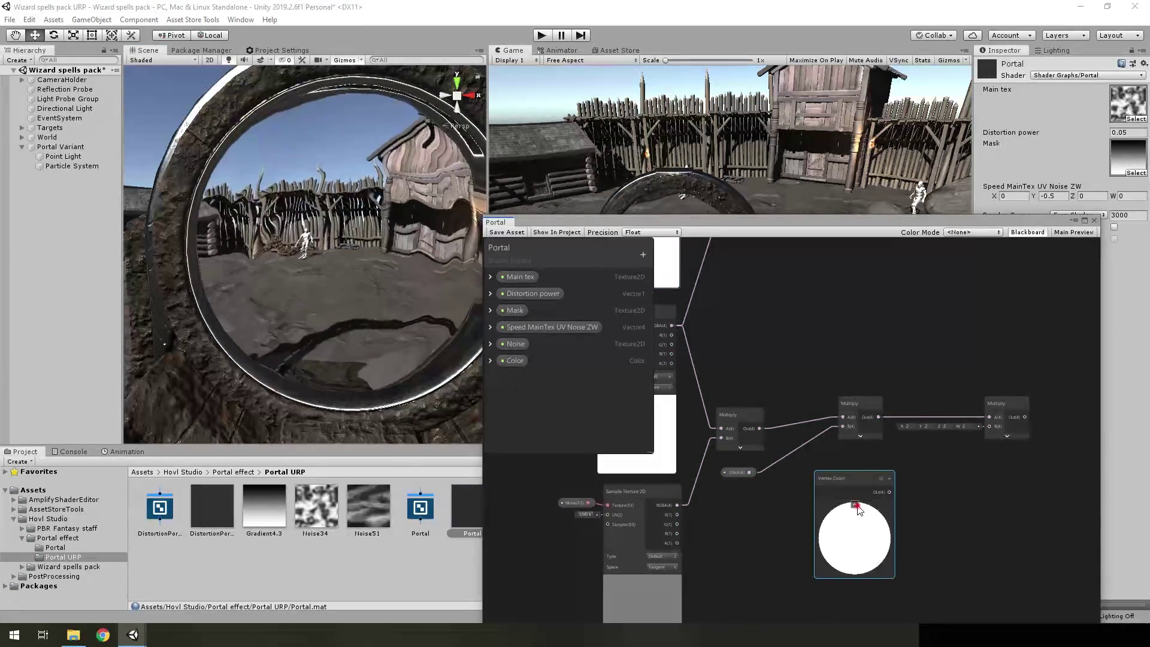
click(862, 498)
drag(860, 491, 988, 427)
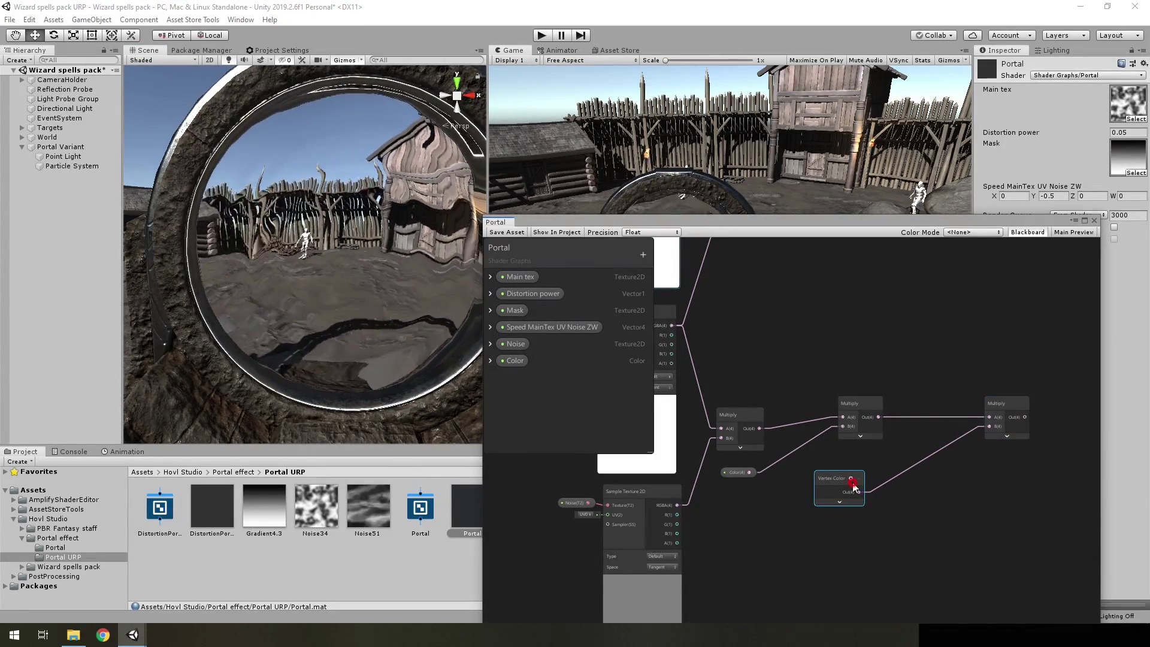
drag(832, 478, 854, 462)
Step: Add an Add node and position it next to the PBR Master
scroll(889, 506, down, 2)
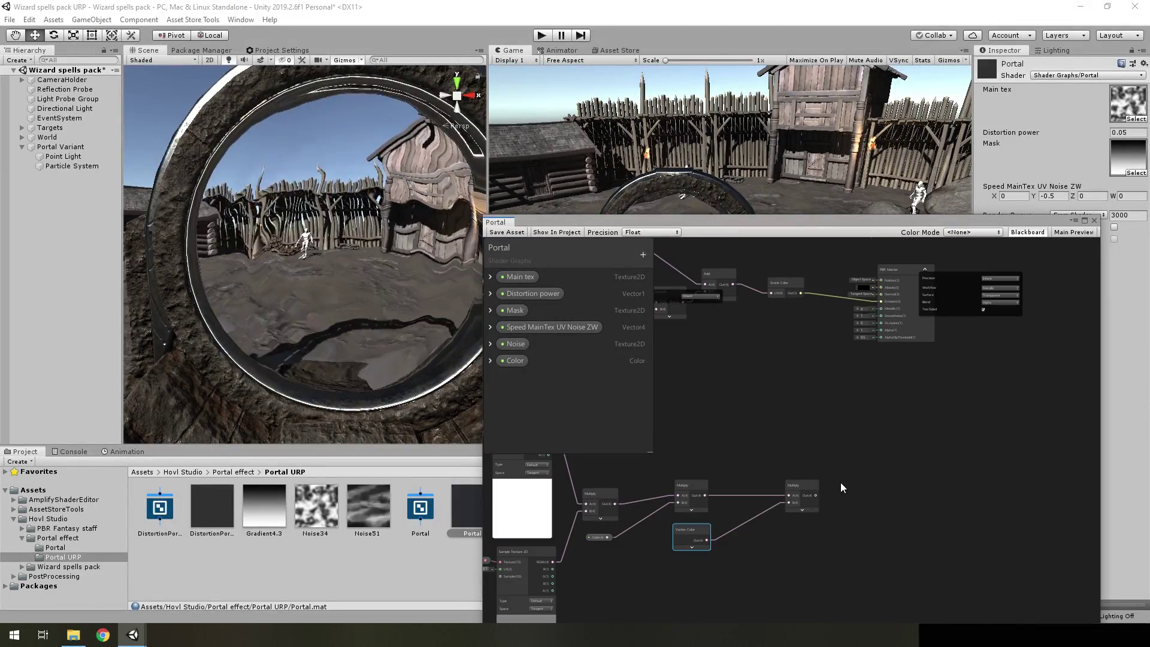
scroll(840, 483, down, 1)
click(727, 407)
key(space)
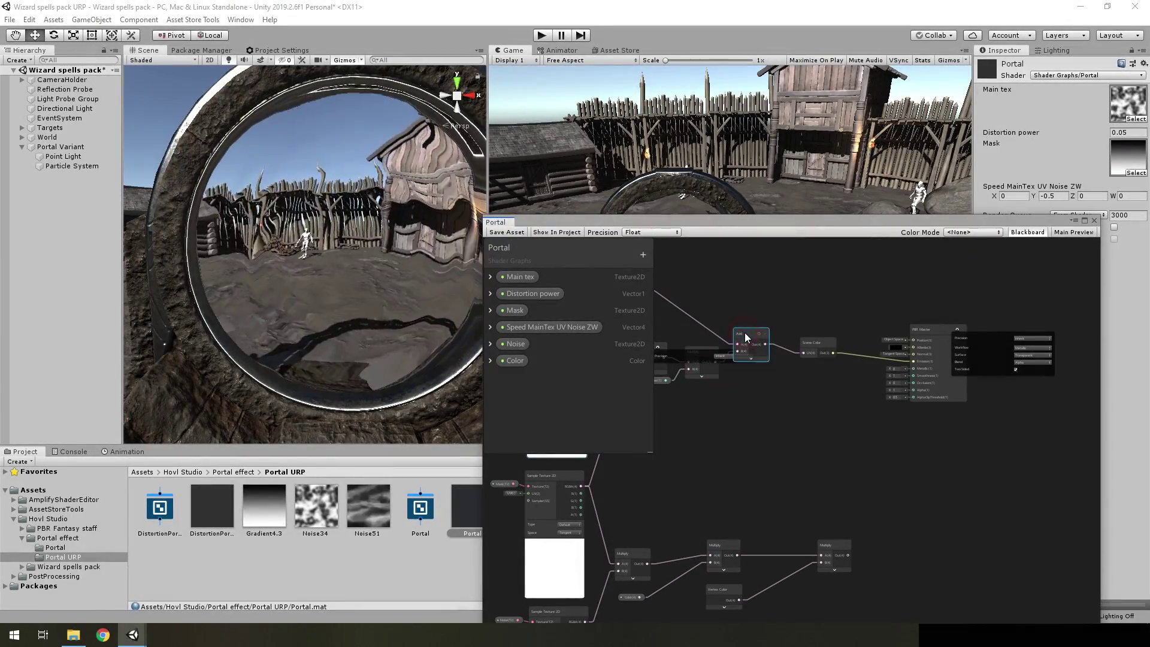
drag(744, 337, 778, 409)
scroll(838, 407, up, 2)
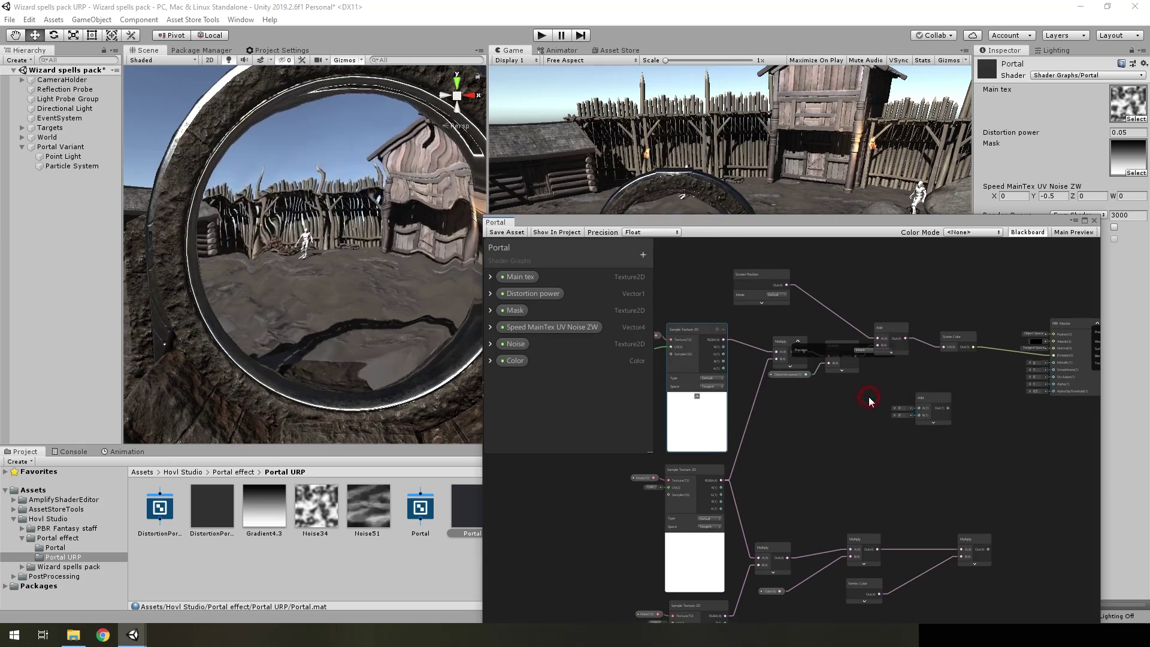
scroll(869, 396, up, 2)
middle_drag(983, 401, 795, 386)
drag(796, 387, 901, 380)
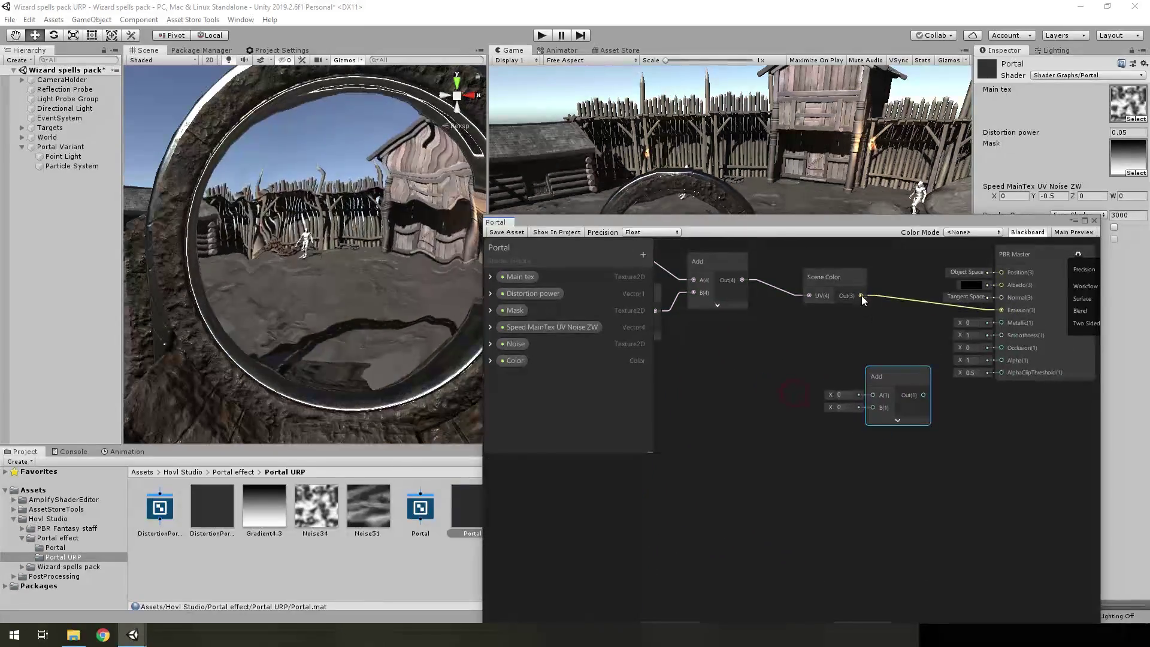
Step: Add Scene Color to the tinted noise result and send the sum into Emission
drag(862, 295, 872, 394)
middle_drag(878, 451, 909, 364)
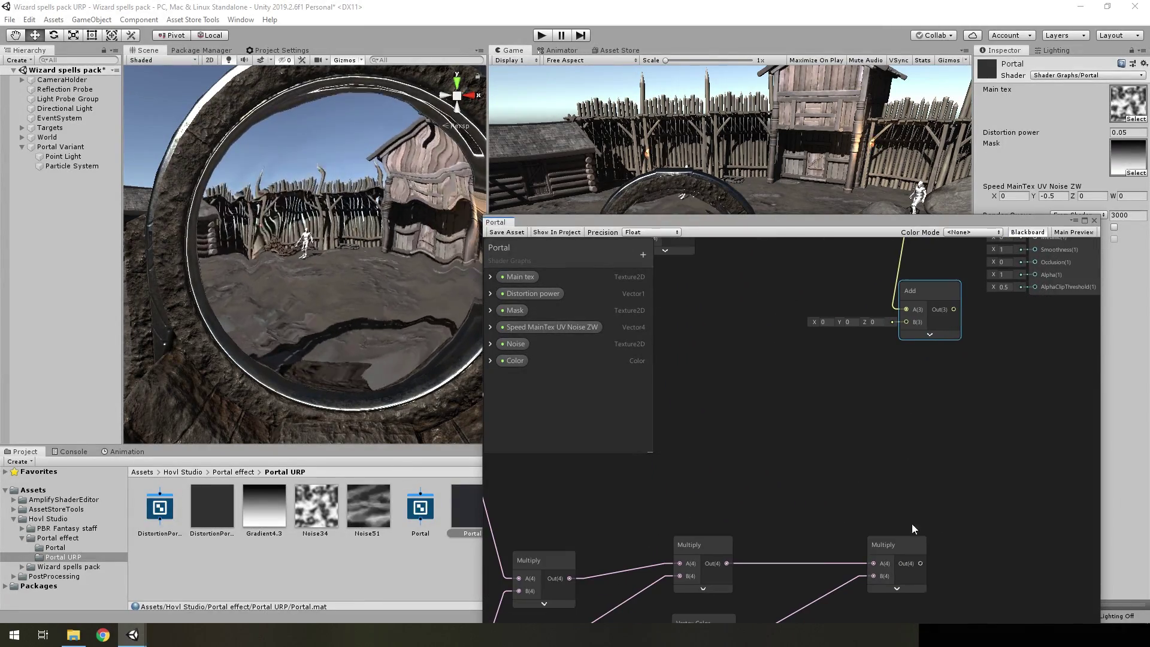
drag(964, 525, 907, 320)
middle_drag(899, 469, 830, 526)
middle_drag(878, 374, 784, 461)
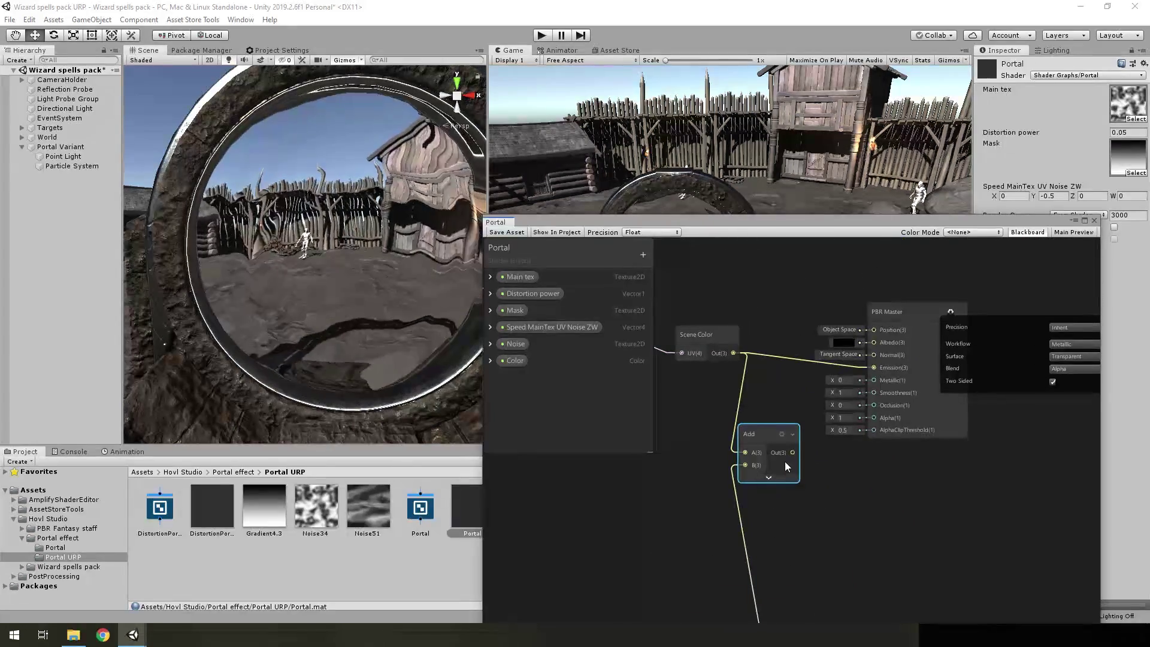
drag(792, 452, 872, 367)
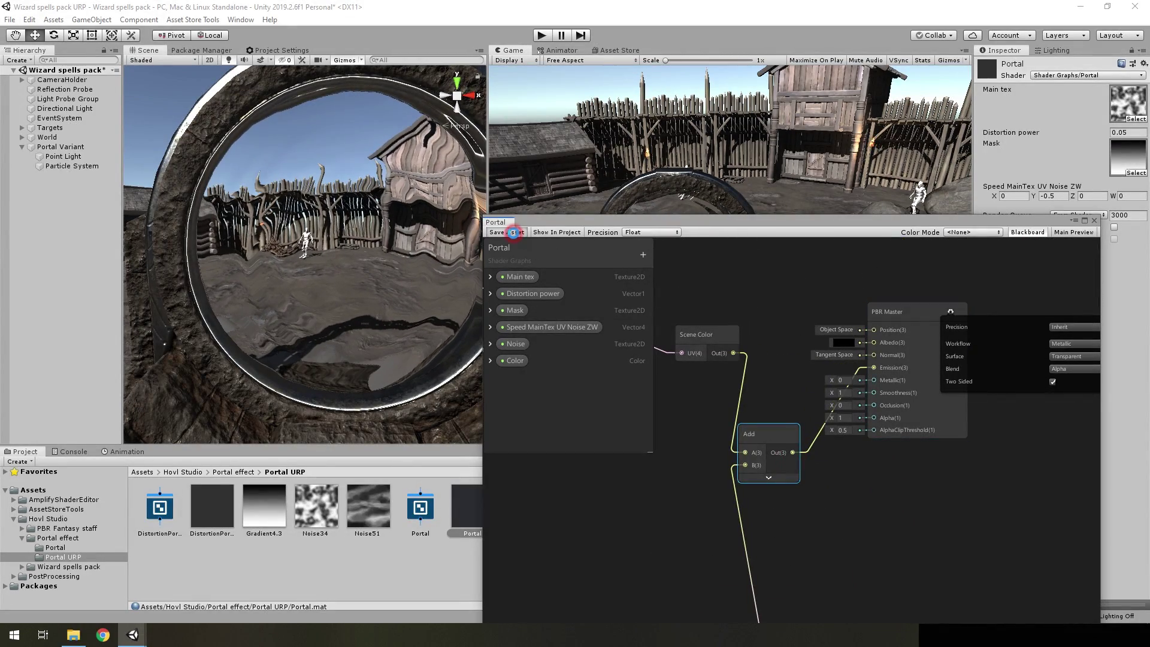
Step: Save the shader graph and give the Portal material a light grey Color
click(522, 234)
drag(651, 227, 617, 380)
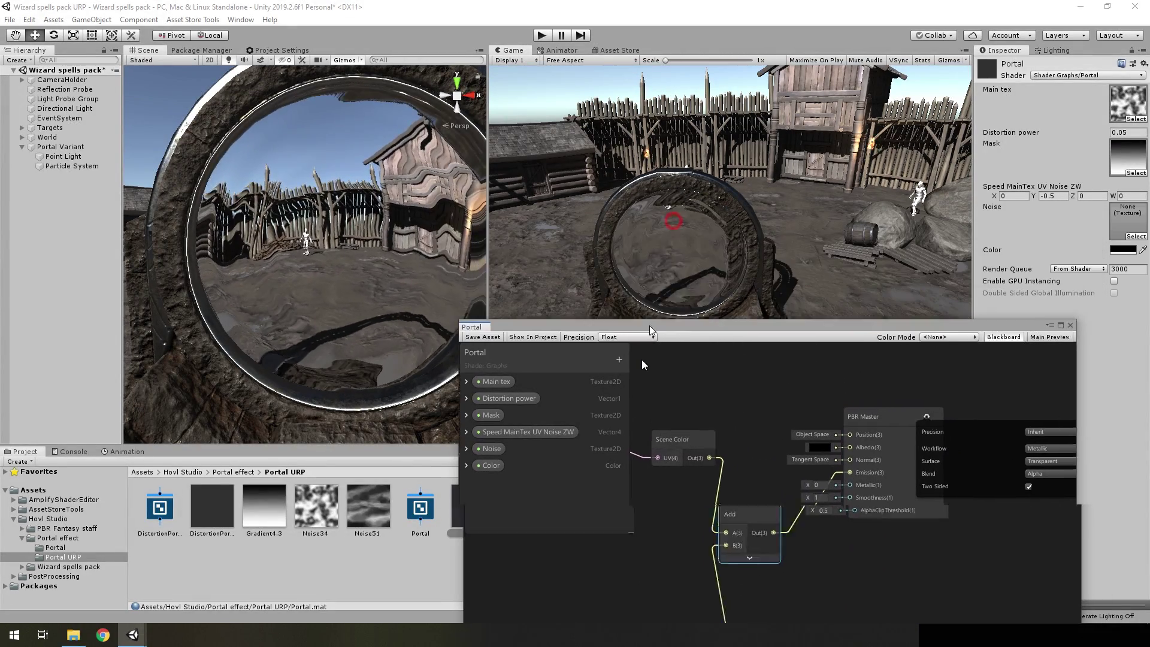
click(1123, 249)
drag(903, 335, 904, 346)
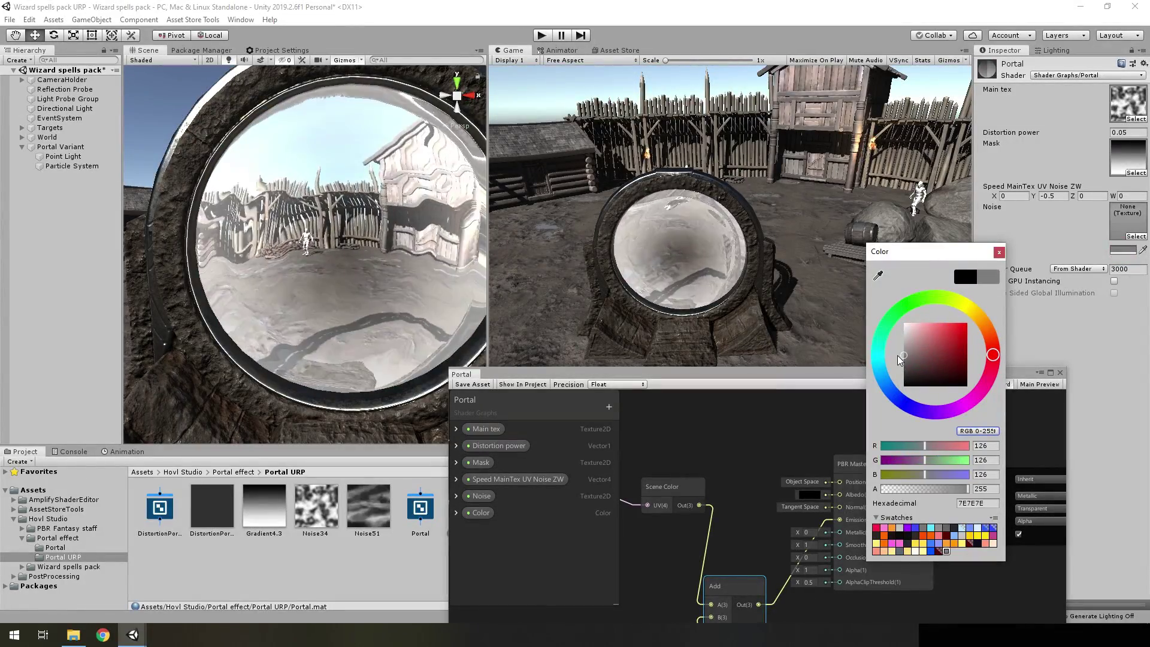
Step: Assign the Noise51 texture to the material's Noise slot
click(367, 508)
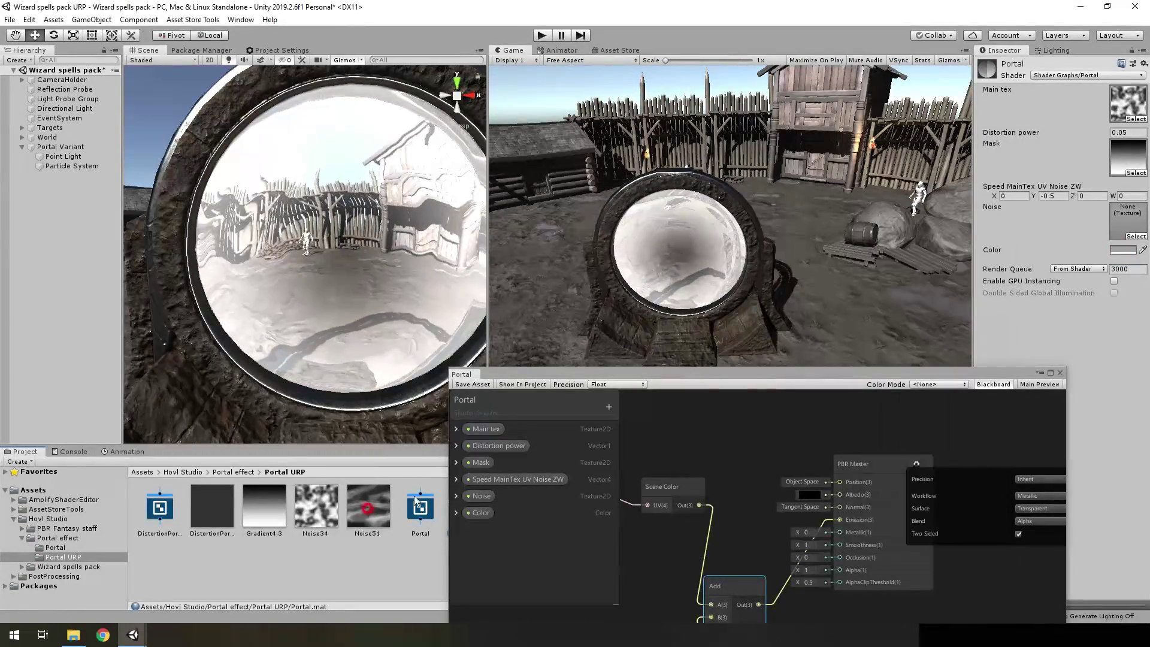
drag(367, 508, 1123, 221)
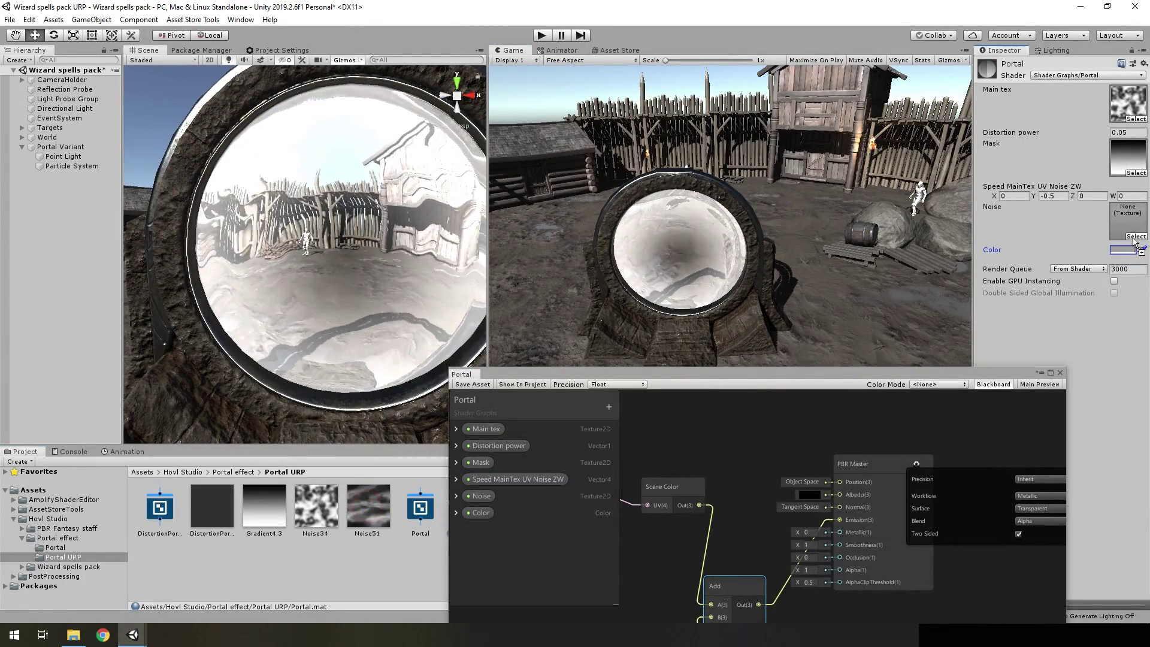
scroll(378, 261, down, 5)
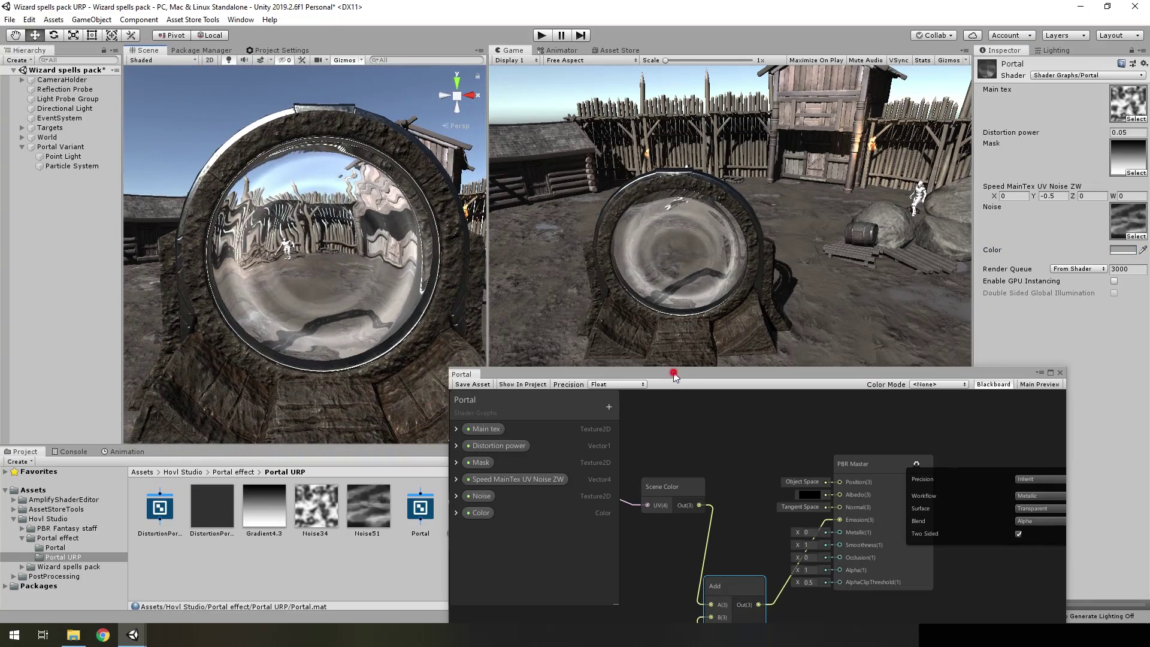
drag(673, 376, 763, 131)
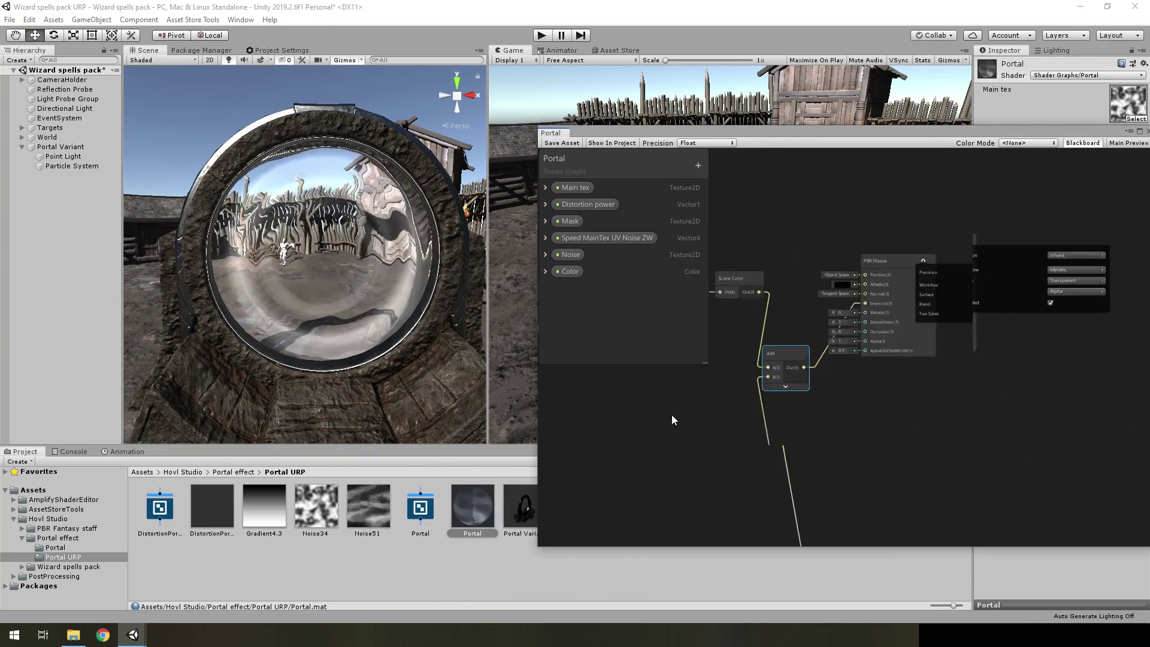
Step: Connect the Split output into the lower Combine's G input
middle_drag(671, 415, 873, 328)
scroll(873, 328, down, 3)
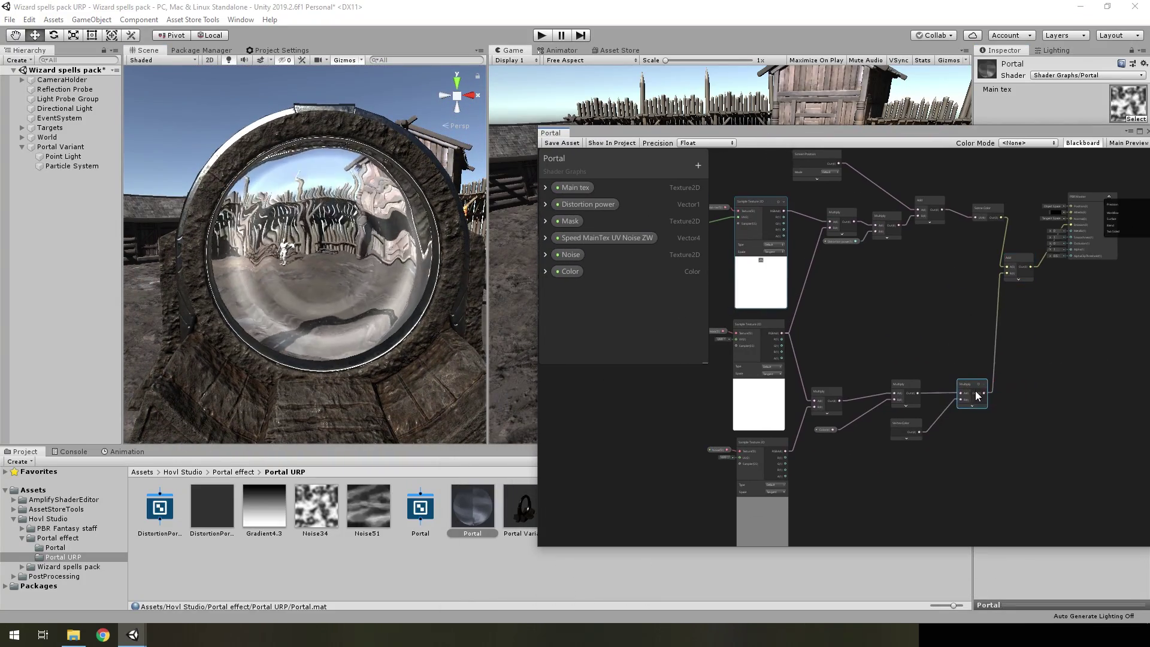
middle_drag(748, 407, 916, 406)
middle_drag(801, 321, 878, 344)
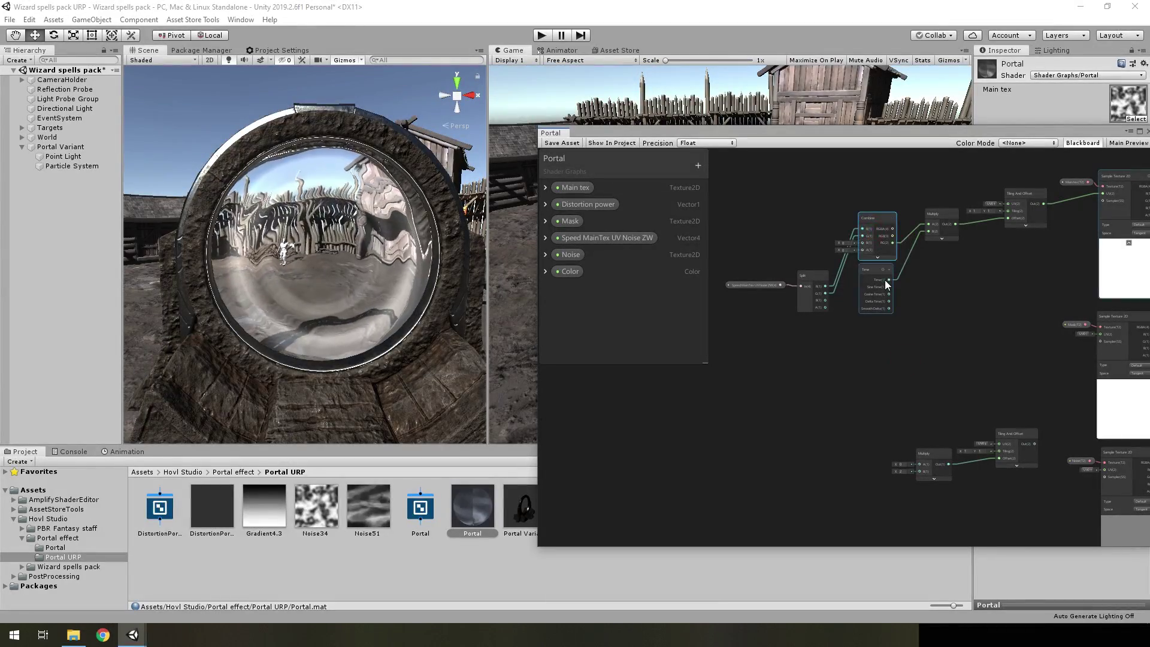
scroll(824, 300, up, 3)
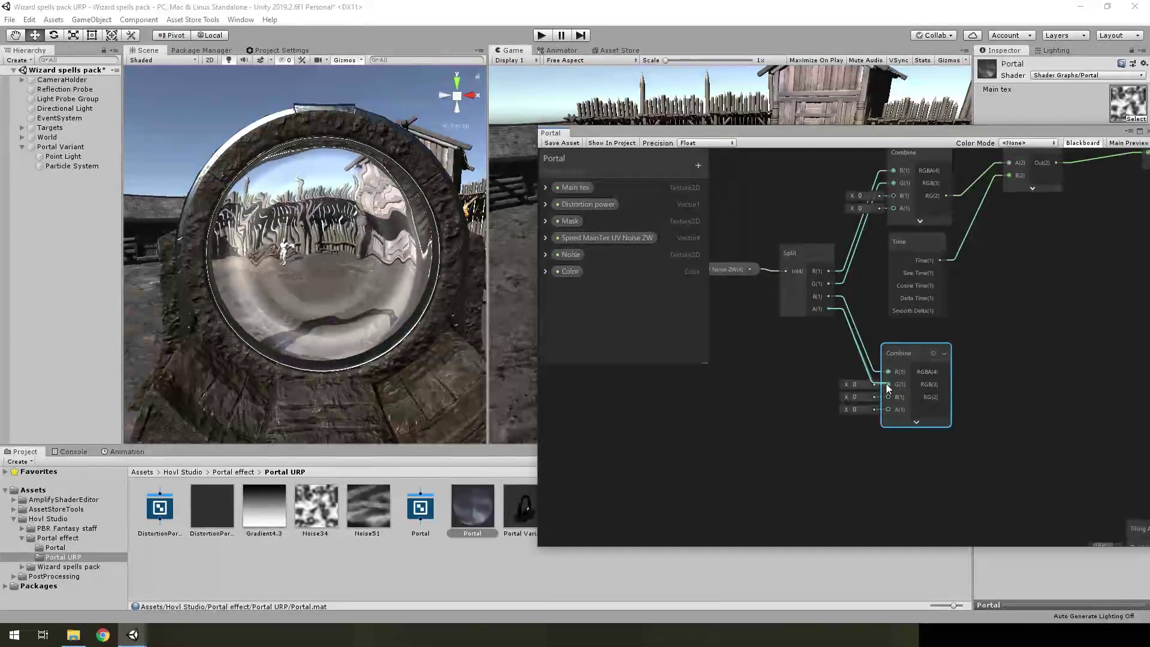
drag(886, 383, 887, 384)
Step: Move the lower Multiply up and feed Tiling And Offset into the noise texture's UV
middle_drag(1040, 393, 904, 360)
scroll(902, 319, down, 3)
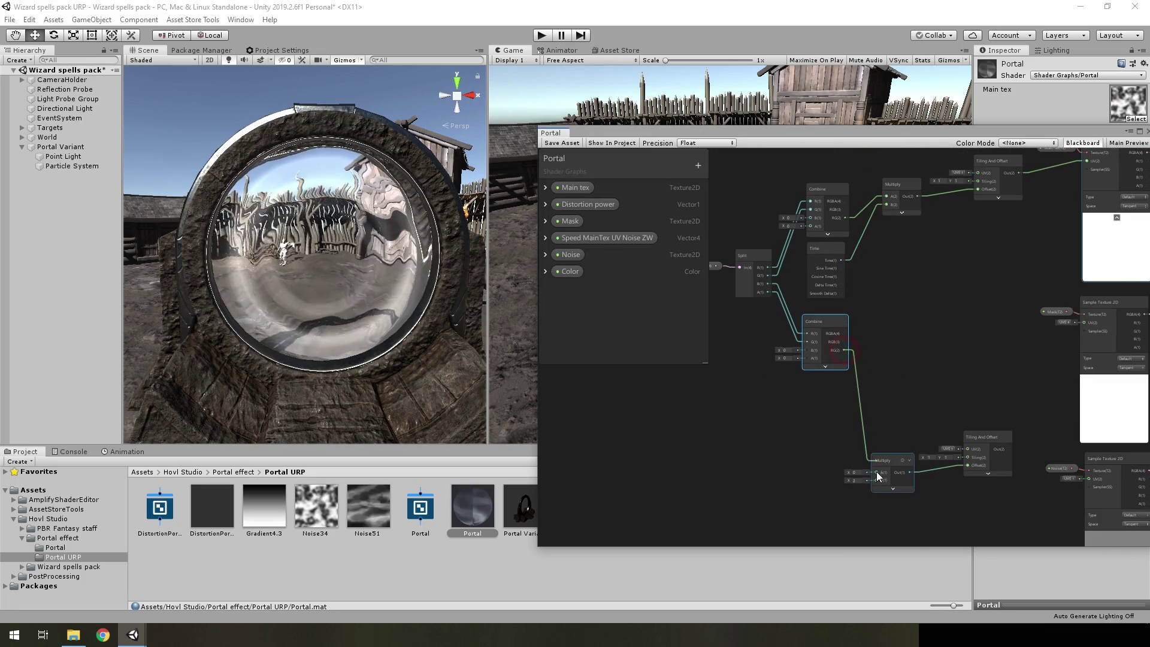
drag(876, 473, 882, 432)
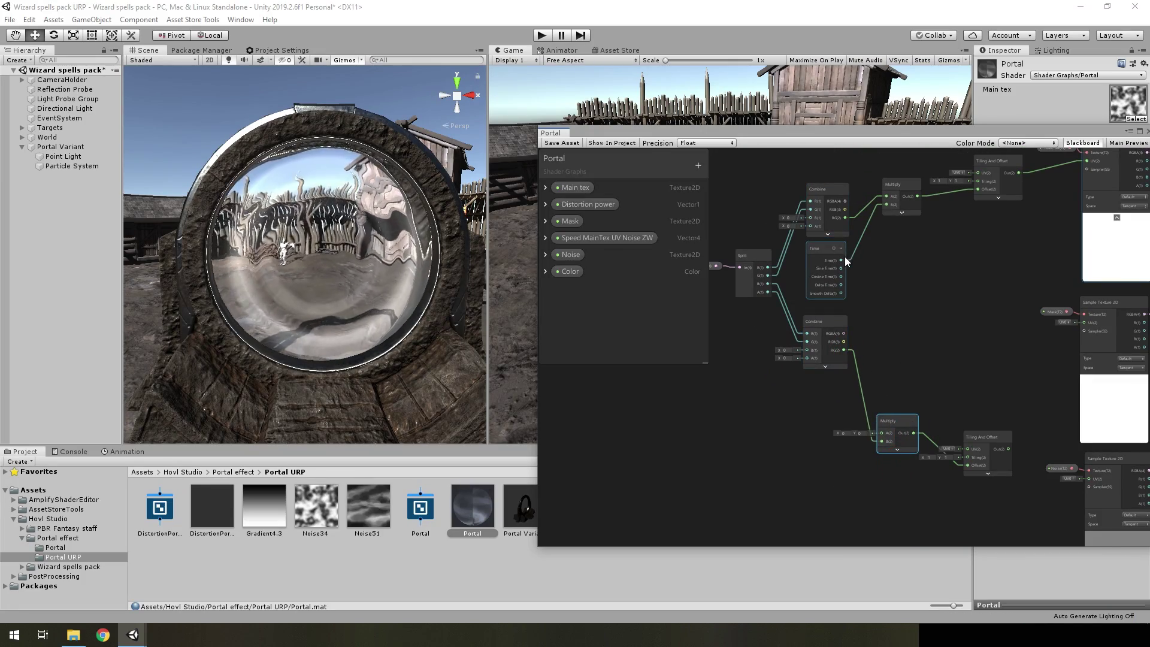
middle_drag(992, 428, 883, 395)
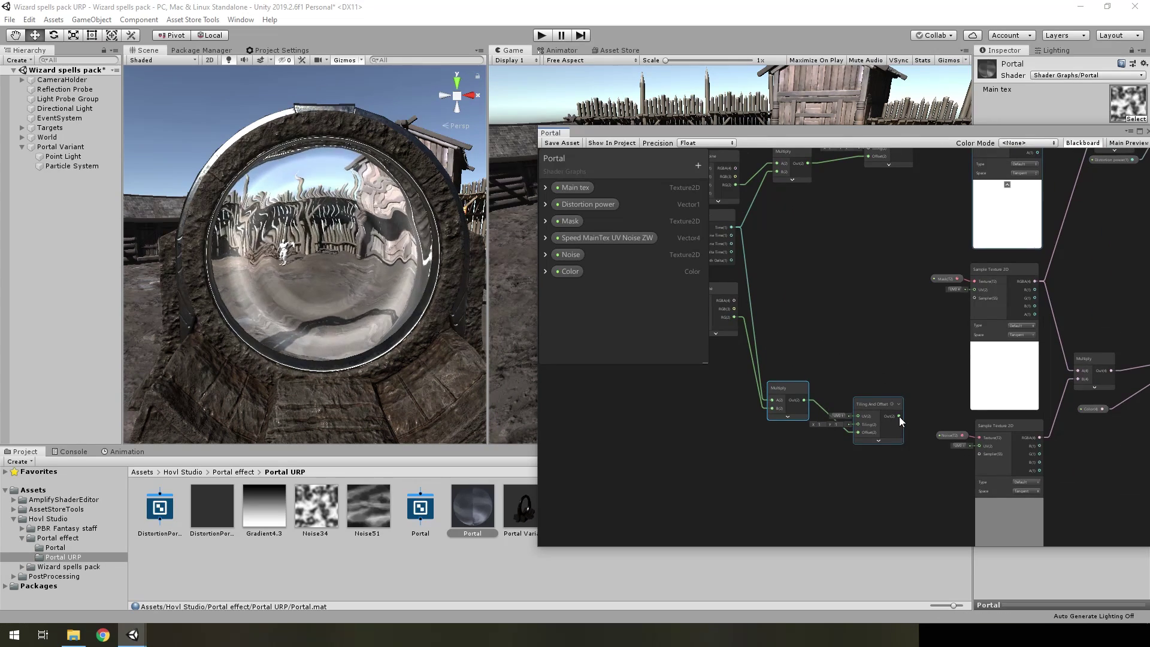
drag(980, 458, 980, 448)
Step: Set the noise speed W component to -0.5 after rearranging the graph window
drag(878, 407, 889, 440)
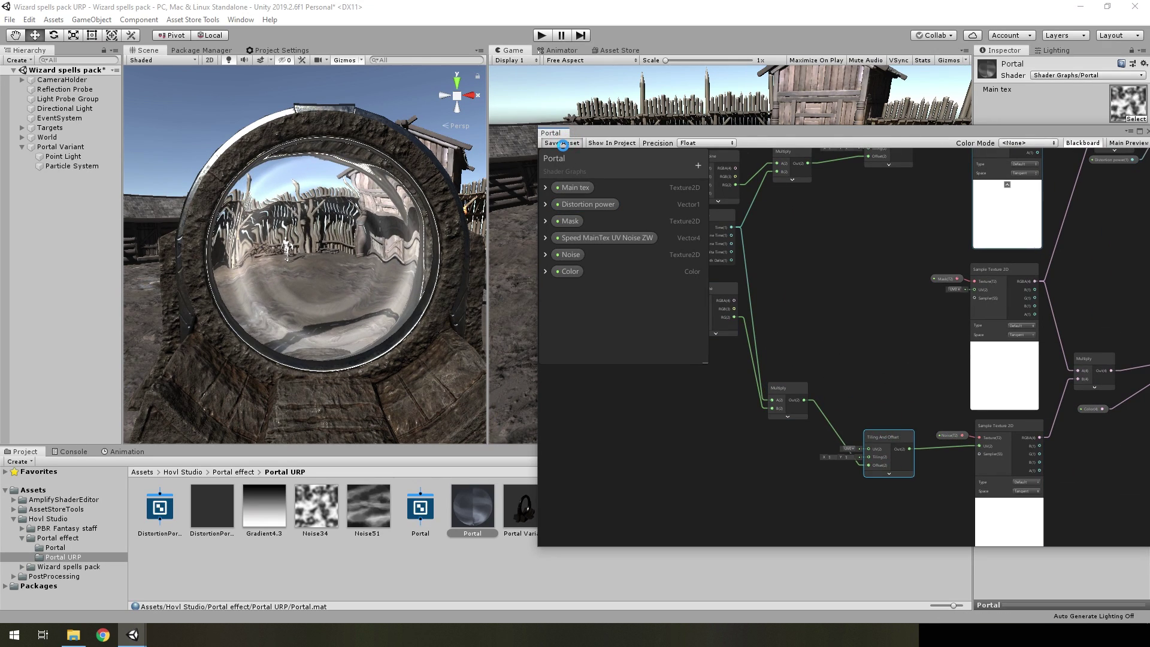
drag(834, 135, 733, 340)
click(1124, 197)
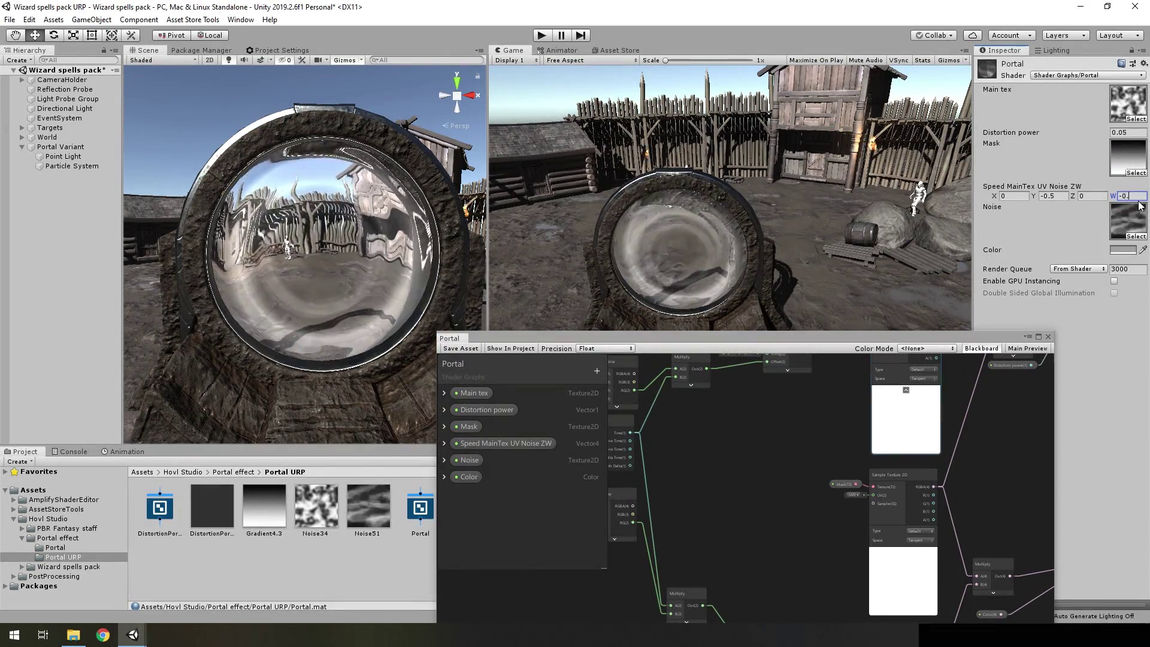
text(5)
key(Return)
Step: Try blue shades, then set the portal material Color to dark red
scroll(442, 267, up, 2)
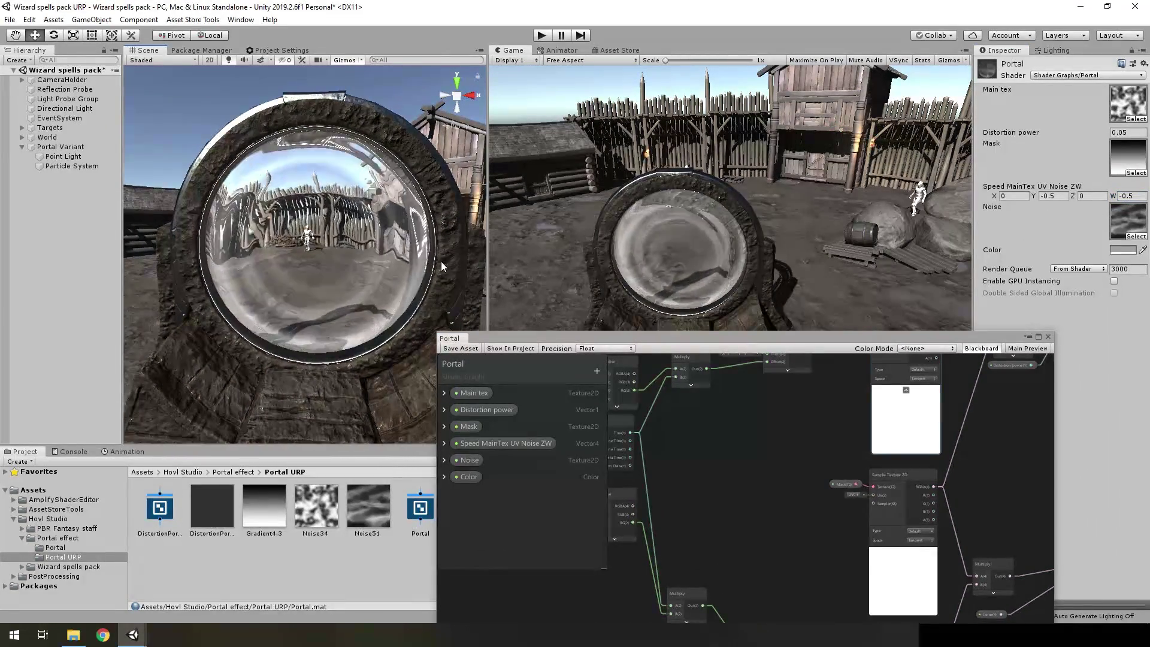
click(1123, 249)
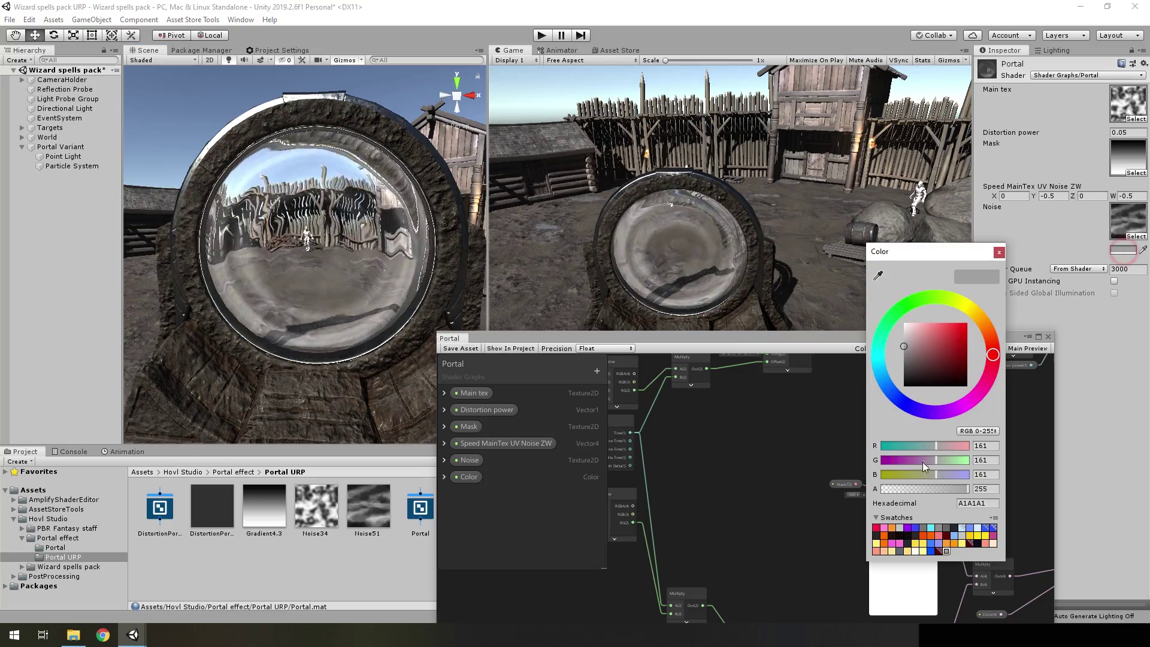
click(935, 550)
click(999, 252)
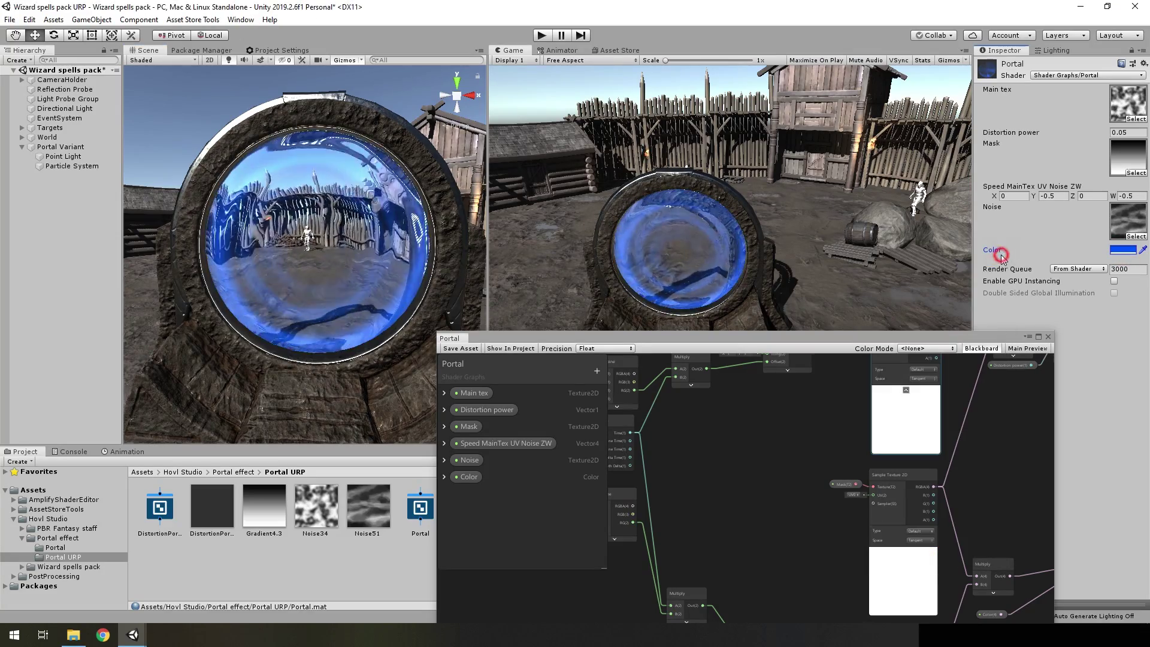
click(1123, 249)
click(967, 372)
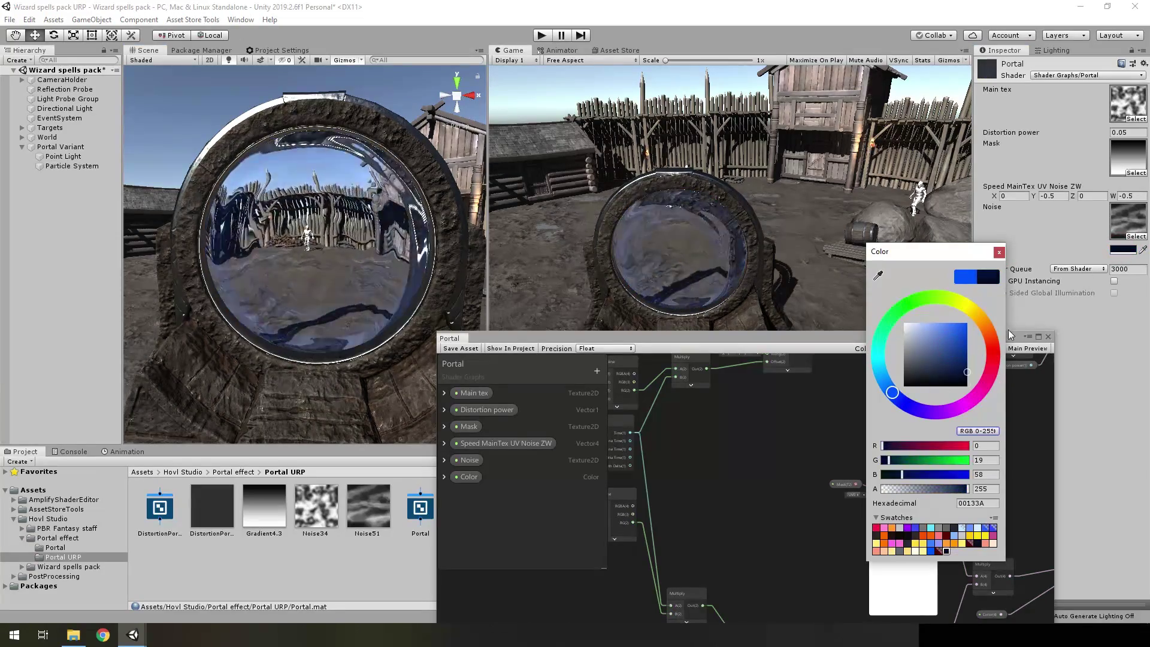
drag(1008, 329, 1024, 290)
click(999, 252)
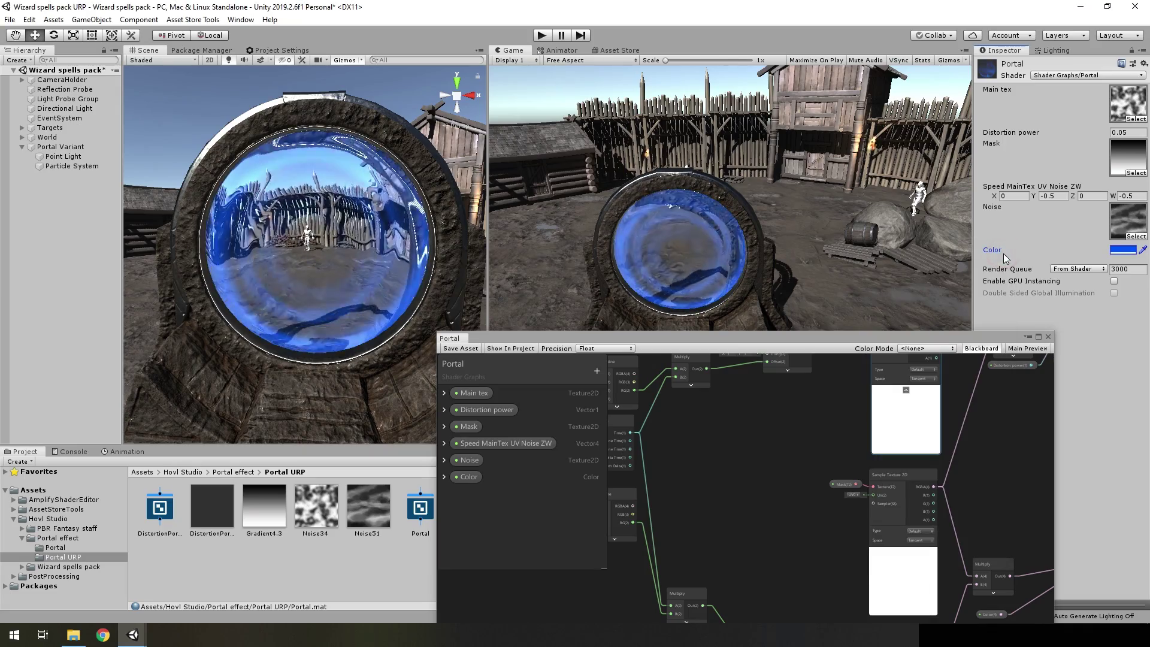
click(1123, 250)
click(934, 535)
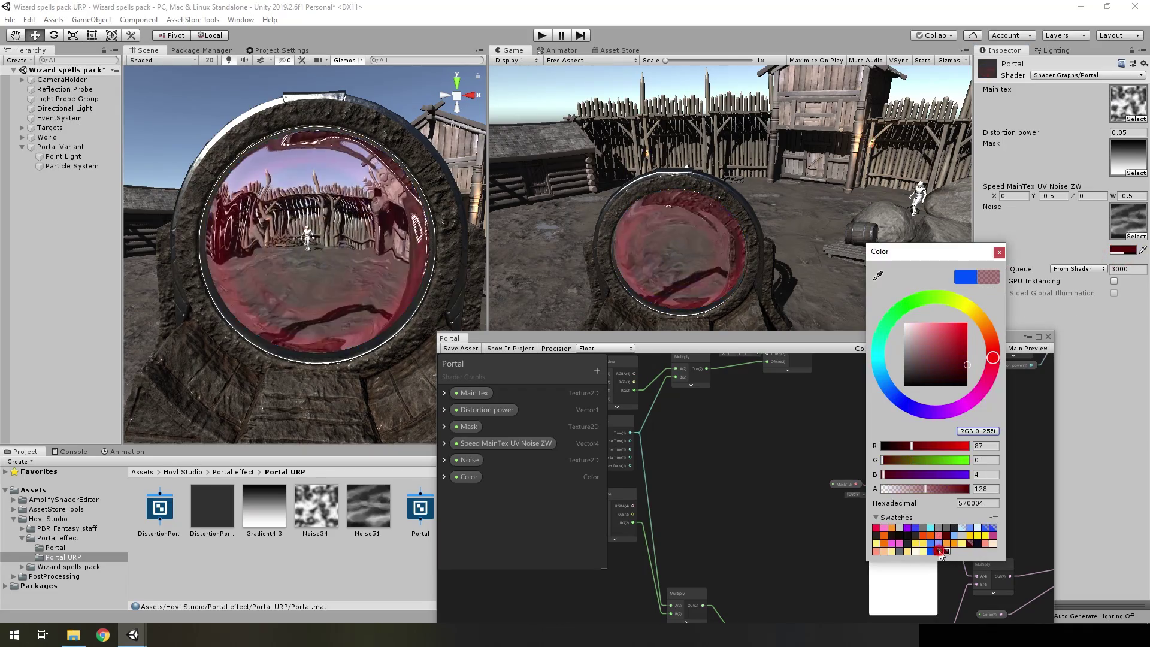
Step: Confirm the portal Color at hex 570004, alpha 128, and raise the graph window
alt+drag(422, 310, 359, 264)
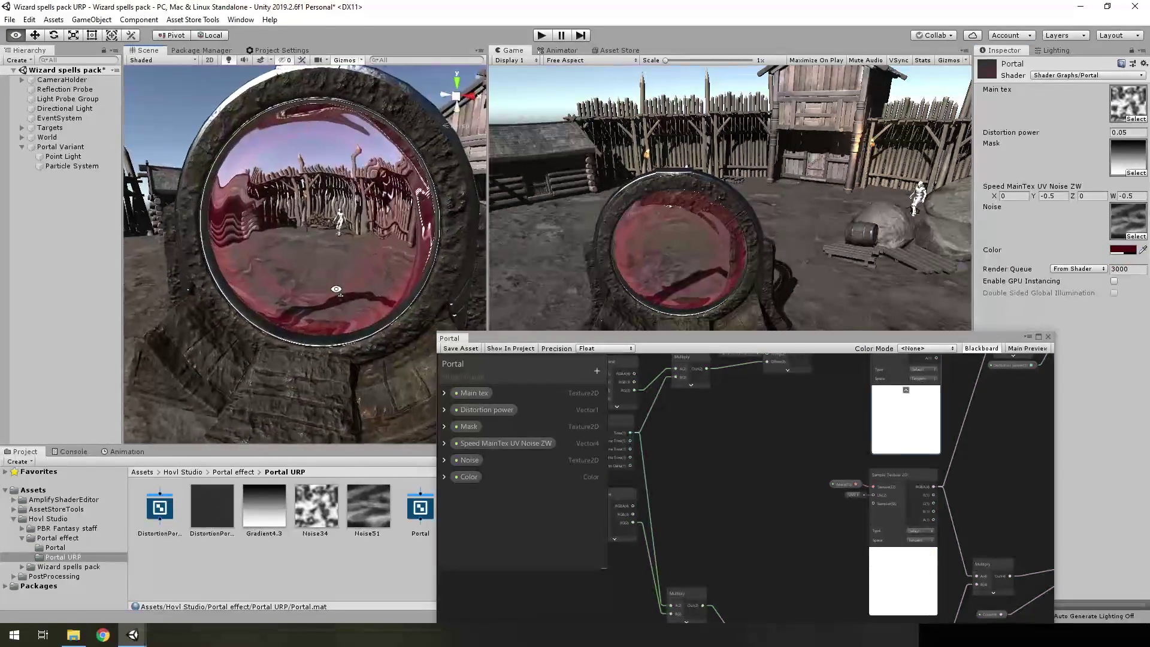
click(1123, 250)
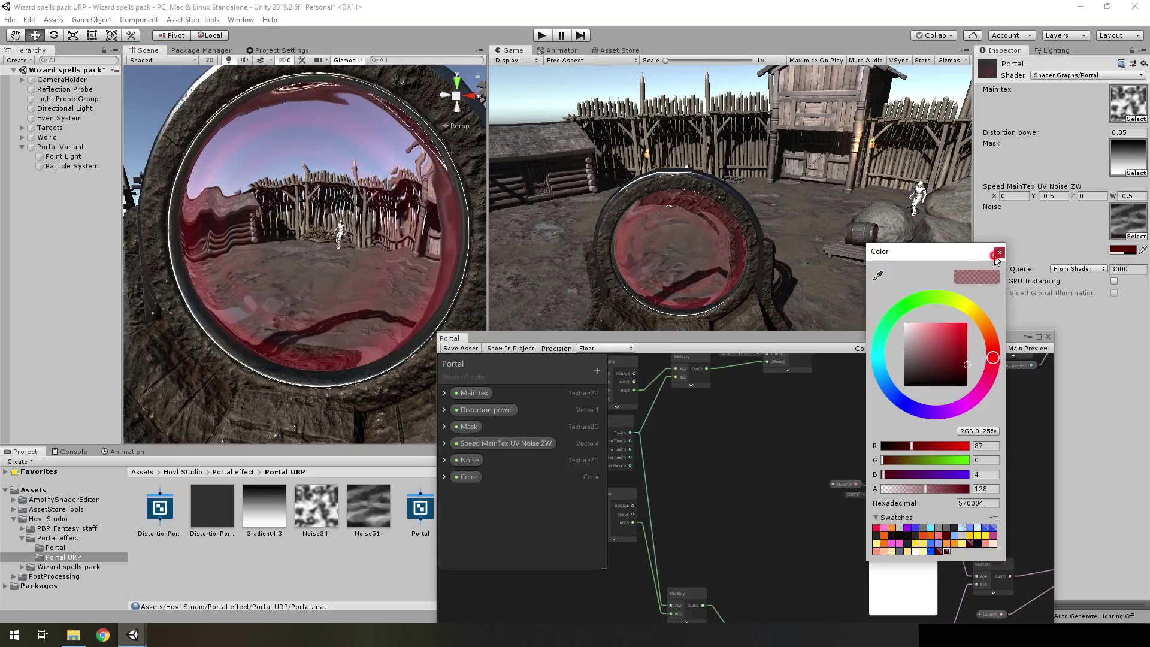
click(794, 370)
drag(771, 334, 793, 208)
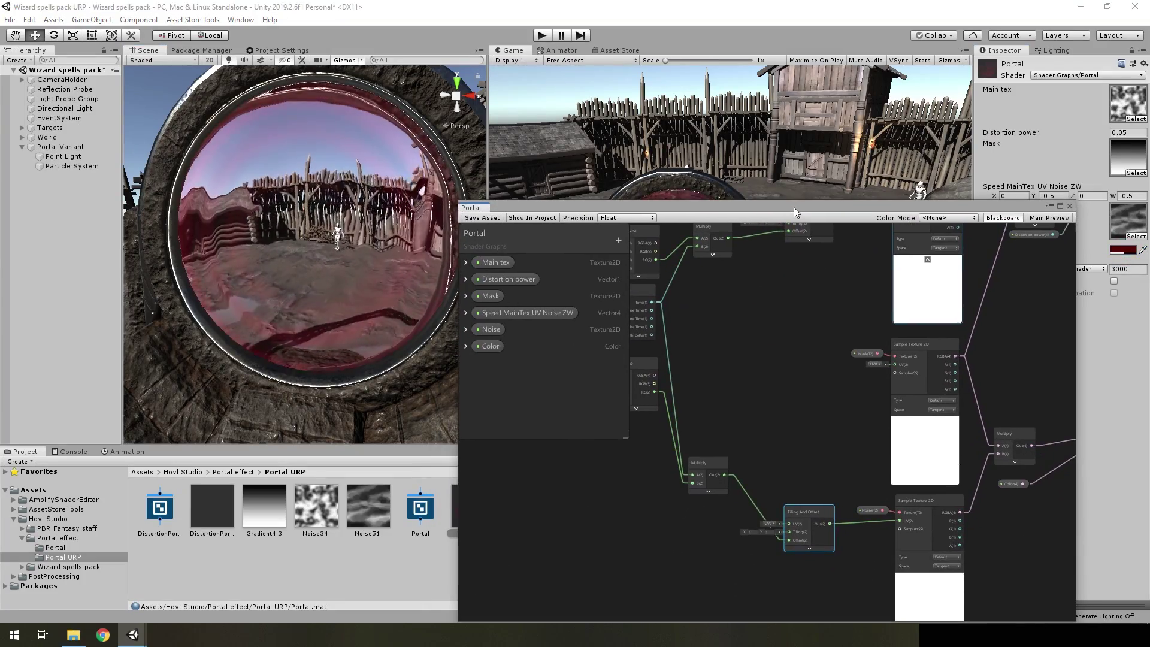
Step: Close Shader Graph and duplicate the portal's Particle System
click(1072, 206)
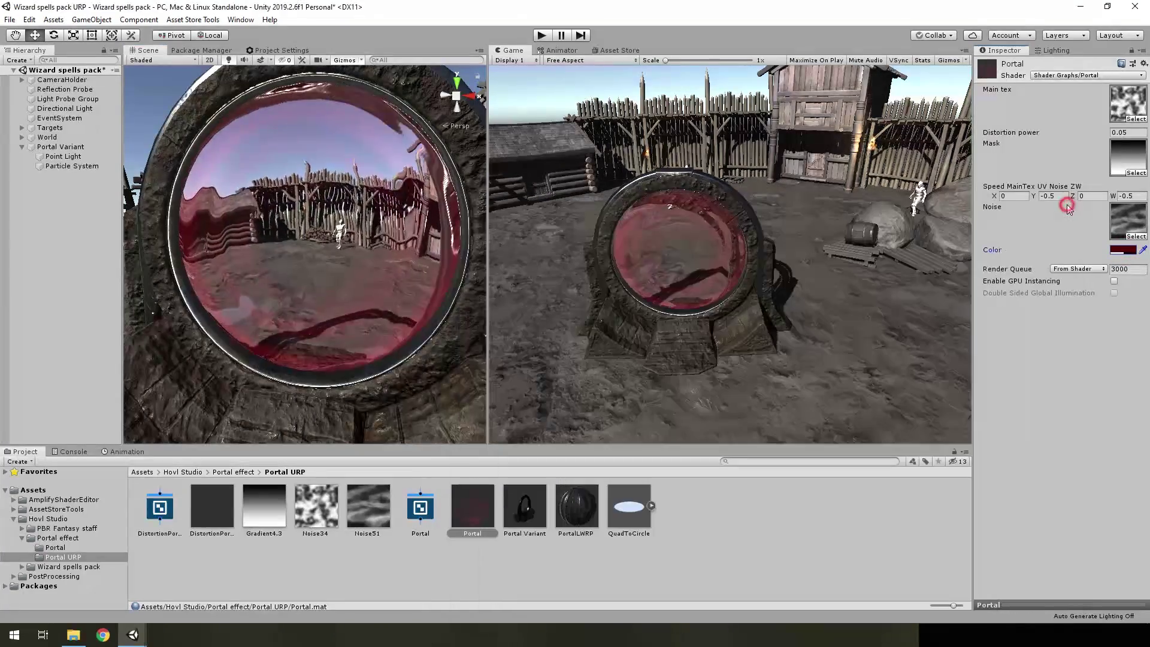
click(67, 166)
key(ctrl+d)
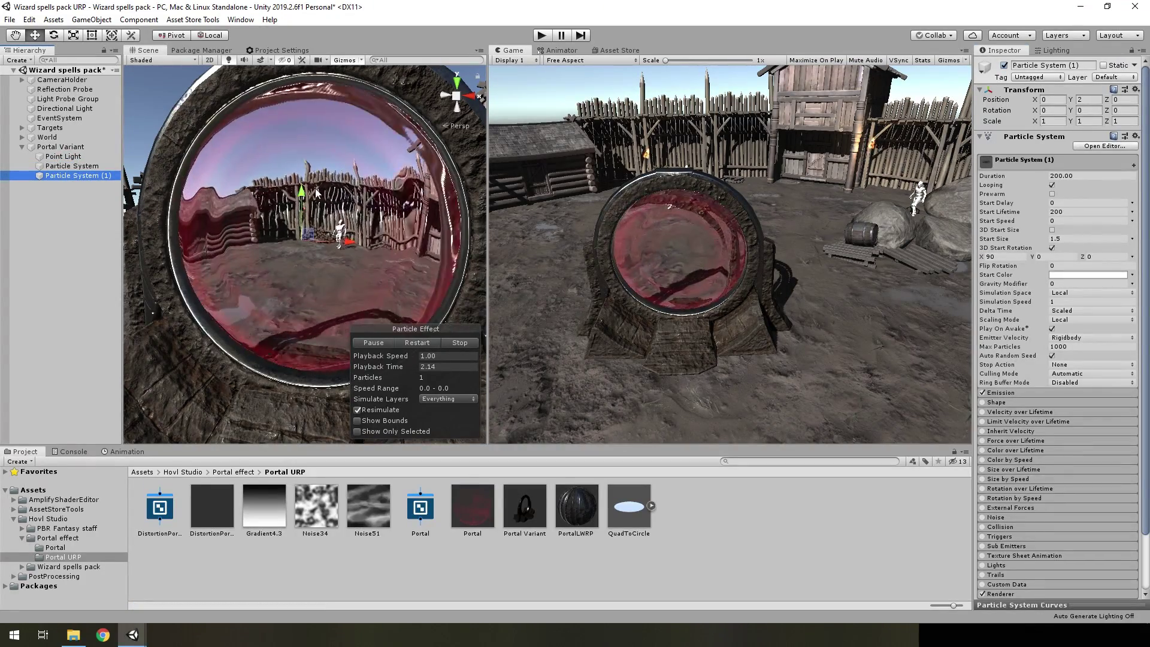
Step: Pick a noise material for the duplicate's particle Renderer
scroll(1126, 413, down, 3)
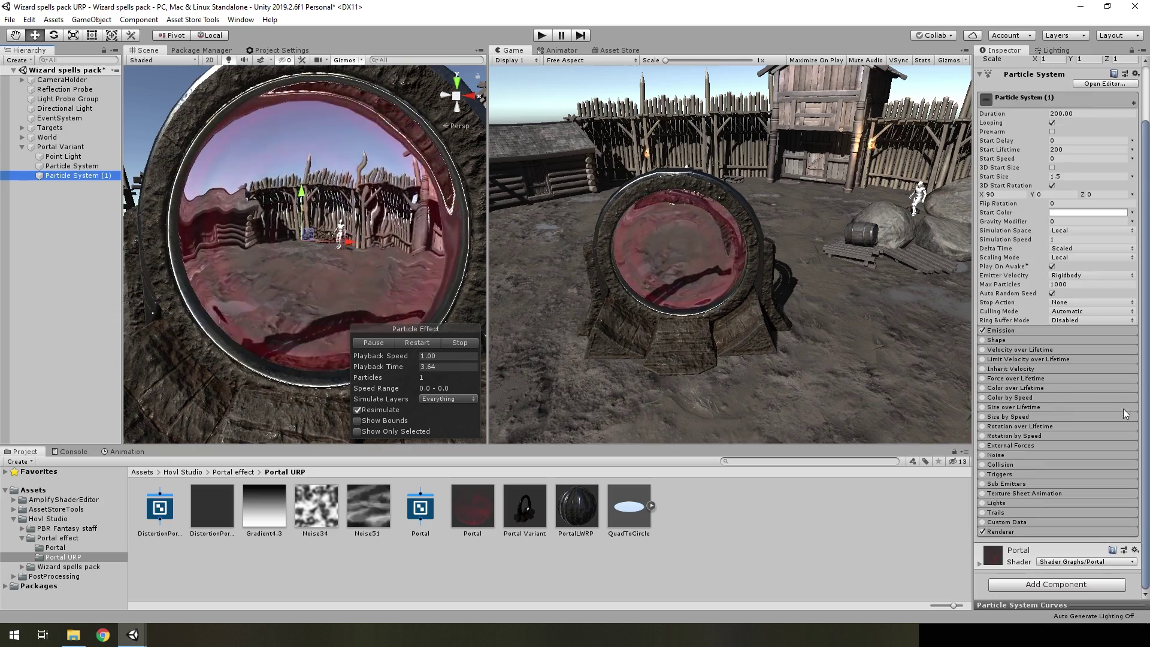
click(1021, 531)
scroll(1129, 380, down, 5)
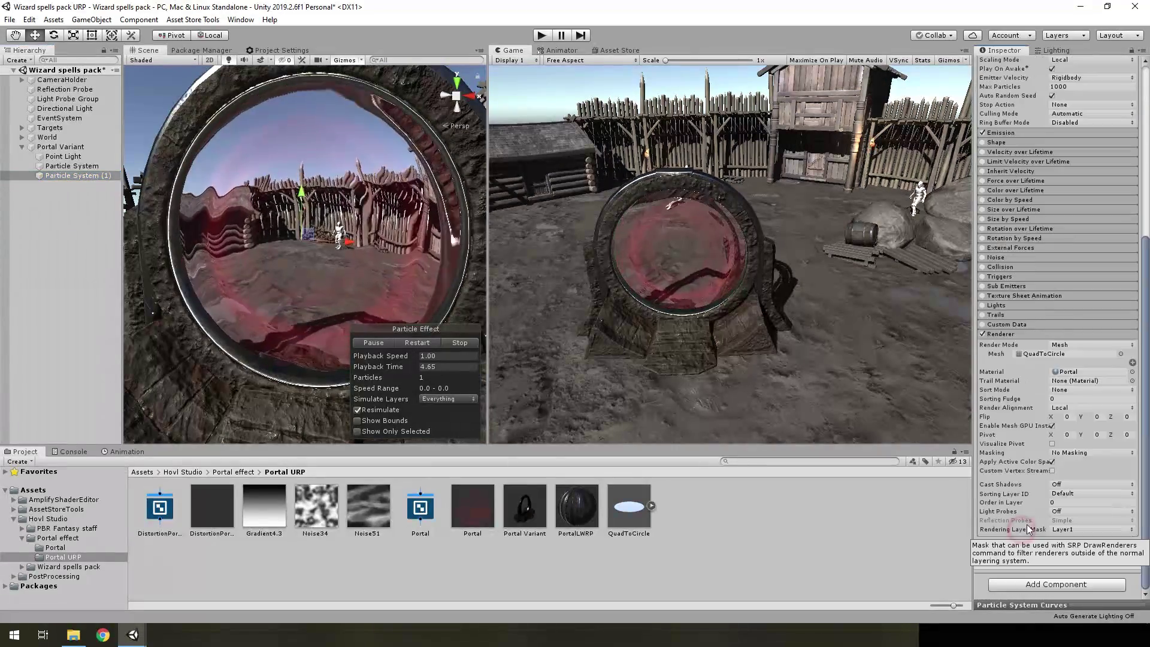
click(1132, 372)
key(Down)
key(Down)
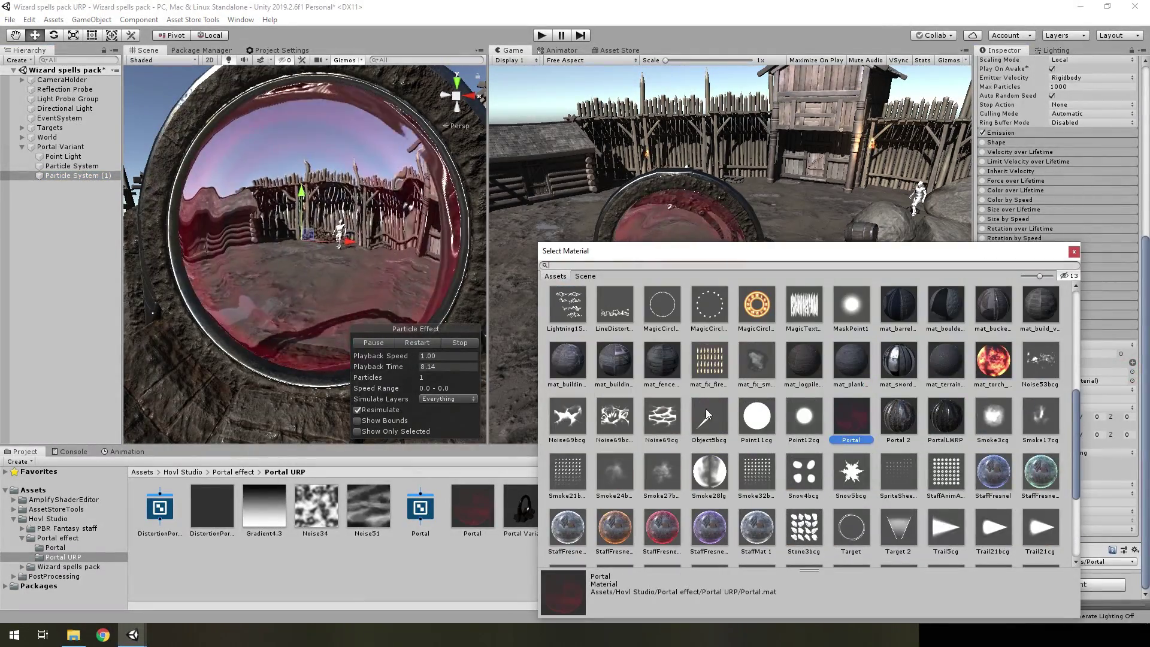
key(Left)
key(Left)
key(Left)
key(Left)
key(Left)
key(Up)
key(Up)
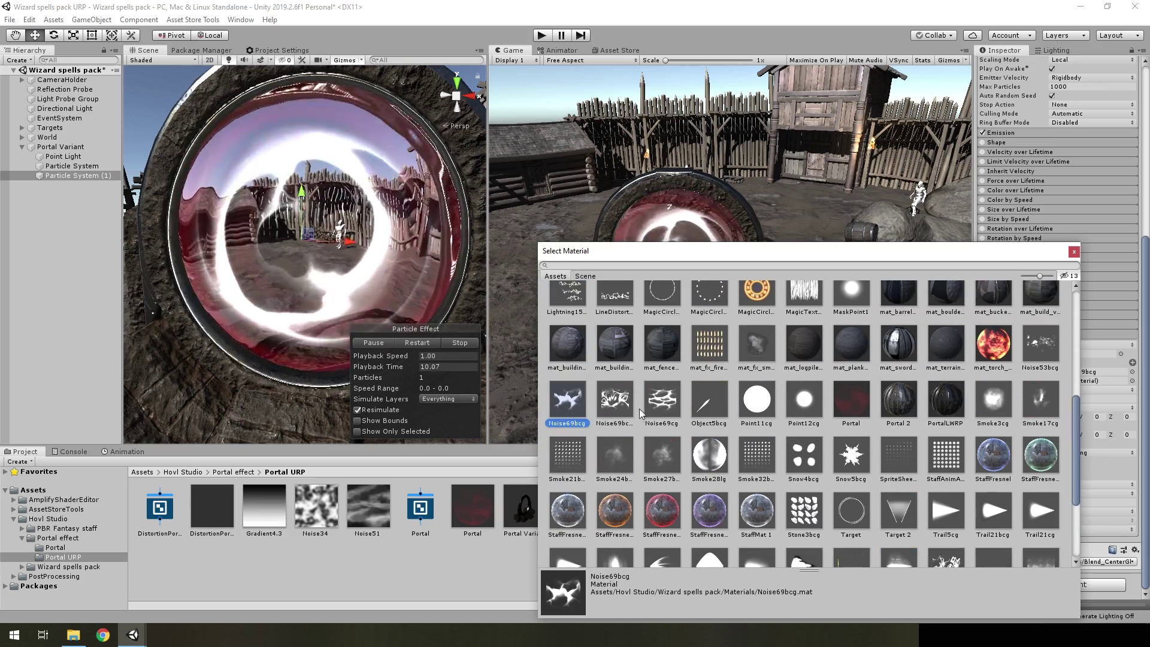
key(Right)
scroll(952, 494, down, 1)
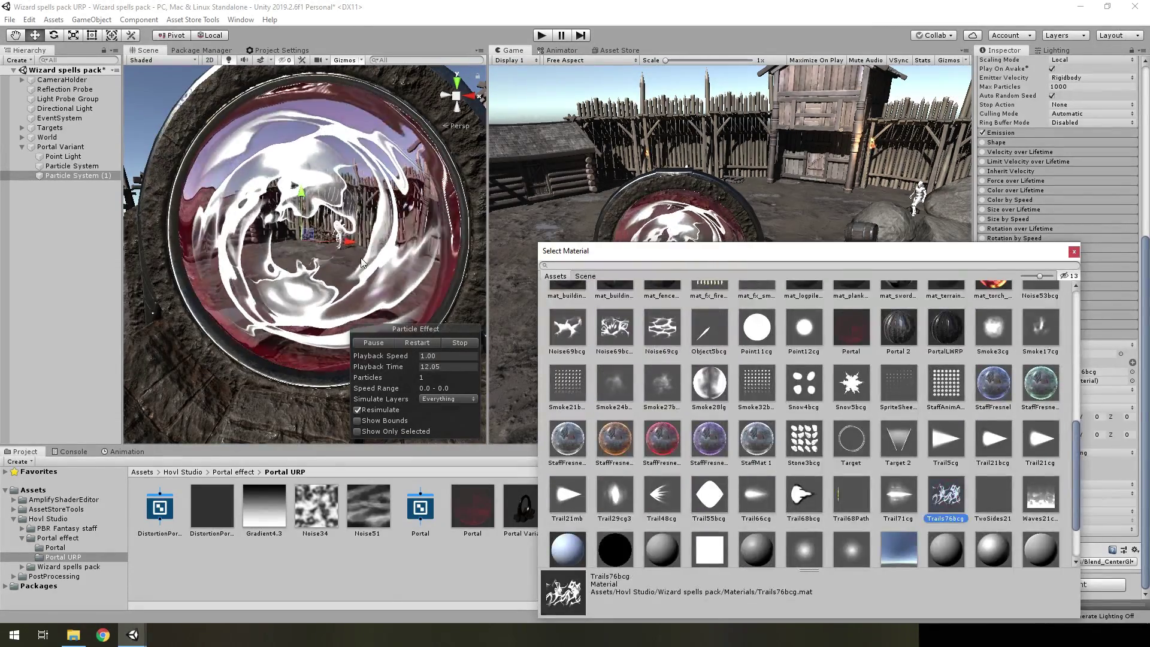
key(Return)
scroll(1062, 294, up, 5)
Step: Set the particles' Start Color to dark red 790000 with alpha 23, then deselect
click(1070, 279)
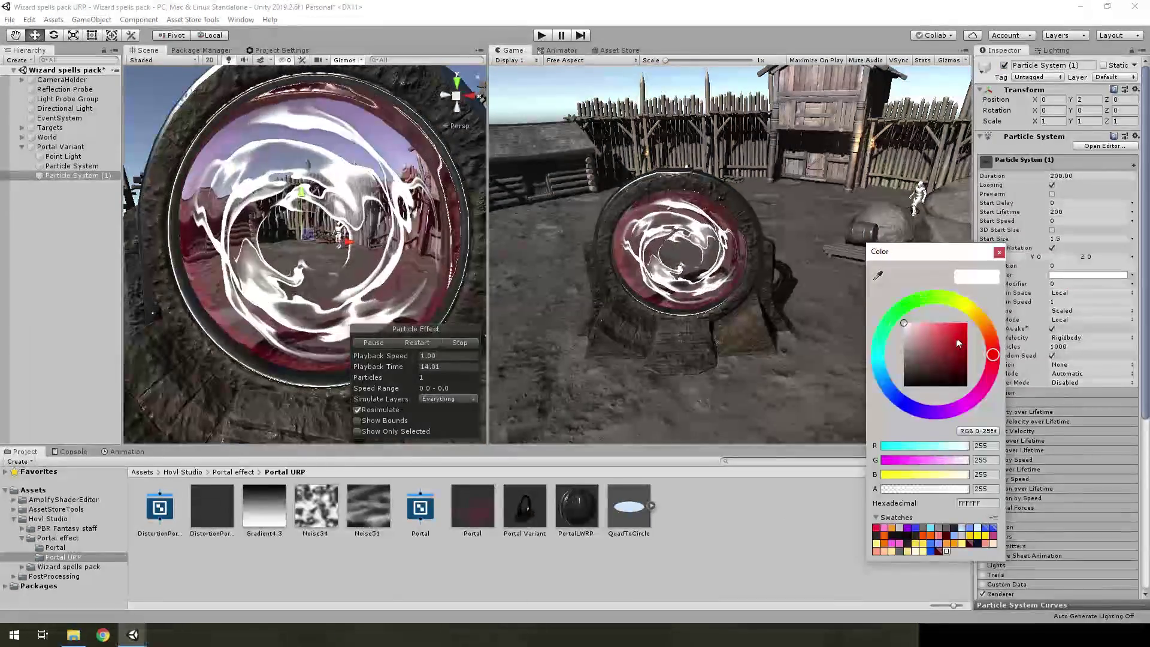
click(943, 322)
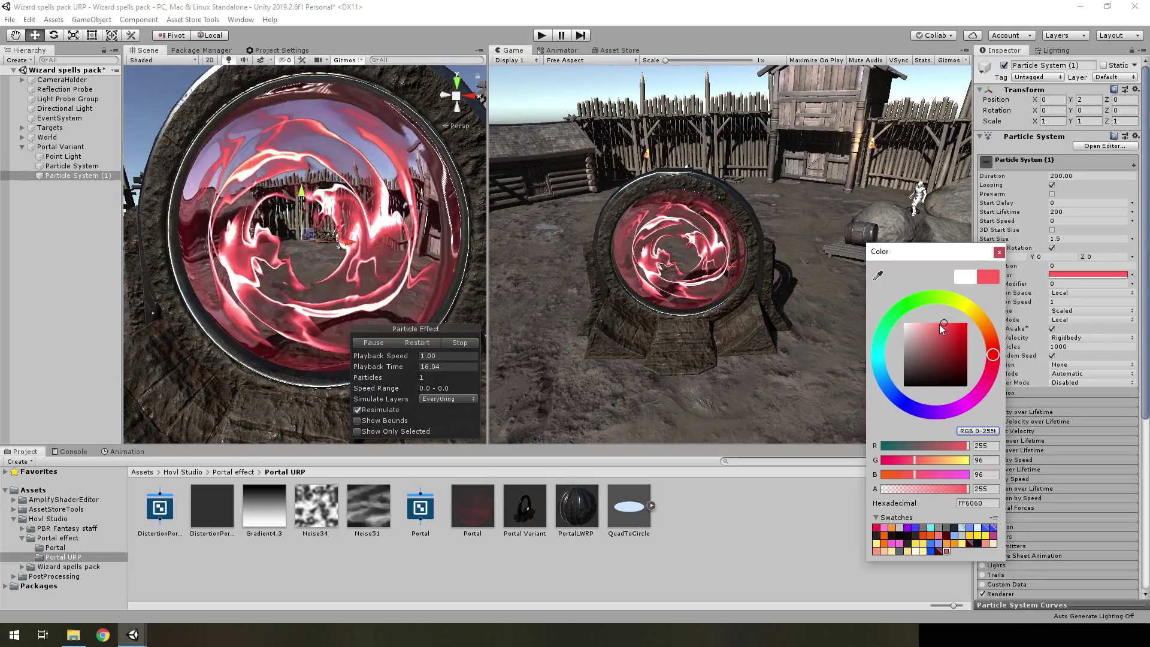
drag(946, 329, 983, 292)
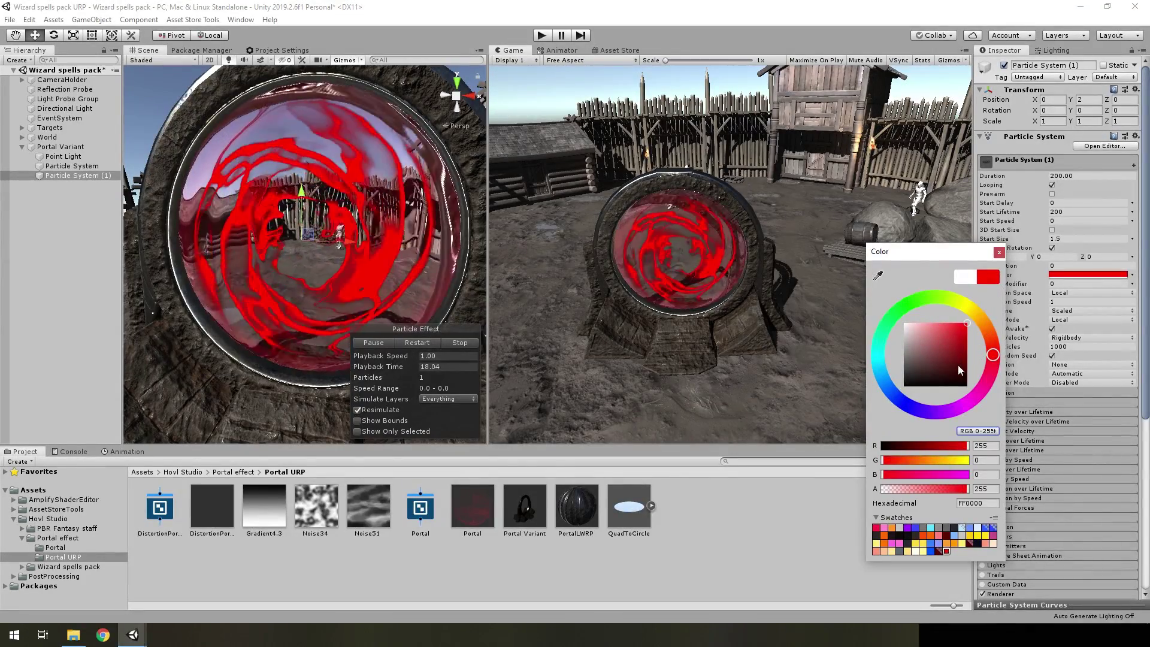
drag(922, 488, 885, 491)
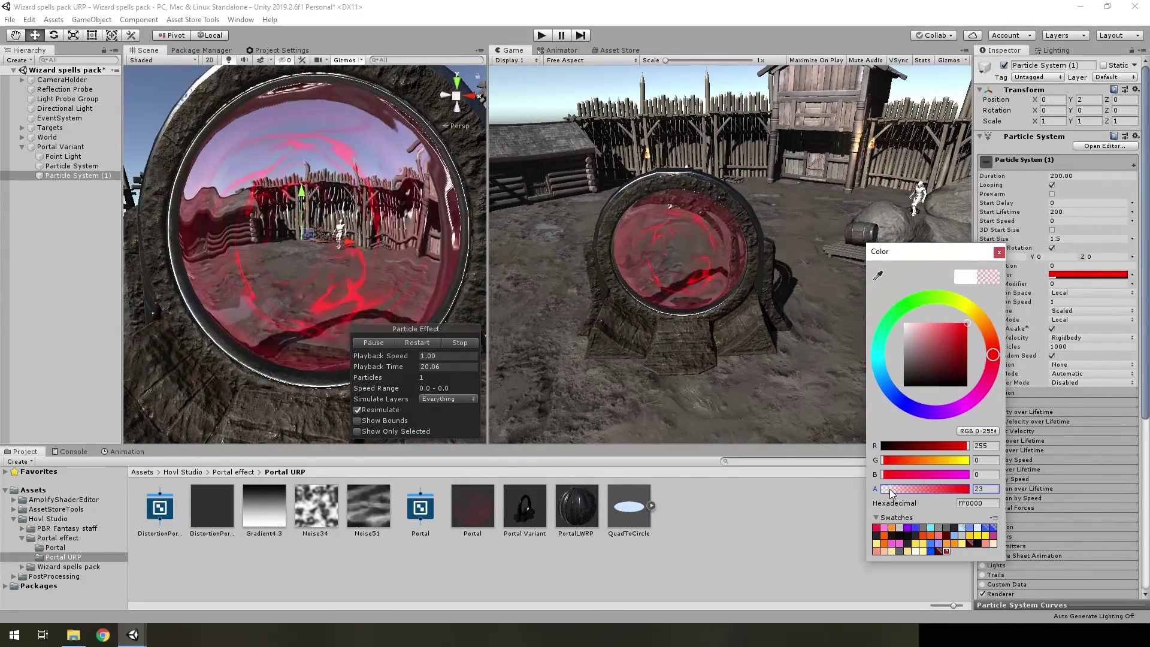
mouse_move(965, 325)
mouse_down()
mouse_move(975, 371)
mouse_move(991, 359)
mouse_up()
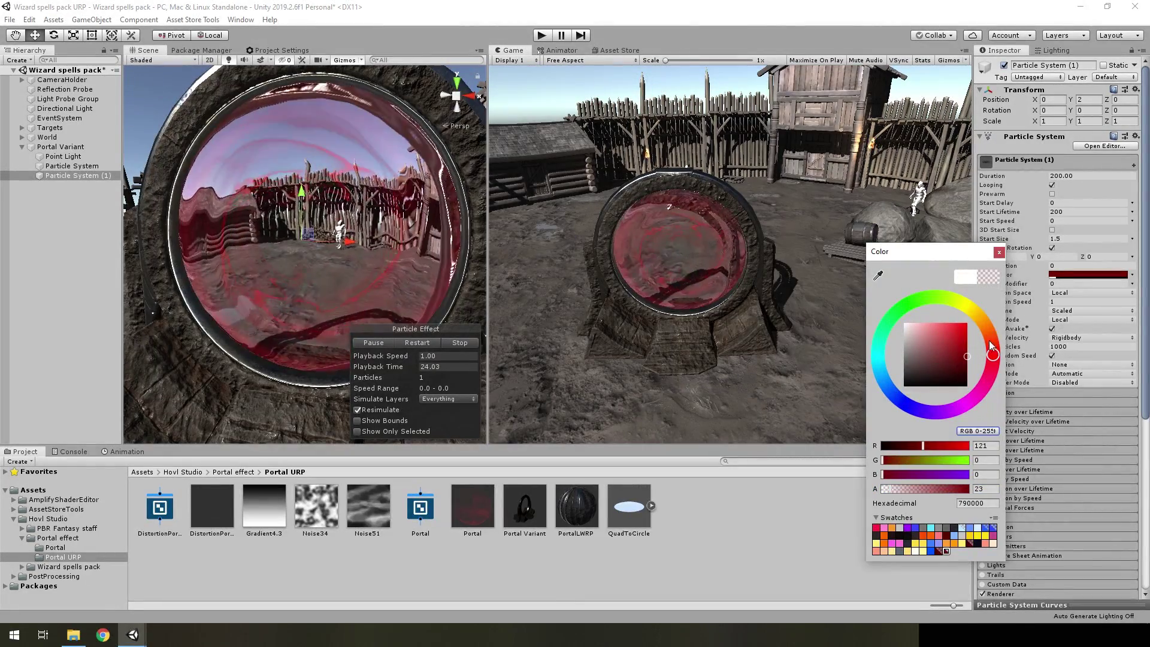
click(324, 252)
mouse_move(324, 251)
alt+mouse_down()
mouse_move(347, 244)
mouse_move(331, 238)
mouse_move(336, 250)
alt+mouse_up()
click(70, 198)
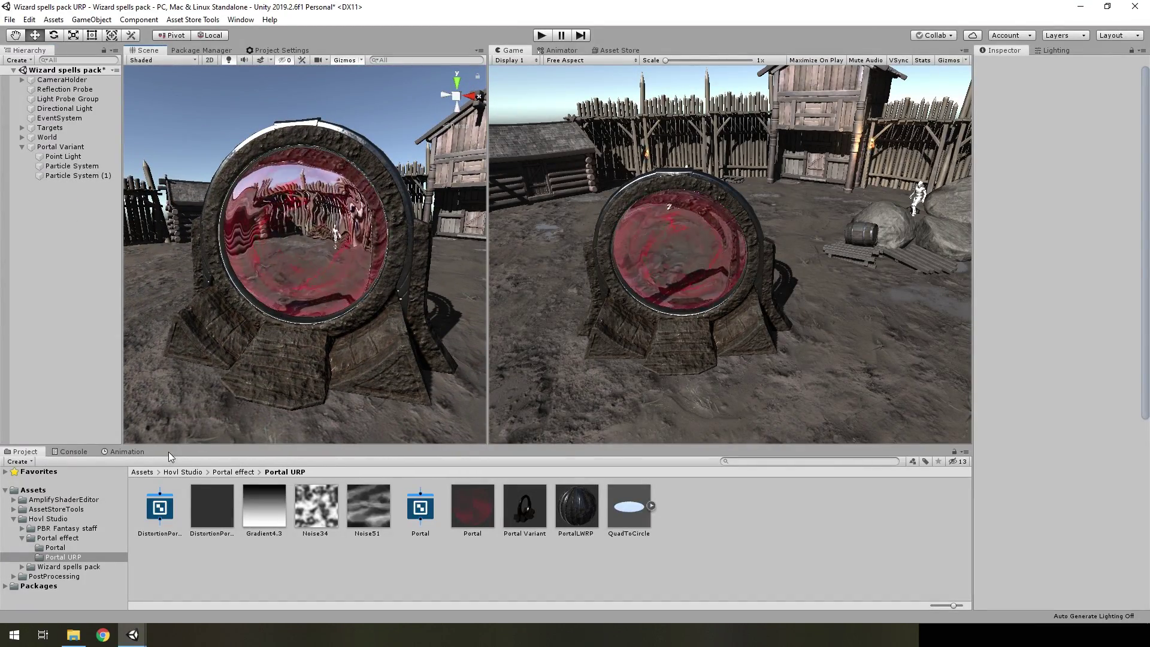
Step: Switch to the Wizard spells pack project and frame the Portal object
mouse_move(133, 635)
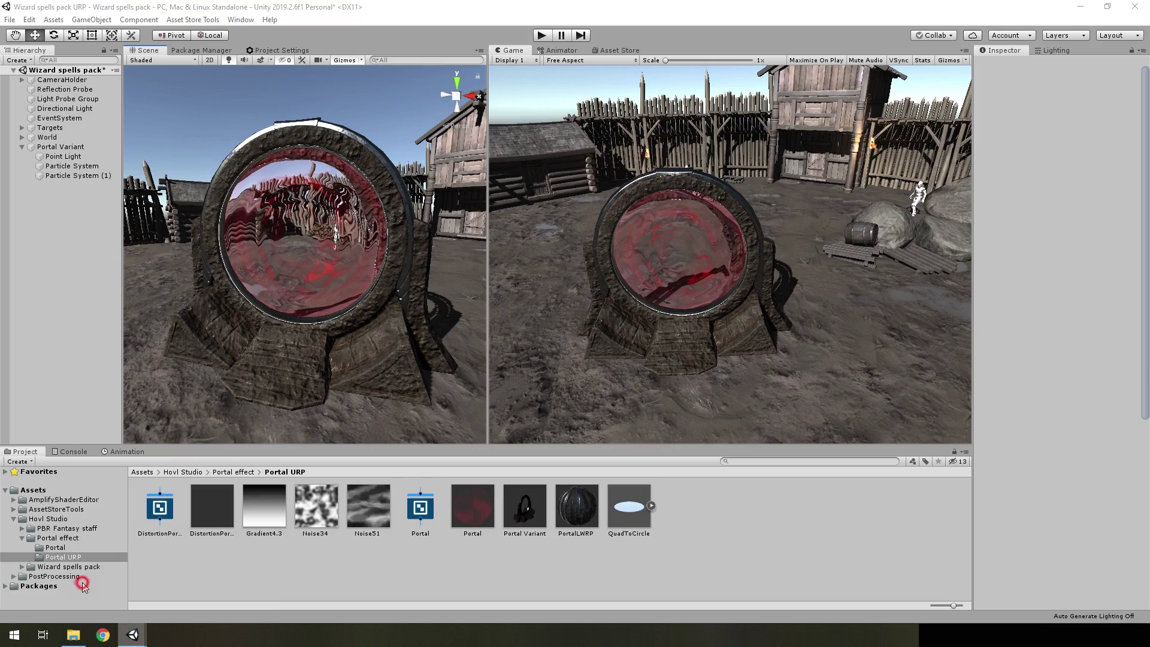
click(199, 584)
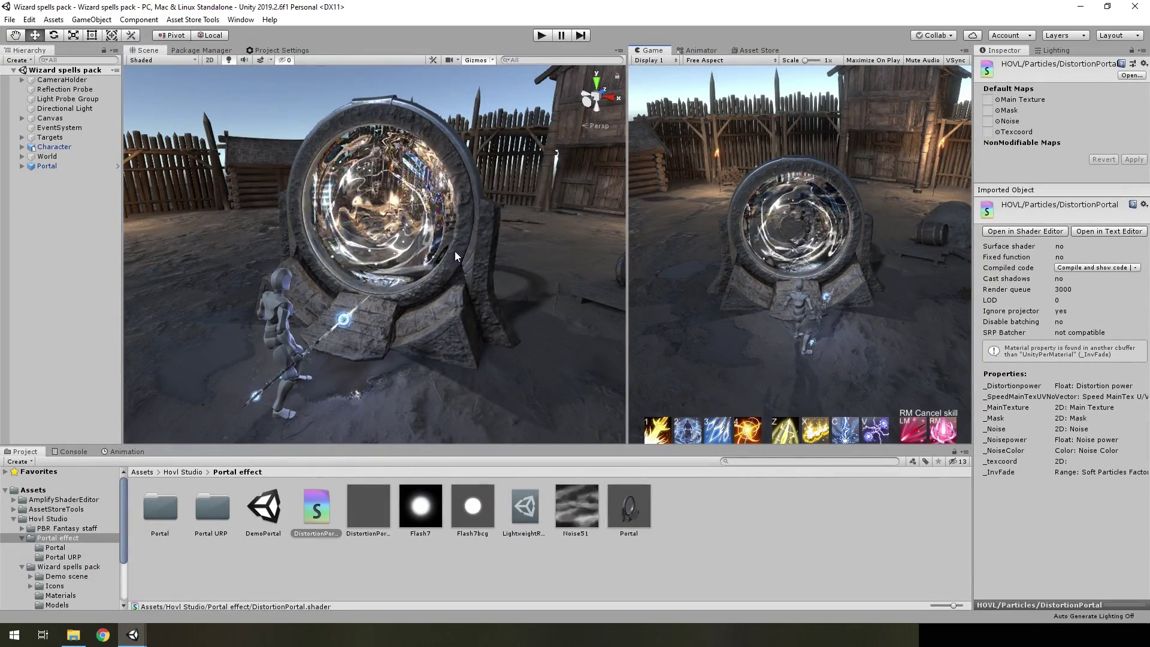
alt+drag(419, 251, 586, 245)
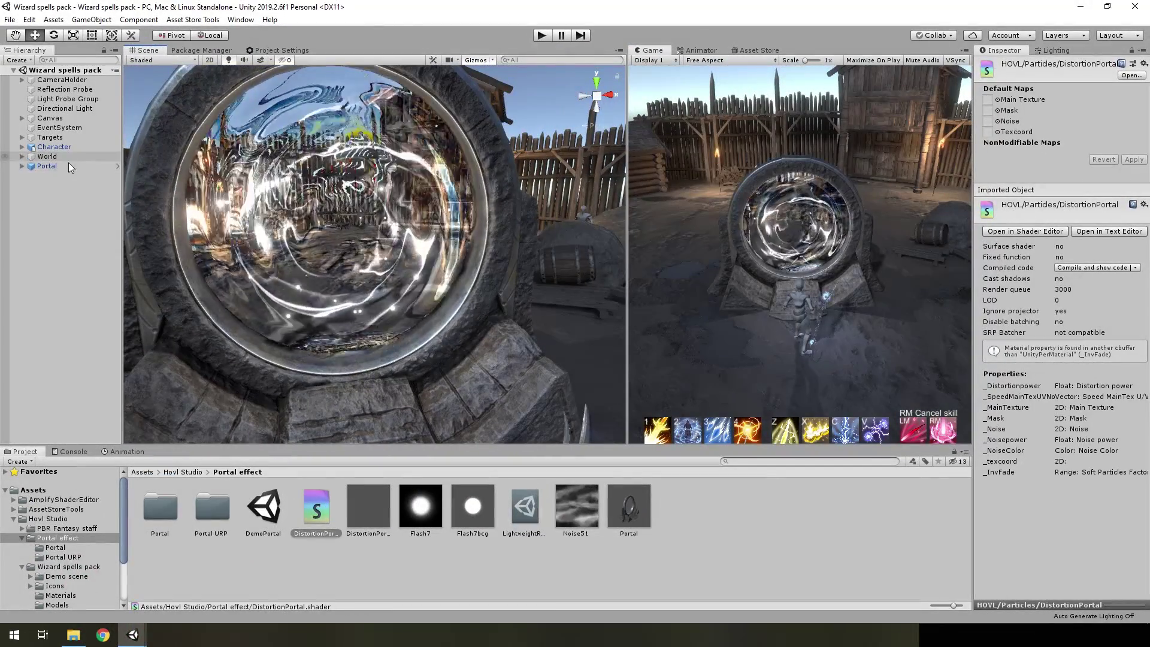
double_click(46, 165)
Step: Disable the GlowNoise and Big stars particles under Portal > Distortion
click(22, 166)
click(53, 176)
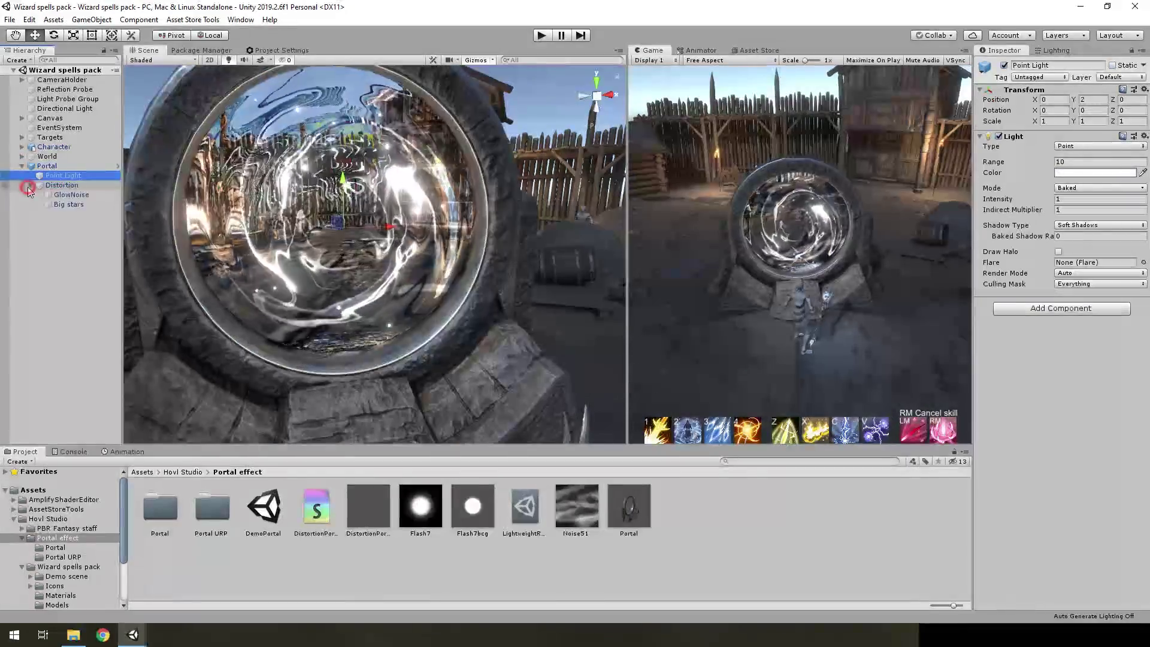
click(30, 185)
click(71, 195)
shift+click(68, 205)
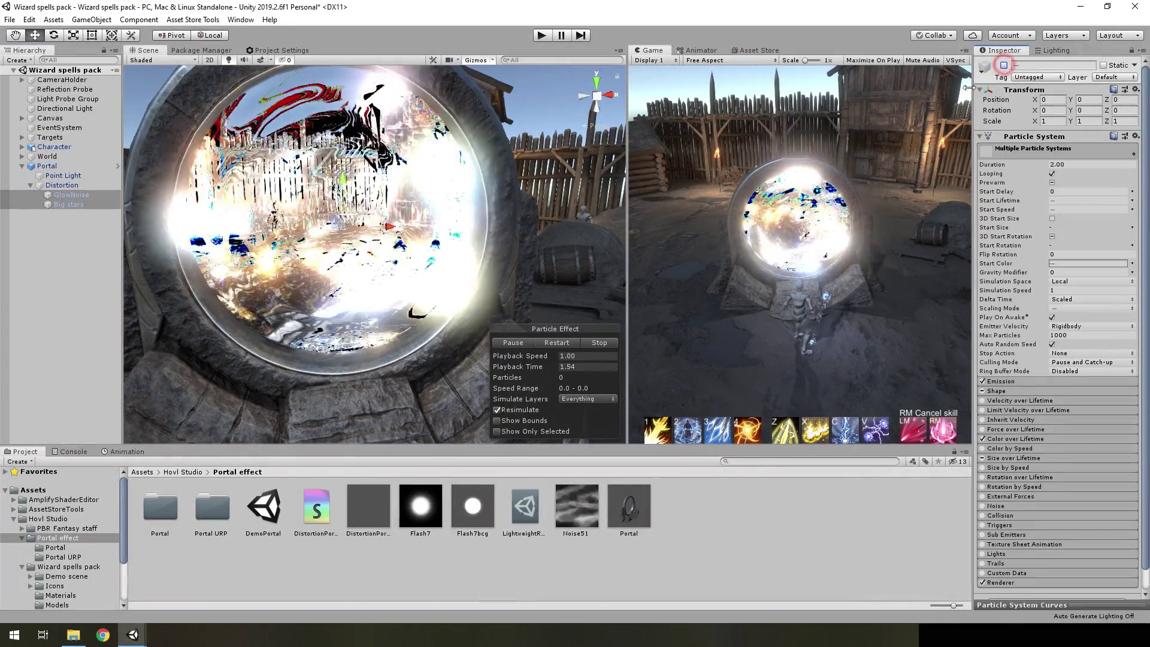
click(1004, 66)
Step: Select the DistortionPortal shader asset and view the portal from the front
alt+drag(455, 287, 381, 269)
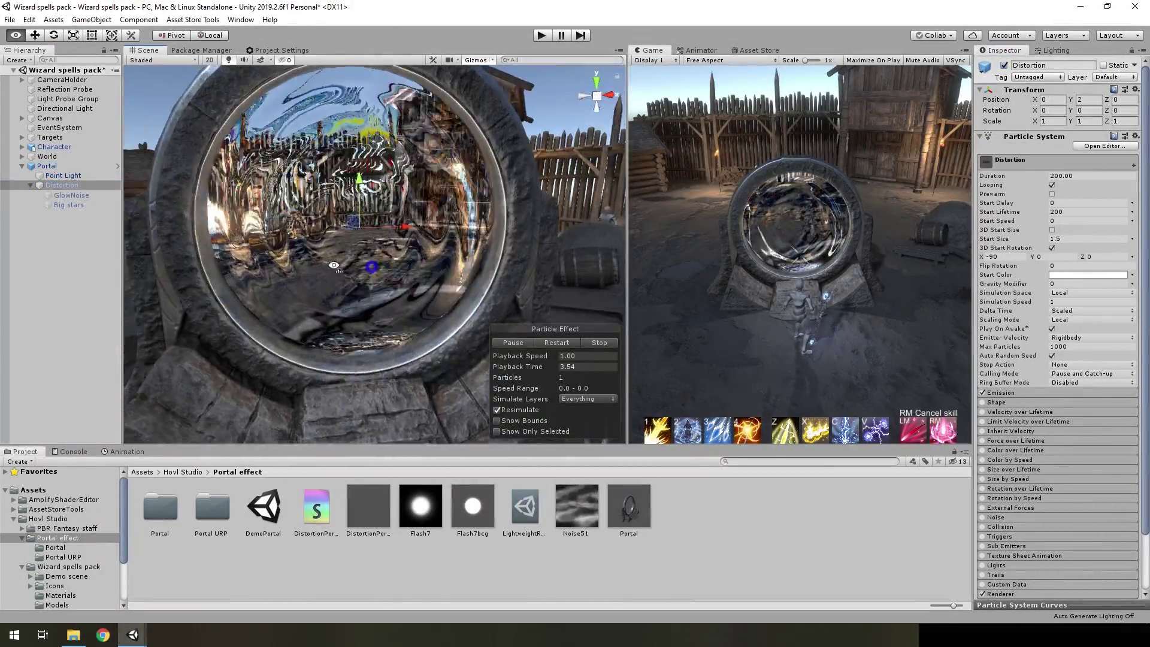
scroll(377, 263, up, 5)
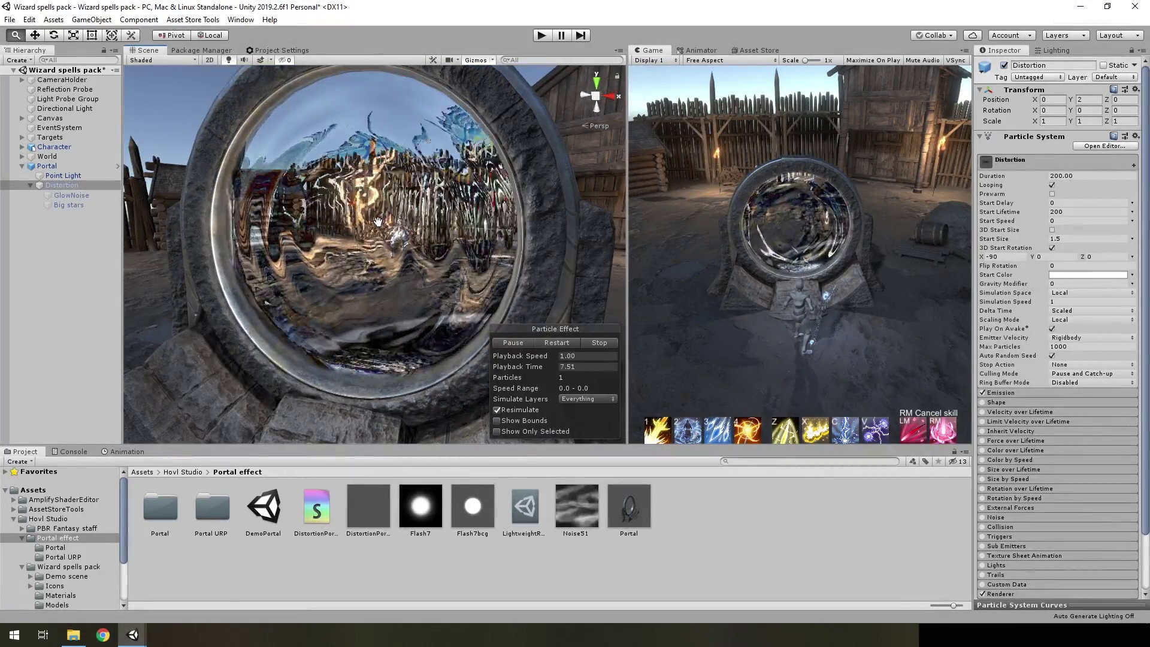
scroll(378, 221, up, 5)
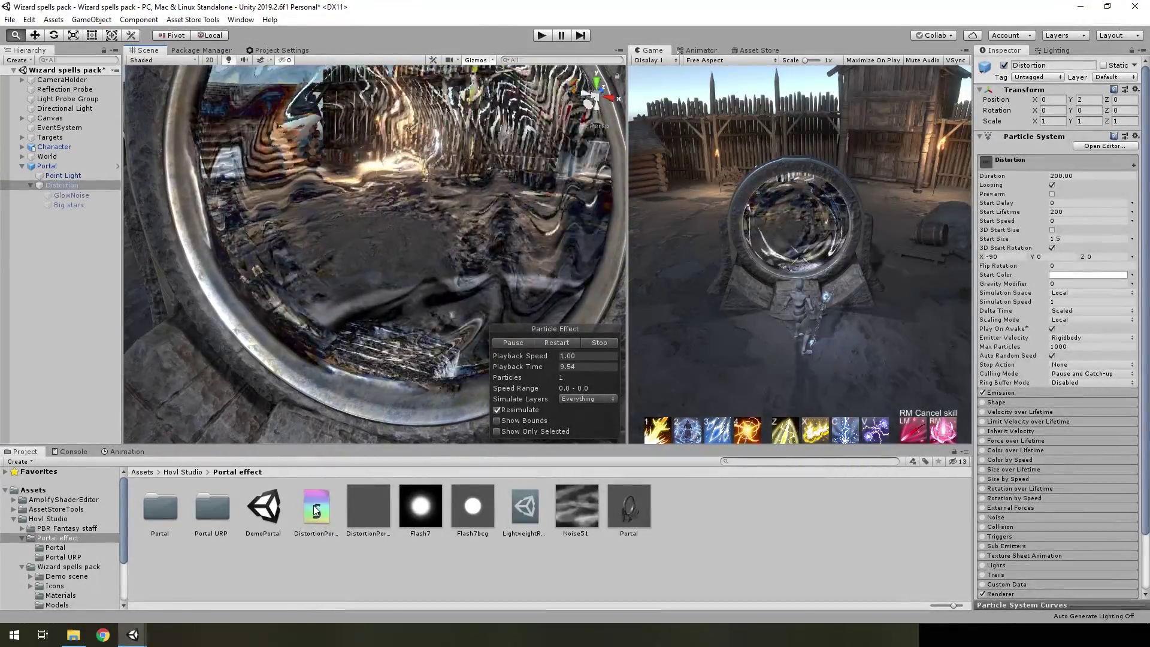
click(316, 510)
scroll(444, 219, down, 5)
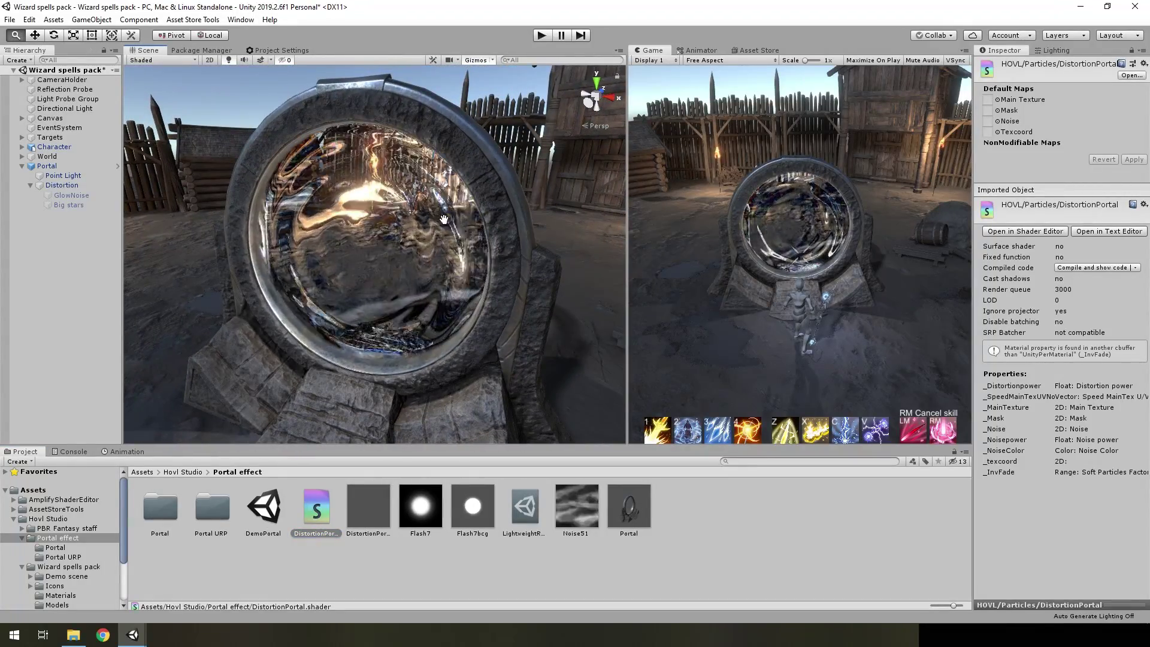
alt+drag(443, 219, 865, 256)
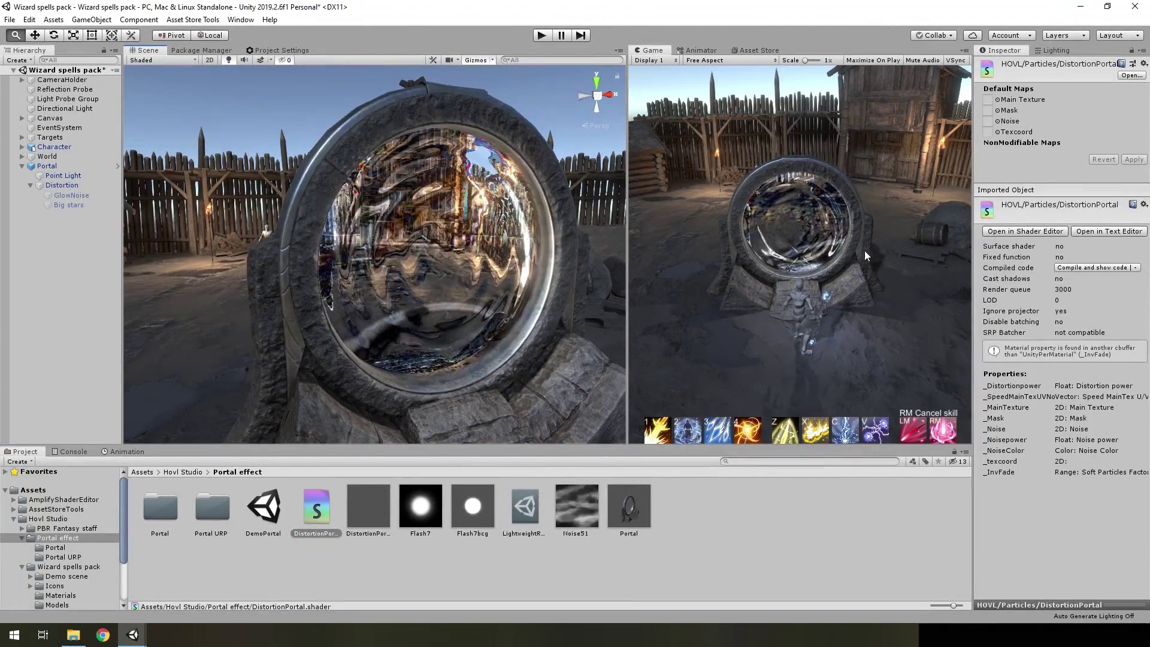
Step: Open DistortionPortal in Amplify and survey its Main Texture, Mask, Noise and panner nodes
click(1040, 233)
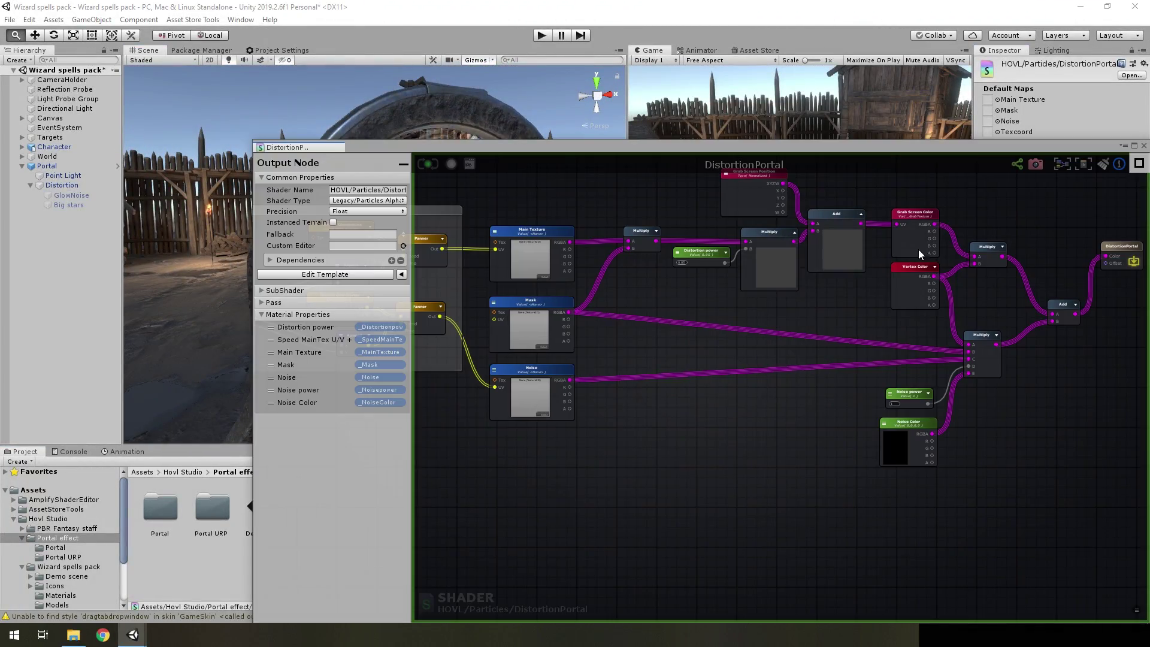
middle_drag(691, 371, 763, 352)
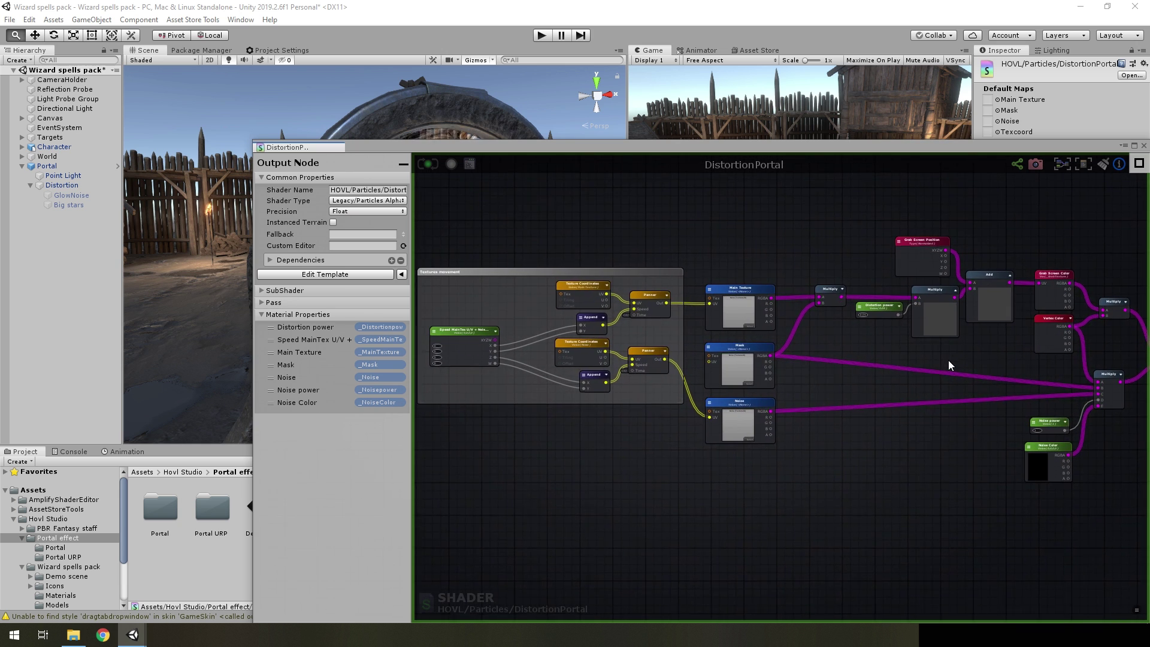
scroll(947, 373, up, 2)
scroll(669, 390, down, 2)
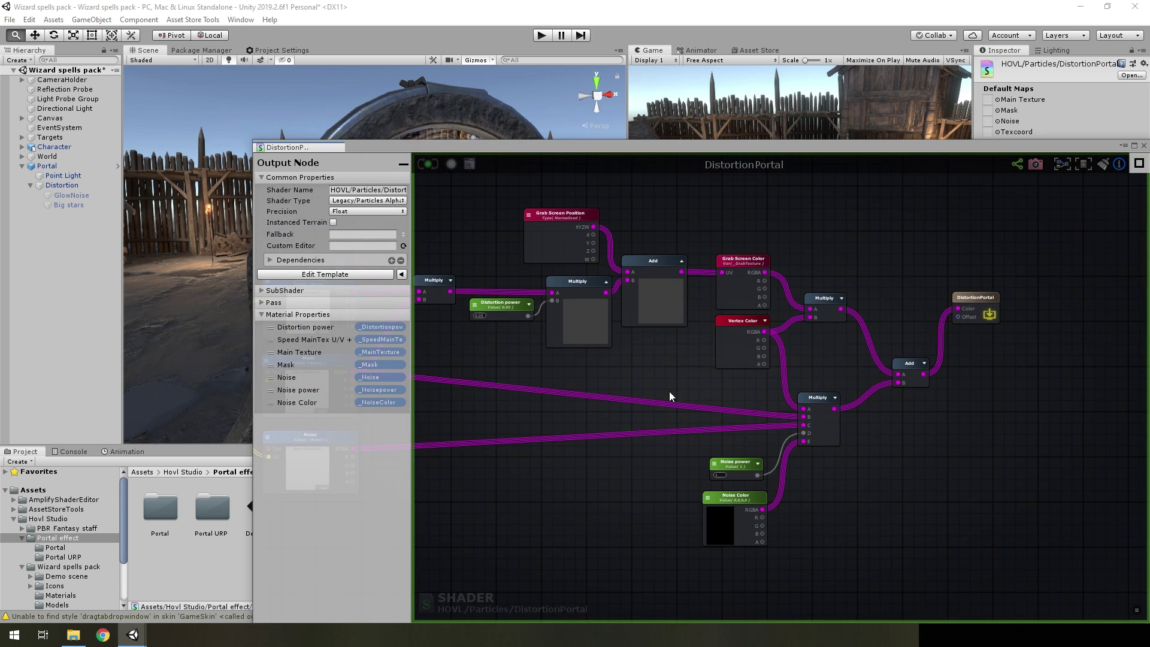
middle_drag(674, 374, 745, 372)
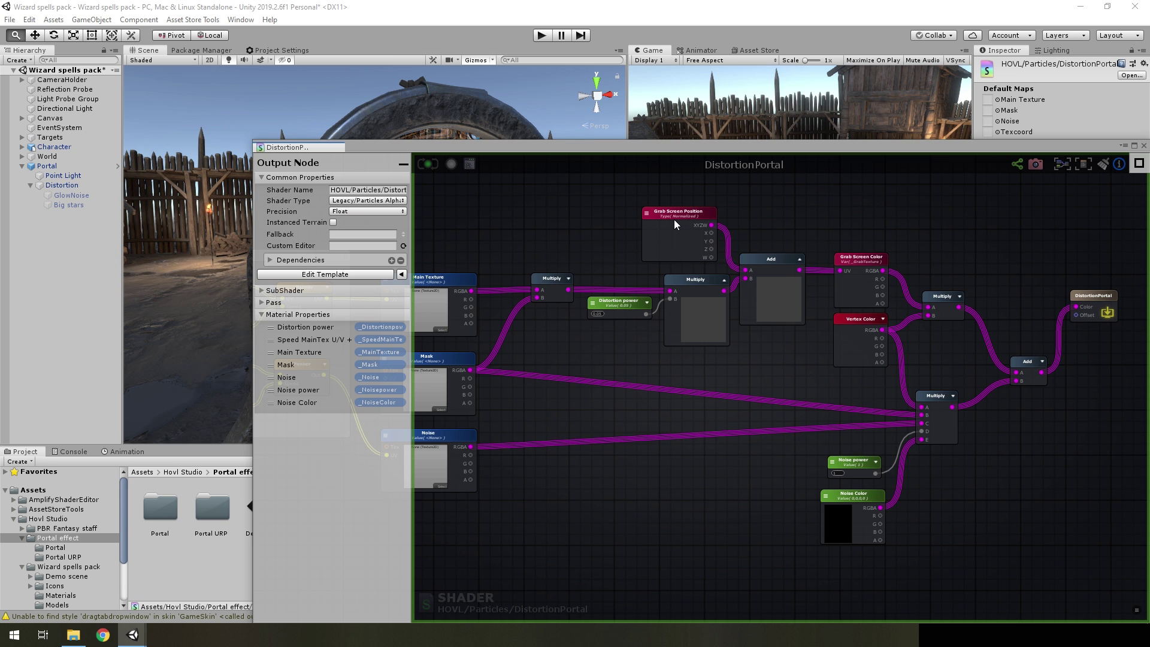
scroll(674, 219, up, 2)
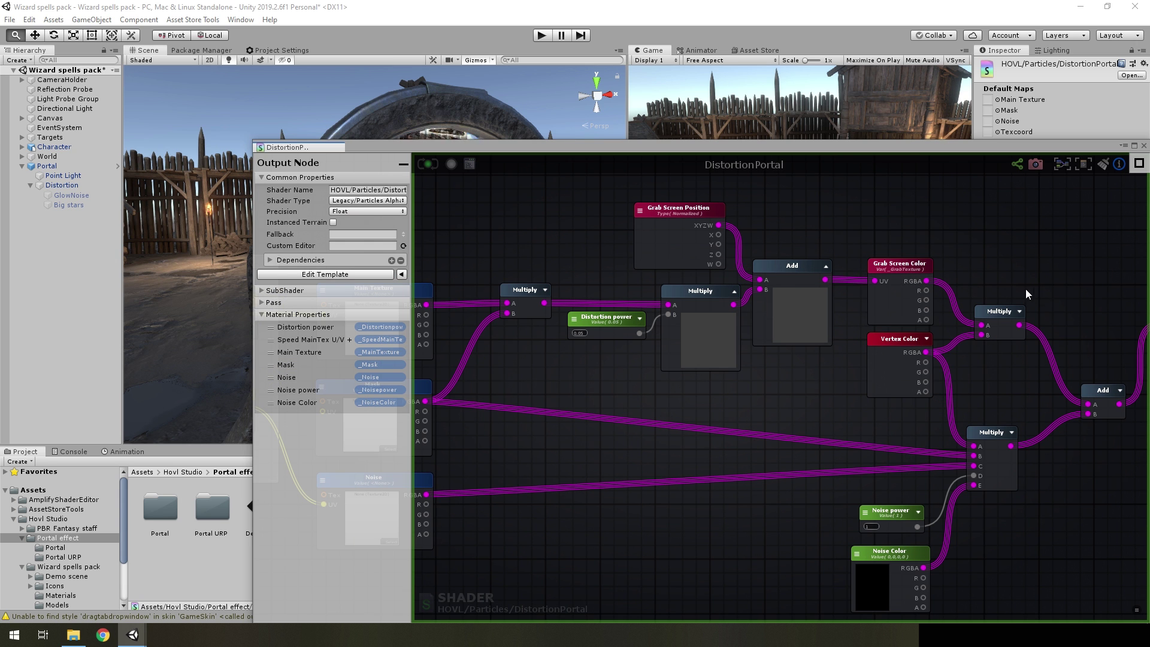
middle_drag(1025, 289, 892, 263)
scroll(872, 354, down, 3)
scroll(778, 389, up, 1)
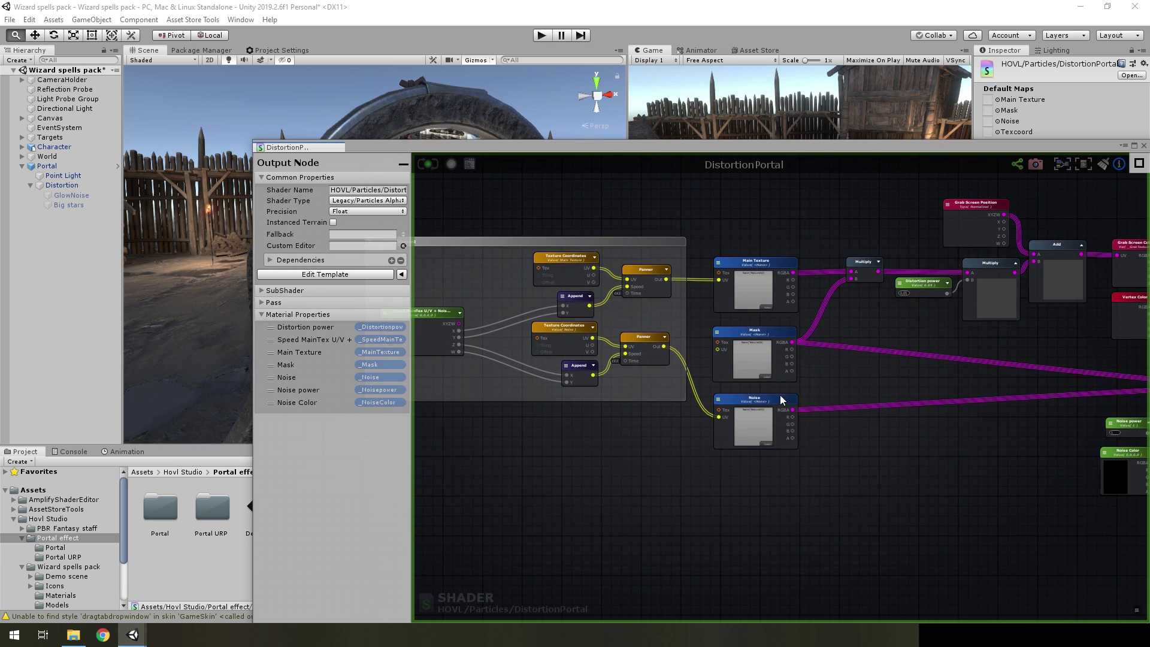
scroll(780, 400, up, 1)
scroll(770, 397, down, 1)
middle_drag(942, 365, 615, 408)
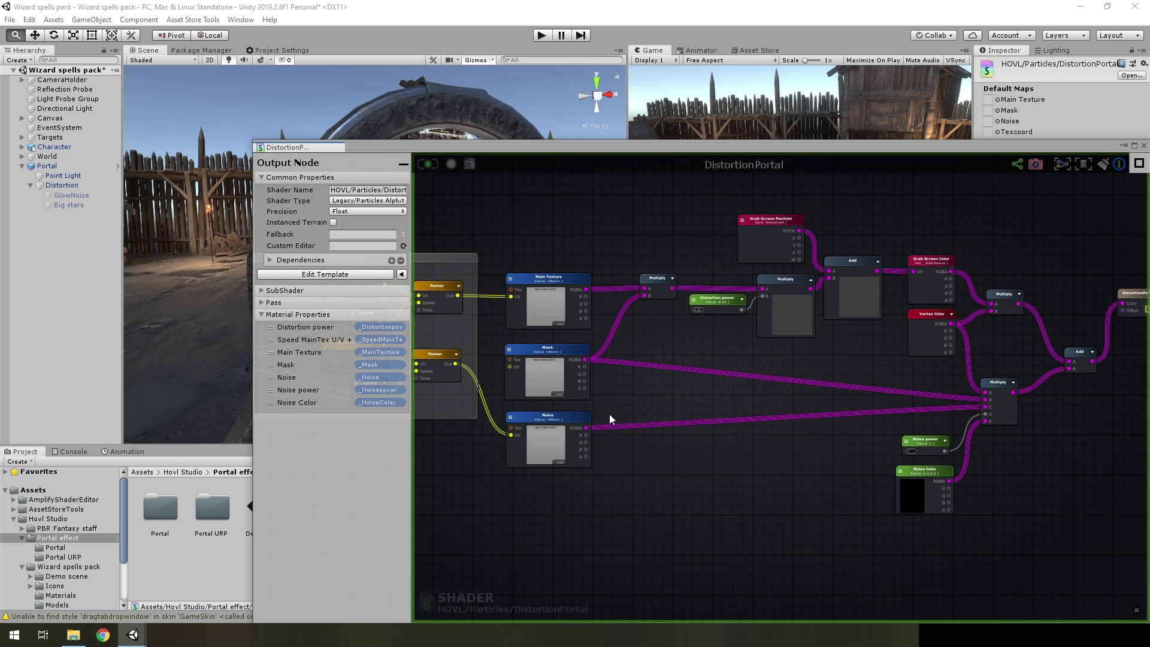
Step: Move the output node down-right and expand SubShader to reveal Alpha Blend blending
middle_drag(979, 375, 885, 386)
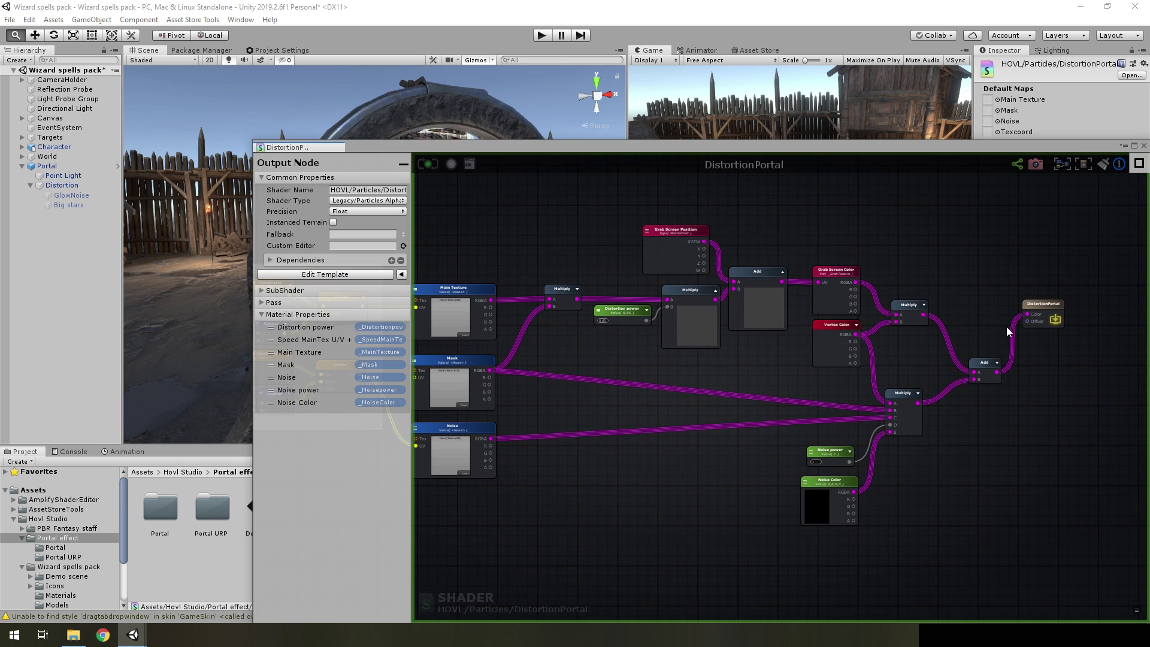
drag(1053, 317, 1067, 359)
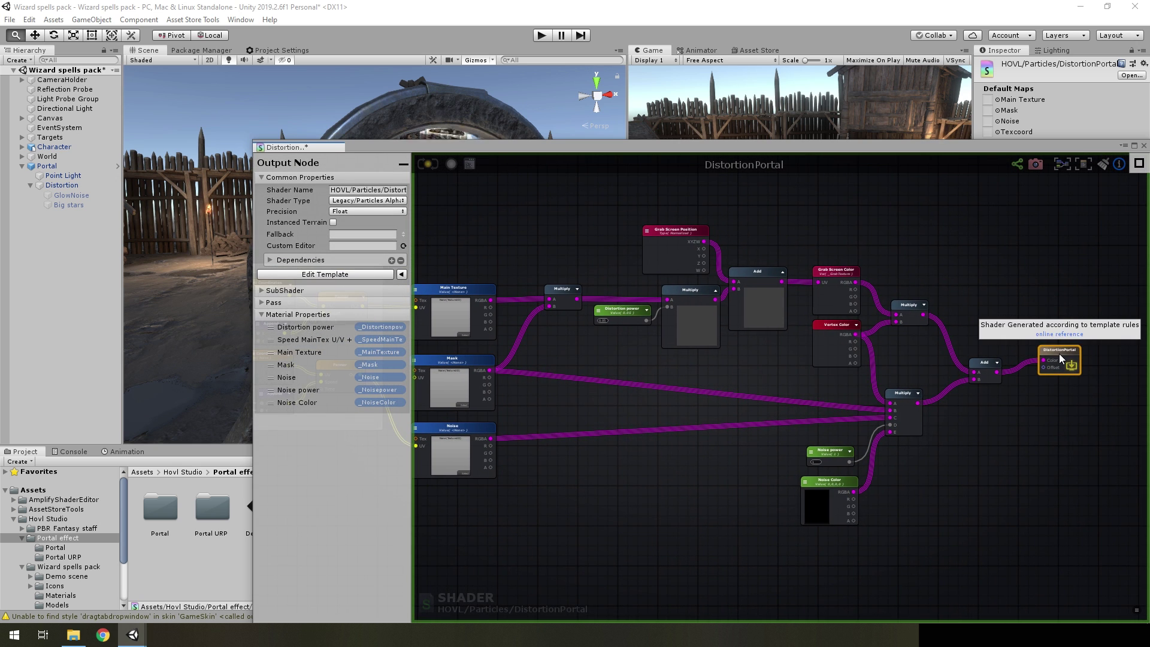
scroll(1030, 352, up, 1)
scroll(1030, 352, up, 1)
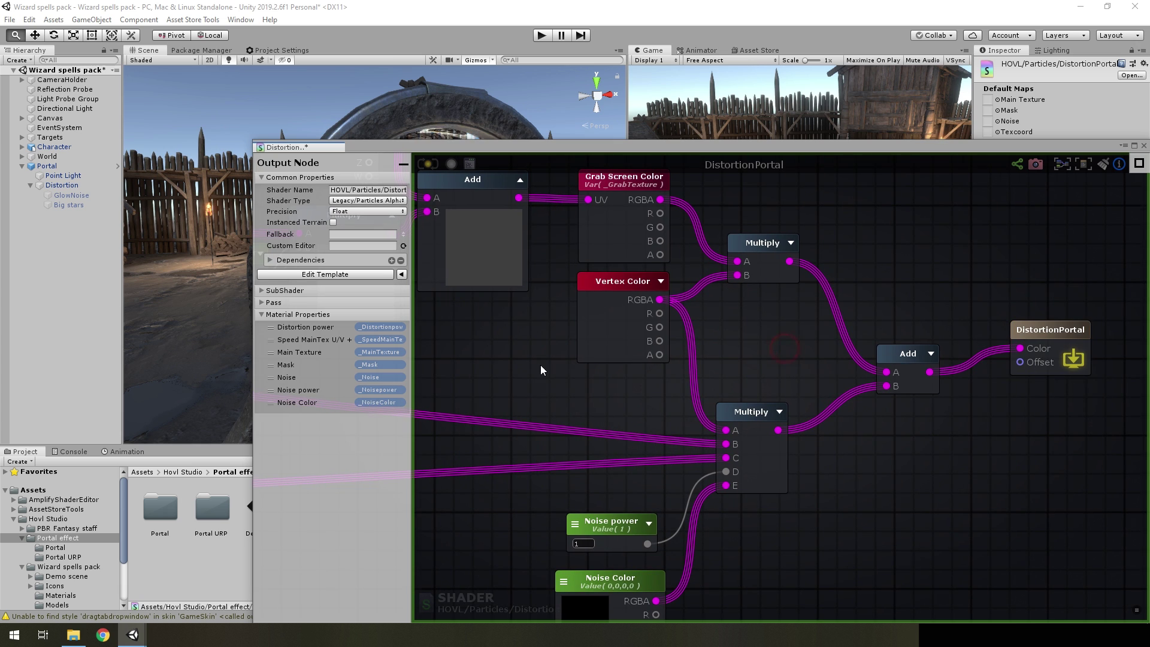
scroll(541, 370, down, 1)
click(285, 290)
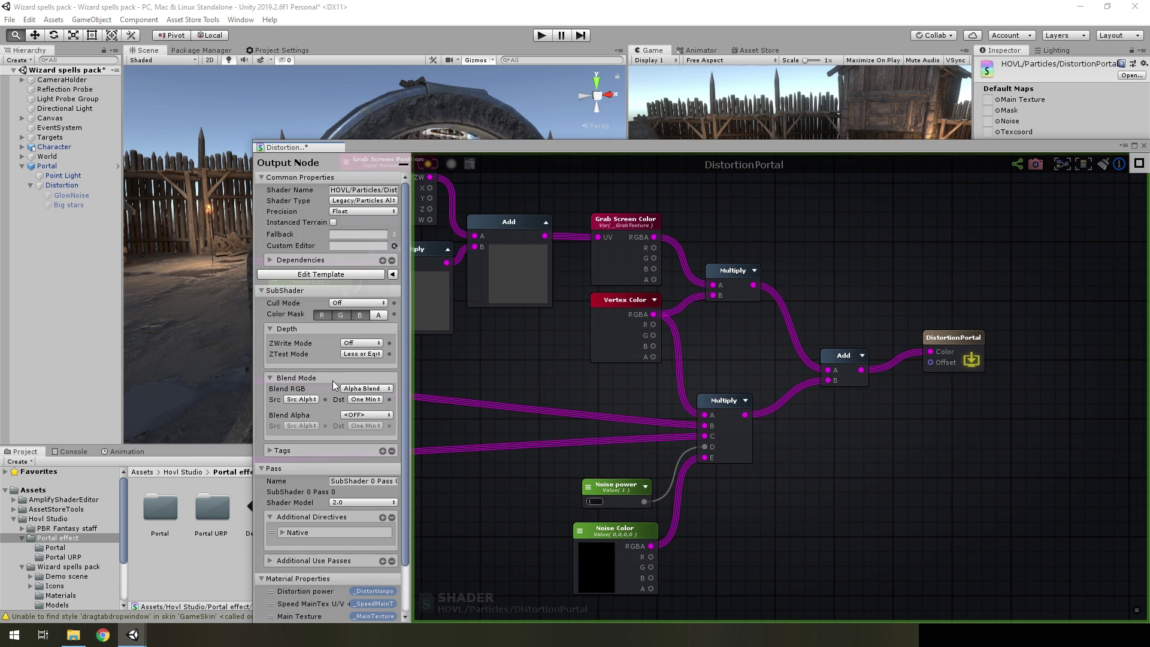
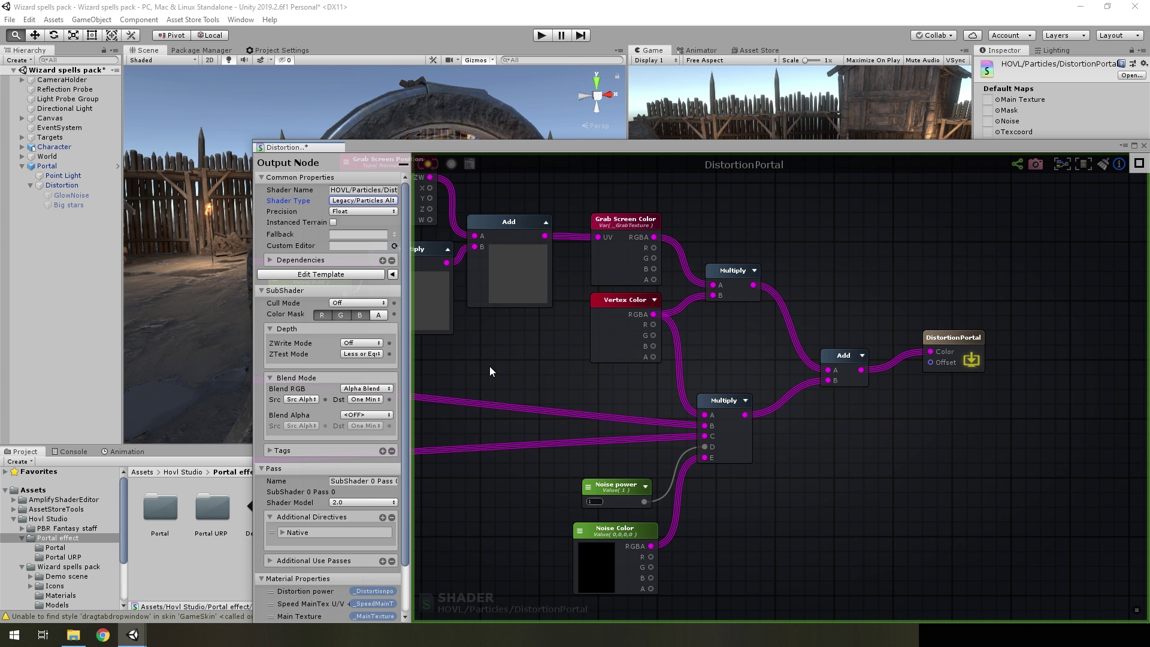
Step: Inspect the DistortionPortal graph's Distortion power and Multiply nodes, then switch to the Wizard spells pack URP project
scroll(512, 357, down, 2)
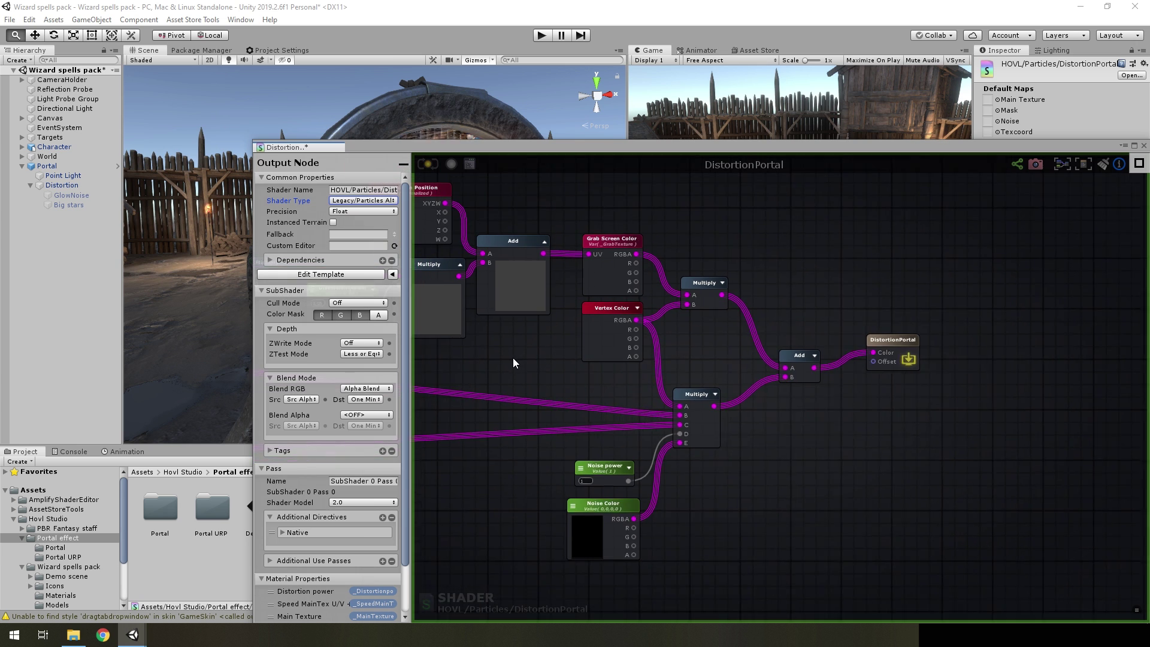
scroll(837, 361, down, 2)
scroll(638, 356, down, 1)
scroll(638, 357, up, 1)
scroll(620, 430, up, 1)
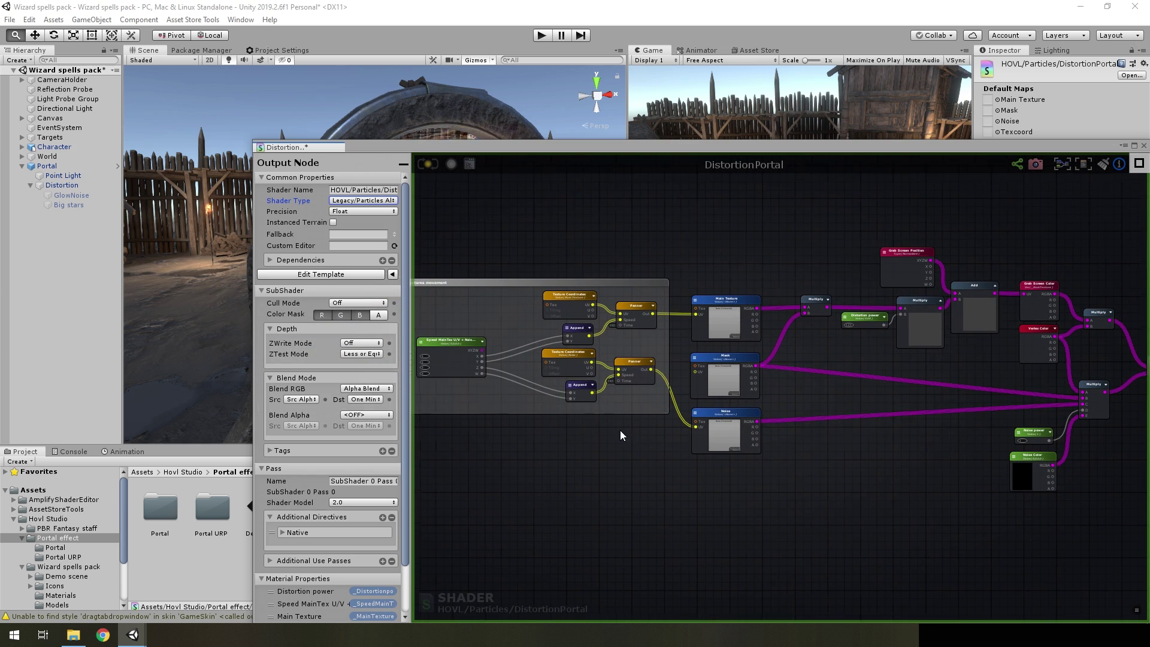
scroll(626, 344, up, 1)
scroll(627, 344, up, 1)
middle_drag(1030, 369, 812, 385)
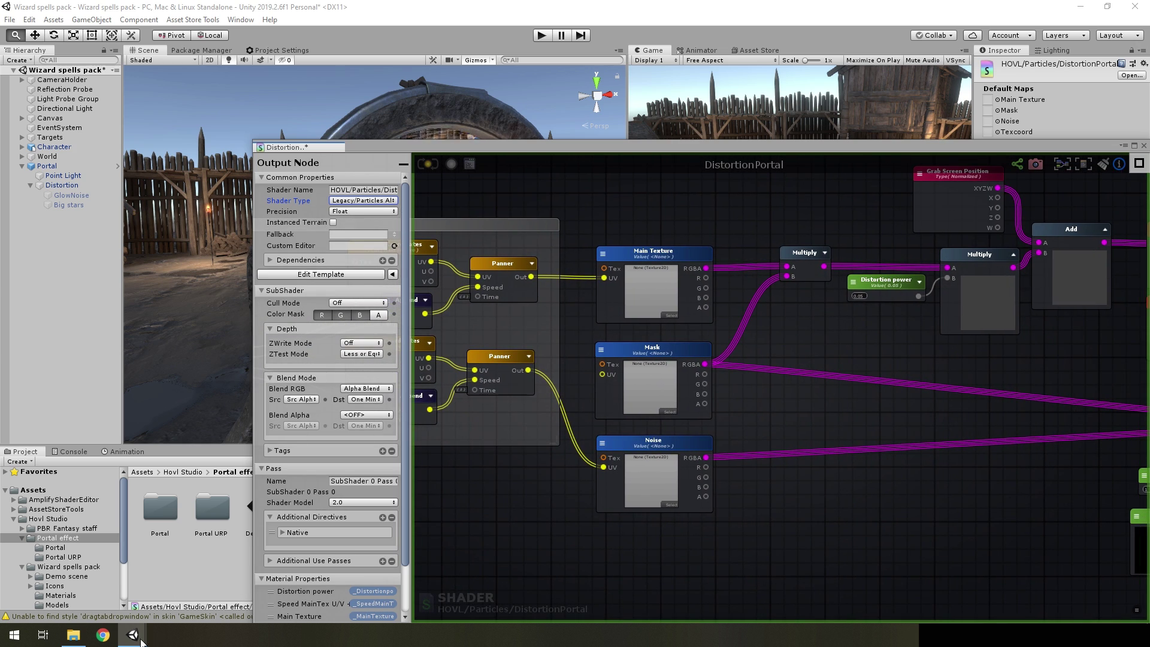
mouse_move(141, 640)
click(201, 597)
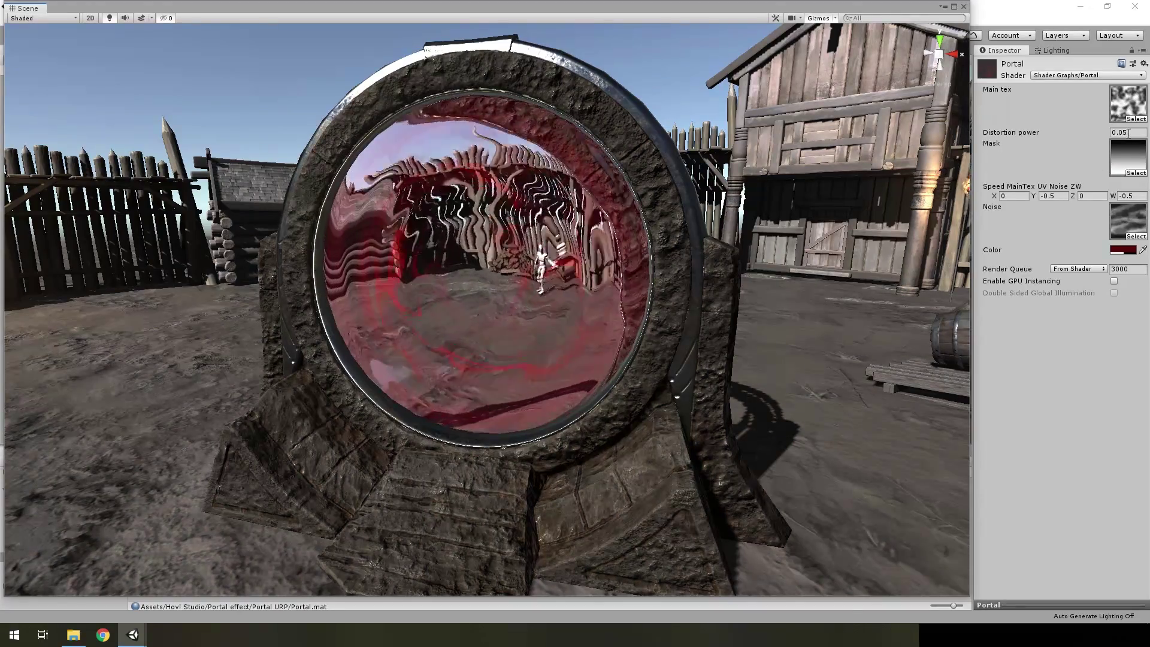
Step: Enter 0.25 as the Portal material's Distortion power and bring up its tint colour picker
click(1128, 133)
text(0.2)
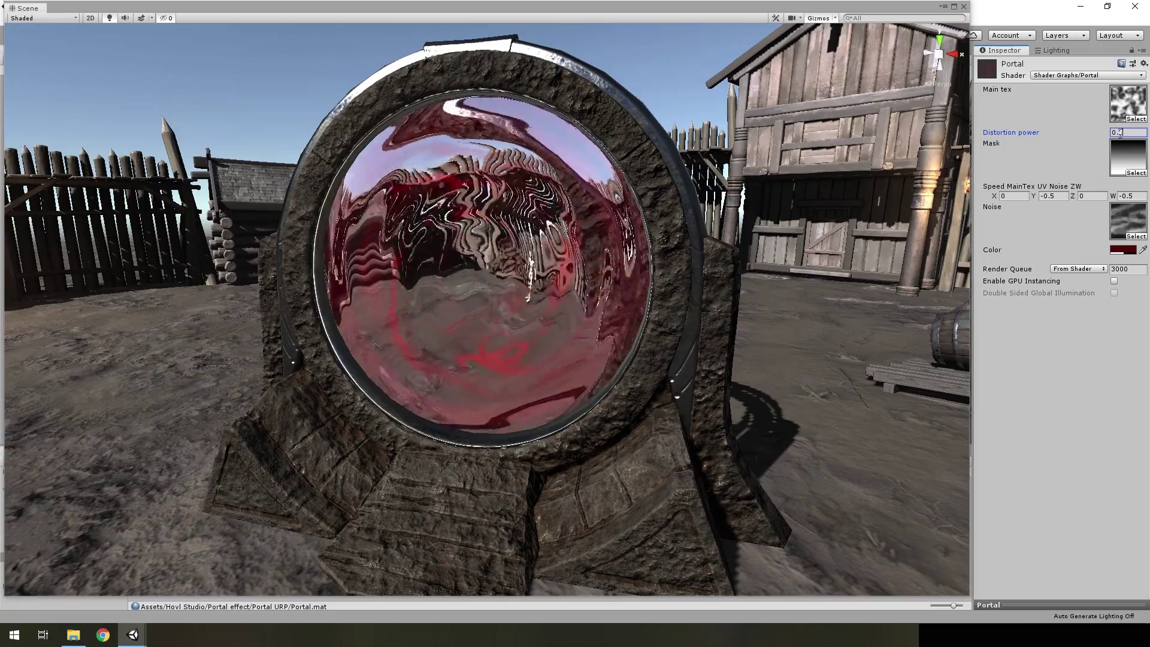
text(5)
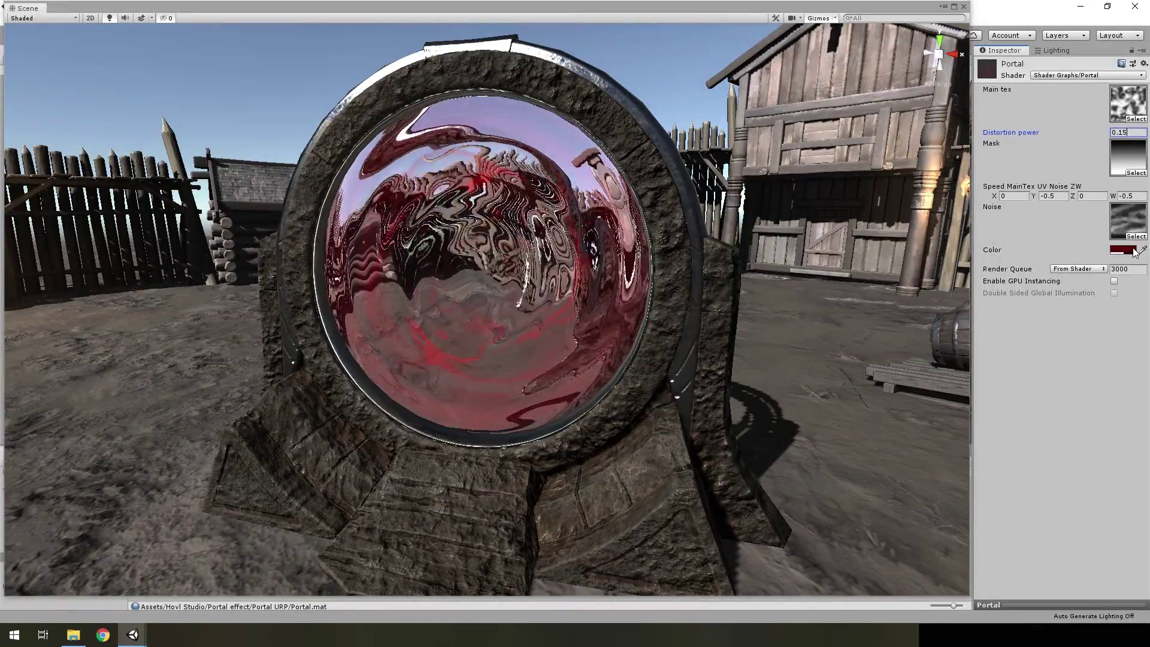
click(1133, 249)
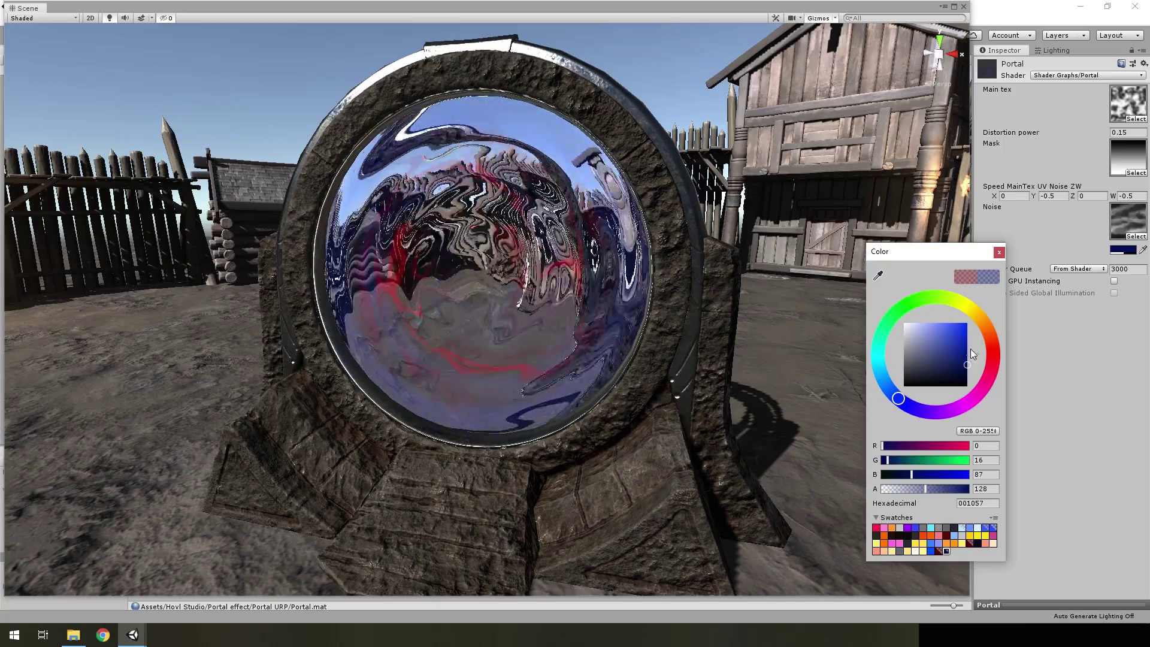
Step: Change the Portal material's tint to bright blue 0052FF
click(994, 355)
drag(935, 359, 886, 372)
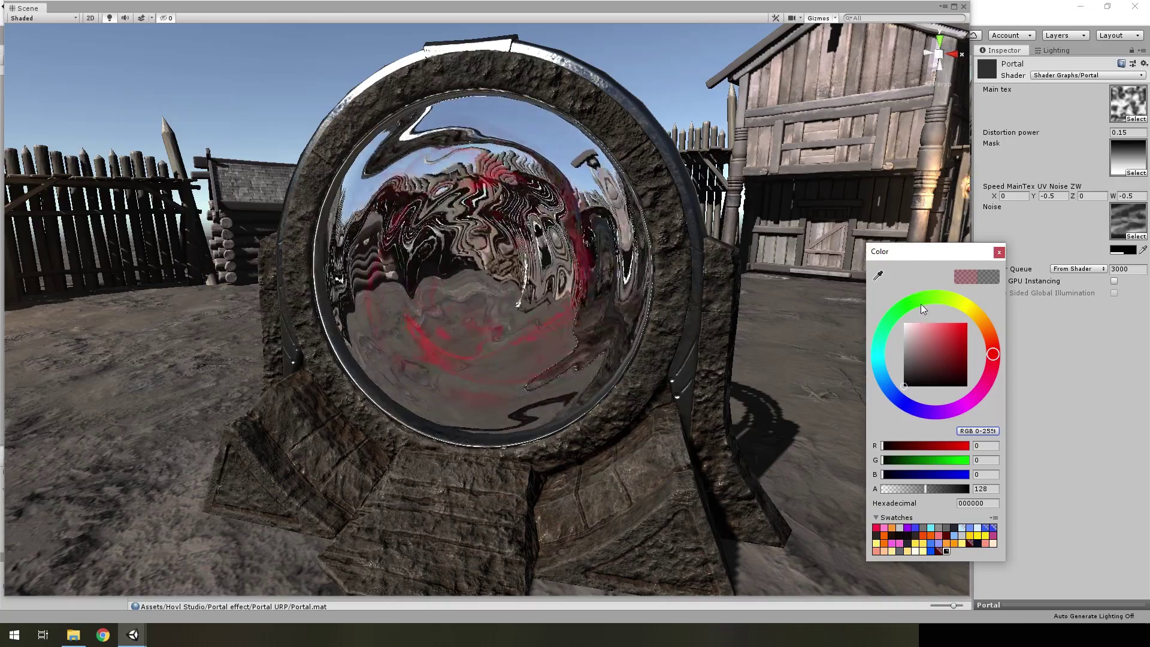
click(944, 354)
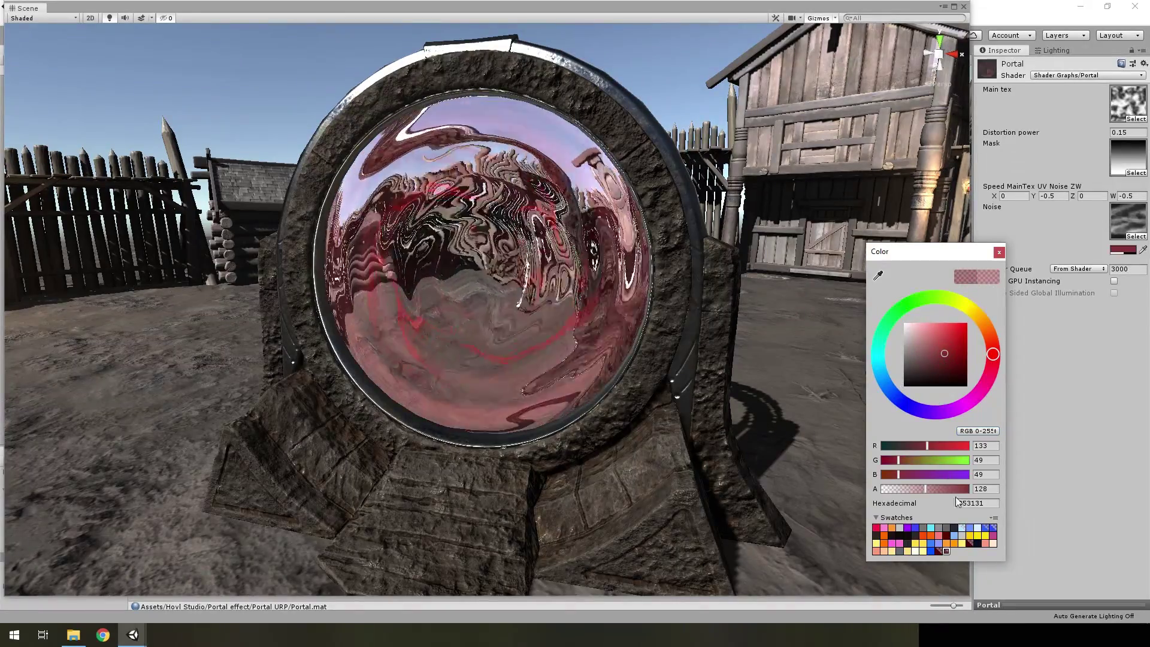
click(932, 551)
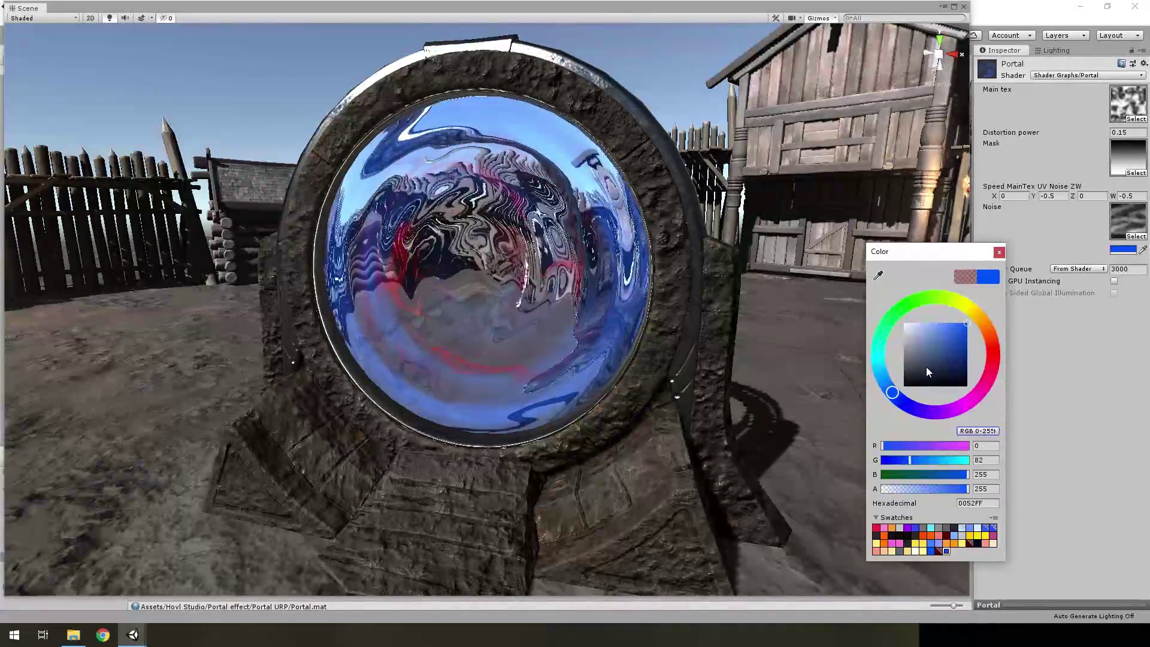
Step: Close the colour picker, then move and shrink the floating Scene view to reveal the Inspector
click(997, 252)
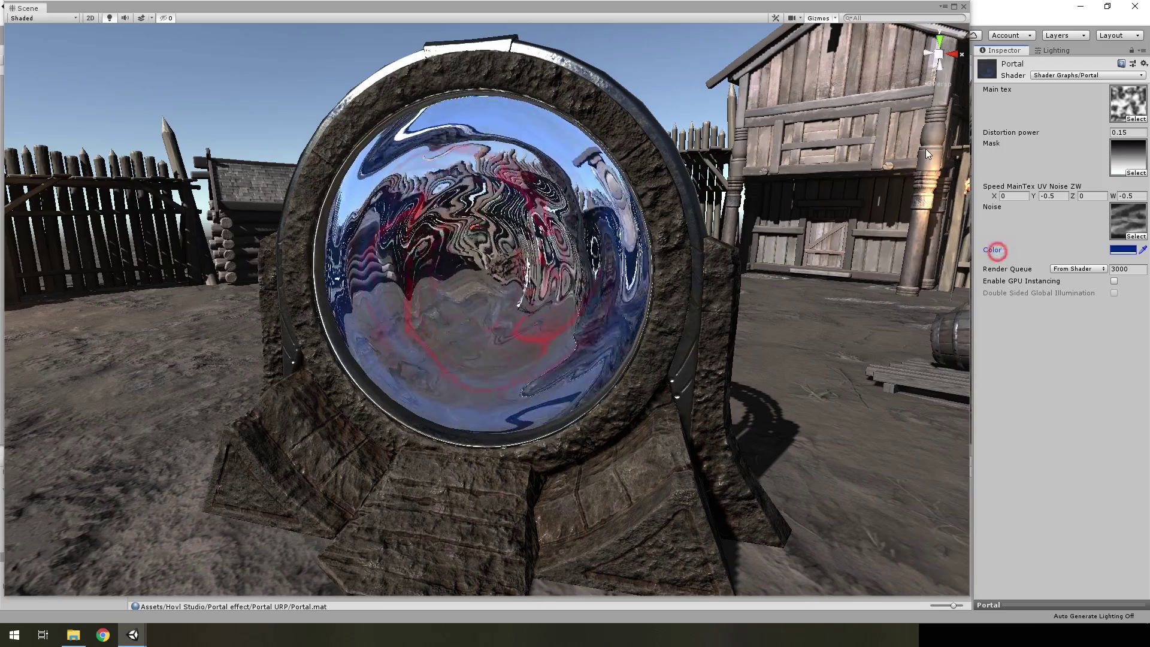
drag(795, 11, 952, 16)
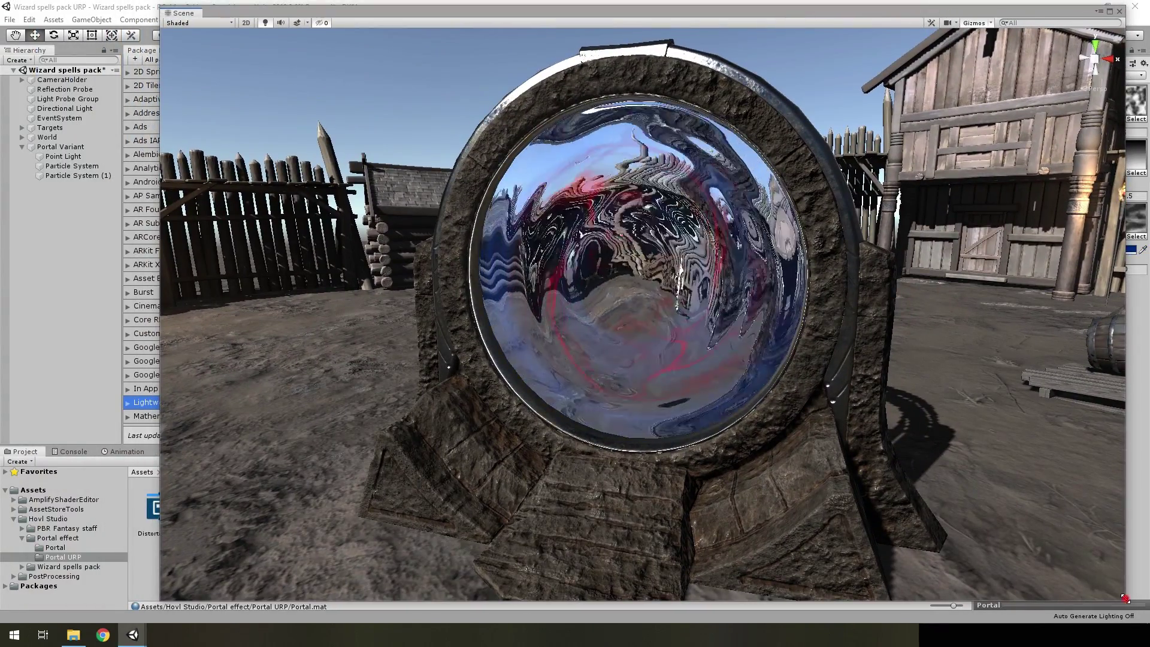
mouse_move(1124, 599)
mouse_down()
mouse_move(888, 496)
mouse_move(878, 465)
mouse_up()
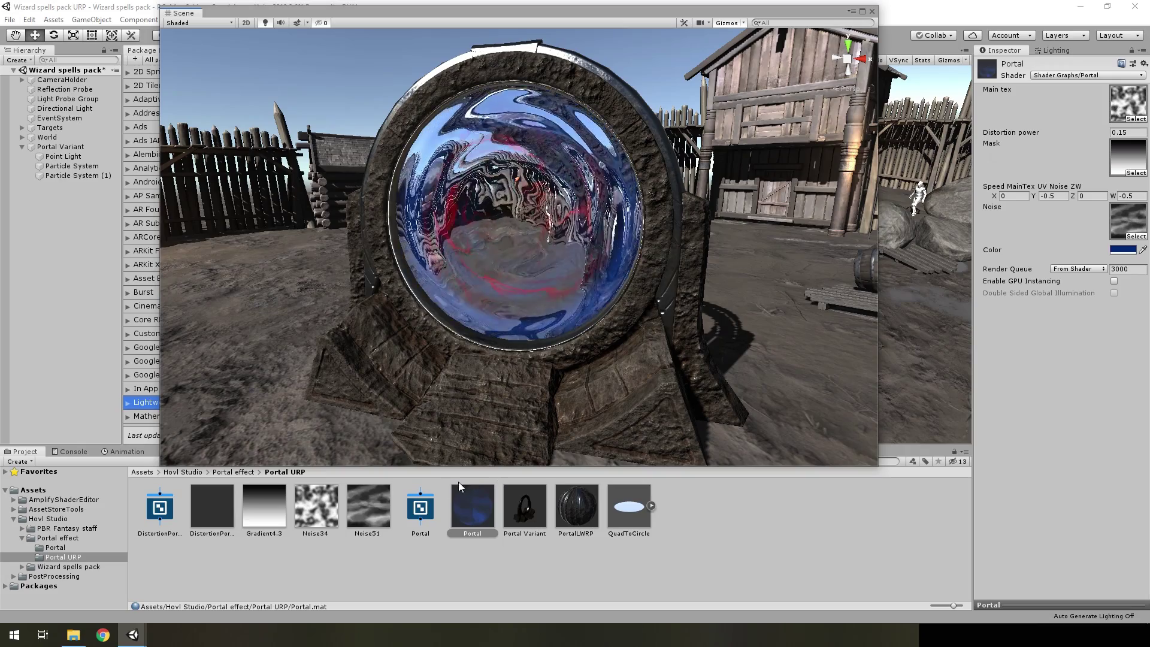
Step: Give Particle System (1) a light blue 607CC6 Start Color and a Start Size of 0.65
click(69, 174)
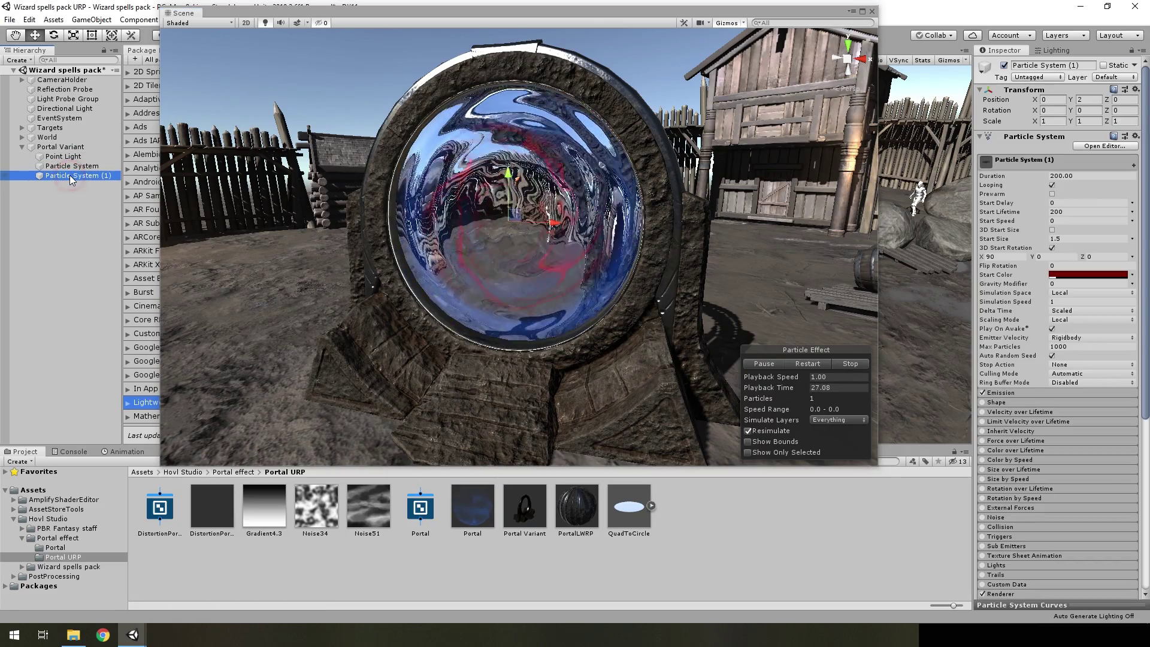
click(1055, 276)
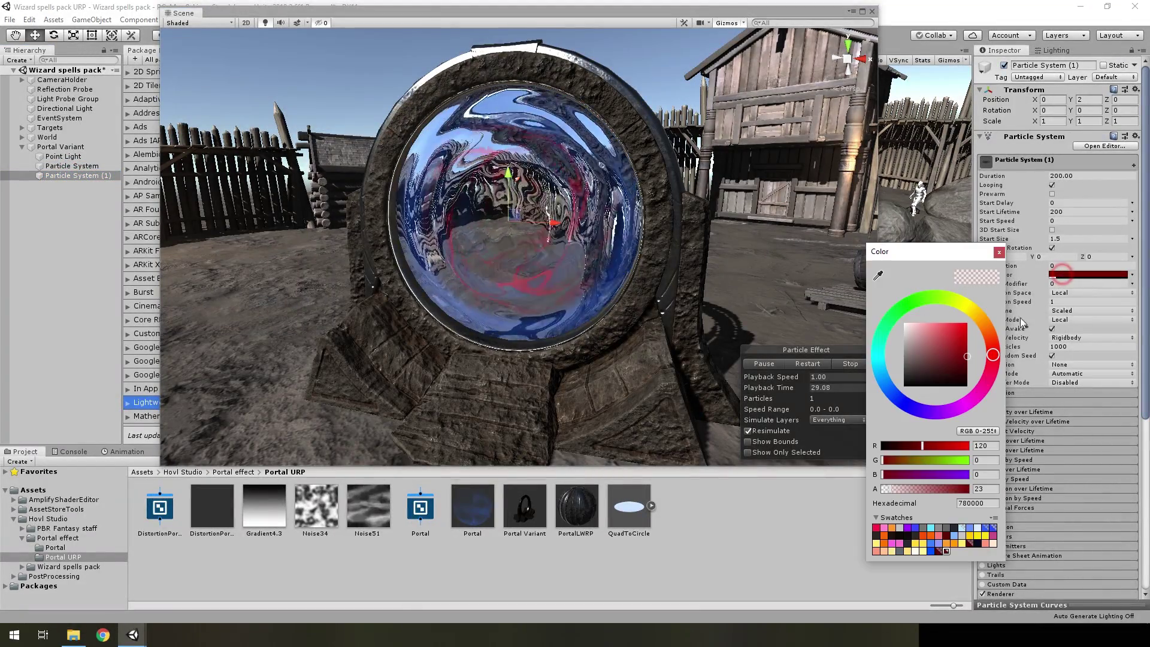
click(903, 404)
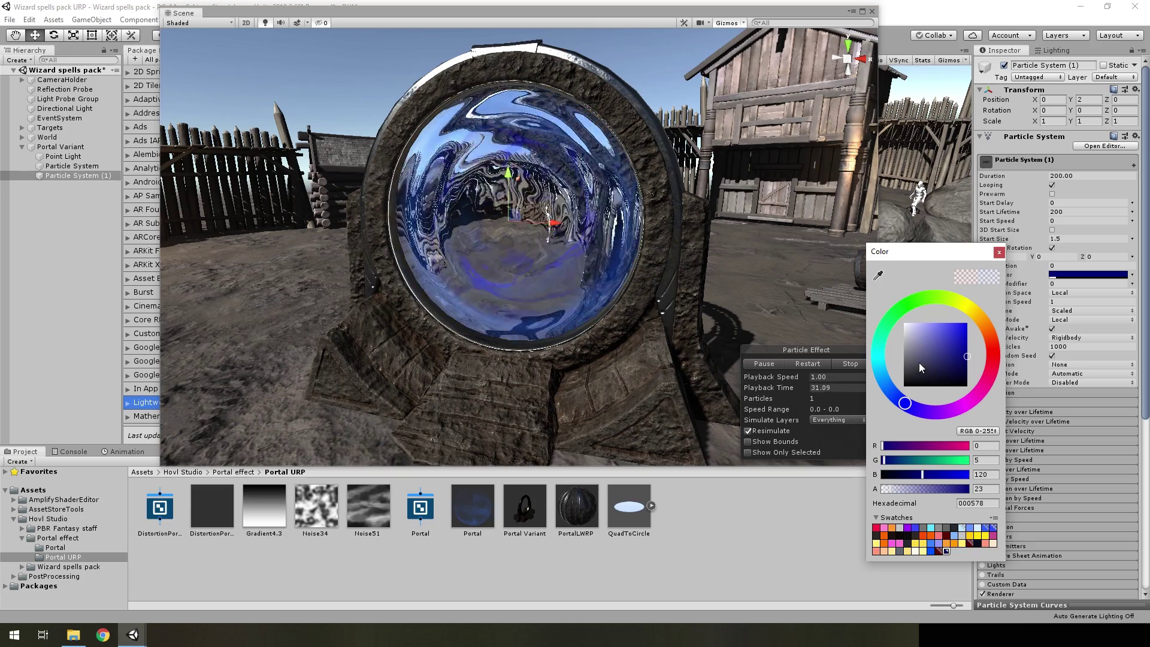
drag(877, 386, 895, 393)
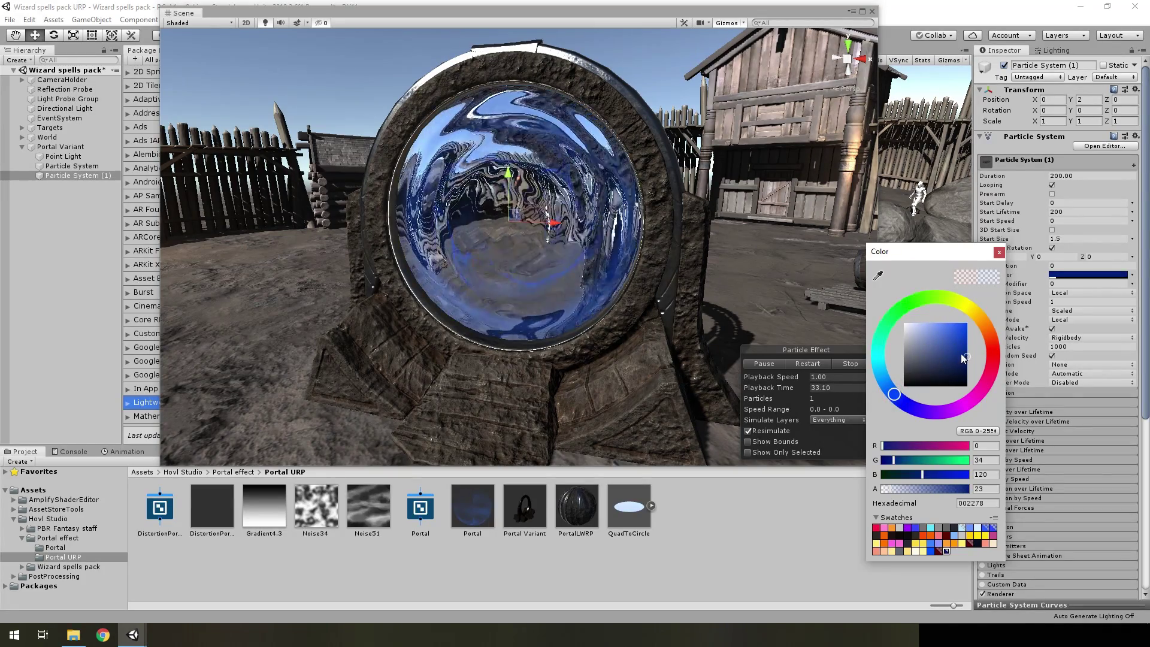
drag(963, 358, 936, 337)
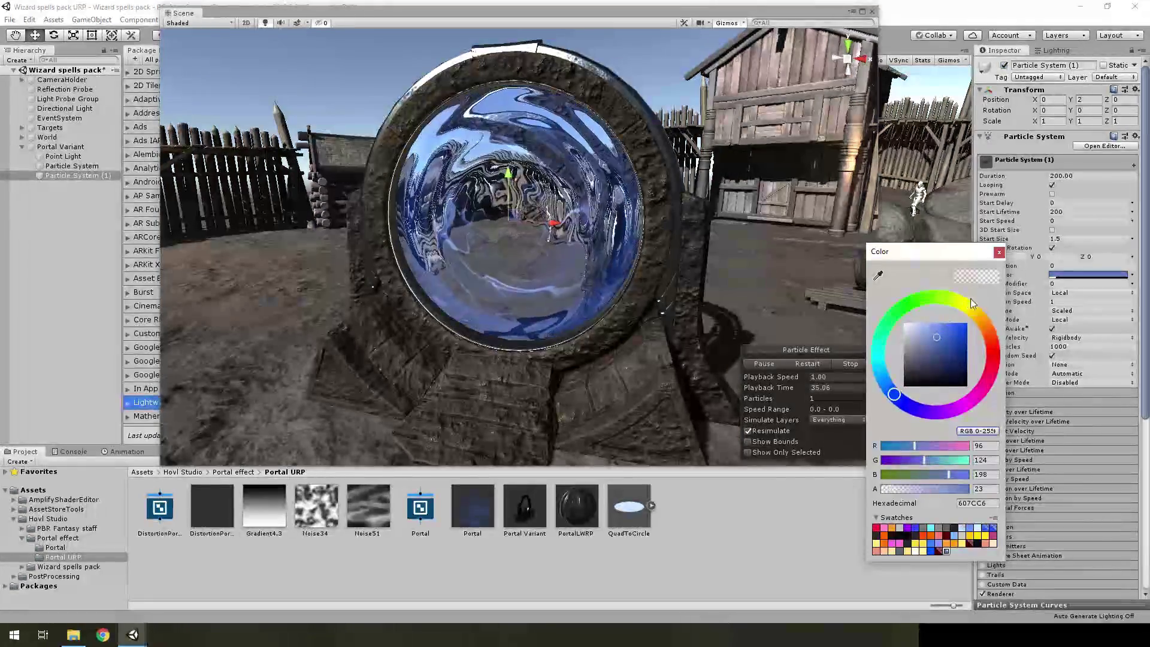
click(998, 252)
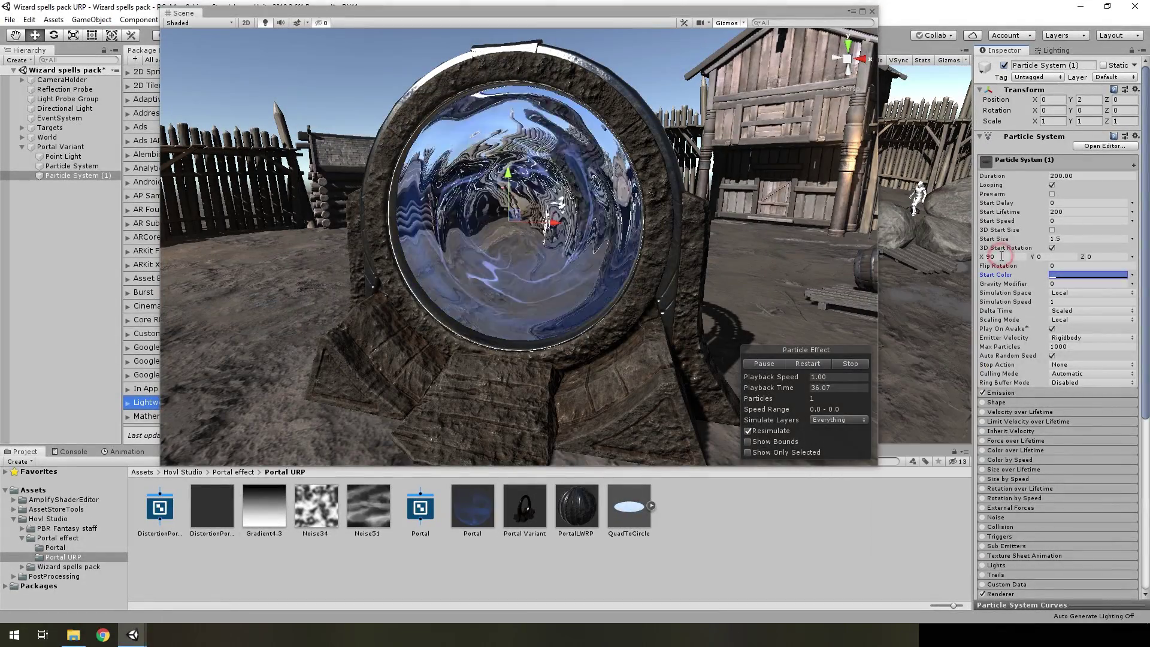
click(1050, 238)
text(0.65)
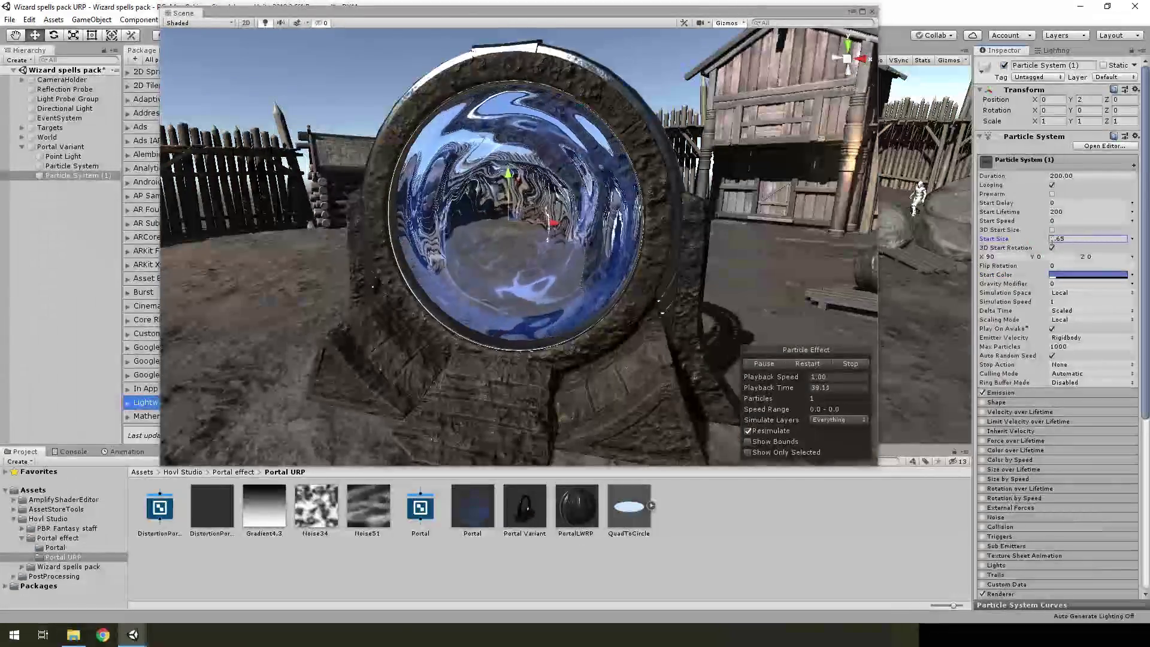